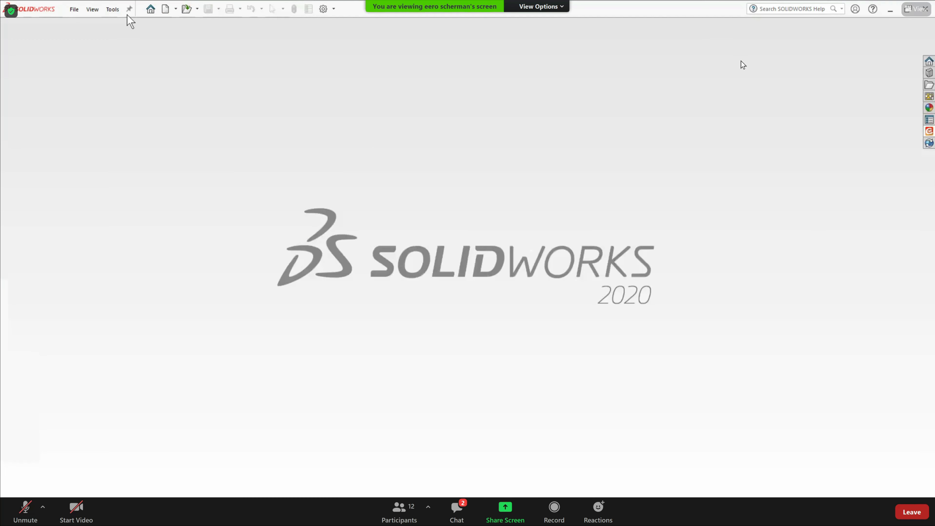
{"action": "left_click", "coordinate": [75, 10]}
{"action": "left_click", "coordinate": [90, 25]}
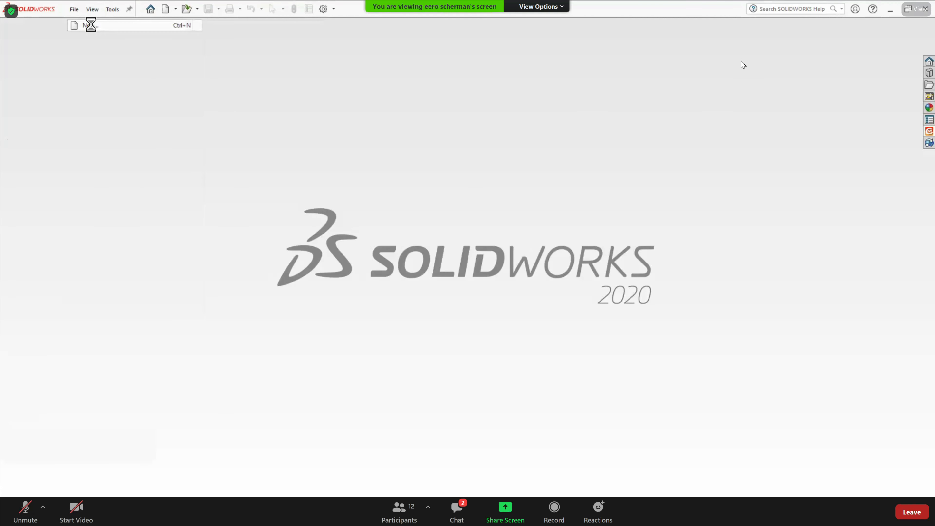
{"action": "left_click", "coordinate": [586, 367]}
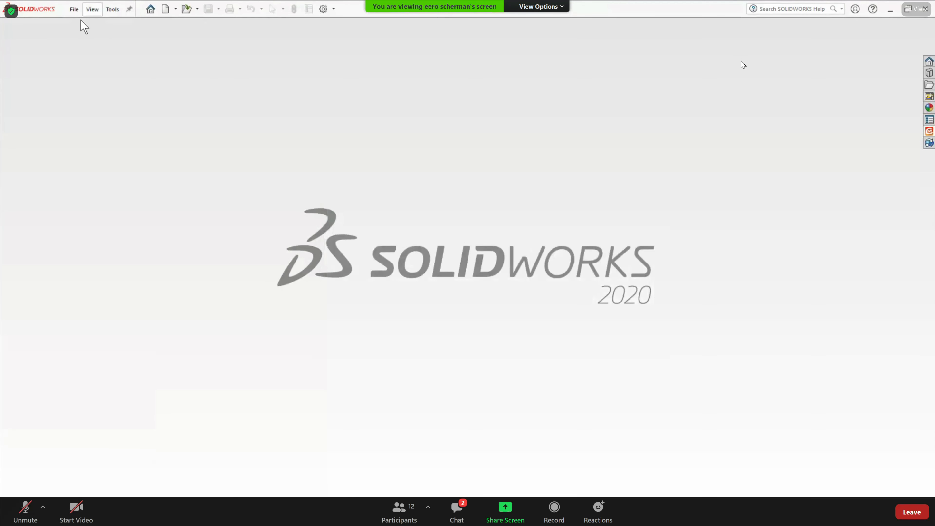
Step: Open the part file S127793.SLDPRT from the Temp folder, listing only SOLIDWORKS part files
{"action": "left_click", "coordinate": [74, 10]}
{"action": "left_click", "coordinate": [105, 38]}
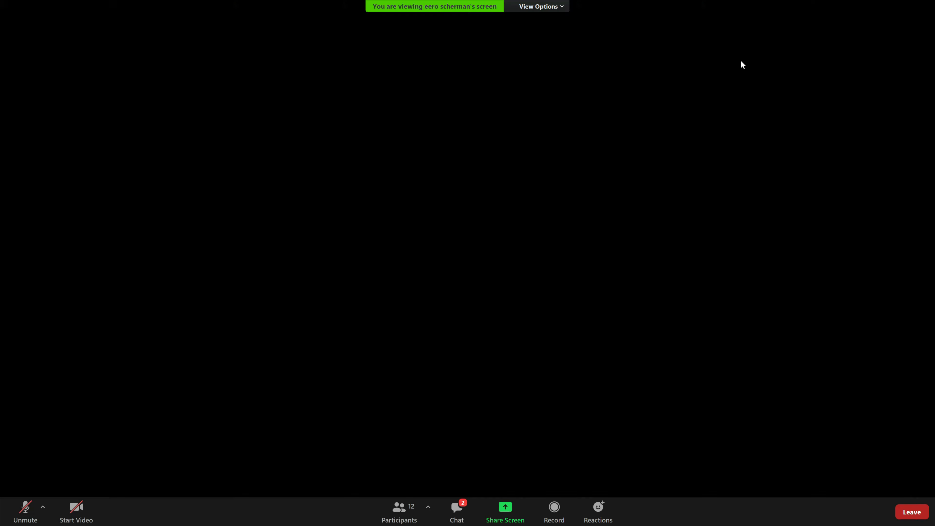
{"action": "scroll", "coordinate": [162, 184], "scroll_direction": "up", "scroll_amount": 5}
{"action": "left_click", "coordinate": [157, 170]}
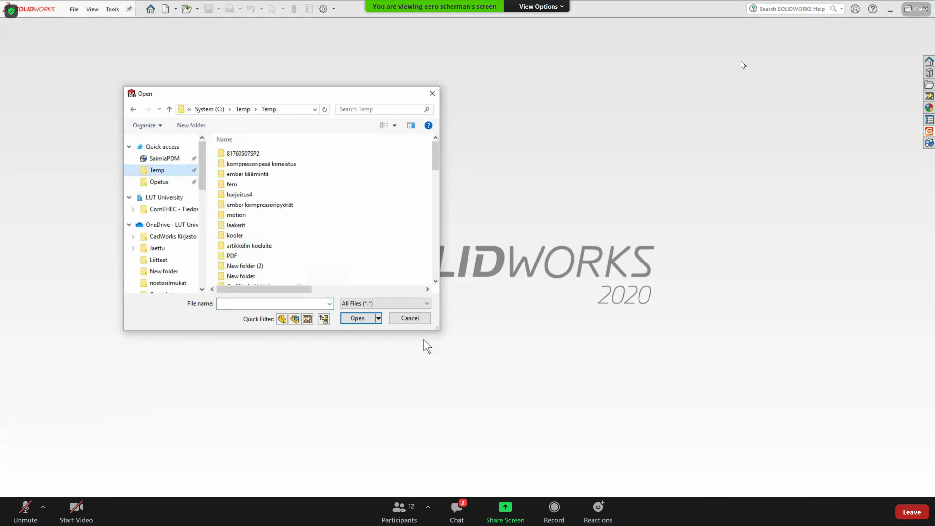
{"action": "left_click_drag", "start_coordinate": [438, 332], "coordinate": [846, 433]}
{"action": "left_click", "coordinate": [827, 398]}
{"action": "scroll", "coordinate": [332, 243], "scroll_direction": "down", "scroll_amount": 3}
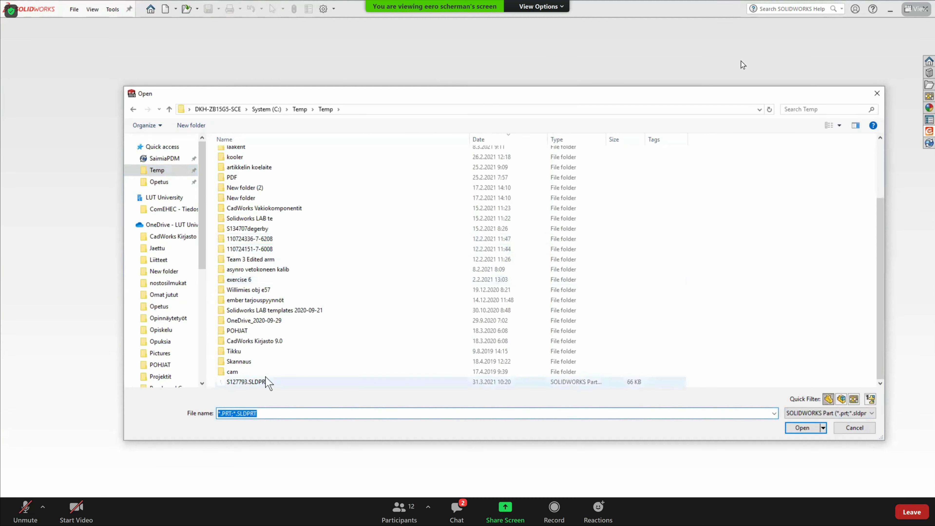
{"action": "left_click", "coordinate": [284, 373]}
{"action": "left_click", "coordinate": [284, 380]}
{"action": "left_click", "coordinate": [798, 427]}
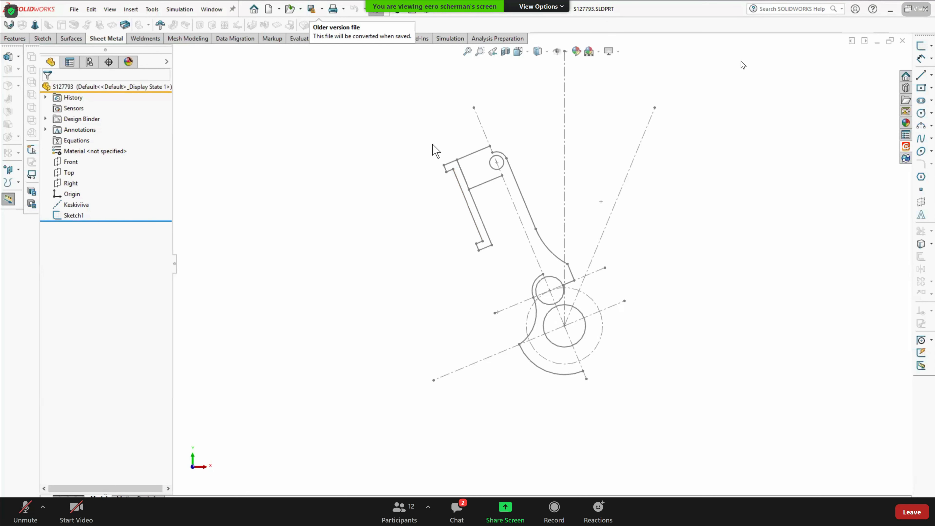
{"action": "scroll", "coordinate": [660, 188], "scroll_direction": "down", "scroll_amount": 2}
{"action": "scroll", "coordinate": [494, 308], "scroll_direction": "up", "scroll_amount": 1}
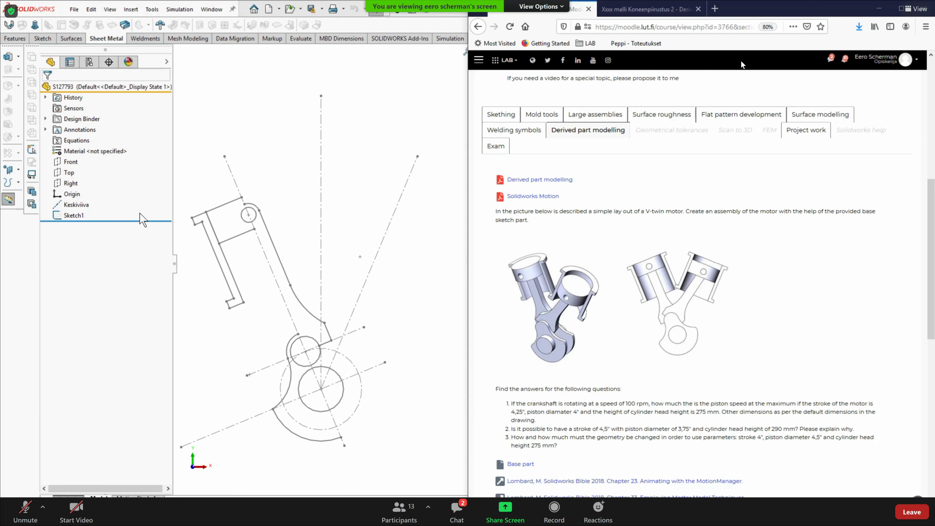
Step: Open Sketch1 of the base part for editing
{"action": "left_click", "coordinate": [320, 213]}
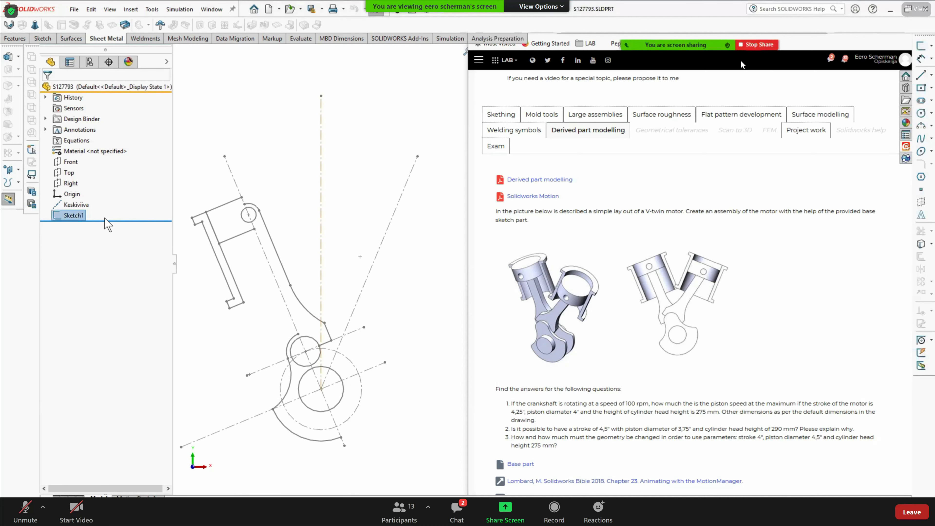
{"action": "right_click", "coordinate": [60, 217]}
{"action": "left_click", "coordinate": [93, 201]}
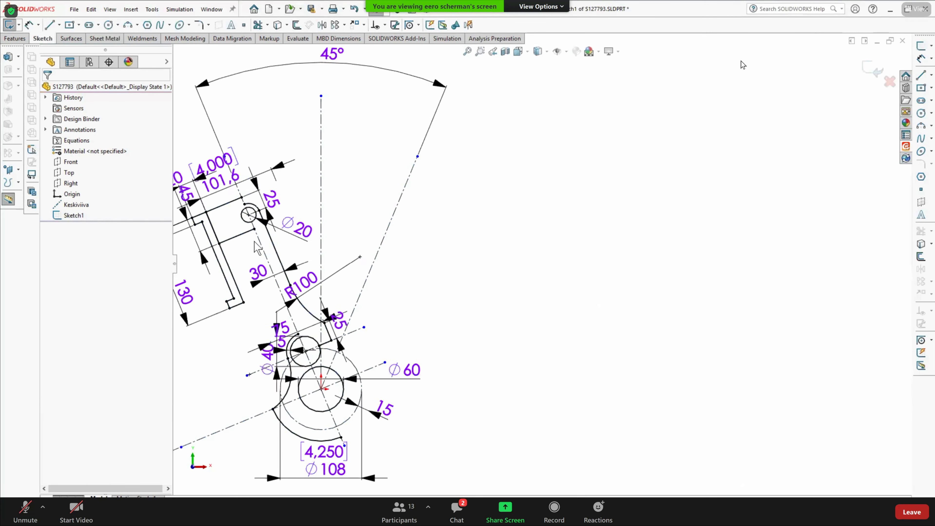
{"action": "scroll", "coordinate": [429, 259], "scroll_direction": "down", "scroll_amount": 3}
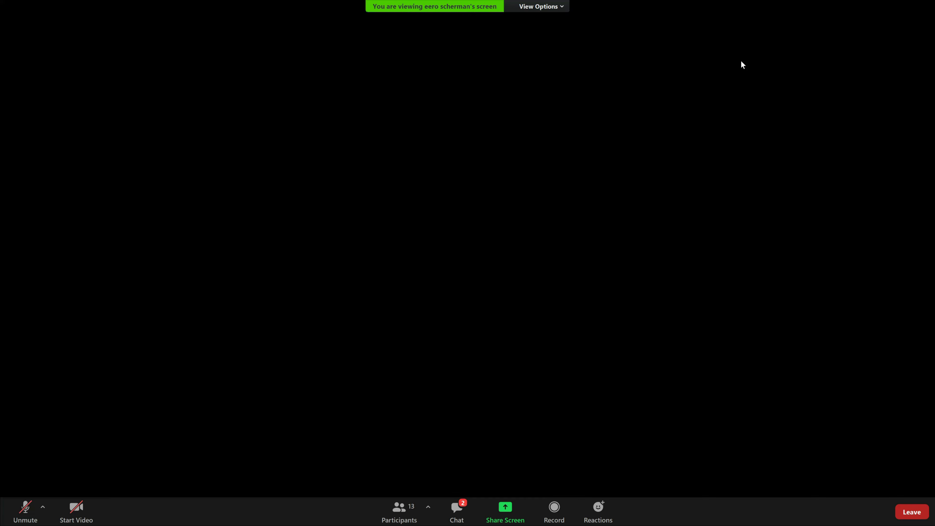
{"action": "scroll", "coordinate": [466, 311], "scroll_direction": "up", "scroll_amount": 1}
{"action": "scroll", "coordinate": [424, 297], "scroll_direction": "down", "scroll_amount": 1}
{"action": "scroll", "coordinate": [420, 291], "scroll_direction": "up", "scroll_amount": 1}
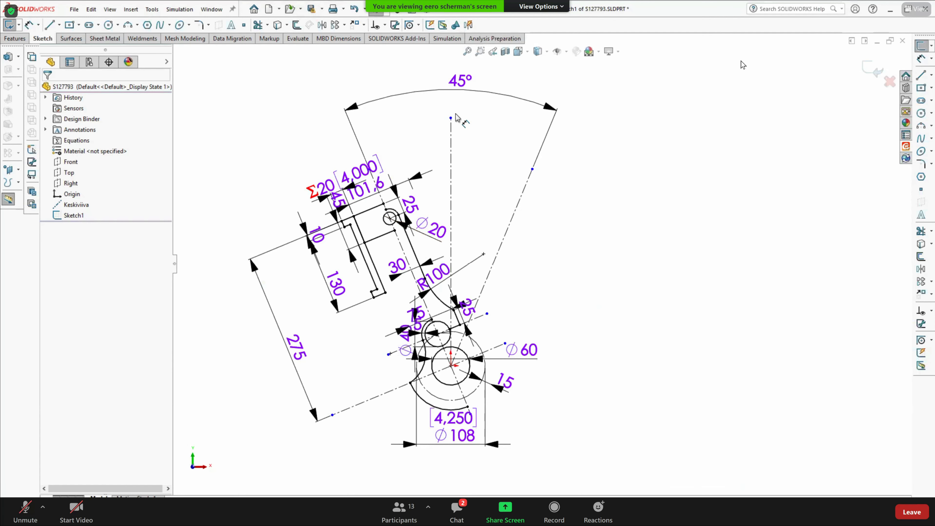
Step: Test the angle between the two inclined cylinder centerlines at 60° and 90°, and restore it to 45°
{"action": "left_click", "coordinate": [463, 83]}
{"action": "type", "text": "60"}
{"action": "key", "text": "Return"}
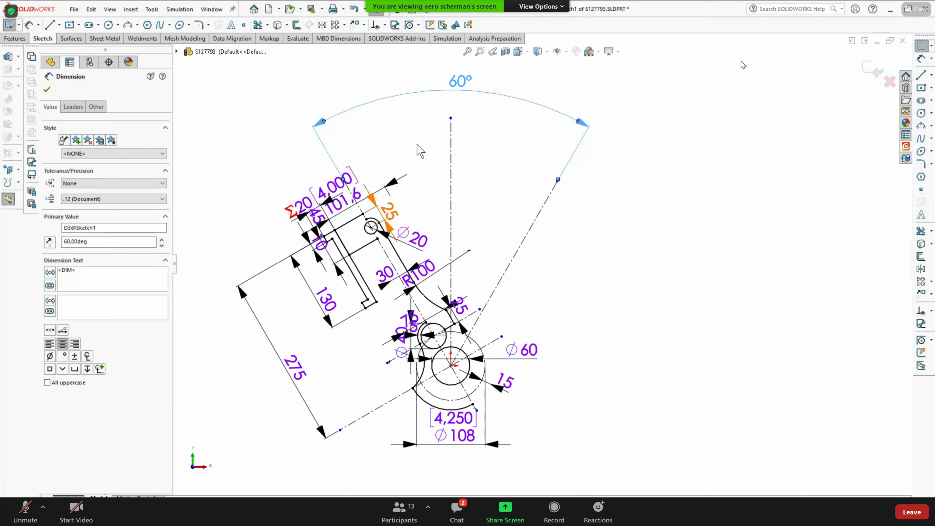
{"action": "double_click", "coordinate": [459, 84]}
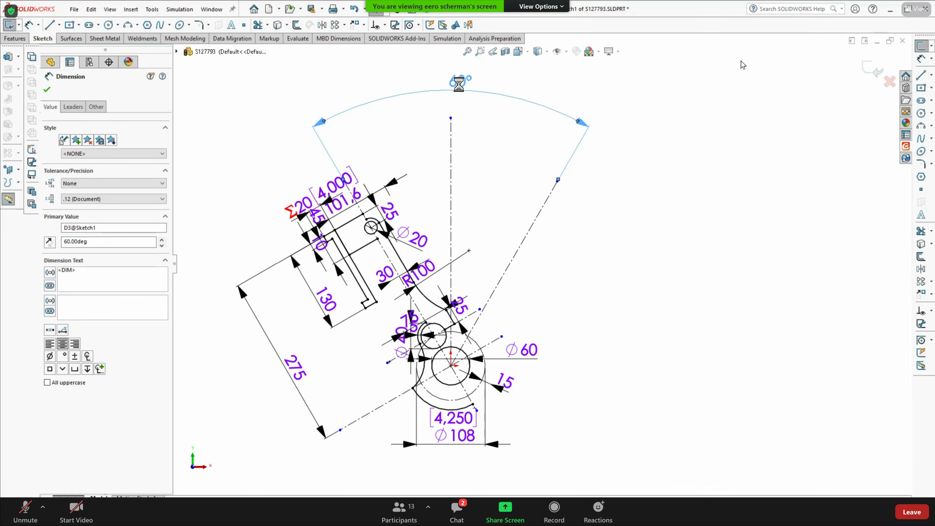
{"action": "type", "text": "90"}
{"action": "key", "text": "Return"}
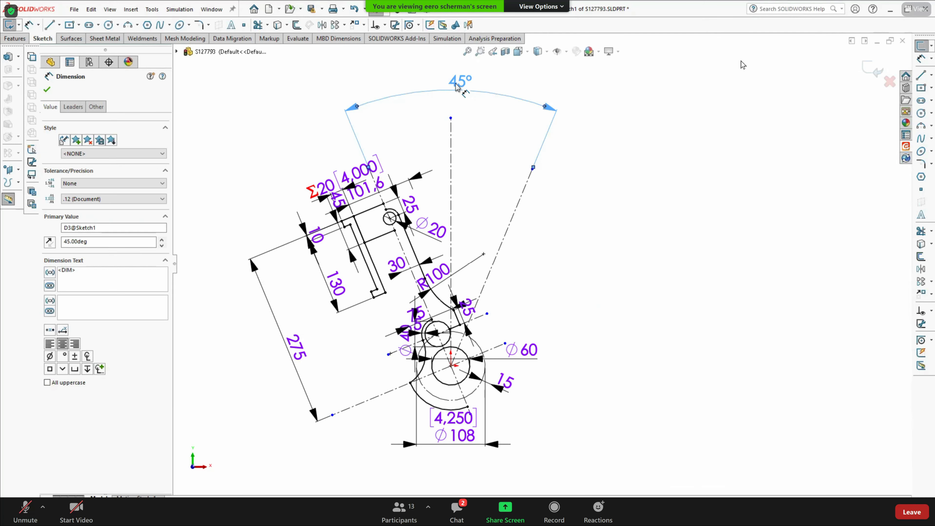
Step: Test the cylinder head height dimension at 305 mm and set it back to 275 mm
{"action": "left_click", "coordinate": [302, 354]}
{"action": "double_click", "coordinate": [303, 354]}
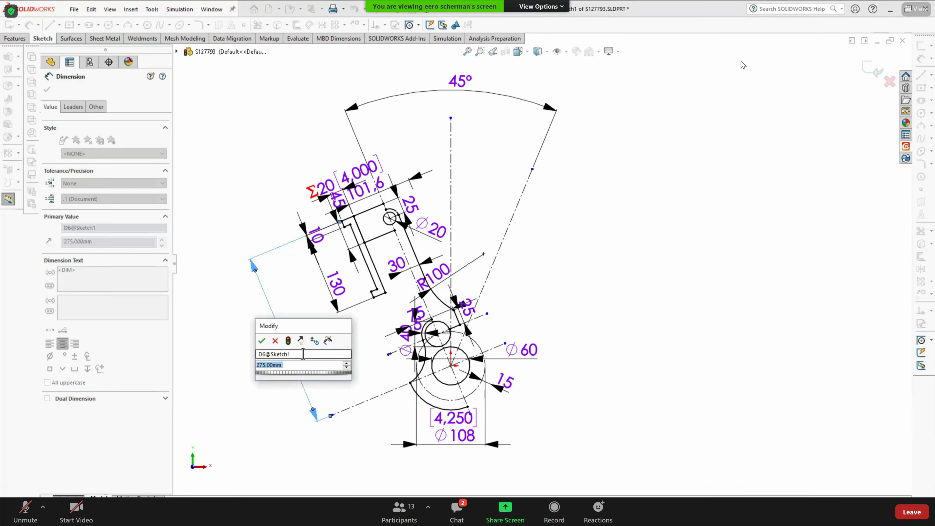
{"action": "type", "text": "305"}
{"action": "key", "text": "Return"}
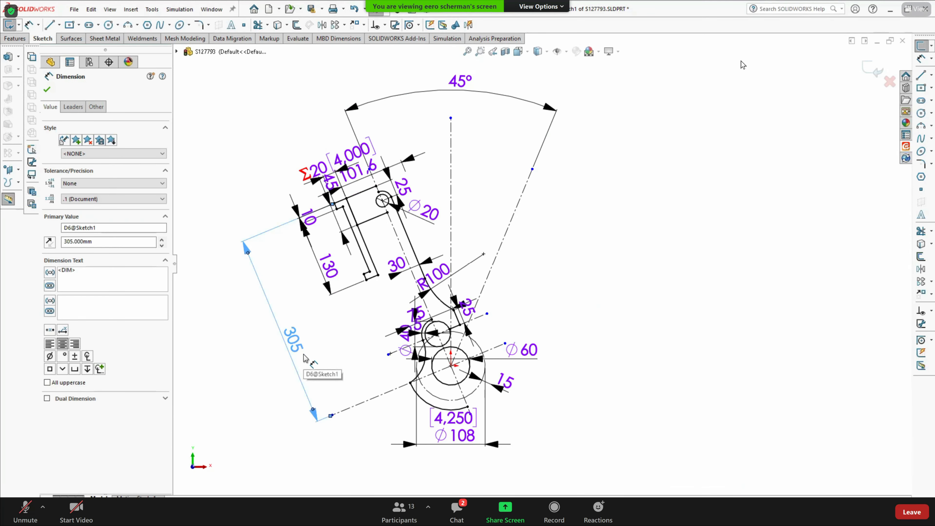
{"action": "double_click", "coordinate": [295, 335]}
{"action": "type", "text": "275"}
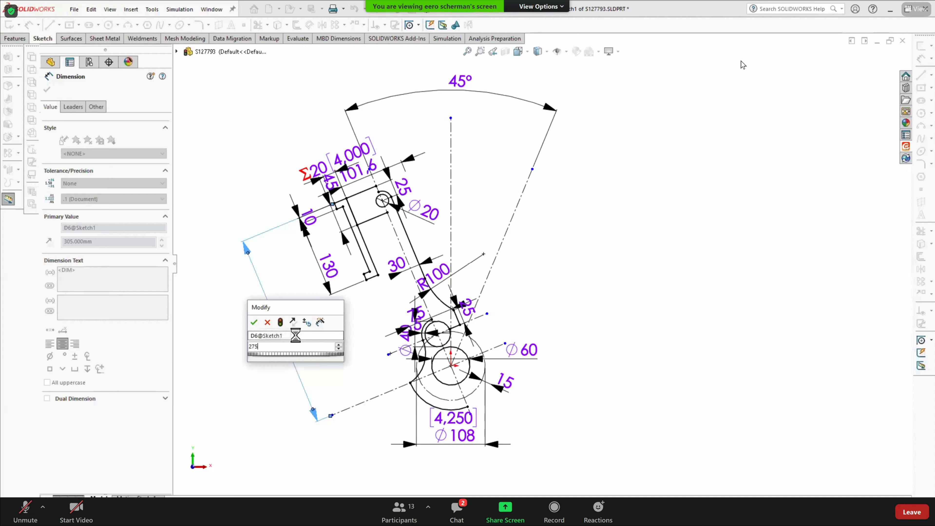
{"action": "key", "text": "Return"}
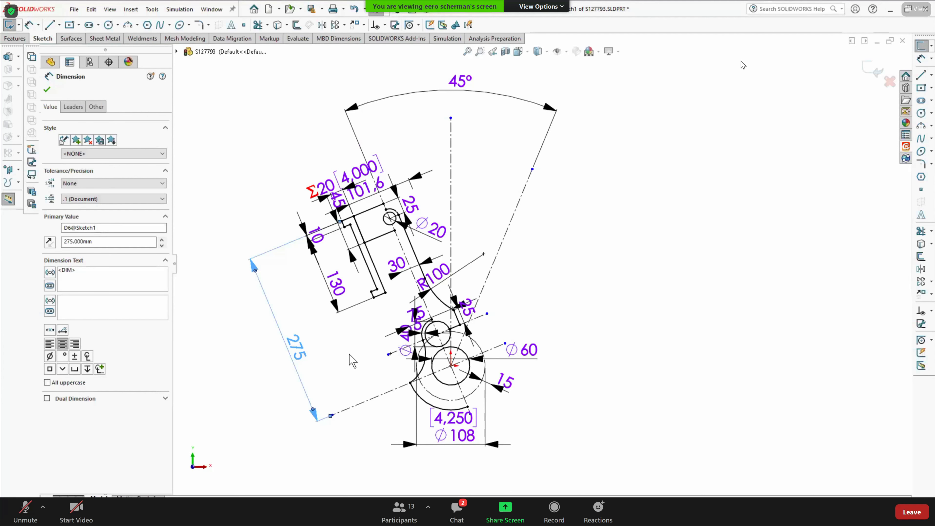
{"action": "left_click", "coordinate": [377, 351]}
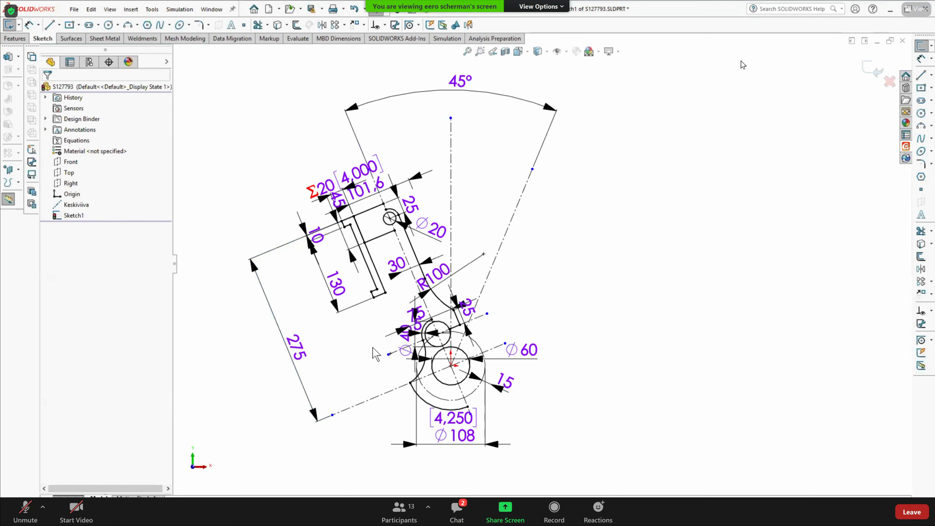
Step: Reposition the 101.6 mm piston diameter dimension outside the sketch and adjust the placement of the pin hole's Ø20 dimension
{"action": "left_click_drag", "start_coordinate": [355, 194], "coordinate": [281, 143]}
{"action": "left_click", "coordinate": [291, 184]}
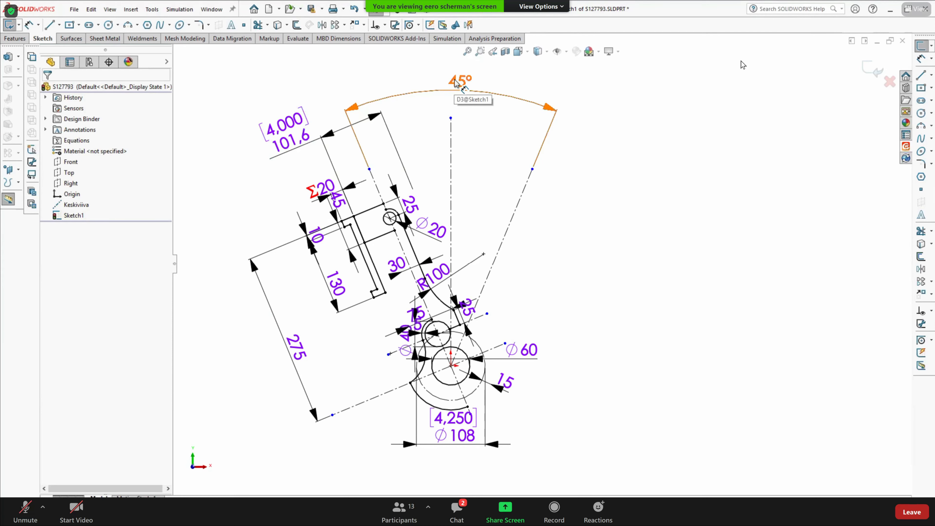
{"action": "scroll", "coordinate": [471, 169], "scroll_direction": "down", "scroll_amount": 1}
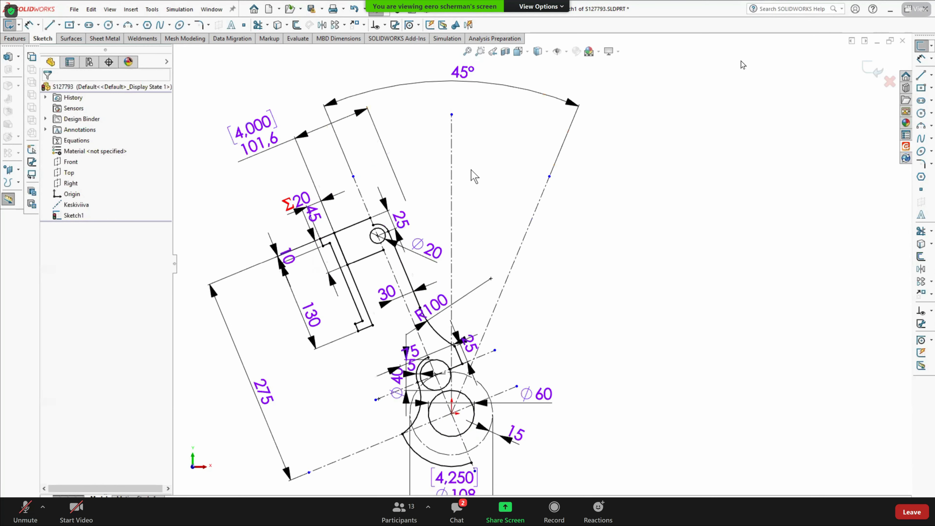
{"action": "scroll", "coordinate": [440, 269], "scroll_direction": "down", "scroll_amount": 3}
{"action": "left_click_drag", "start_coordinate": [444, 244], "coordinate": [445, 222]}
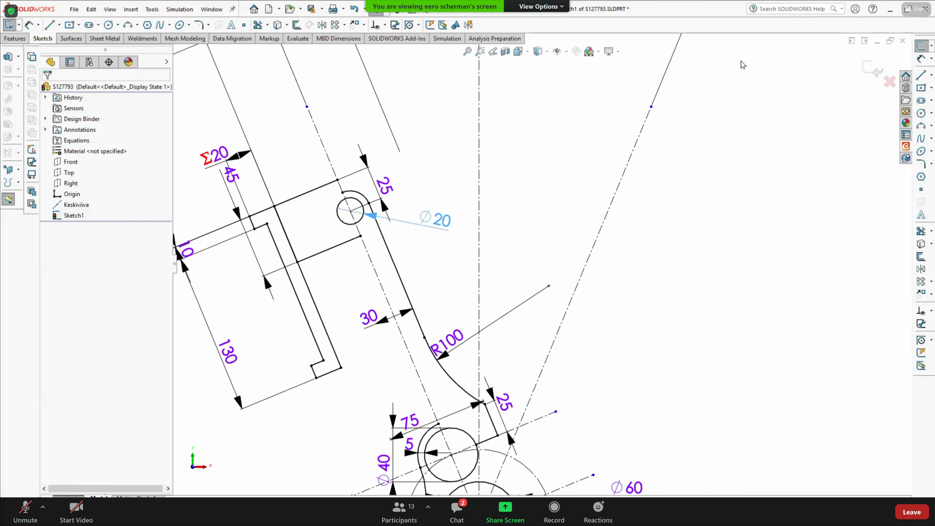
Step: Reposition the R100 dimension of the connecting rod's arc so it stands clear of the rod outline
{"action": "scroll", "coordinate": [538, 261], "scroll_direction": "up", "scroll_amount": 2}
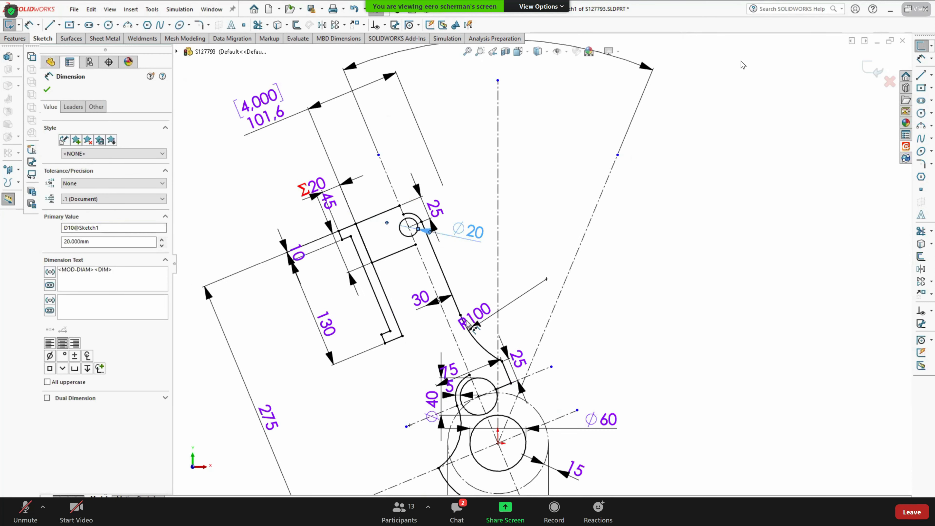
{"action": "left_click_drag", "start_coordinate": [474, 327], "coordinate": [487, 334]}
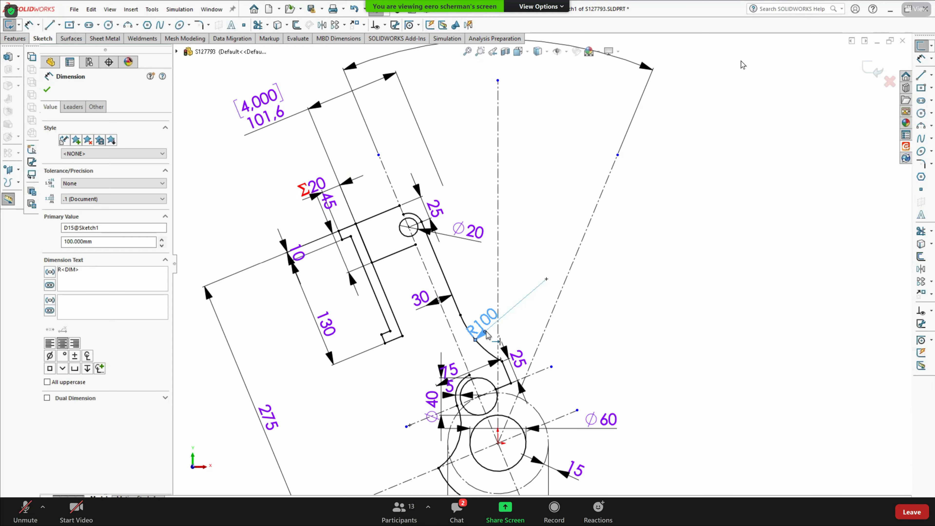
{"action": "left_click_drag", "start_coordinate": [486, 331], "coordinate": [492, 300]}
{"action": "key", "text": "Escape"}
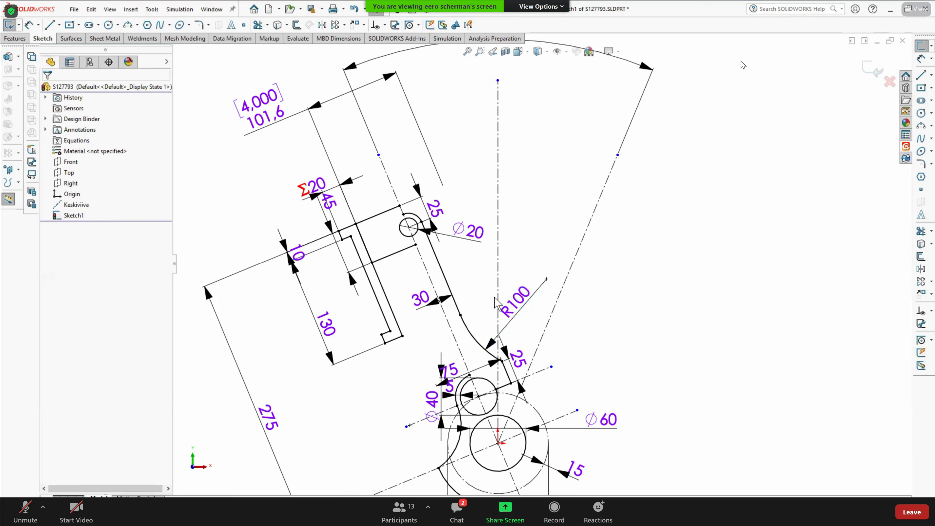
Step: Examine the dimensions around the connecting rod's lower end and the crank, including the 15 mm offset dimension
{"action": "scroll", "coordinate": [494, 300], "scroll_direction": "up", "scroll_amount": 3}
{"action": "scroll", "coordinate": [495, 303], "scroll_direction": "down", "scroll_amount": 5}
{"action": "scroll", "coordinate": [494, 306], "scroll_direction": "up", "scroll_amount": 3}
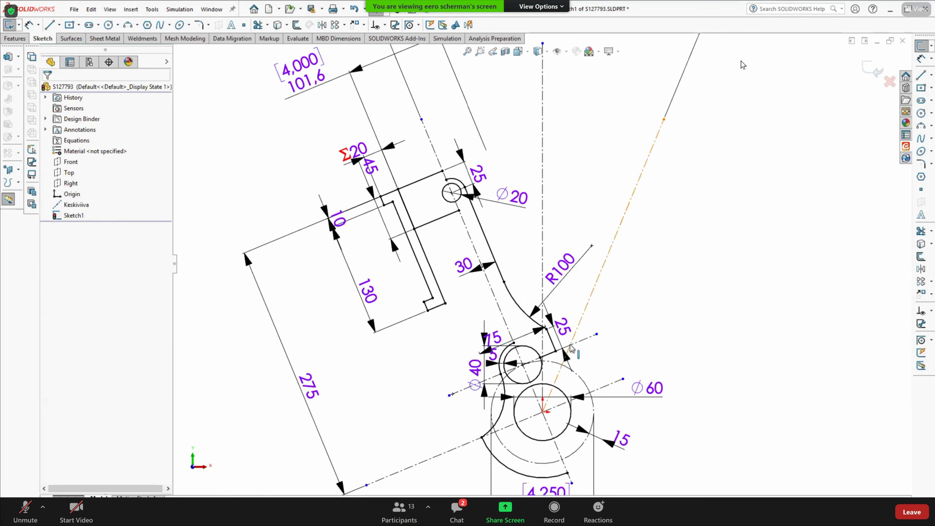
{"action": "scroll", "coordinate": [563, 327], "scroll_direction": "up", "scroll_amount": 2}
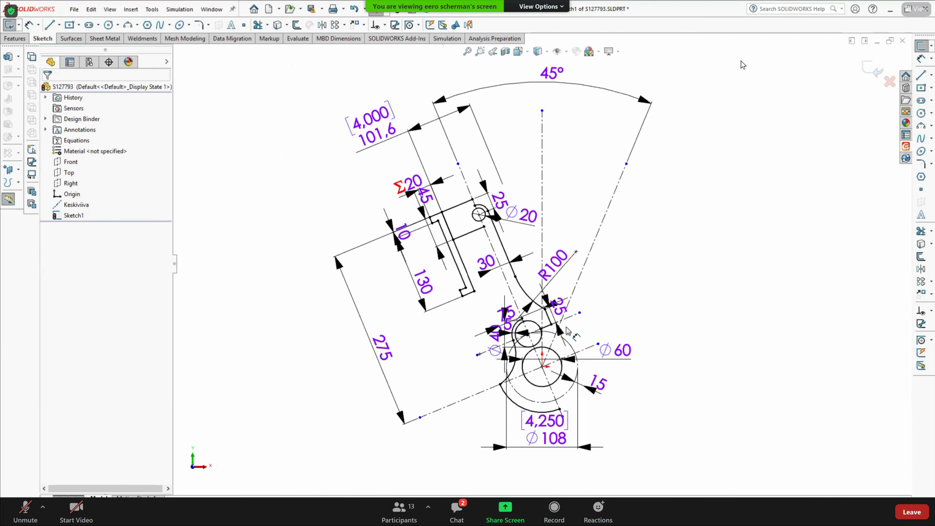
{"action": "scroll", "coordinate": [538, 381], "scroll_direction": "down", "scroll_amount": 1}
{"action": "scroll", "coordinate": [538, 381], "scroll_direction": "down", "scroll_amount": 2}
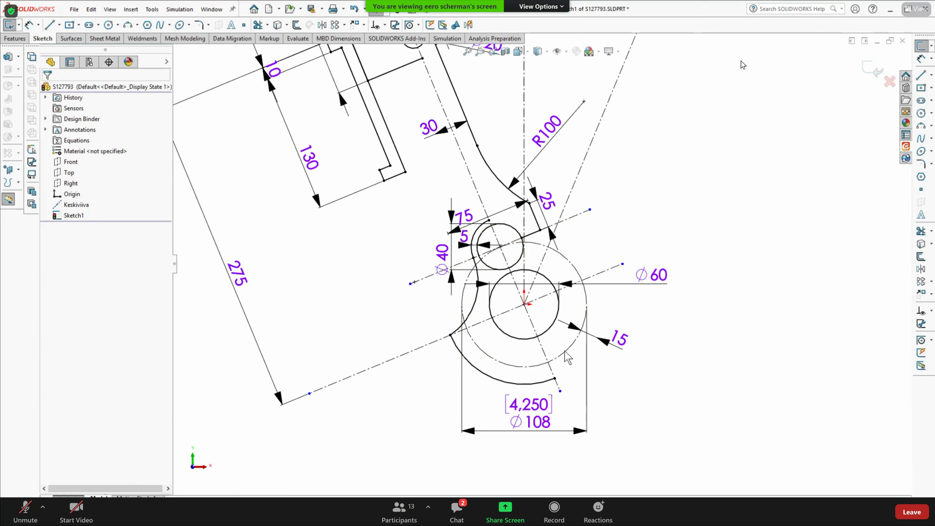
{"action": "left_click_drag", "start_coordinate": [606, 340], "coordinate": [607, 358]}
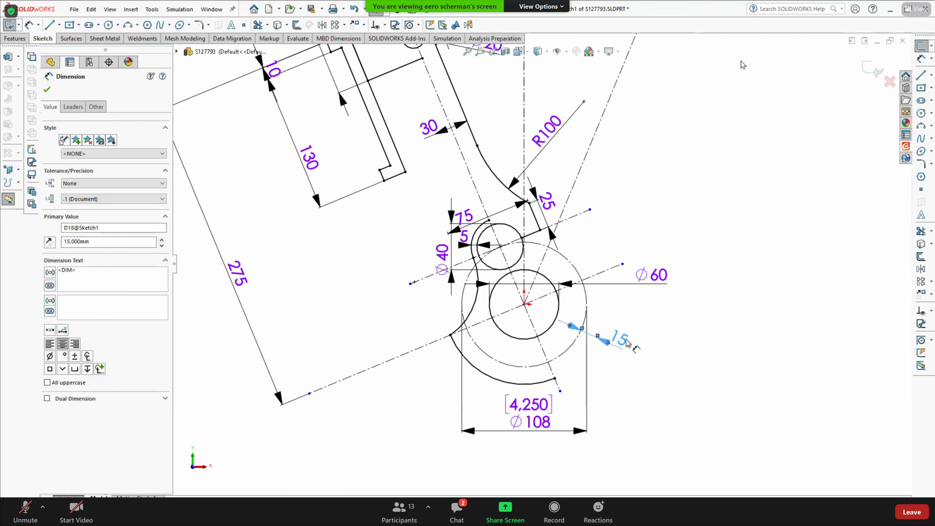
{"action": "left_click", "coordinate": [589, 389]}
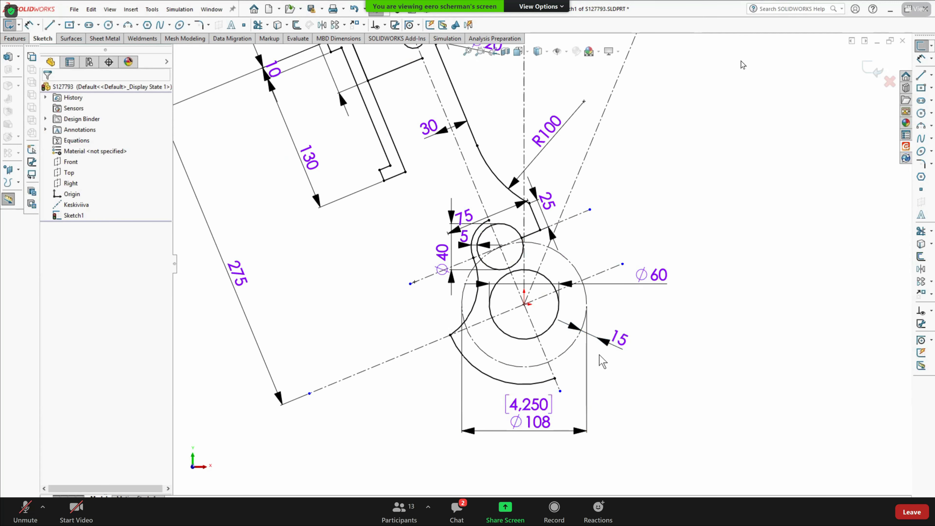
Step: Move the 101.6 mm piston diameter dimension slightly closer to the piston
{"action": "scroll", "coordinate": [544, 263], "scroll_direction": "up", "scroll_amount": 2}
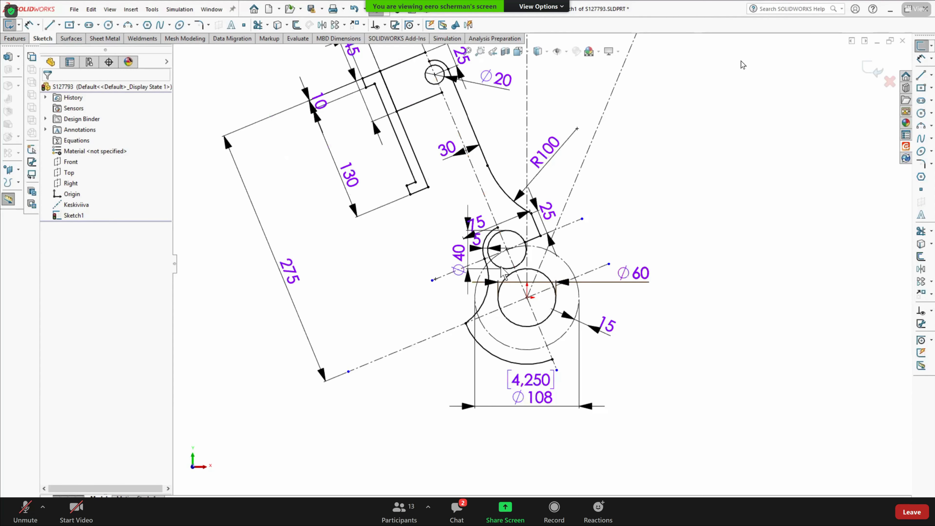
{"action": "scroll", "coordinate": [482, 279], "scroll_direction": "up", "scroll_amount": 3}
{"action": "scroll", "coordinate": [492, 110], "scroll_direction": "down", "scroll_amount": 3}
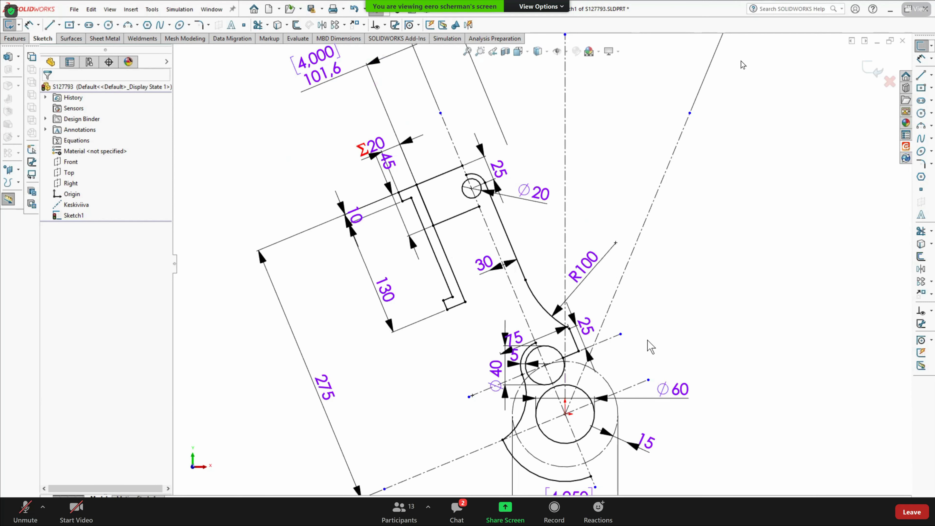
{"action": "scroll", "coordinate": [512, 268], "scroll_direction": "up", "scroll_amount": 2}
{"action": "scroll", "coordinate": [415, 103], "scroll_direction": "down", "scroll_amount": 3}
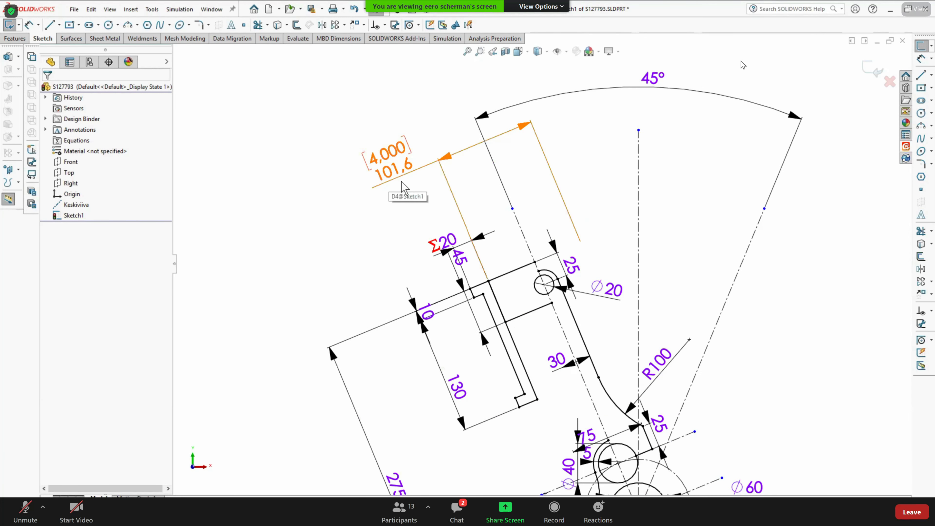
{"action": "left_click_drag", "start_coordinate": [403, 185], "coordinate": [411, 196]}
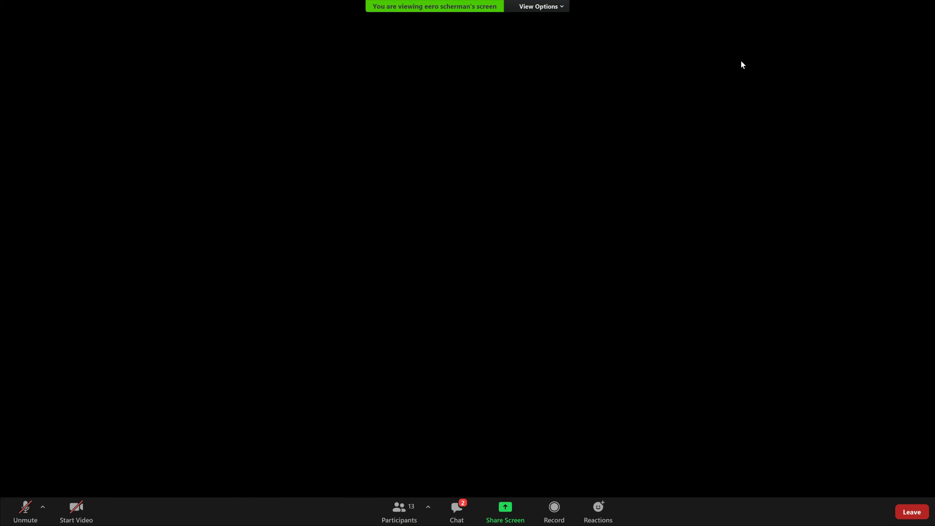
{"action": "scroll", "coordinate": [559, 305], "scroll_direction": "up", "scroll_amount": 2}
{"action": "scroll", "coordinate": [627, 293], "scroll_direction": "down", "scroll_amount": 1}
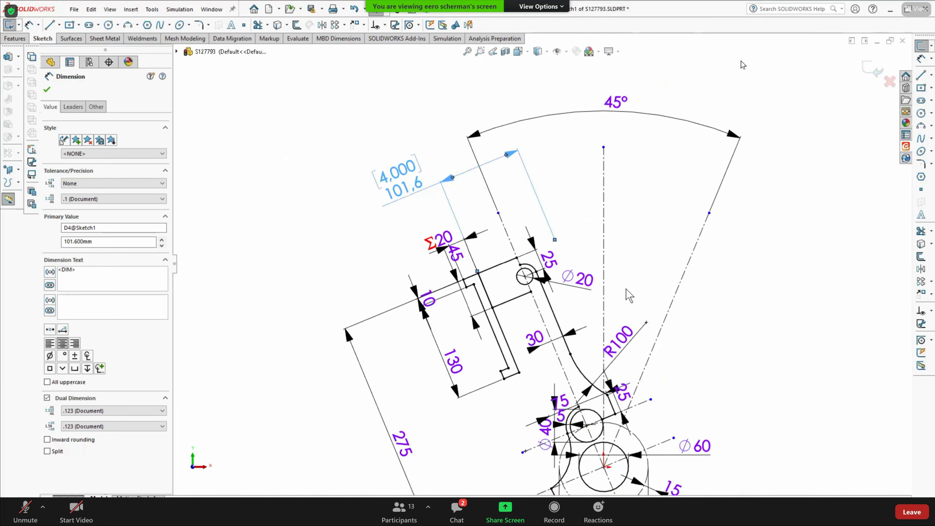
{"action": "scroll", "coordinate": [588, 383], "scroll_direction": "up", "scroll_amount": 1}
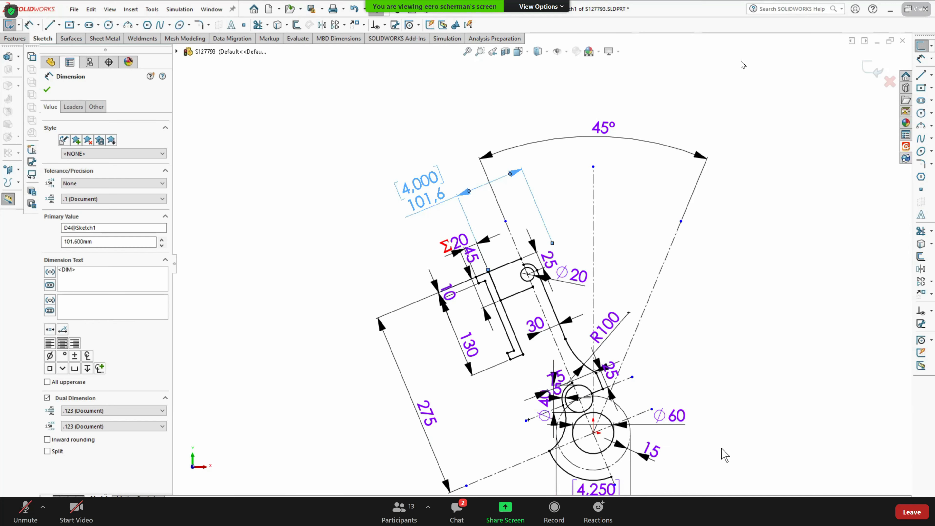
{"action": "scroll", "coordinate": [728, 427], "scroll_direction": "up", "scroll_amount": 1}
{"action": "scroll", "coordinate": [628, 462], "scroll_direction": "down", "scroll_amount": 2}
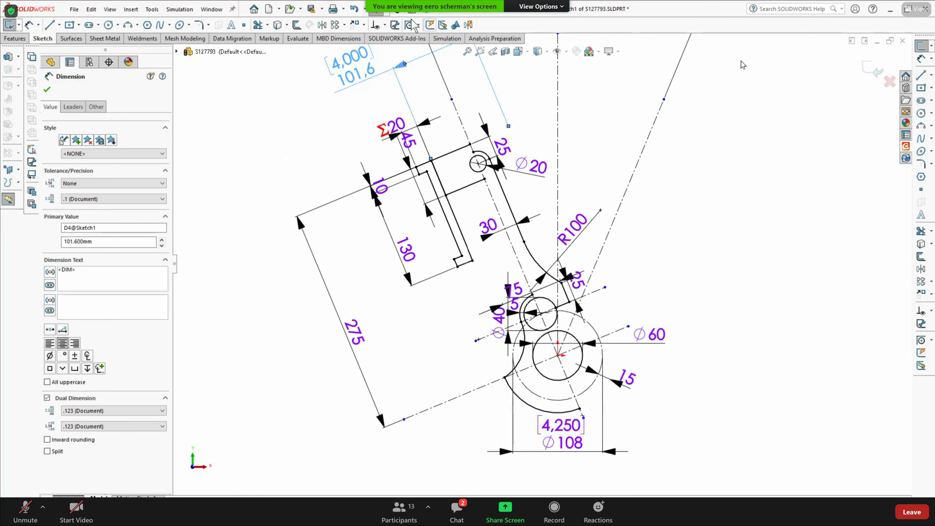
{"action": "scroll", "coordinate": [567, 140], "scroll_direction": "up", "scroll_amount": 1}
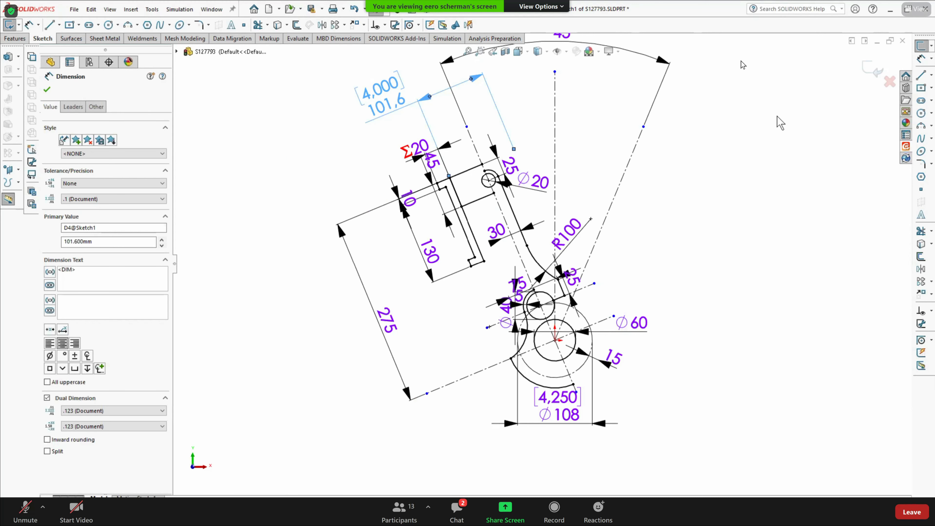
{"action": "scroll", "coordinate": [728, 191], "scroll_direction": "up", "scroll_amount": 3}
{"action": "scroll", "coordinate": [530, 165], "scroll_direction": "down", "scroll_amount": 2}
{"action": "scroll", "coordinate": [524, 129], "scroll_direction": "down", "scroll_amount": 1}
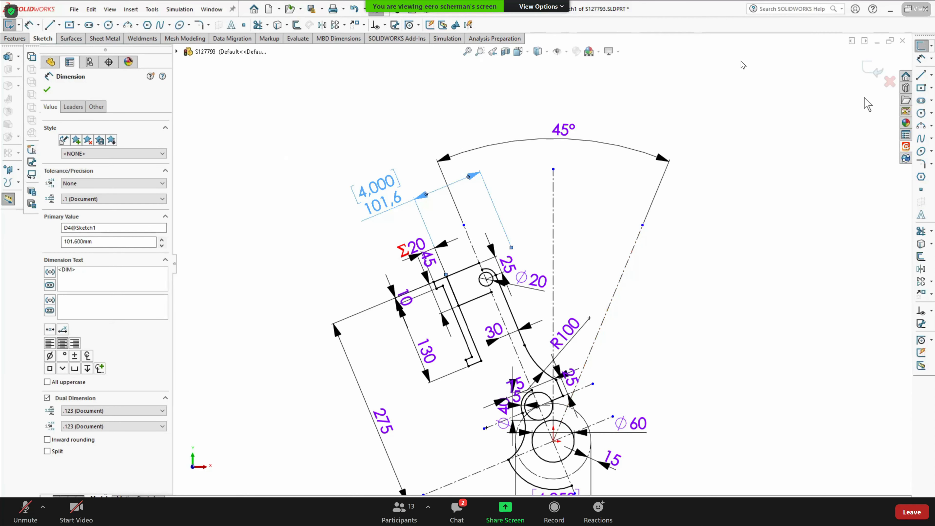
Step: Exit the base layout sketch and fit the whole layout in view
{"action": "left_click", "coordinate": [869, 70]}
{"action": "left_click", "coordinate": [869, 70]}
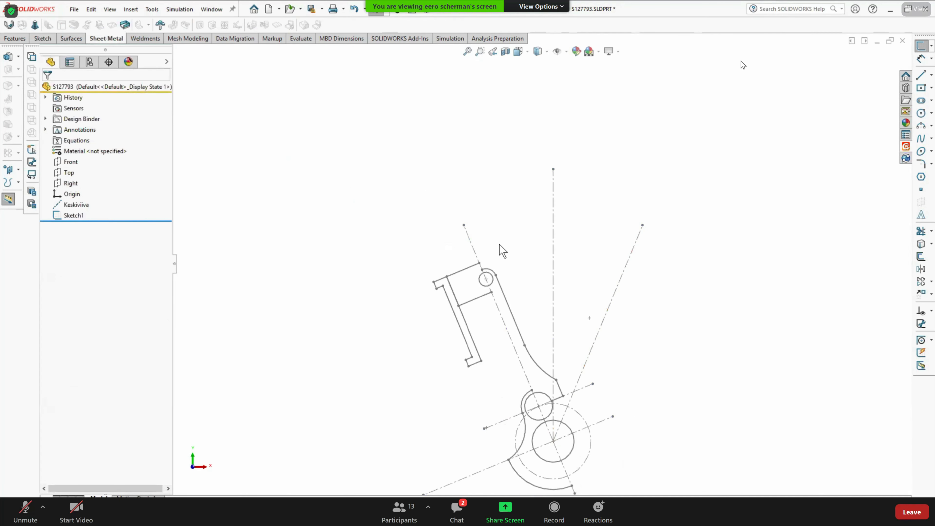
{"action": "key", "text": "f"}
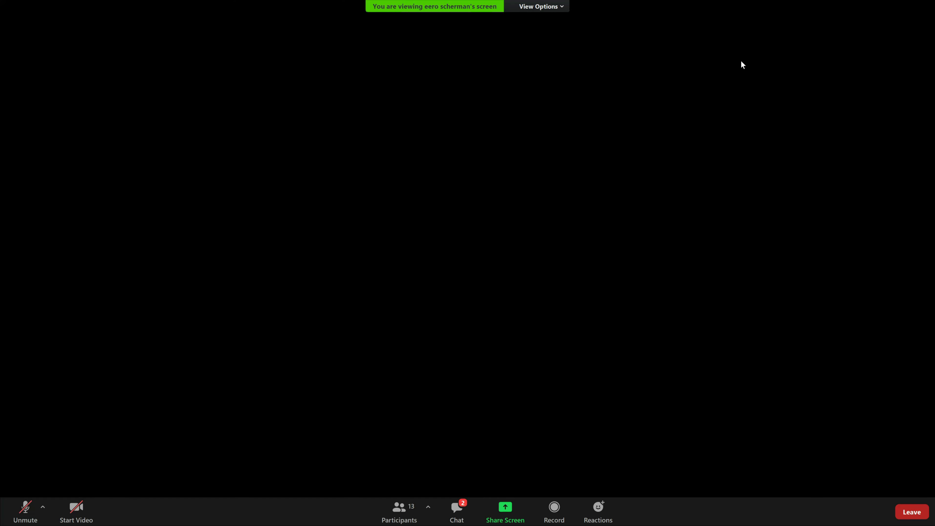
Step: Create a new document from the part template
{"action": "left_click", "coordinate": [74, 9]}
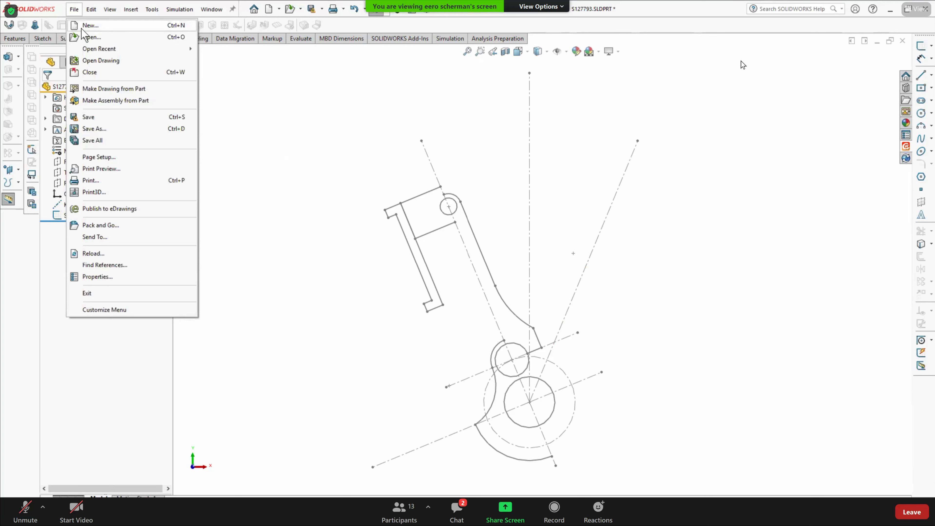
{"action": "left_click", "coordinate": [88, 25]}
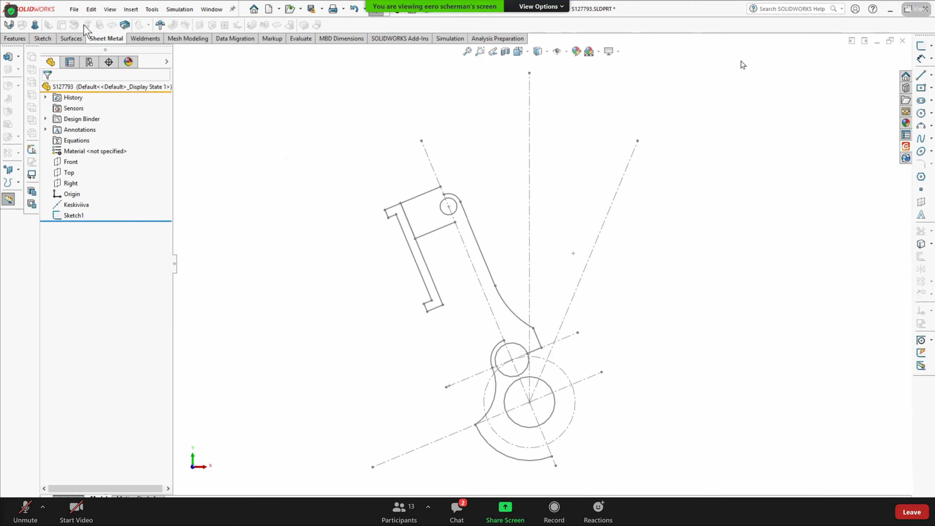
{"action": "left_click", "coordinate": [350, 174]}
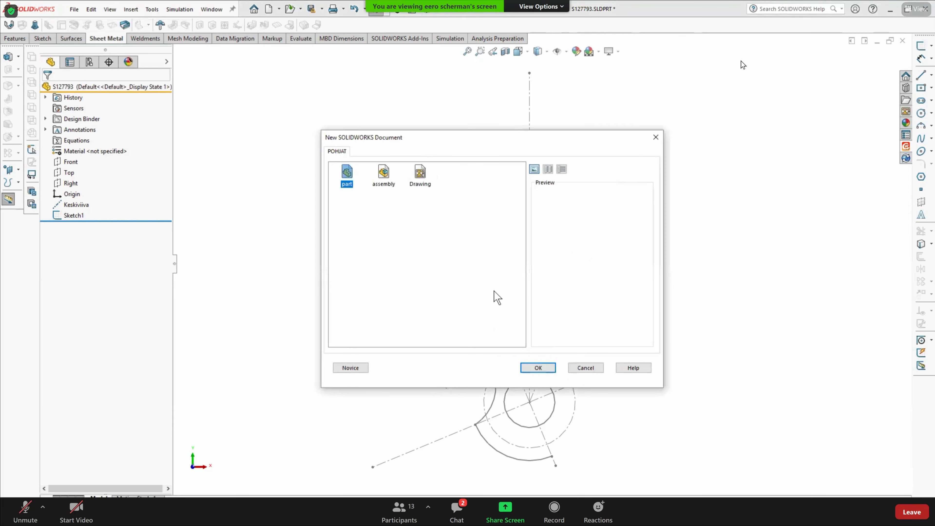
{"action": "left_click", "coordinate": [533, 367]}
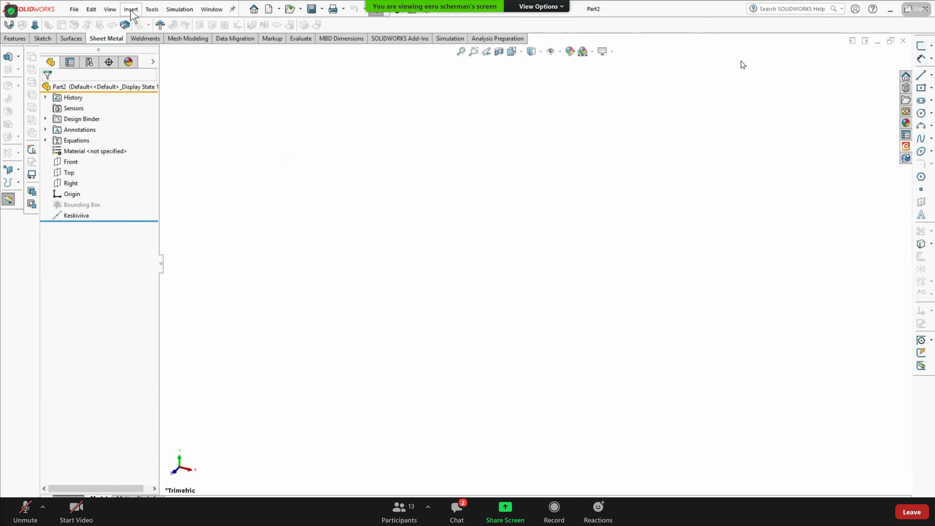
Step: Insert part S127793 at the origin of the new part, transferring only unabsorbed sketches, without absorbed sketches, body material or part material
{"action": "left_click", "coordinate": [131, 9]}
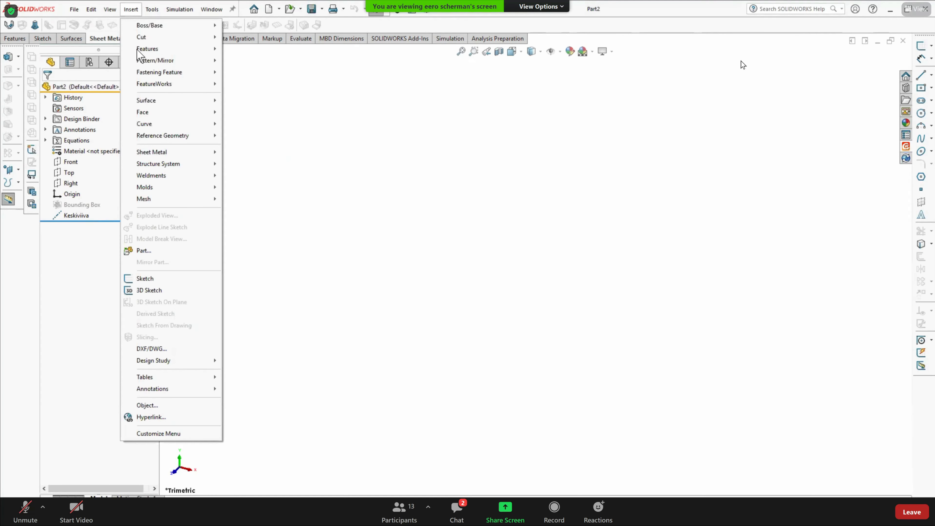
{"action": "left_click", "coordinate": [192, 252]}
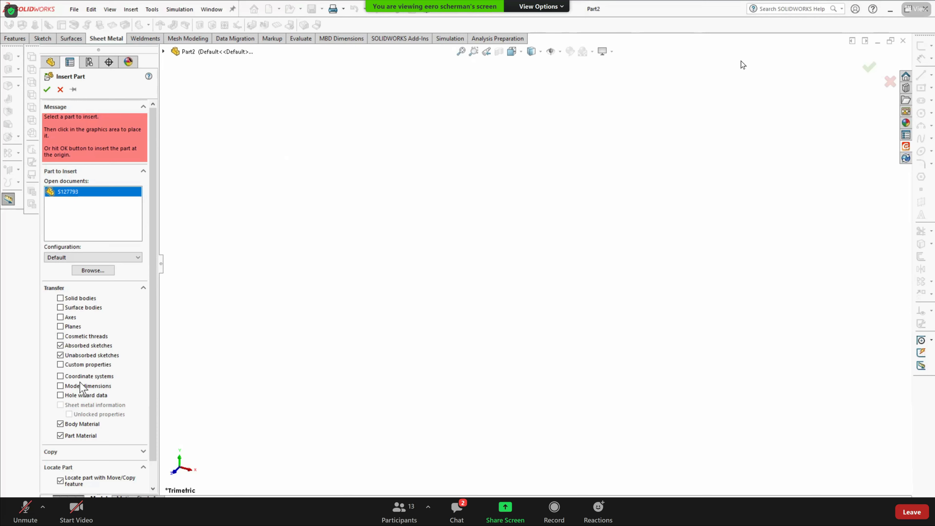
{"action": "left_click", "coordinate": [60, 435]}
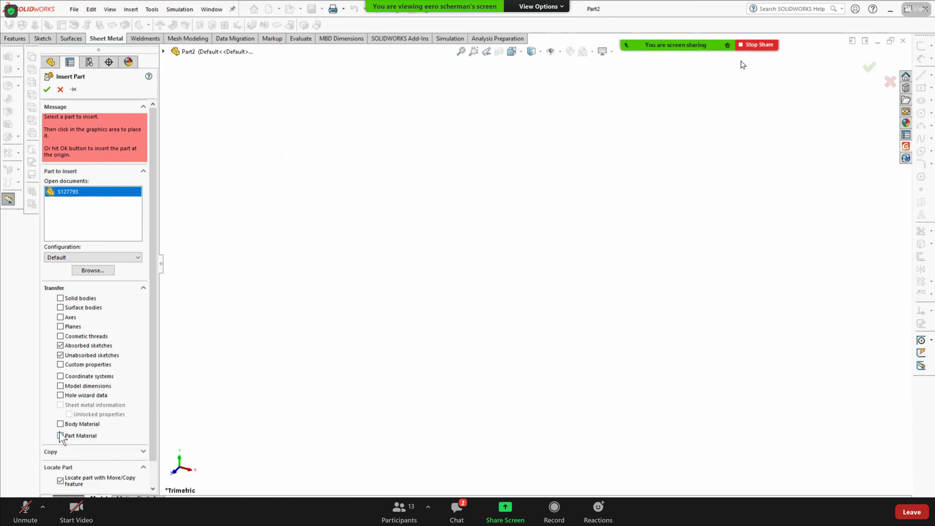
{"action": "left_click", "coordinate": [95, 345]}
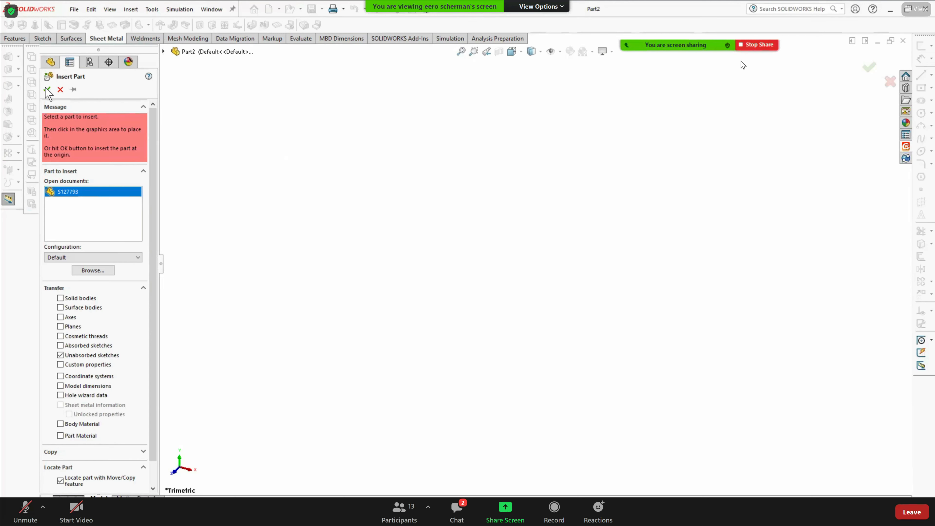
{"action": "left_click", "coordinate": [47, 89]}
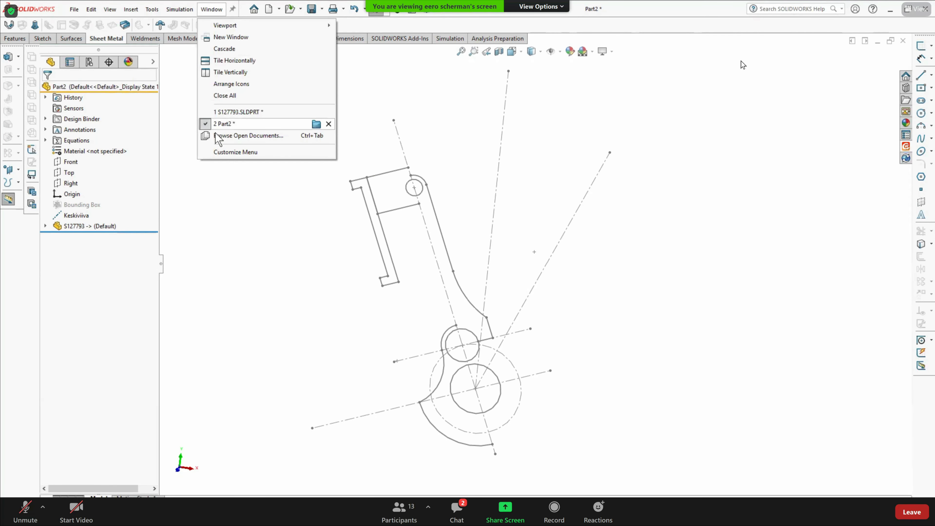
Step: Start a new sketch on the Front plane of the new part
{"action": "left_click", "coordinate": [323, 293]}
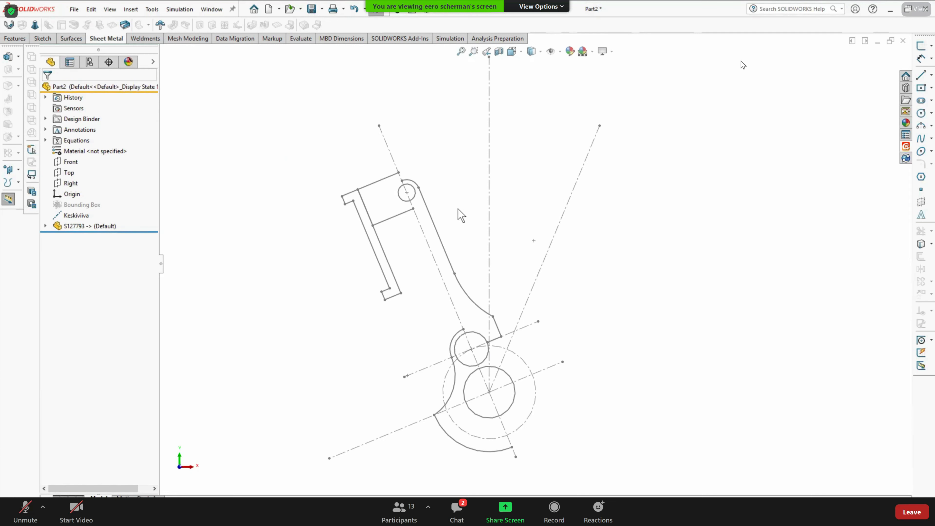
{"action": "scroll", "coordinate": [361, 195], "scroll_direction": "down", "scroll_amount": 2}
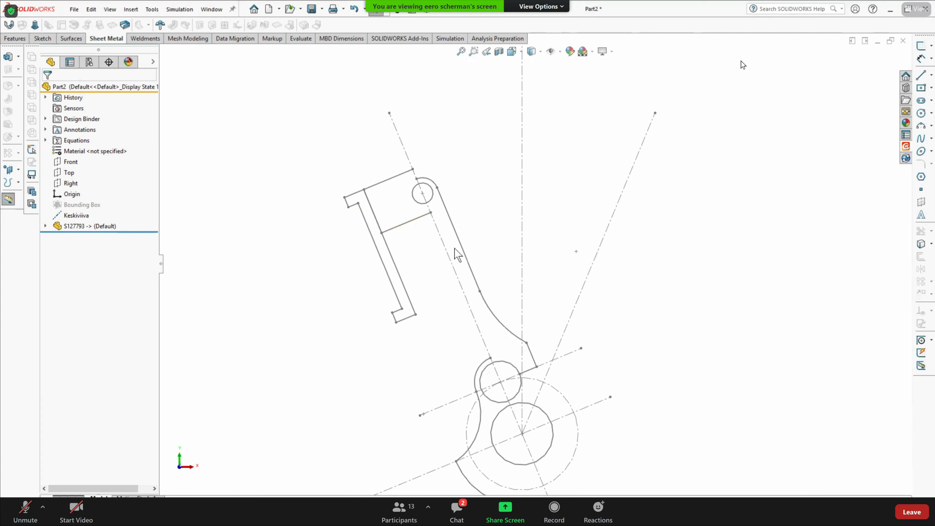
{"action": "left_click", "coordinate": [17, 41]}
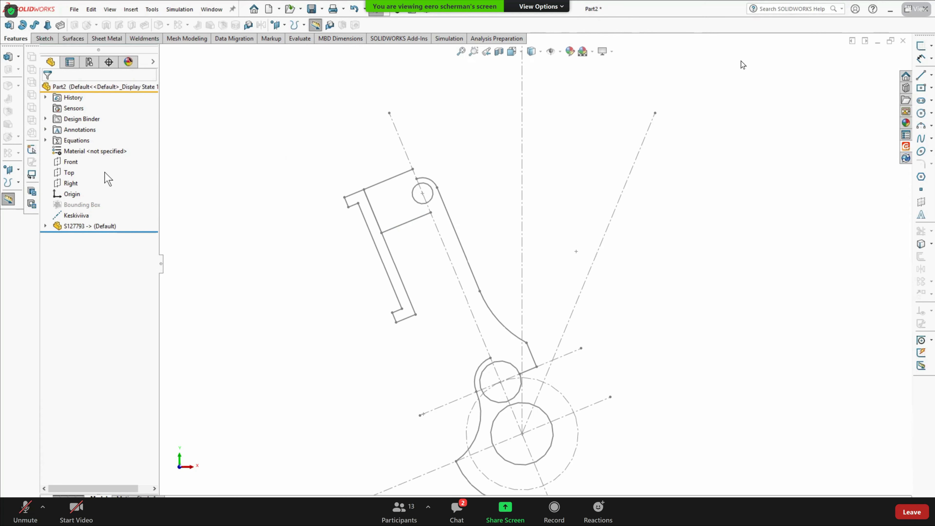
{"action": "left_click", "coordinate": [71, 162]}
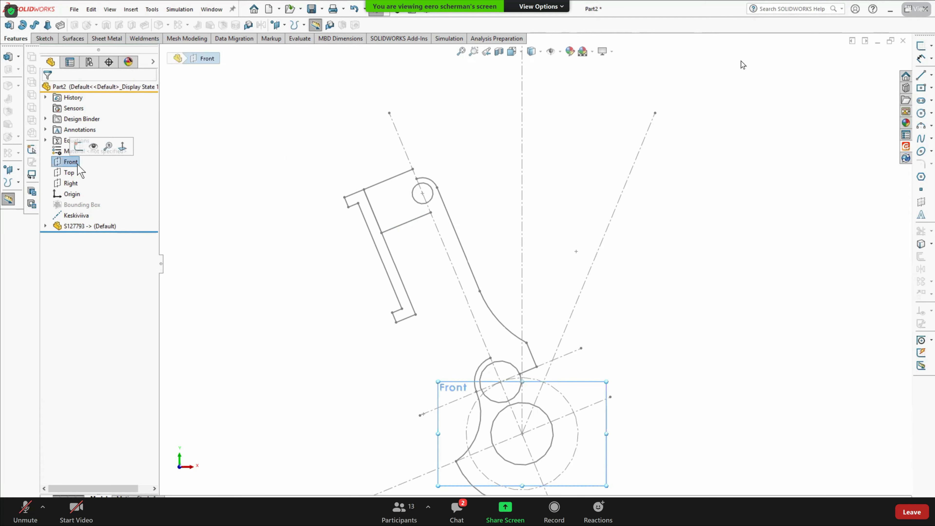
{"action": "key", "text": "ctrl+8"}
{"action": "mouse_move", "coordinate": [597, 305]}
{"action": "middle_mouse_down"}
{"action": "mouse_move", "coordinate": [532, 313]}
{"action": "mouse_move", "coordinate": [549, 350]}
{"action": "mouse_move", "coordinate": [371, 313]}
{"action": "middle_mouse_up"}
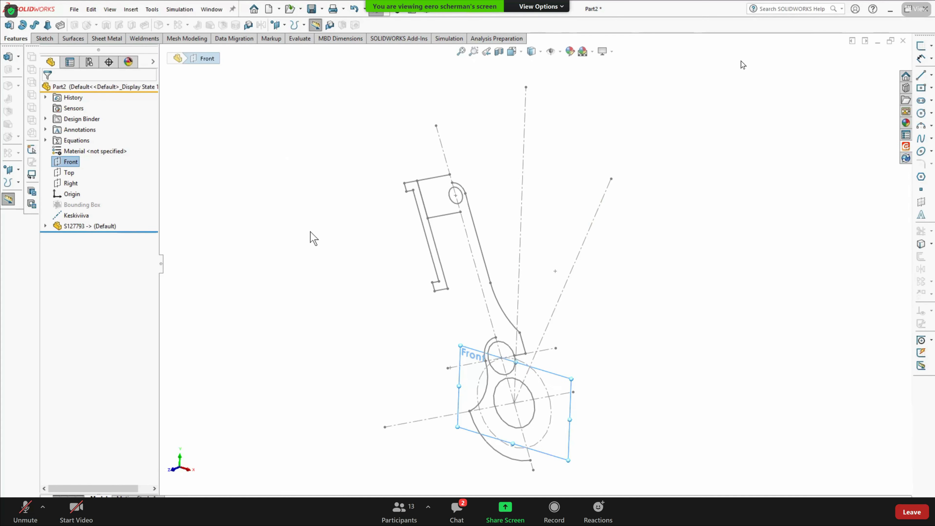
{"action": "right_click", "coordinate": [61, 162]}
{"action": "left_click", "coordinate": [70, 147]}
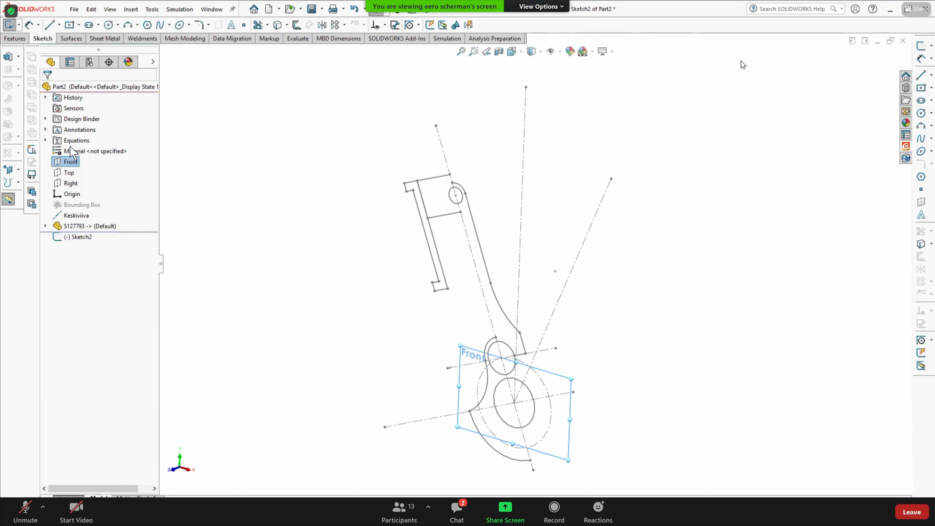
Step: Switch the CommandManager to large buttons with text
{"action": "scroll", "coordinate": [483, 262], "scroll_direction": "down", "scroll_amount": 3}
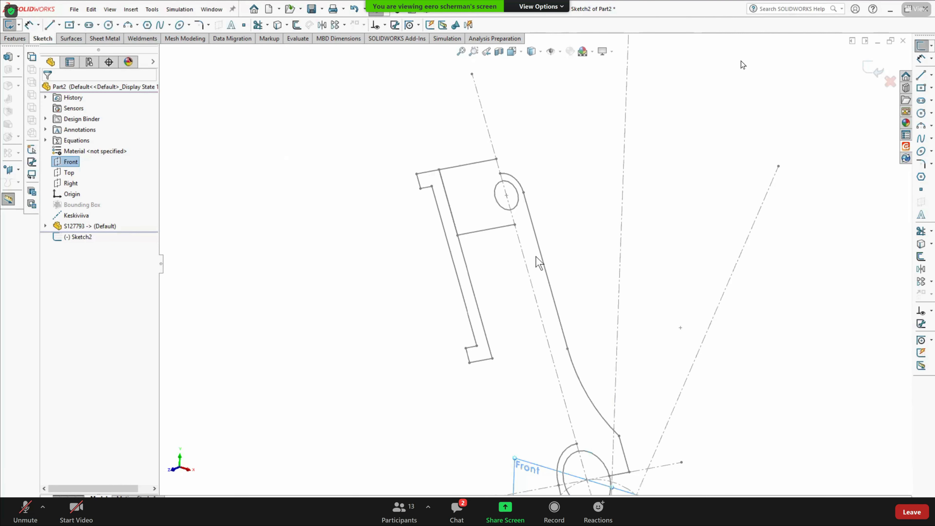
{"action": "right_click", "coordinate": [563, 26]}
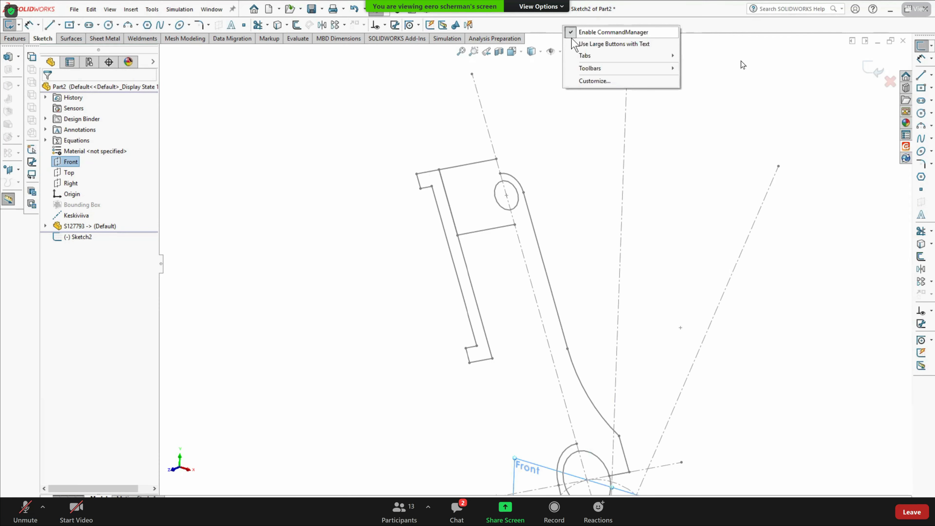
{"action": "left_click", "coordinate": [574, 42]}
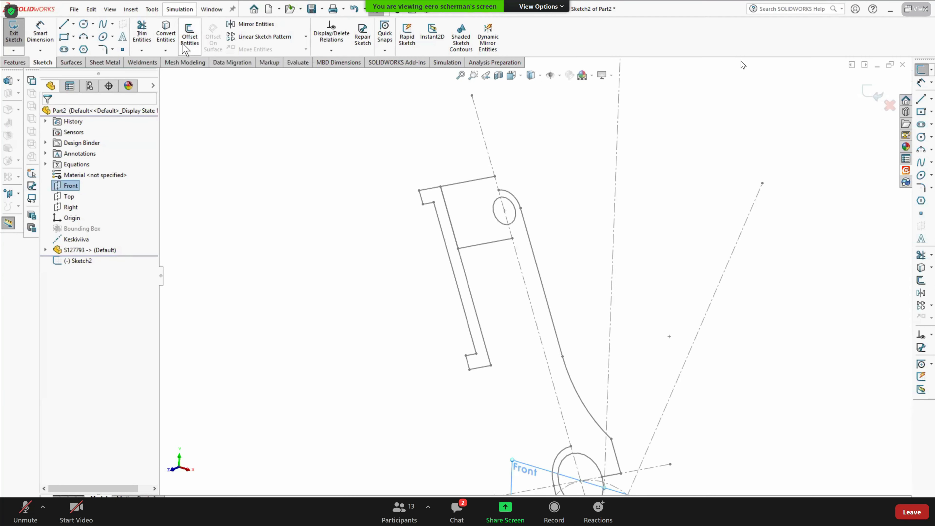
Step: Convert the eight lines of the flanged cylinder wall profile into sketch entities and view the sketch from the front
{"action": "left_click", "coordinate": [173, 37]}
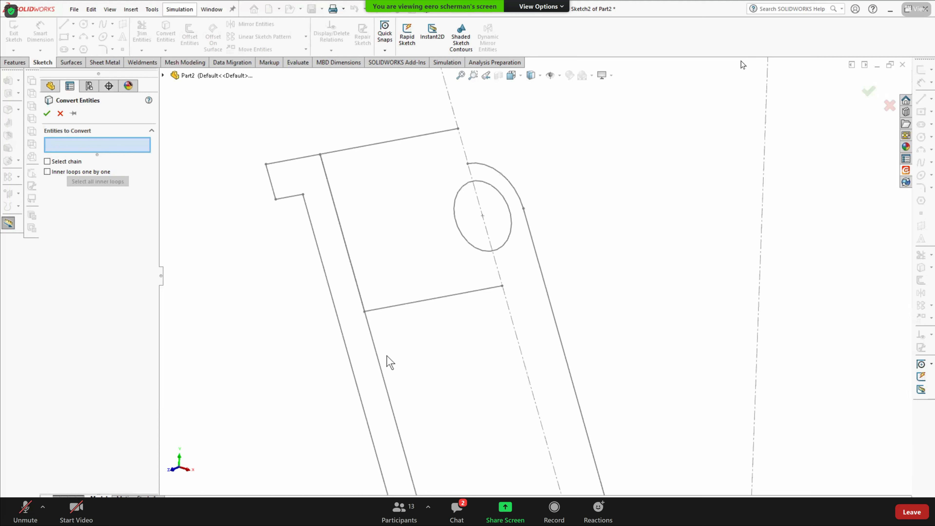
{"action": "left_click", "coordinate": [376, 354]}
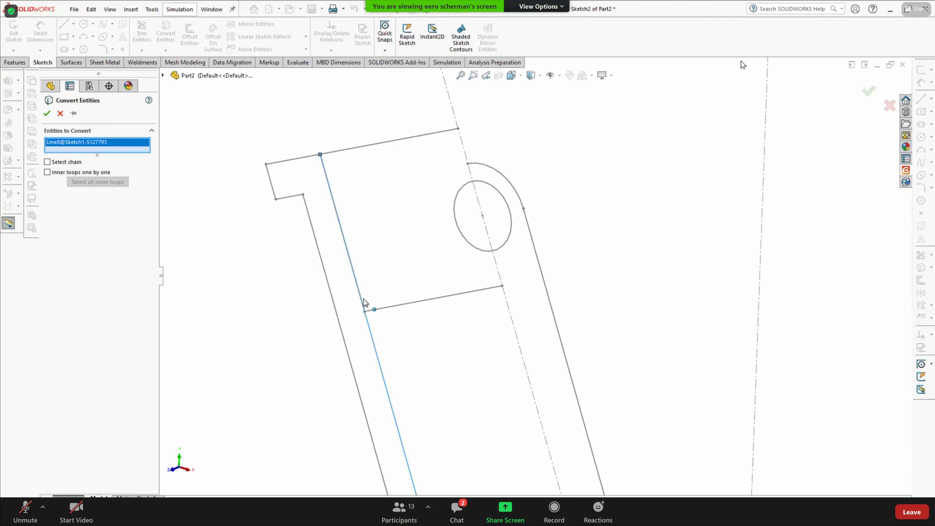
{"action": "left_click", "coordinate": [302, 158]}
{"action": "left_click", "coordinate": [272, 186]}
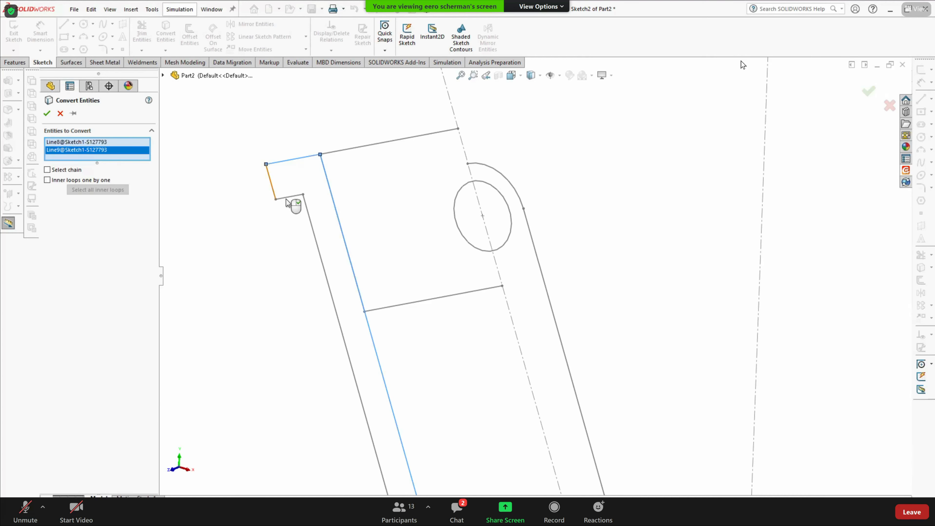
{"action": "left_click", "coordinate": [298, 196]}
{"action": "left_click", "coordinate": [310, 217]}
{"action": "scroll", "coordinate": [309, 218], "scroll_direction": "up", "scroll_amount": 6}
{"action": "scroll", "coordinate": [455, 414], "scroll_direction": "down", "scroll_amount": 4}
{"action": "scroll", "coordinate": [529, 342], "scroll_direction": "down", "scroll_amount": 3}
{"action": "left_click", "coordinate": [491, 311]}
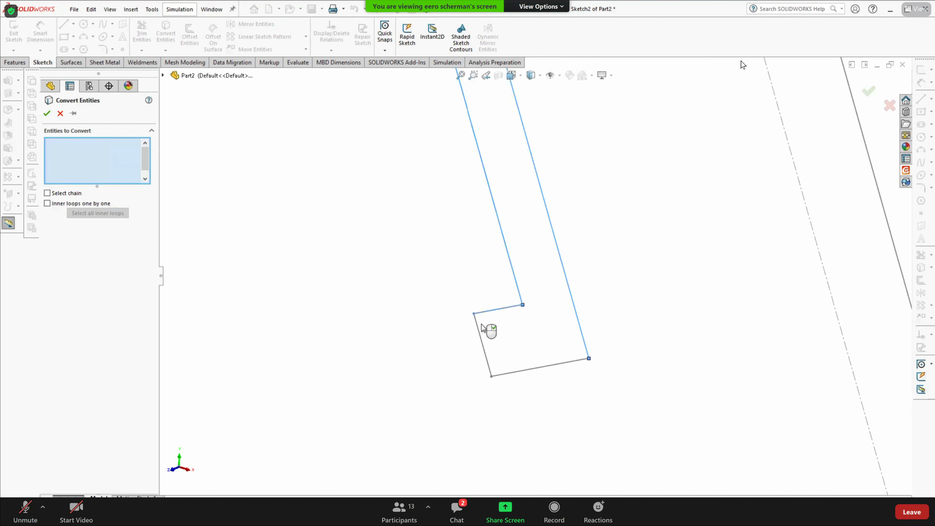
{"action": "left_click", "coordinate": [485, 359]}
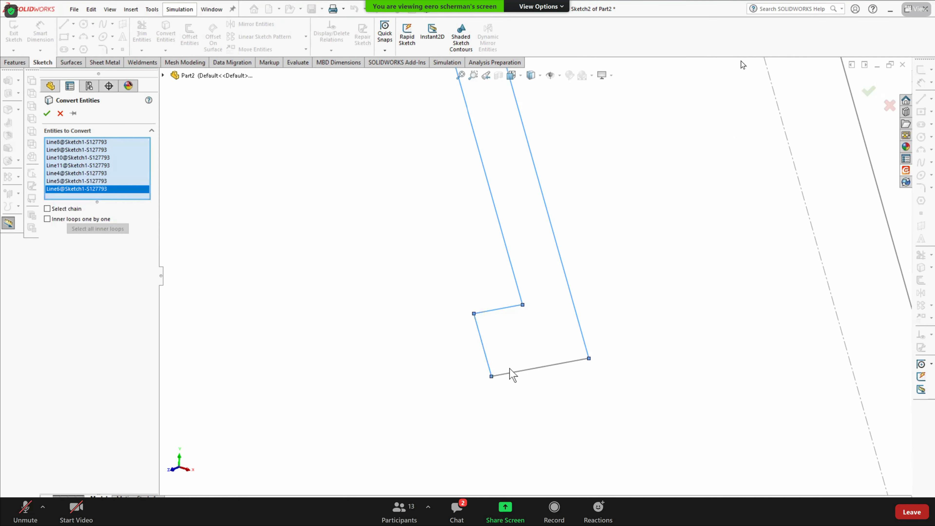
{"action": "left_click", "coordinate": [521, 371]}
{"action": "scroll", "coordinate": [537, 368], "scroll_direction": "up", "scroll_amount": 3}
{"action": "scroll", "coordinate": [515, 348], "scroll_direction": "up", "scroll_amount": 3}
{"action": "right_click", "coordinate": [501, 341]}
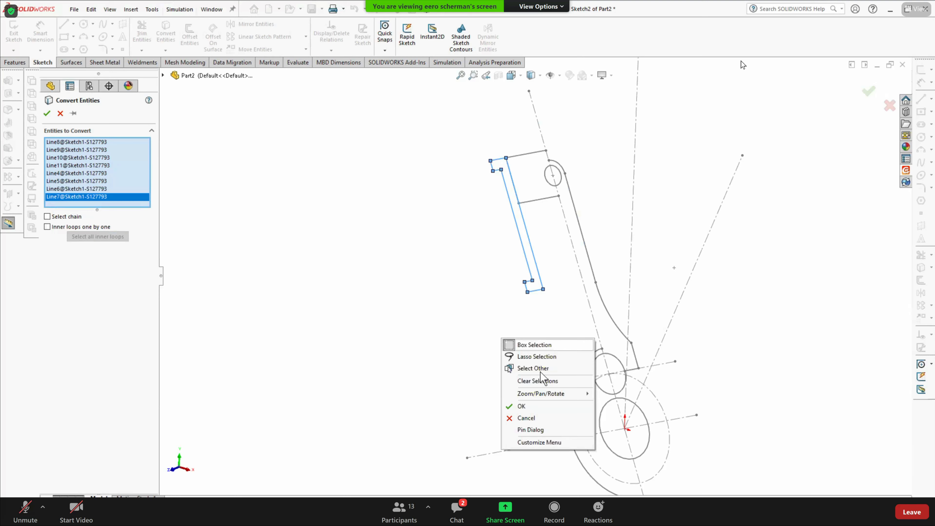
{"action": "left_click", "coordinate": [556, 407]}
{"action": "key", "text": "ctrl+8"}
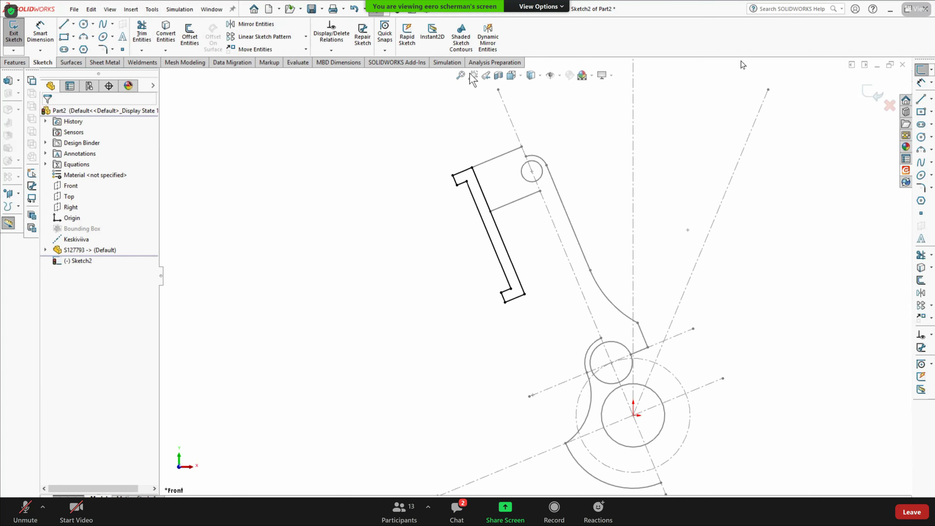
Step: Convert the tilted cylinder centerline through the piston pin hole into the current sketch
{"action": "scroll", "coordinate": [465, 166], "scroll_direction": "down", "scroll_amount": 2}
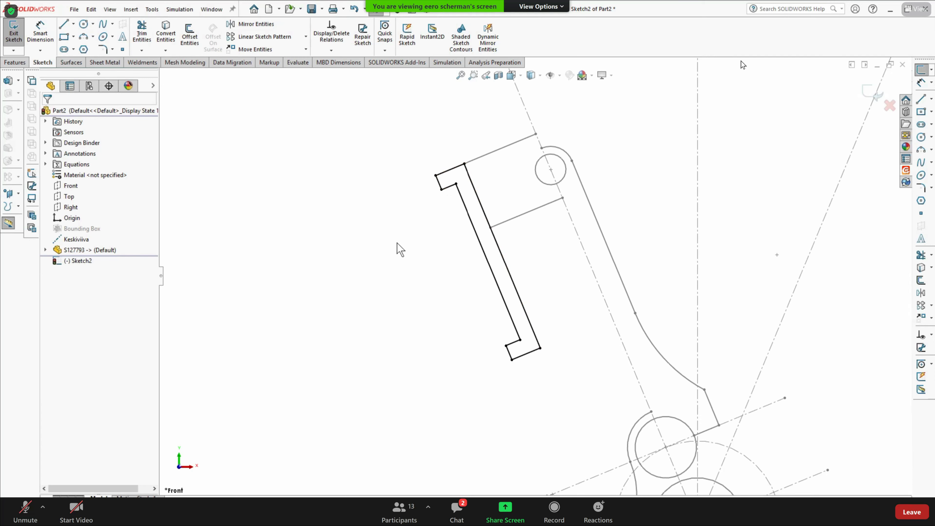
{"action": "scroll", "coordinate": [533, 265], "scroll_direction": "up", "scroll_amount": 1}
{"action": "scroll", "coordinate": [599, 246], "scroll_direction": "down", "scroll_amount": 1}
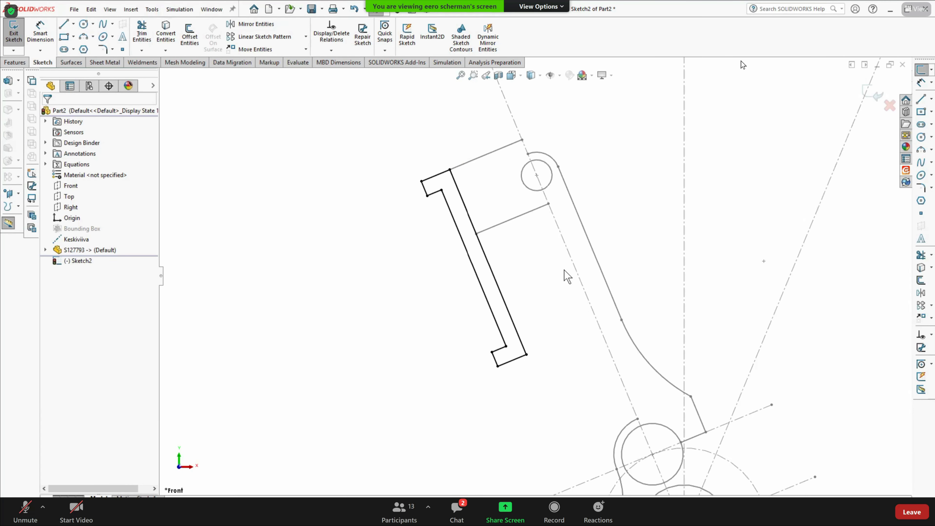
{"action": "left_click", "coordinate": [517, 125]}
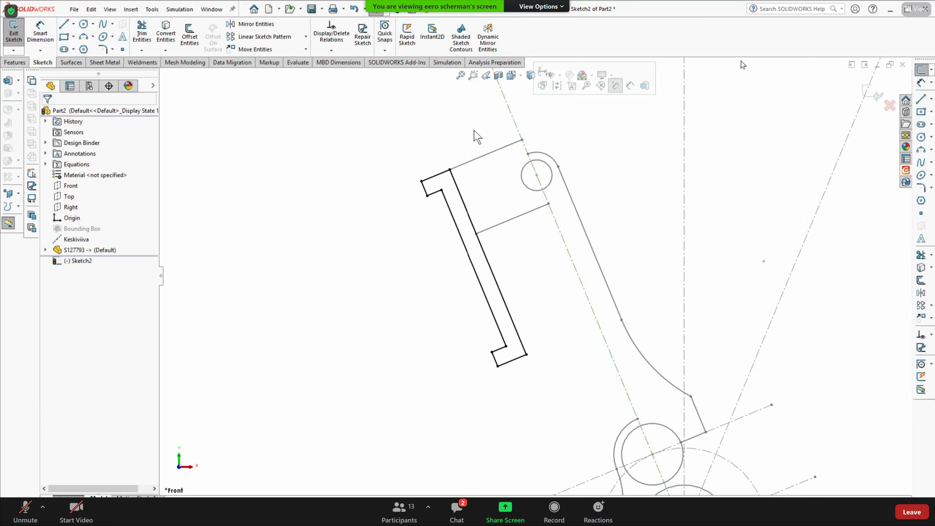
{"action": "left_click", "coordinate": [172, 37]}
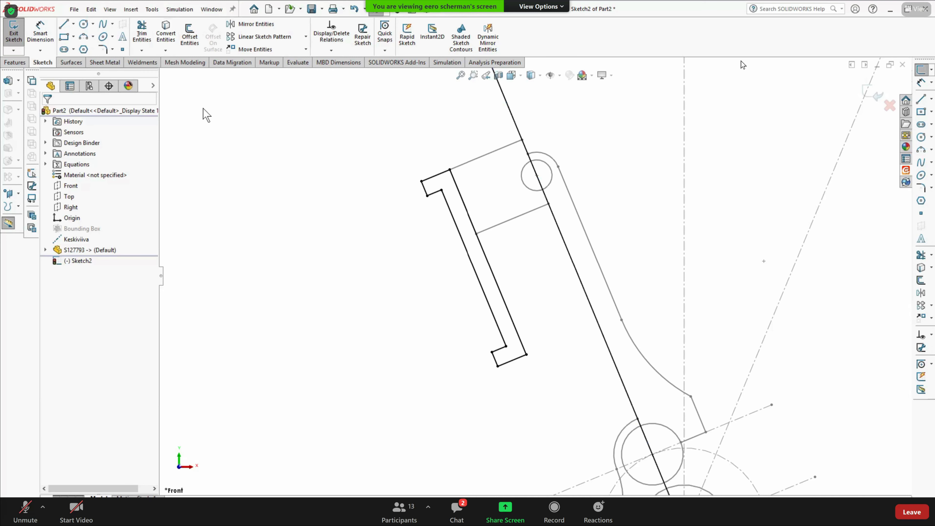
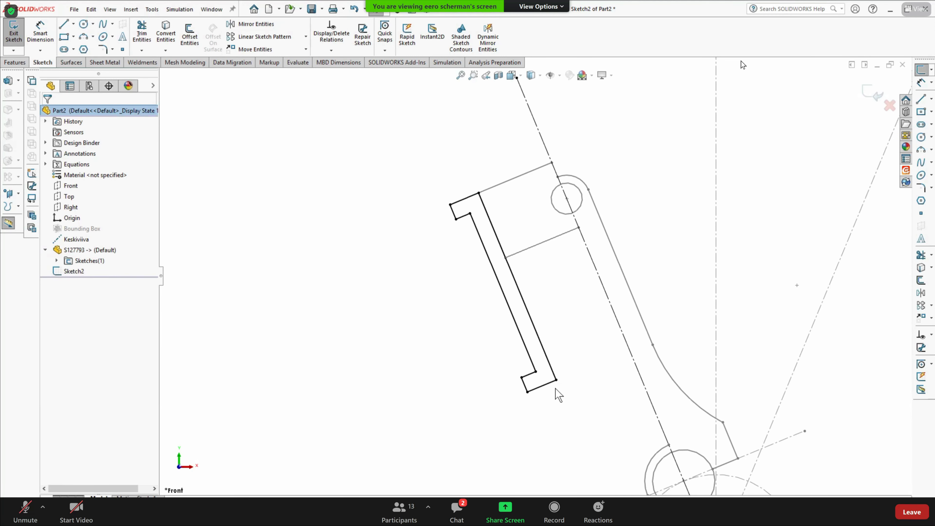
Step: Exit the sketch and revolve the flanged wall profile 360° about the tilted centerline to form the cylinder
{"action": "scroll", "coordinate": [555, 388], "scroll_direction": "up", "scroll_amount": 2}
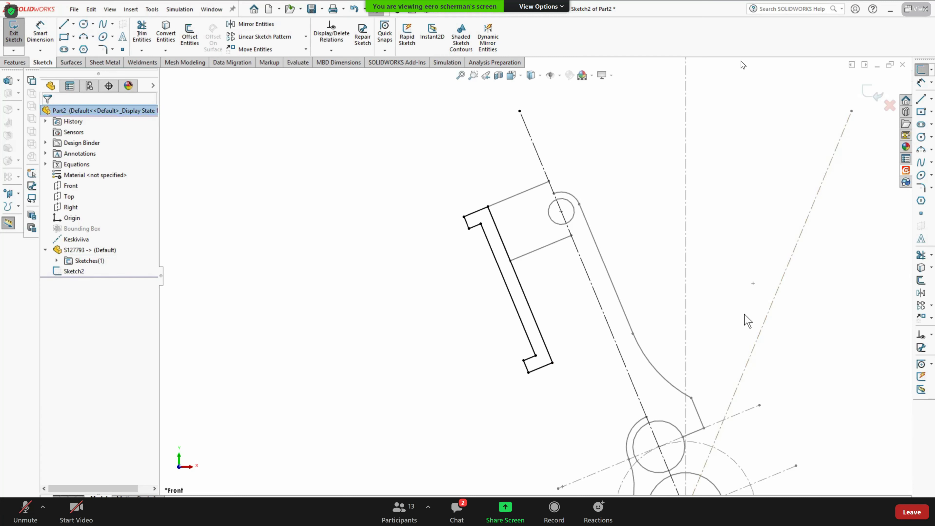
{"action": "scroll", "coordinate": [703, 329], "scroll_direction": "up", "scroll_amount": 2}
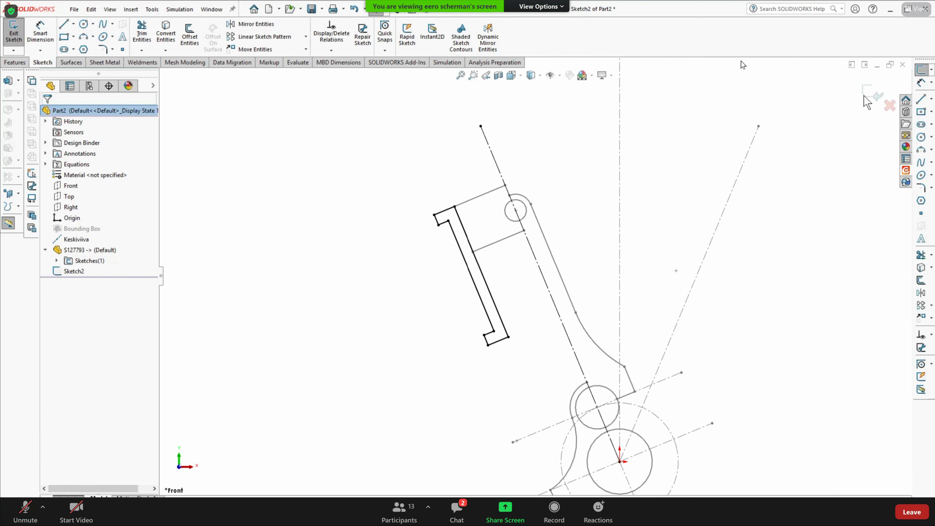
{"action": "left_click", "coordinate": [871, 93]}
{"action": "left_click", "coordinate": [47, 34]}
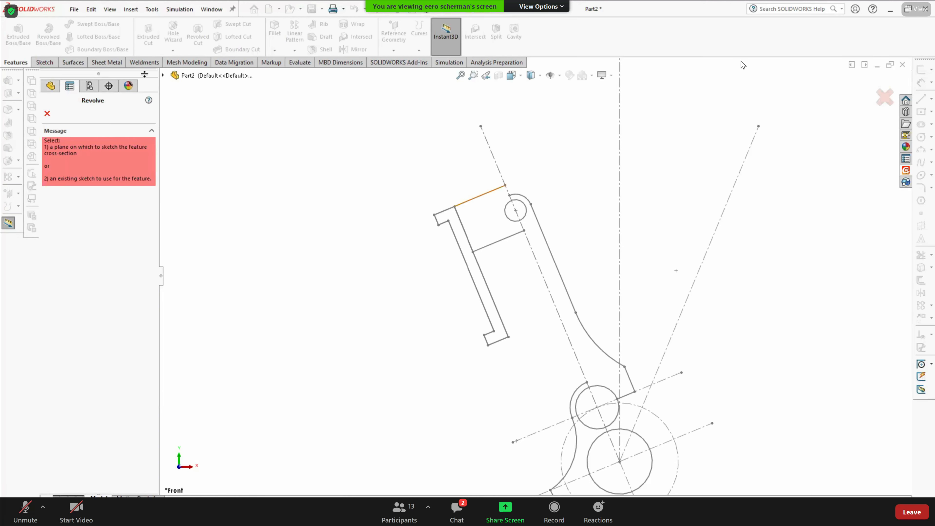
{"action": "left_click", "coordinate": [163, 75]}
{"action": "left_click", "coordinate": [209, 226]}
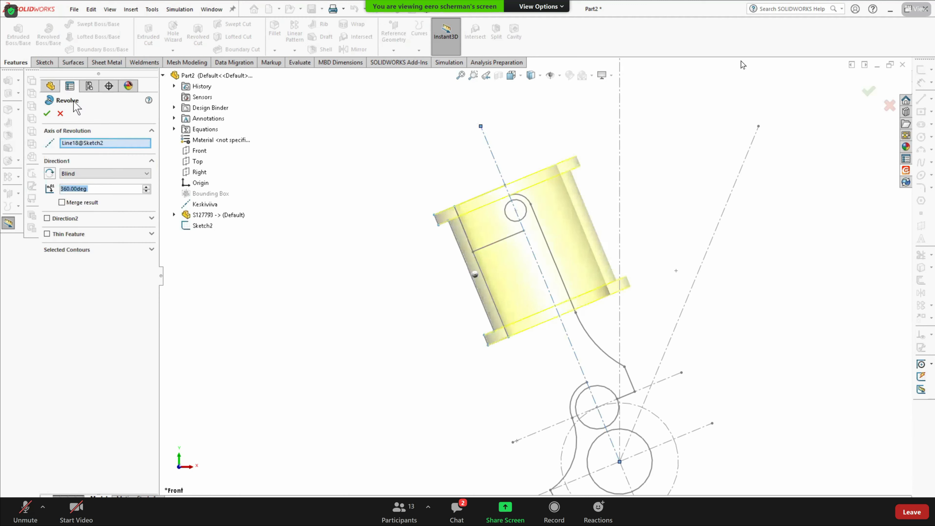
{"action": "left_click", "coordinate": [47, 113]}
{"action": "middle_click_drag", "start_coordinate": [467, 167], "coordinate": [503, 230]}
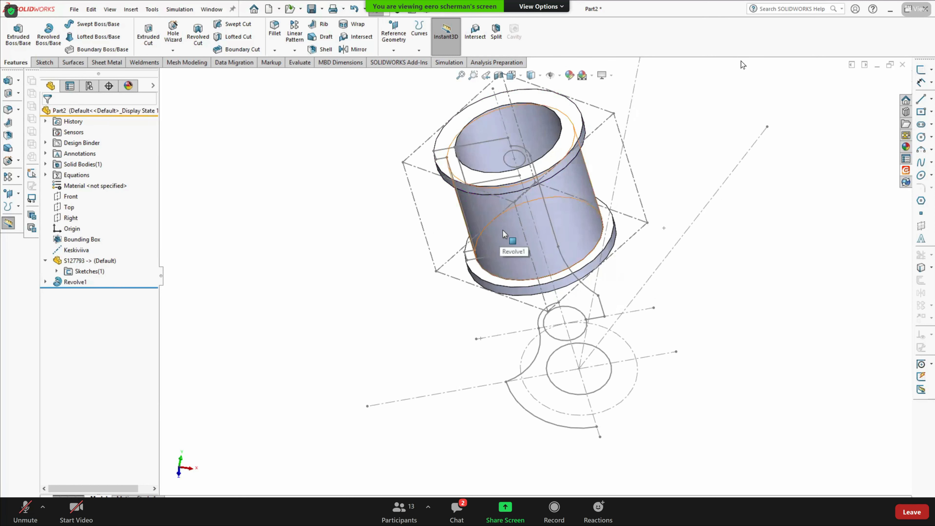
Step: Give the part item number S136125 and description "Cyliner" in its properties, and save it as S136125.SLDPRT in the Temp folder
{"action": "left_click", "coordinate": [905, 170]}
{"action": "left_click", "coordinate": [609, 133]}
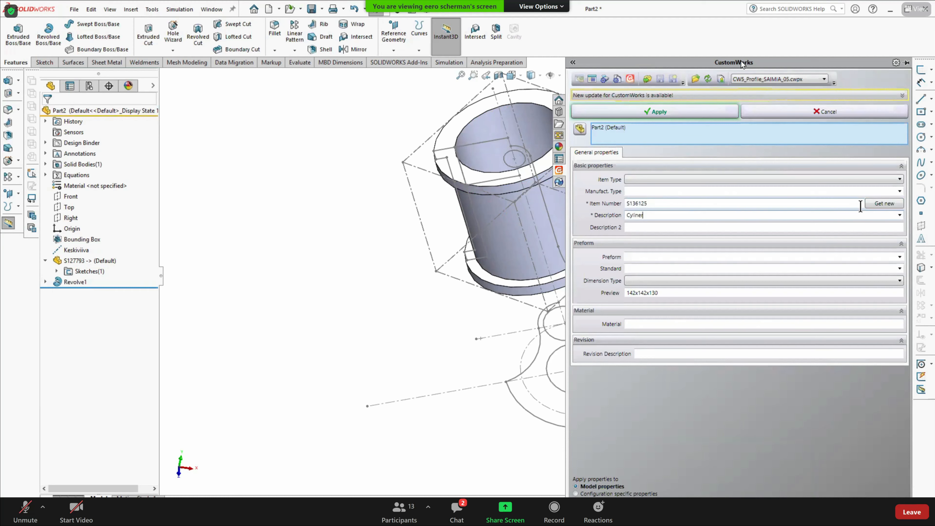
{"action": "left_click", "coordinate": [684, 112]}
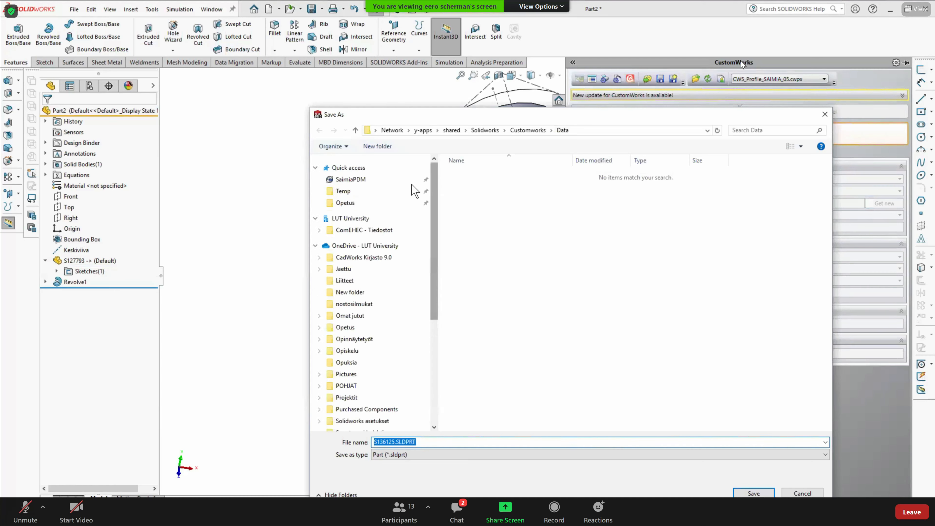
{"action": "left_click", "coordinate": [401, 191]}
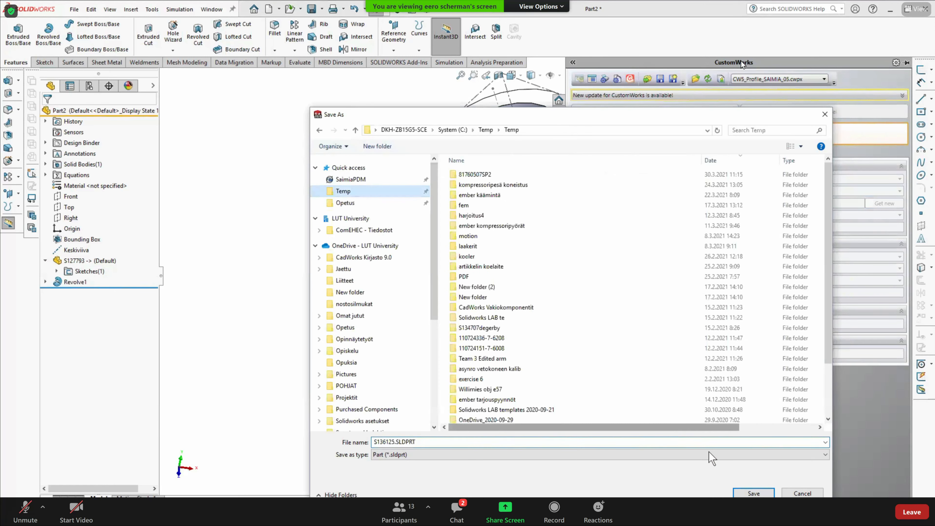
{"action": "left_click", "coordinate": [750, 492]}
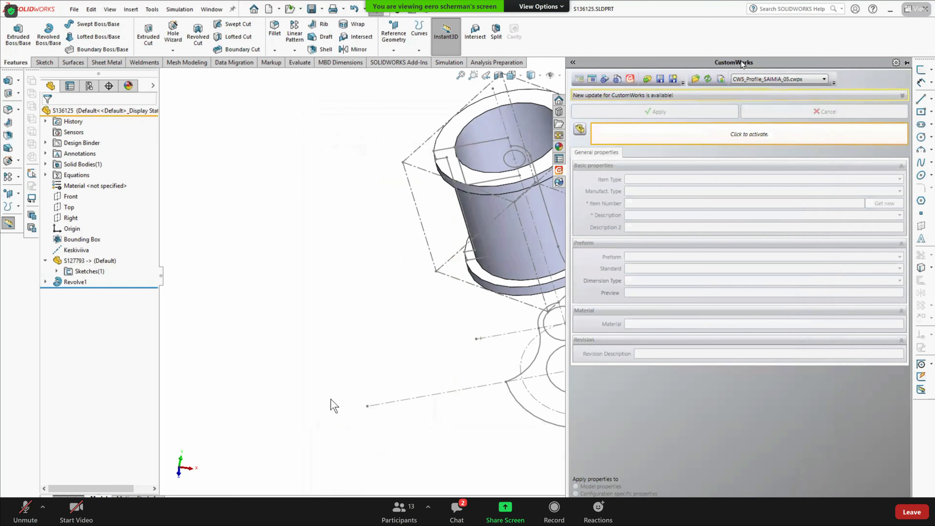
{"action": "left_click", "coordinate": [348, 393]}
Step: Hide the derived layout sketch Sketch1-S127793 in the cylinder part
{"action": "scroll", "coordinate": [773, 371], "scroll_direction": "up", "scroll_amount": 3}
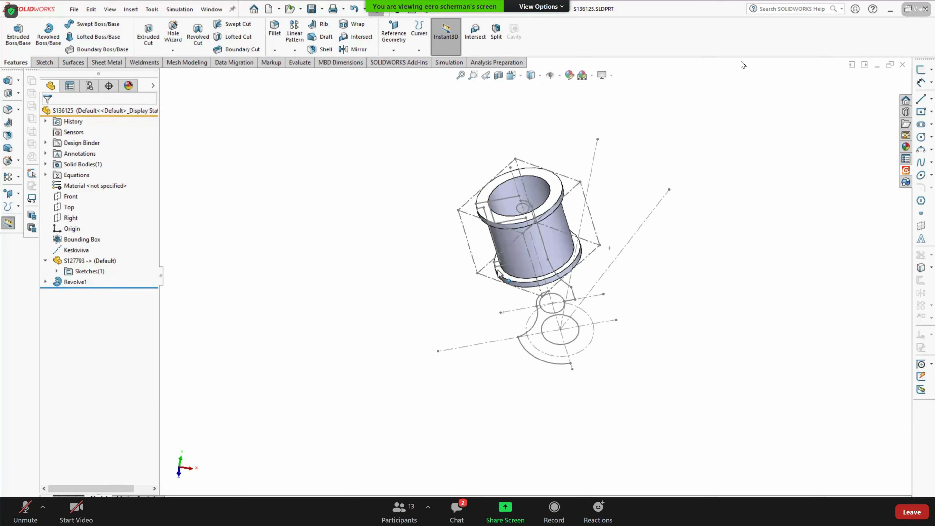
{"action": "middle_click_drag", "start_coordinate": [490, 243], "coordinate": [488, 227]}
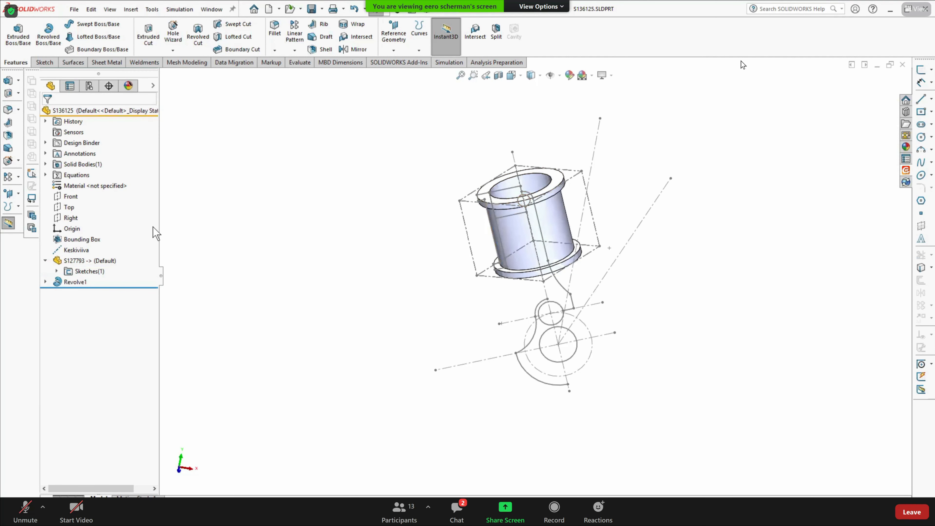
{"action": "left_click", "coordinate": [57, 271]}
{"action": "left_click", "coordinate": [93, 282]}
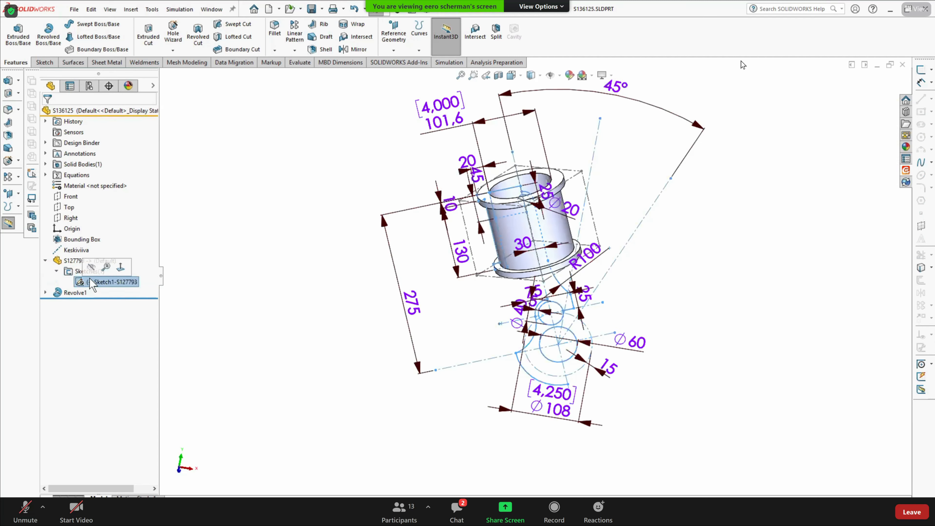
{"action": "left_click", "coordinate": [245, 266]}
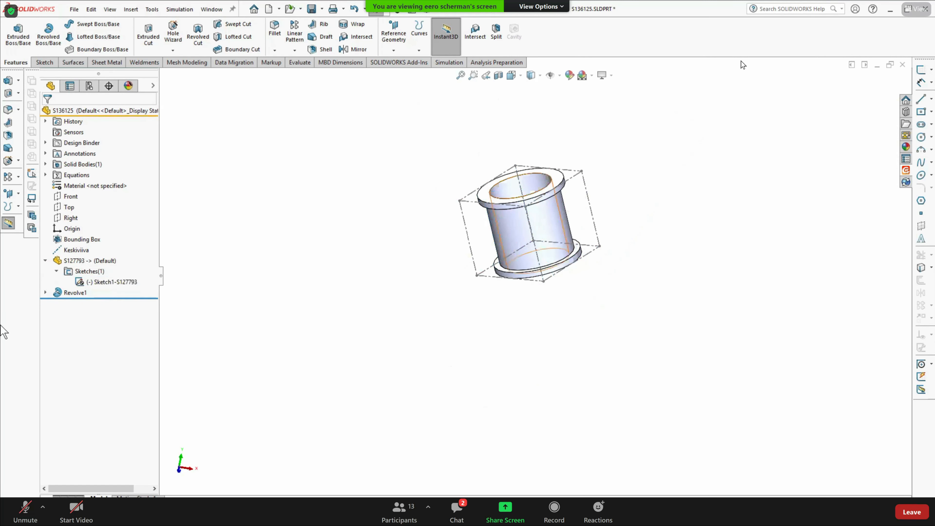
Step: Delete the Bounding Box with its dependent default plane and view the cylinder from the front
{"action": "left_click", "coordinate": [66, 238]}
{"action": "key", "text": "Delete"}
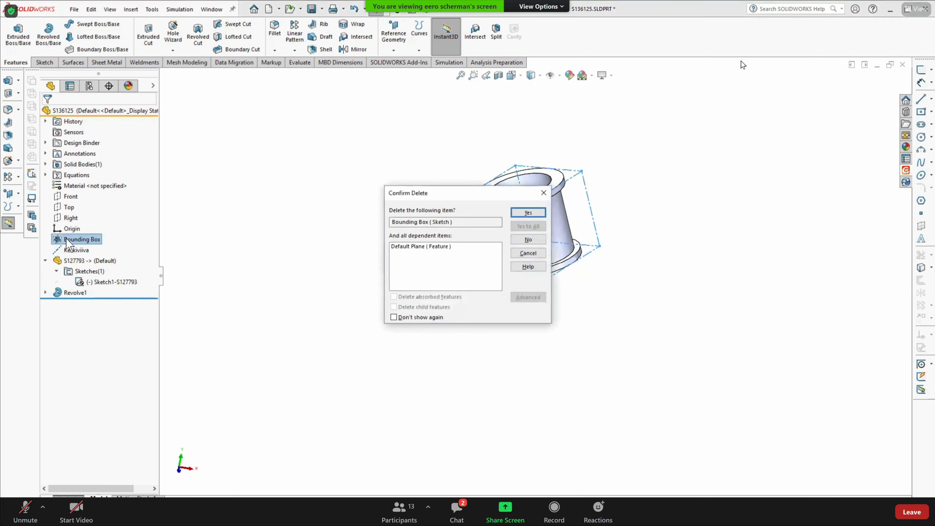
{"action": "key", "text": "Return"}
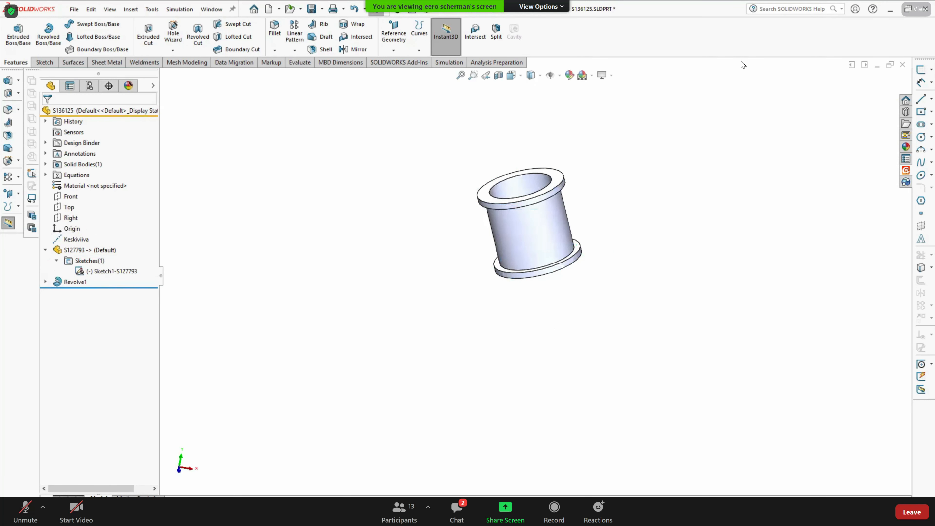
{"action": "key", "text": "ctrl+1"}
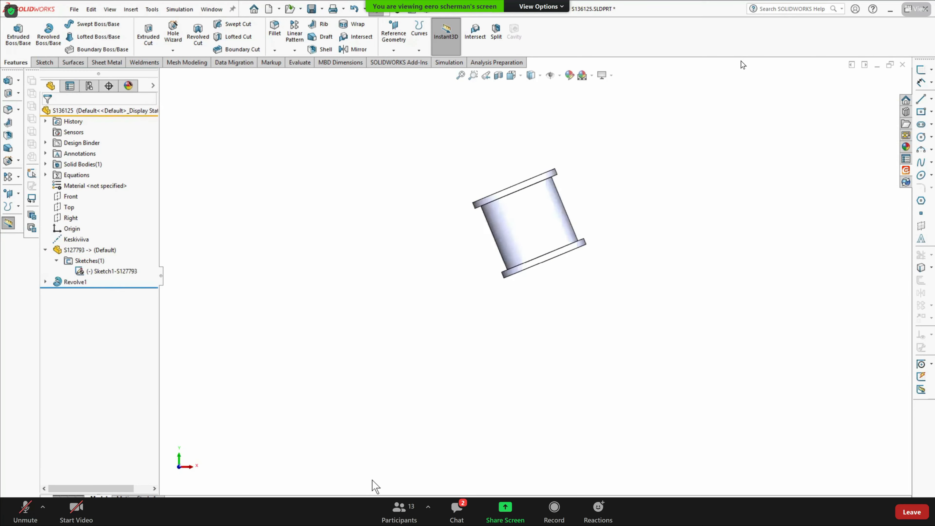
{"action": "left_click", "coordinate": [116, 270]}
{"action": "left_click", "coordinate": [323, 240]}
Step: Switch to the layout part S127793, open Sketch1 for editing and move the crank-to-cylinder-top dimension closer to the geometry
{"action": "scroll", "coordinate": [580, 216], "scroll_direction": "down", "scroll_amount": 2}
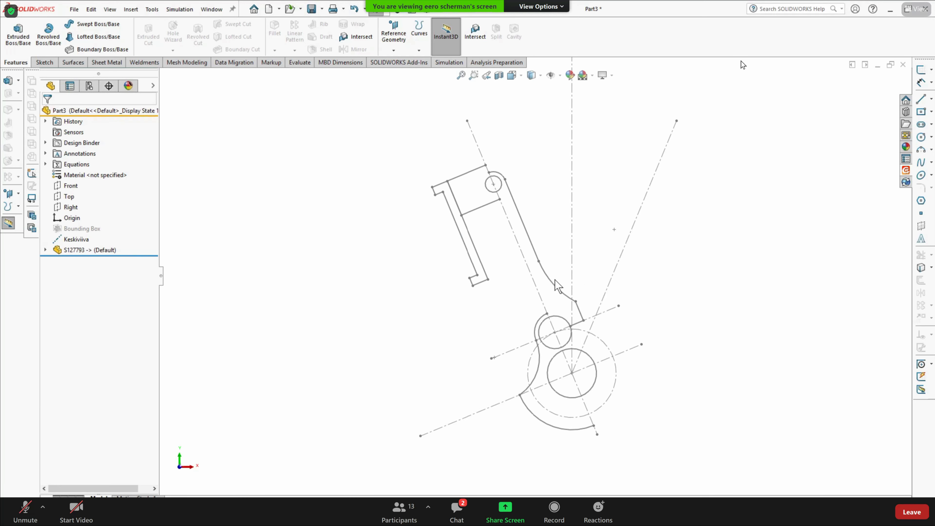
{"action": "scroll", "coordinate": [715, 344], "scroll_direction": "down", "scroll_amount": 3}
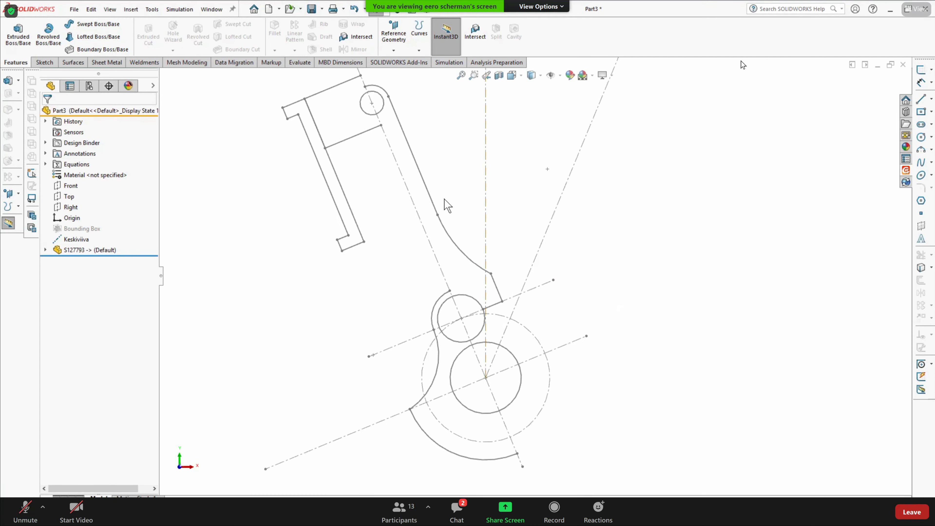
{"action": "scroll", "coordinate": [312, 142], "scroll_direction": "up", "scroll_amount": 1}
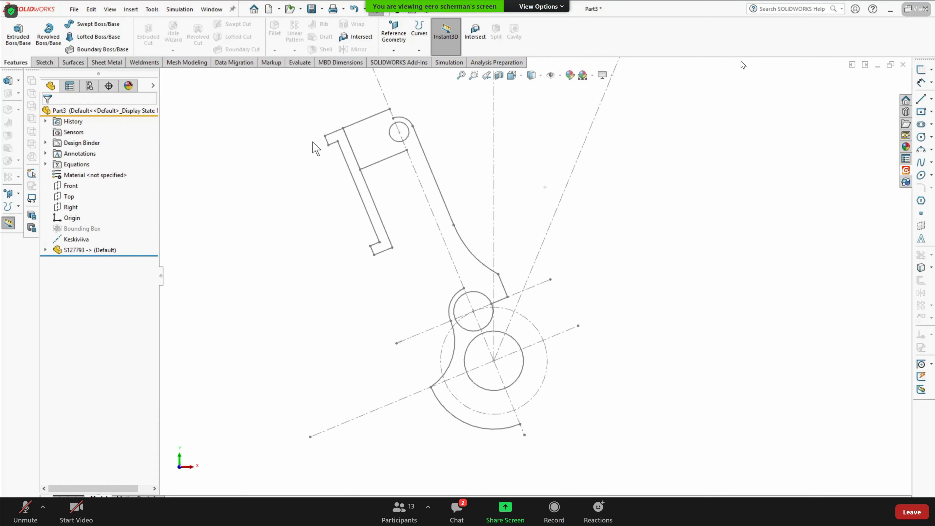
{"action": "left_click", "coordinate": [211, 9]}
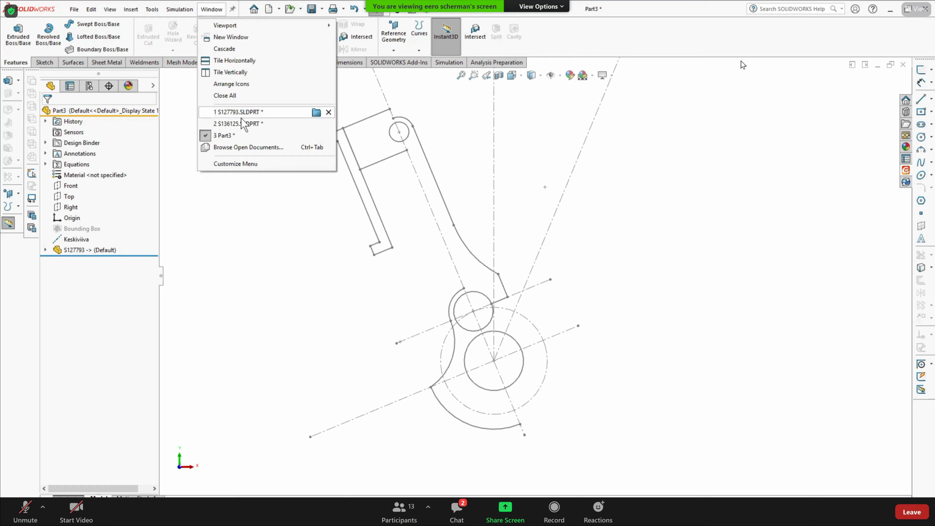
{"action": "left_click", "coordinate": [239, 111]}
{"action": "left_click", "coordinate": [77, 240]}
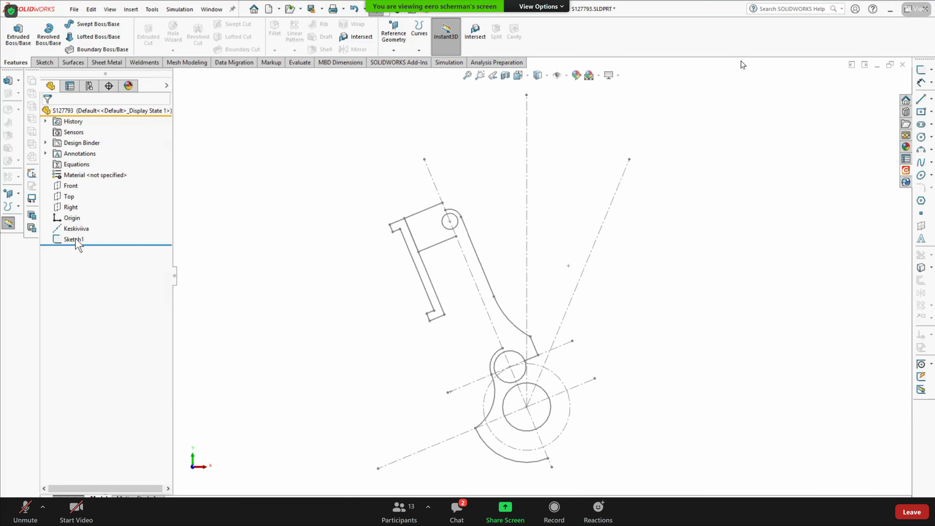
{"action": "left_click", "coordinate": [90, 213]}
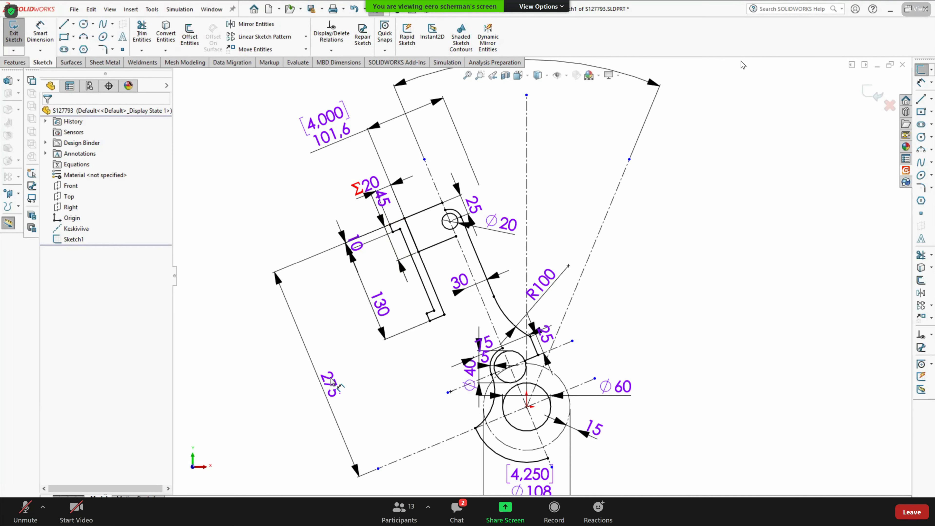
{"action": "left_click", "coordinate": [351, 376]}
{"action": "left_click_drag", "start_coordinate": [351, 376], "coordinate": [364, 369]}
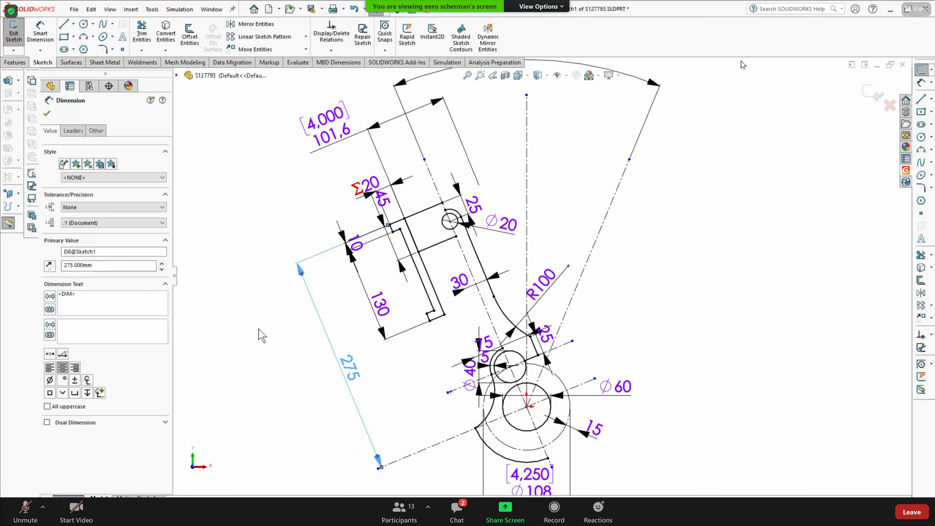
Step: Set the dimension from the crank center to the cylinder's upper flange to 300 mm and rebuild the layout part
{"action": "double_click", "coordinate": [348, 371]}
{"action": "type", "text": "300"}
{"action": "key", "text": "Return"}
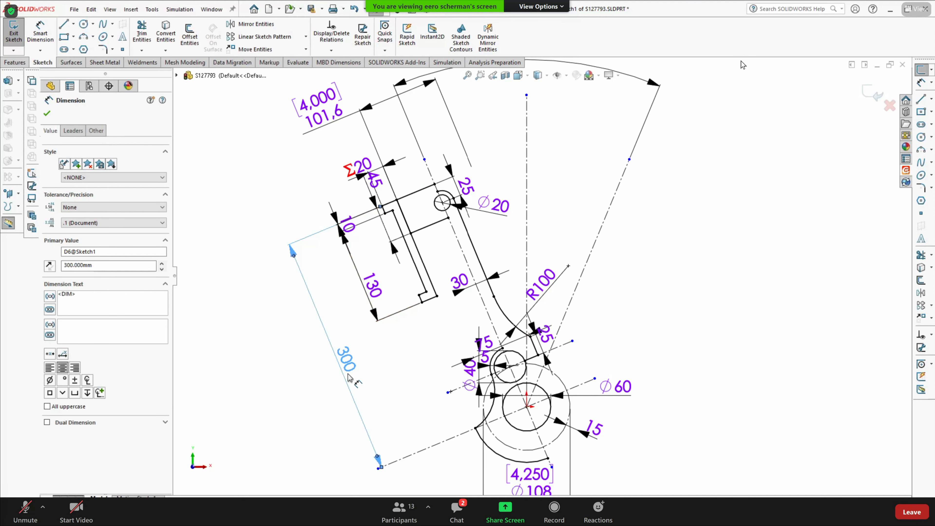
{"action": "key", "text": "ctrl+b"}
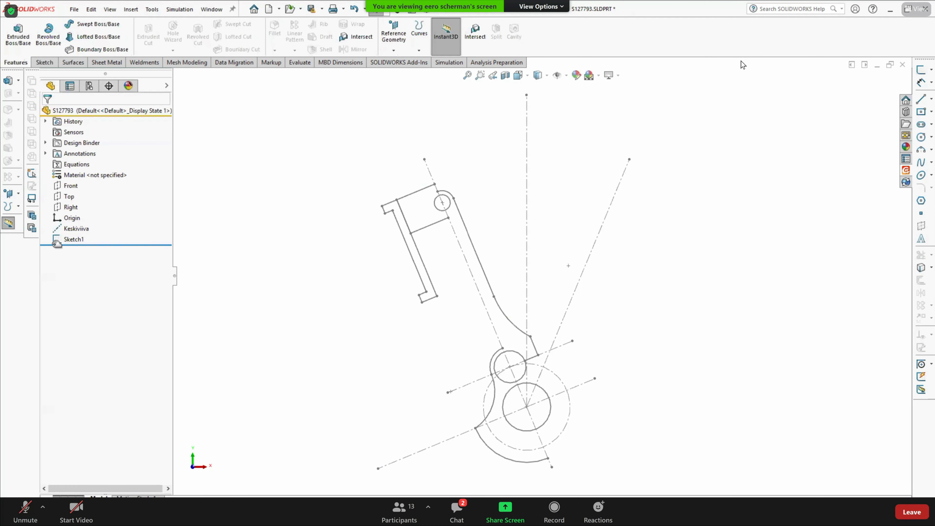
Step: Reopen Sketch1 and set the dimension from the crank center to the cylinder's upper flange to 275 mm
{"action": "left_click", "coordinate": [75, 240]}
{"action": "left_click", "coordinate": [87, 210]}
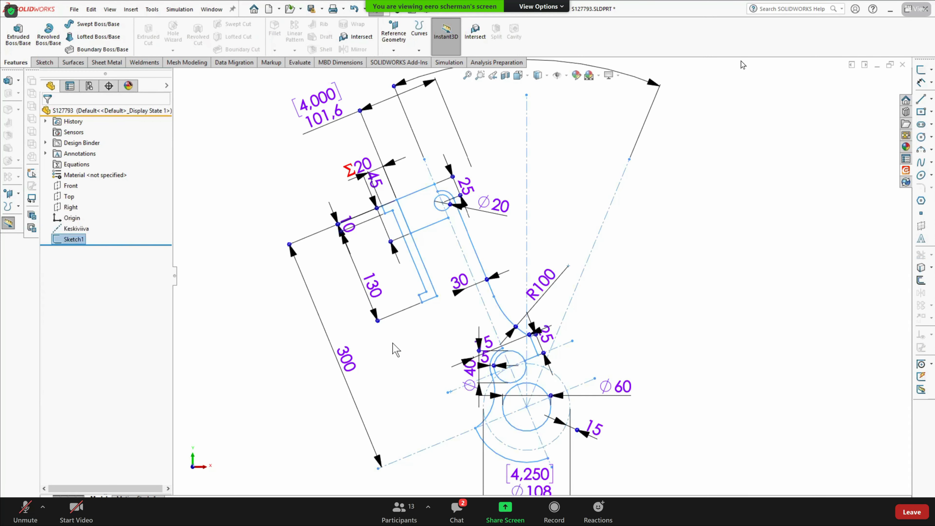
{"action": "left_click", "coordinate": [347, 357]}
{"action": "type", "text": "275"}
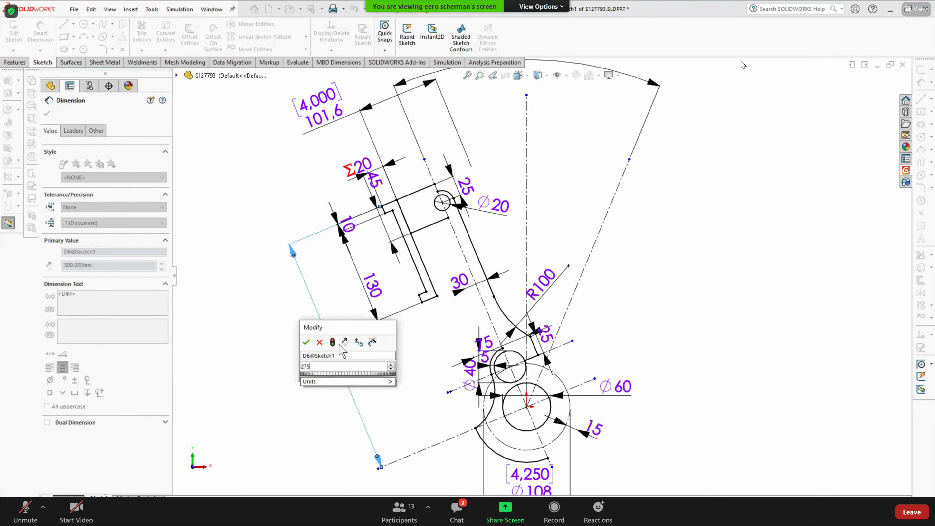
{"action": "key", "text": "Return"}
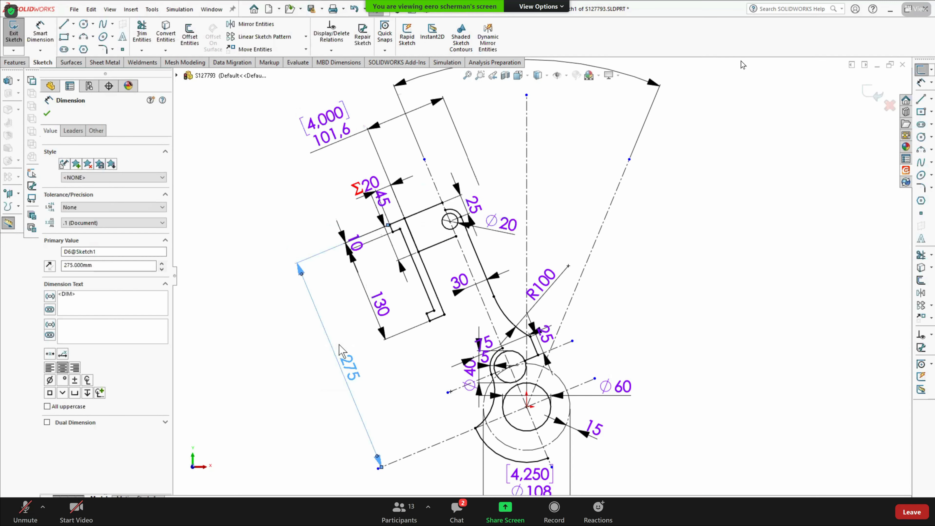
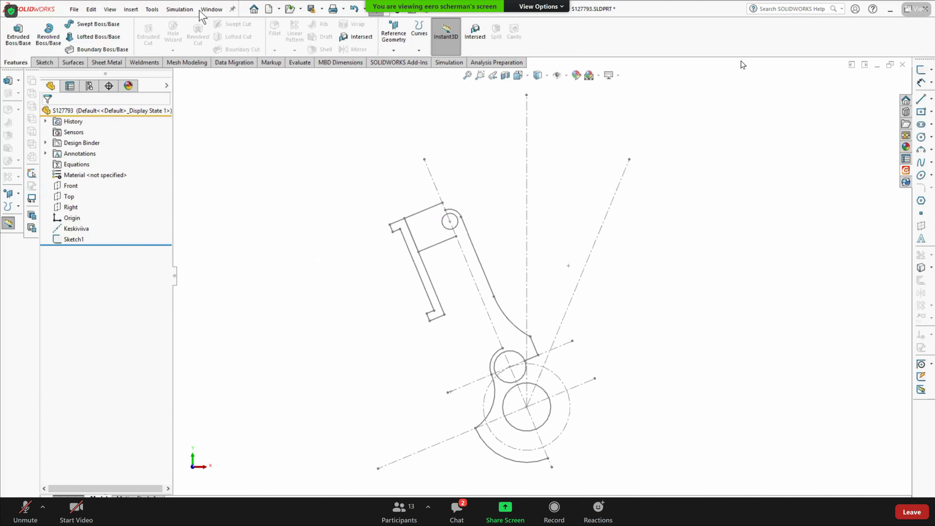
Step: Switch to Part3 and start a new sketch on its Front plane
{"action": "left_click", "coordinate": [211, 9]}
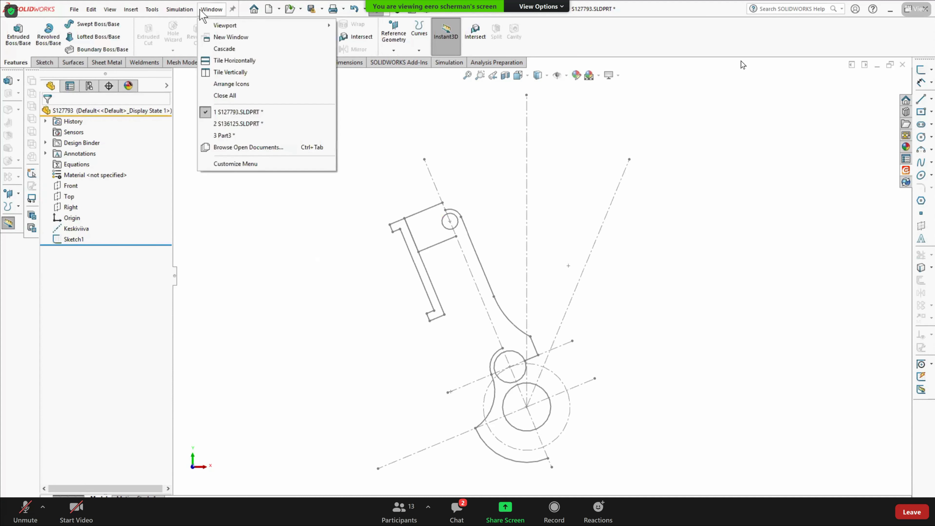
{"action": "left_click", "coordinate": [255, 137]}
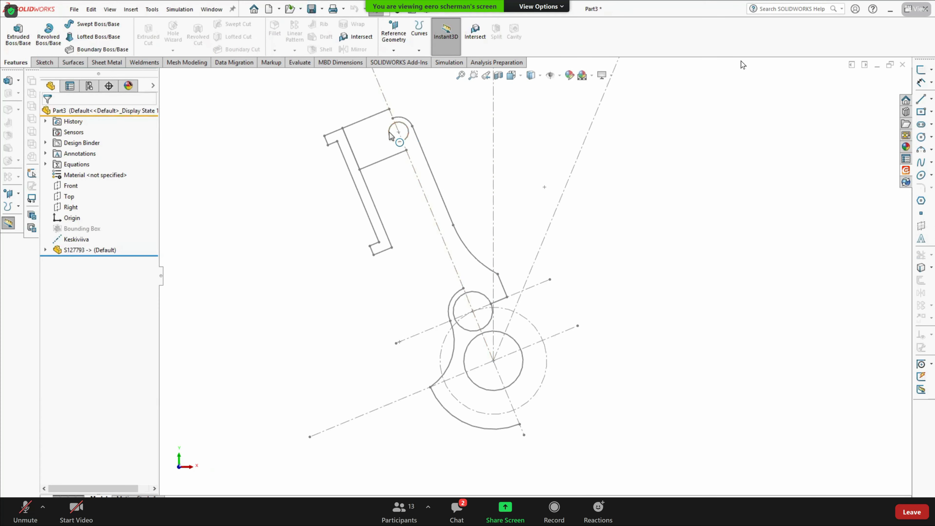
{"action": "scroll", "coordinate": [390, 136], "scroll_direction": "down", "scroll_amount": 3}
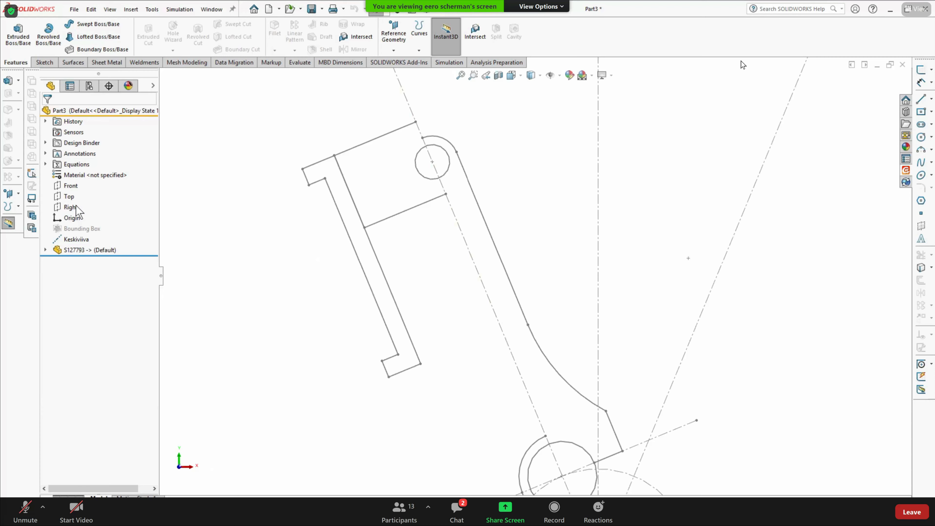
{"action": "left_click", "coordinate": [71, 186]}
{"action": "scroll", "coordinate": [430, 228], "scroll_direction": "up", "scroll_amount": 3}
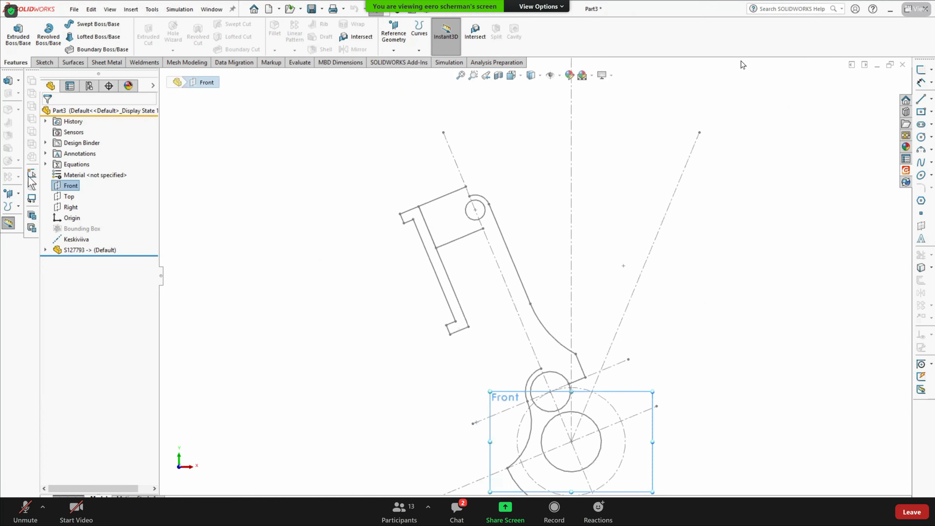
{"action": "right_click", "coordinate": [59, 186]}
{"action": "key", "text": "Escape"}
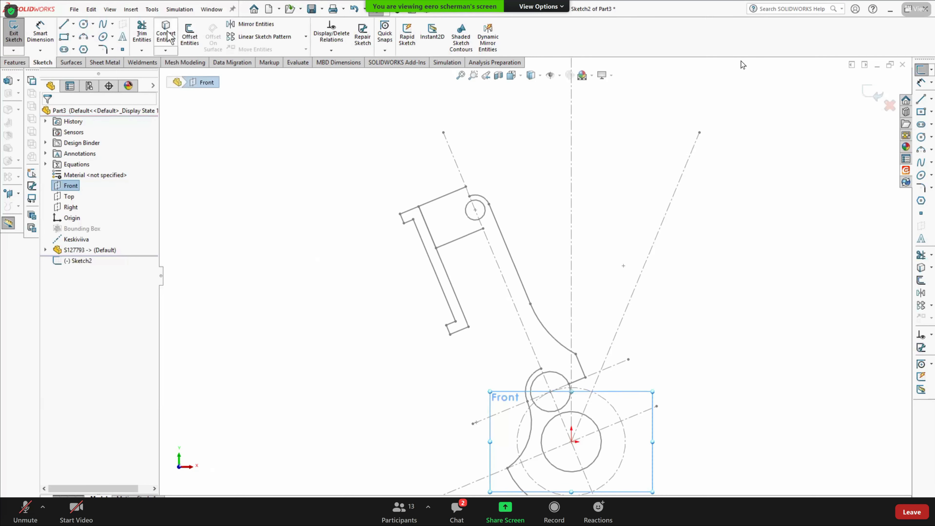
Step: Select the piston's upper, outer and lower lines in the layout sketch for Convert Entities, excluding the full-length cylinder wall line
{"action": "left_click", "coordinate": [168, 37]}
{"action": "scroll", "coordinate": [441, 161], "scroll_direction": "down", "scroll_amount": 4}
{"action": "left_click", "coordinate": [467, 223]}
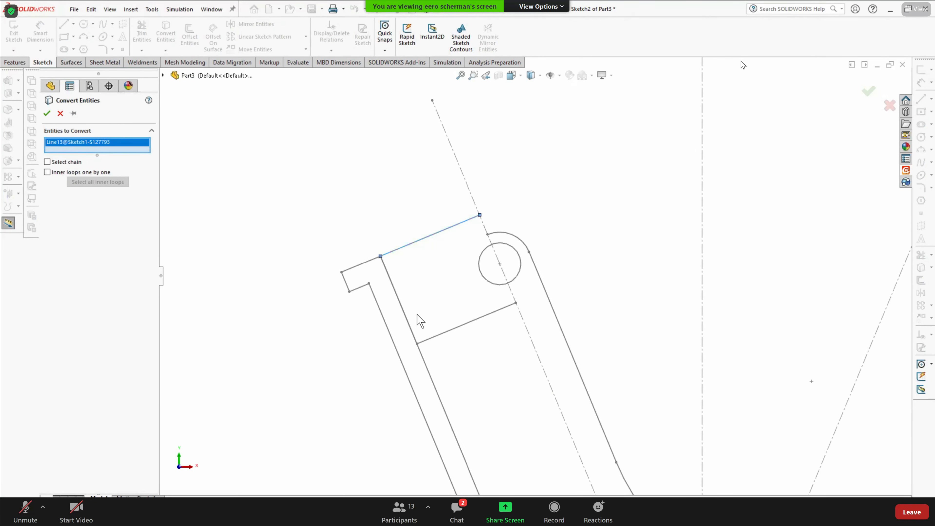
{"action": "left_click", "coordinate": [406, 317]}
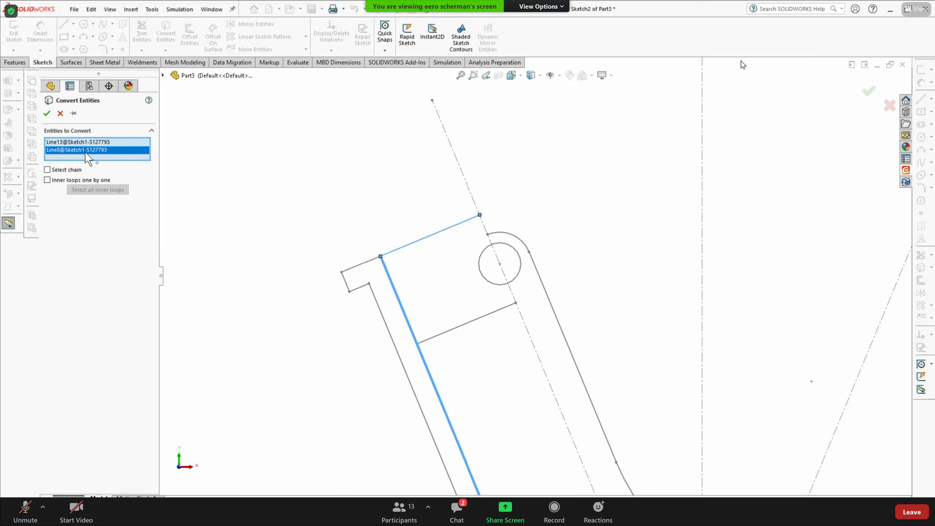
{"action": "key", "text": "Delete"}
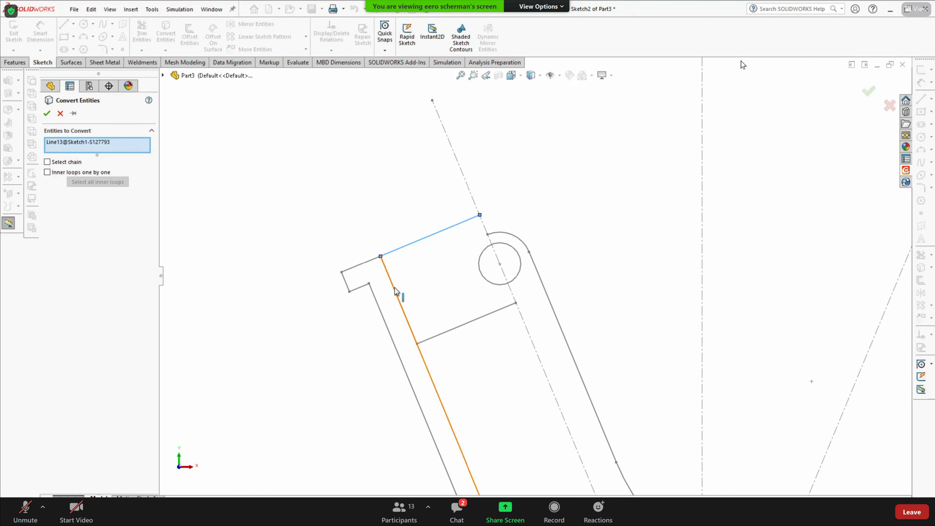
{"action": "scroll", "coordinate": [440, 270], "scroll_direction": "up", "scroll_amount": 3}
{"action": "right_click", "coordinate": [453, 278]}
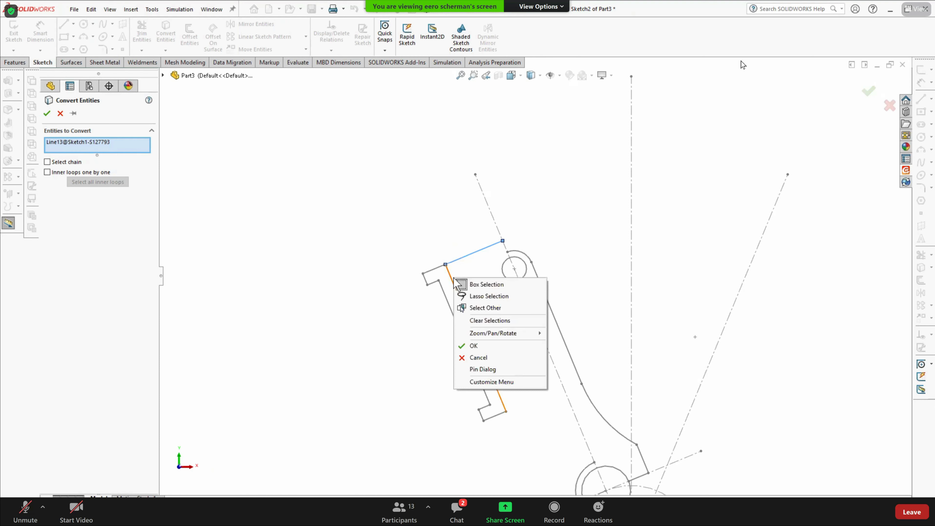
{"action": "left_click", "coordinate": [498, 309]}
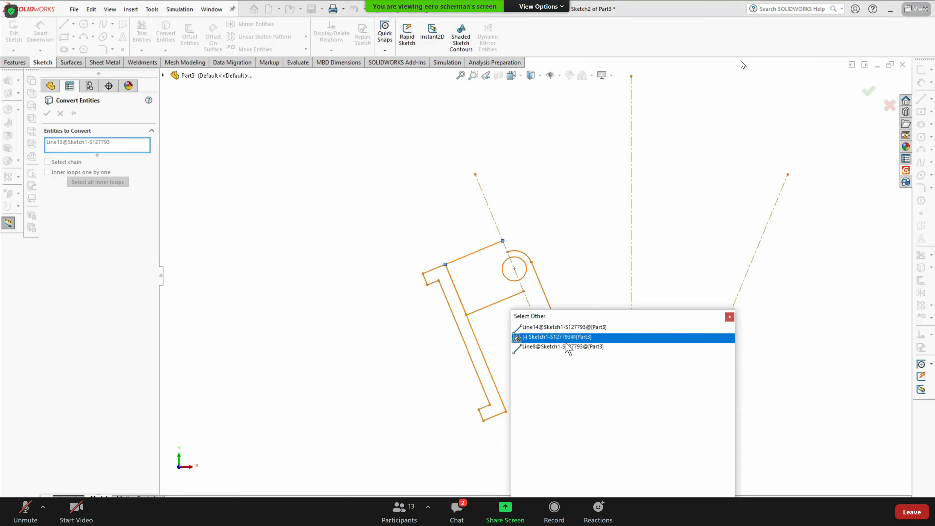
{"action": "left_click", "coordinate": [580, 328]}
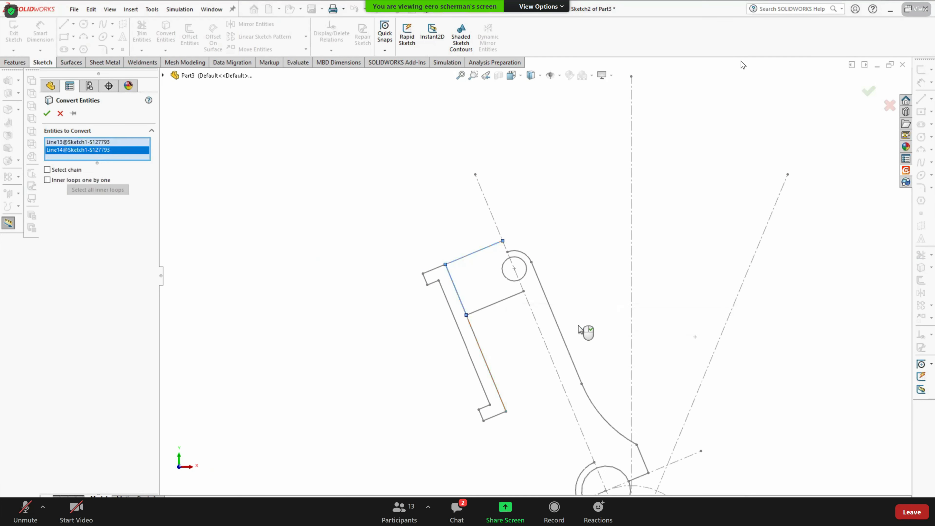
{"action": "left_click", "coordinate": [495, 311]}
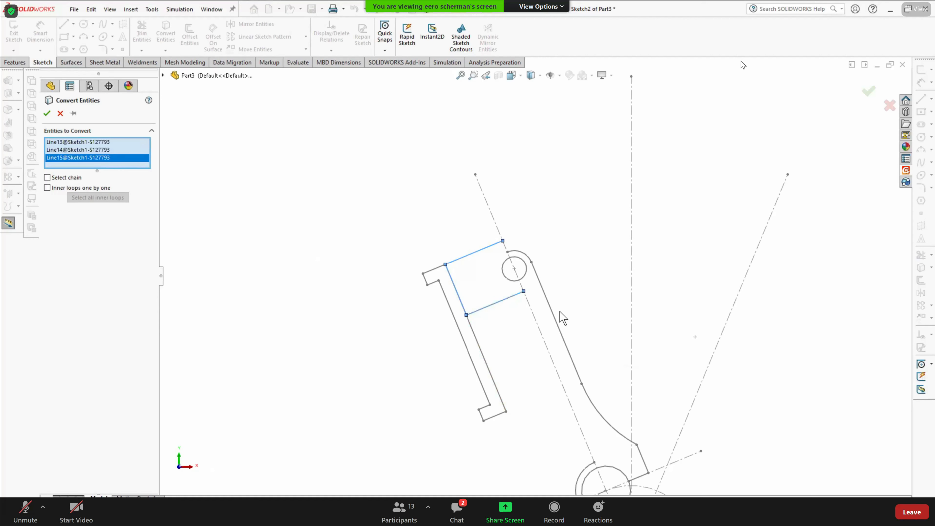
Step: Add the inclined cylinder axis to the converted entities, complete the conversion, and turn the converted axis into construction geometry
{"action": "left_click", "coordinate": [498, 227]}
{"action": "key", "text": "Return"}
{"action": "left_click", "coordinate": [491, 212]}
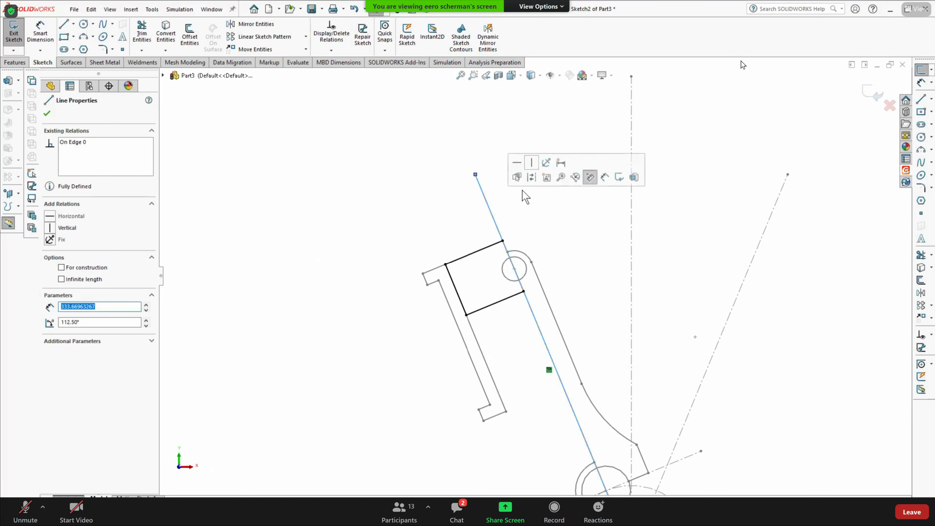
{"action": "left_click", "coordinate": [531, 177]}
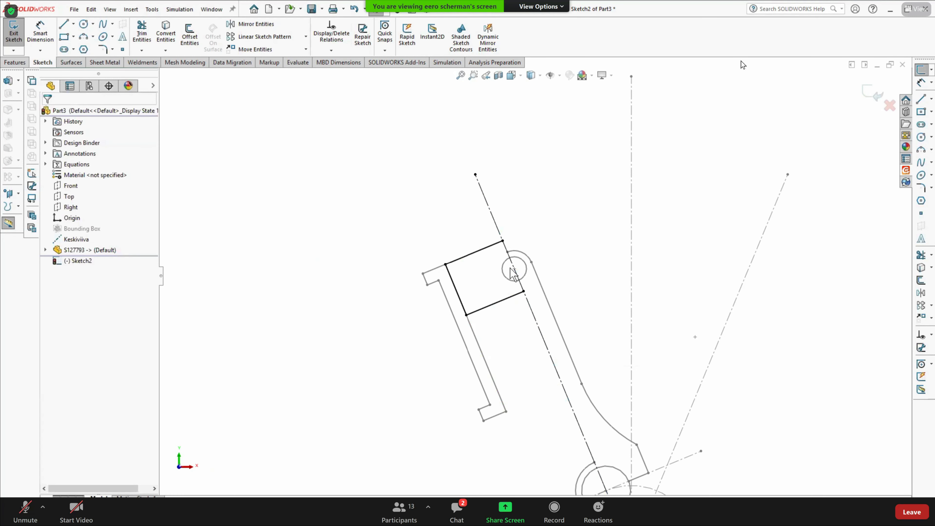
Step: Revolve the piston profile 360 degrees about the inclined axis, letting the open sketch be closed automatically
{"action": "scroll", "coordinate": [556, 281], "scroll_direction": "down", "scroll_amount": 3}
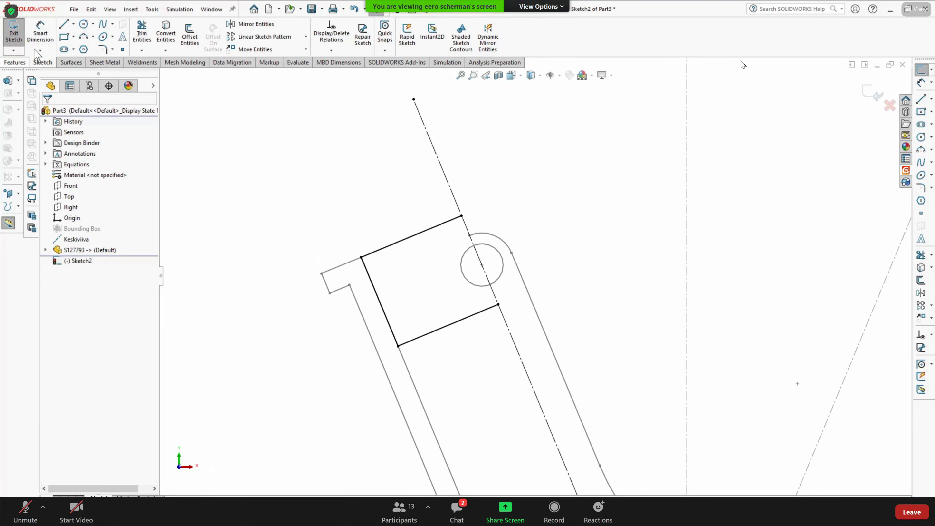
{"action": "left_click", "coordinate": [15, 62]}
{"action": "left_click", "coordinate": [44, 37]}
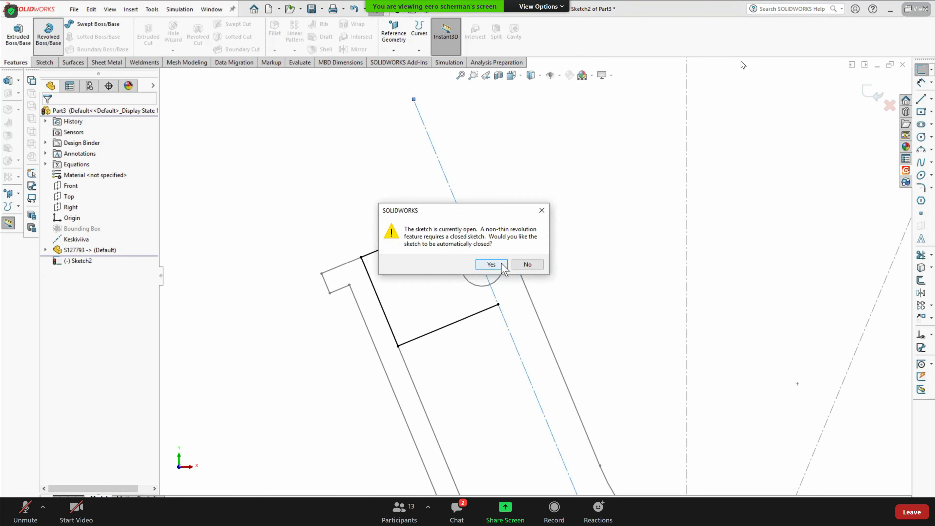
{"action": "left_click", "coordinate": [492, 264]}
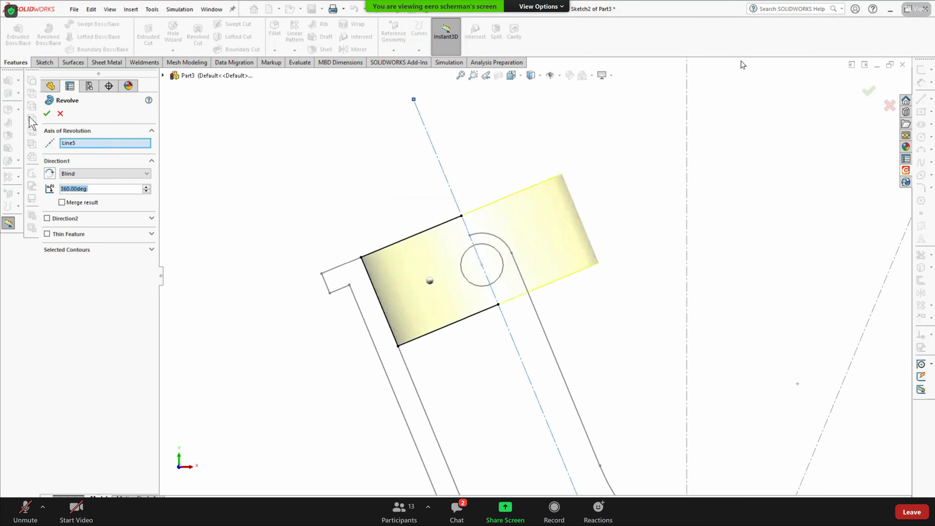
{"action": "left_click", "coordinate": [47, 113]}
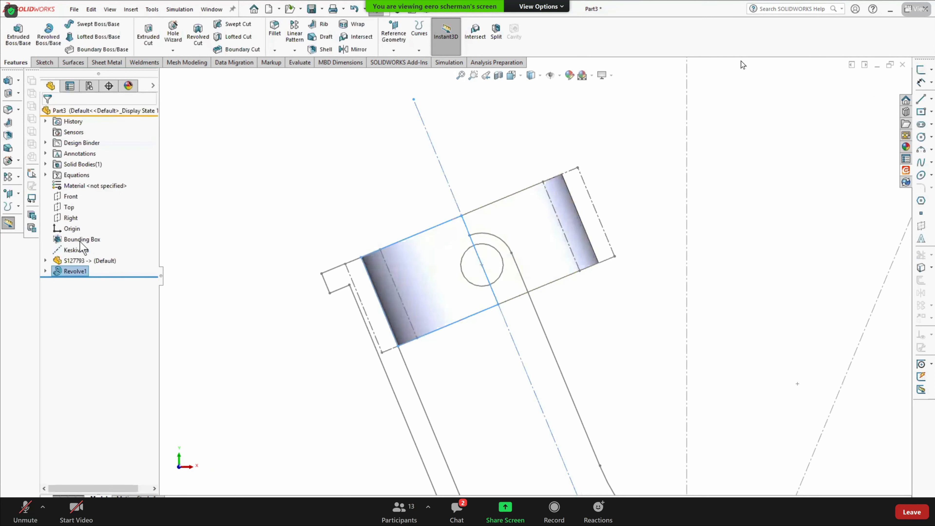
Step: Delete the Bounding Box feature from Part3
{"action": "left_click", "coordinate": [81, 239]}
{"action": "key", "text": "Delete"}
{"action": "key", "text": "Return"}
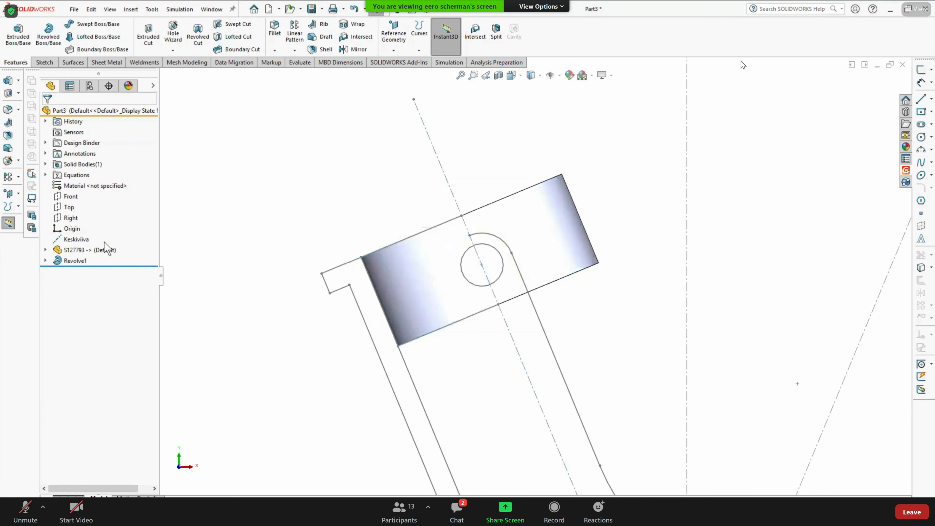
Step: Start a sketch on the Front plane and convert the layout's piston pin circle into it
{"action": "middle_click_drag", "start_coordinate": [478, 267], "coordinate": [488, 232]}
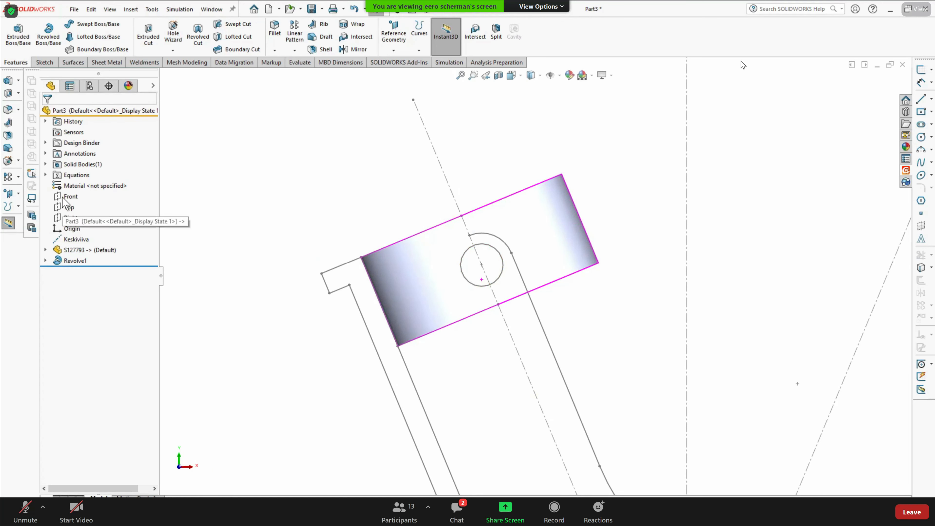
{"action": "left_click", "coordinate": [70, 196]}
{"action": "left_click", "coordinate": [68, 180]}
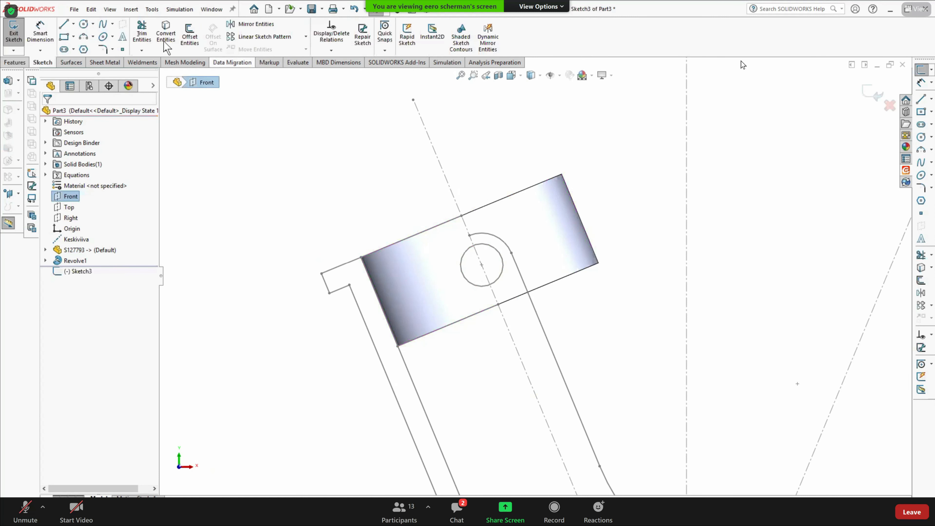
{"action": "left_click", "coordinate": [166, 35]}
{"action": "left_click", "coordinate": [502, 252]}
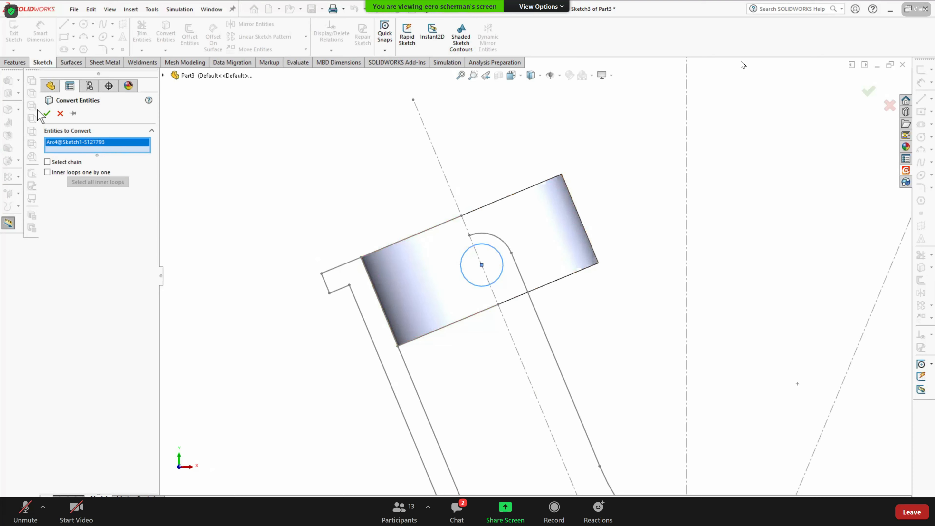
{"action": "left_click", "coordinate": [47, 113]}
Step: Cut the pin hole through the piston with an Extruded Cut set to Through All - Both
{"action": "middle_click_drag", "start_coordinate": [359, 244], "coordinate": [281, 293]}
{"action": "left_click", "coordinate": [30, 80]}
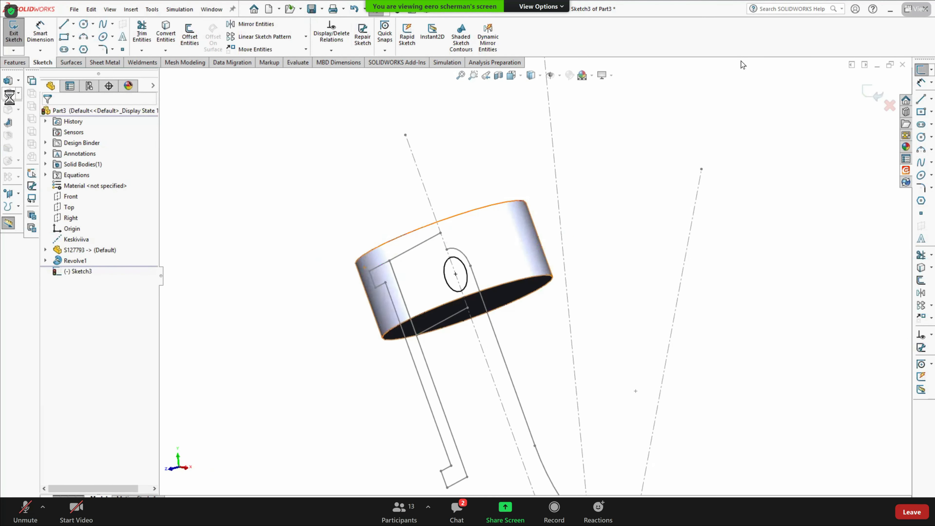
{"action": "left_click", "coordinate": [81, 172]}
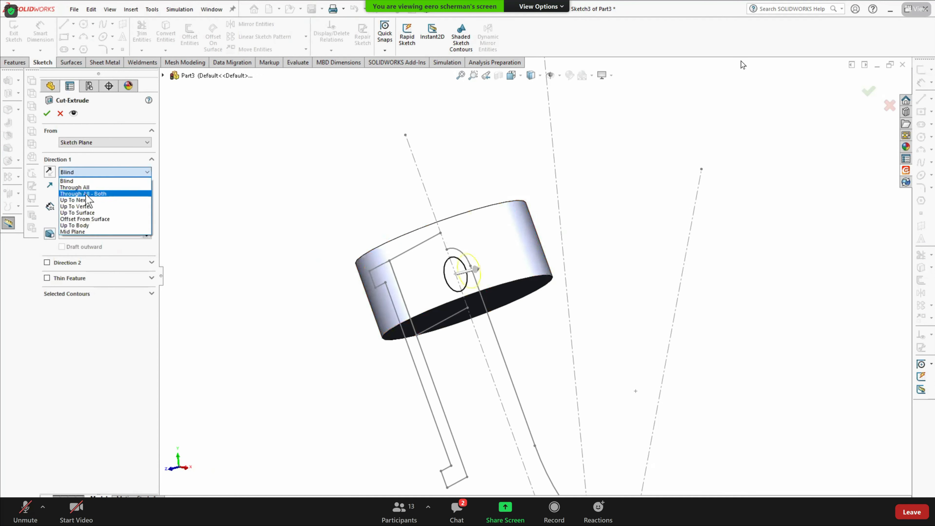
{"action": "left_click", "coordinate": [74, 194]}
{"action": "right_click", "coordinate": [302, 234]}
{"action": "left_click", "coordinate": [322, 245]}
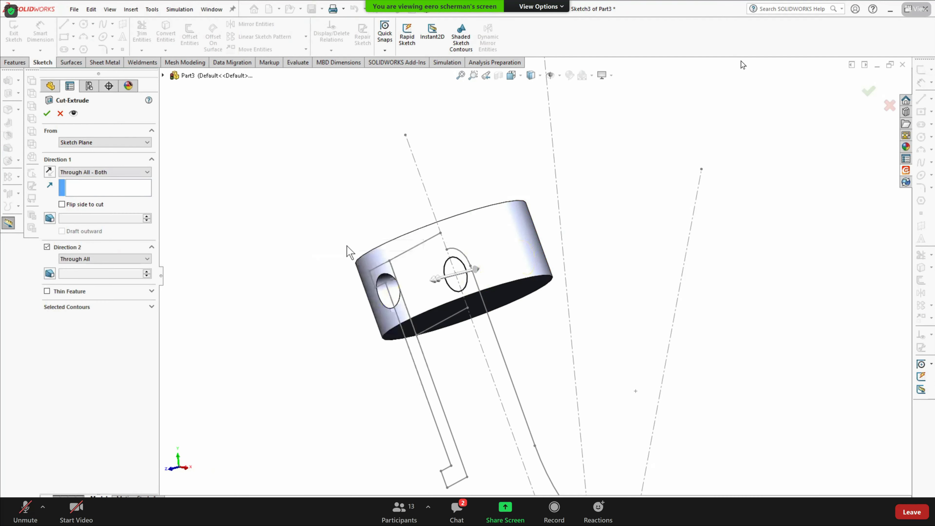
Step: Shell the piston to a 3 mm wall thickness, removing its flat underside face
{"action": "mouse_move", "coordinate": [305, 233]}
{"action": "middle_mouse_down"}
{"action": "mouse_move", "coordinate": [511, 200]}
{"action": "mouse_move", "coordinate": [493, 162]}
{"action": "mouse_move", "coordinate": [459, 294]}
{"action": "mouse_move", "coordinate": [461, 351]}
{"action": "mouse_move", "coordinate": [501, 277]}
{"action": "mouse_move", "coordinate": [501, 255]}
{"action": "mouse_move", "coordinate": [421, 337]}
{"action": "mouse_move", "coordinate": [419, 330]}
{"action": "mouse_move", "coordinate": [445, 316]}
{"action": "mouse_move", "coordinate": [420, 365]}
{"action": "mouse_move", "coordinate": [473, 313]}
{"action": "mouse_move", "coordinate": [472, 258]}
{"action": "mouse_move", "coordinate": [455, 210]}
{"action": "mouse_move", "coordinate": [454, 246]}
{"action": "mouse_move", "coordinate": [302, 225]}
{"action": "middle_mouse_up"}
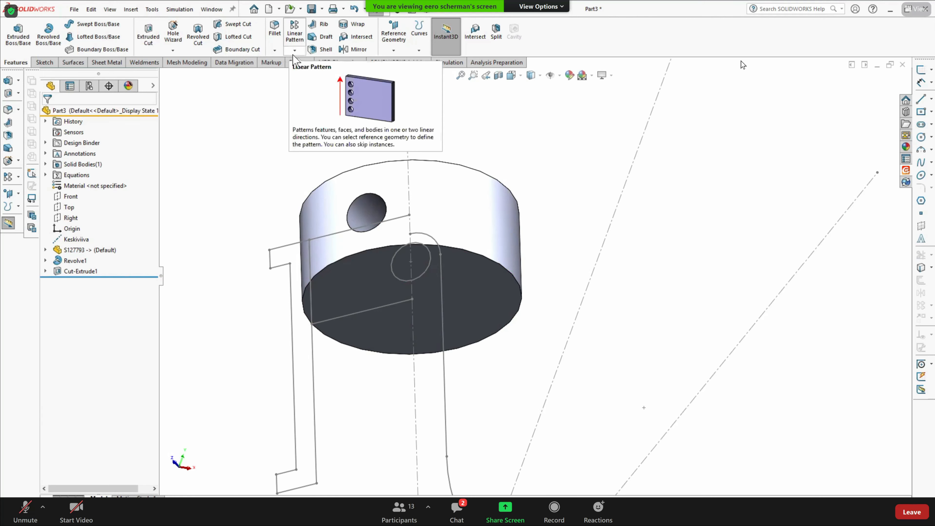
{"action": "left_click", "coordinate": [322, 49]}
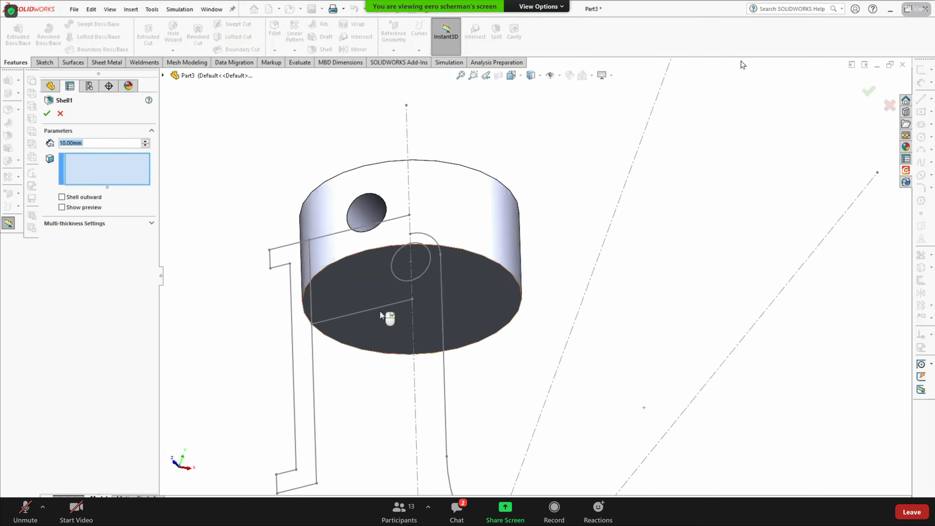
{"action": "left_click", "coordinate": [379, 311]}
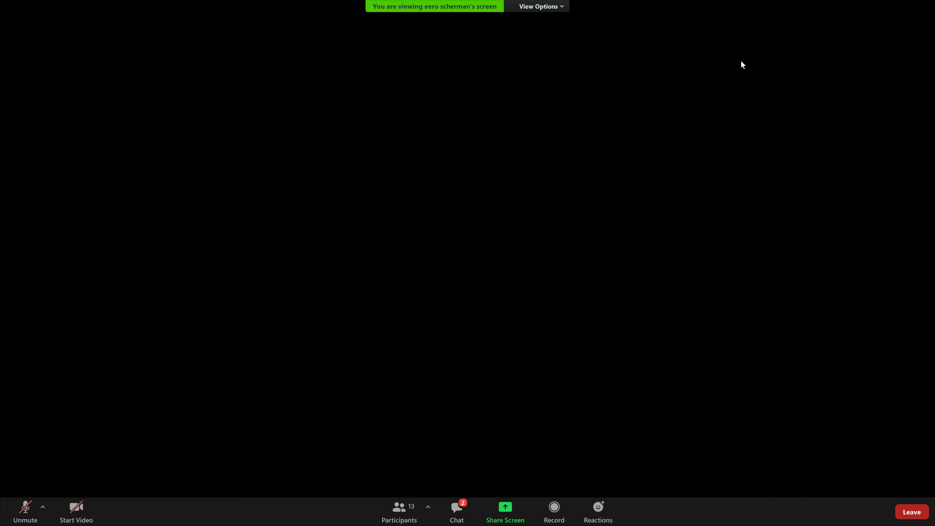
{"action": "double_click", "coordinate": [81, 143]}
{"action": "type", "text": "3"}
{"action": "key", "text": "Return"}
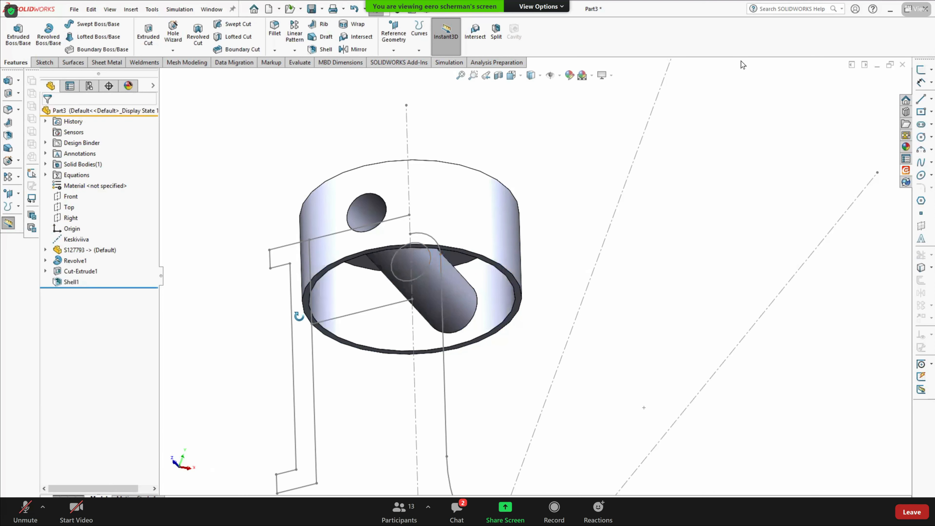
Step: Start another sketch on the Front plane and orient the view normal to it
{"action": "mouse_move", "coordinate": [299, 316]}
{"action": "middle_mouse_down"}
{"action": "mouse_move", "coordinate": [378, 267]}
{"action": "mouse_move", "coordinate": [318, 282]}
{"action": "mouse_move", "coordinate": [303, 275]}
{"action": "mouse_move", "coordinate": [329, 347]}
{"action": "mouse_move", "coordinate": [281, 313]}
{"action": "mouse_move", "coordinate": [271, 267]}
{"action": "mouse_move", "coordinate": [250, 288]}
{"action": "mouse_move", "coordinate": [301, 304]}
{"action": "mouse_move", "coordinate": [246, 326]}
{"action": "mouse_move", "coordinate": [309, 353]}
{"action": "mouse_move", "coordinate": [290, 377]}
{"action": "mouse_move", "coordinate": [336, 215]}
{"action": "mouse_move", "coordinate": [504, 380]}
{"action": "mouse_move", "coordinate": [438, 272]}
{"action": "mouse_move", "coordinate": [356, 208]}
{"action": "mouse_move", "coordinate": [370, 171]}
{"action": "mouse_move", "coordinate": [350, 227]}
{"action": "mouse_move", "coordinate": [378, 201]}
{"action": "middle_mouse_up"}
{"action": "left_click", "coordinate": [364, 210]}
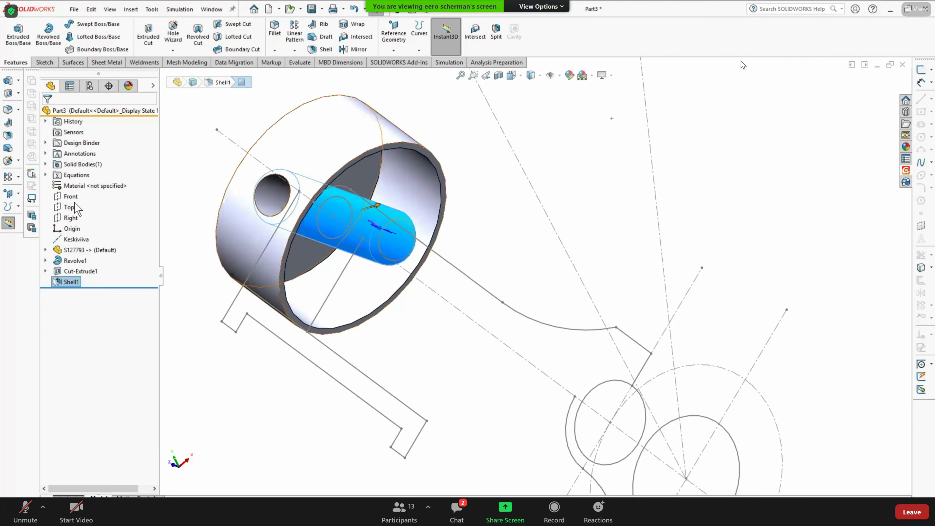
{"action": "left_click", "coordinate": [70, 196]}
{"action": "left_click", "coordinate": [110, 186]}
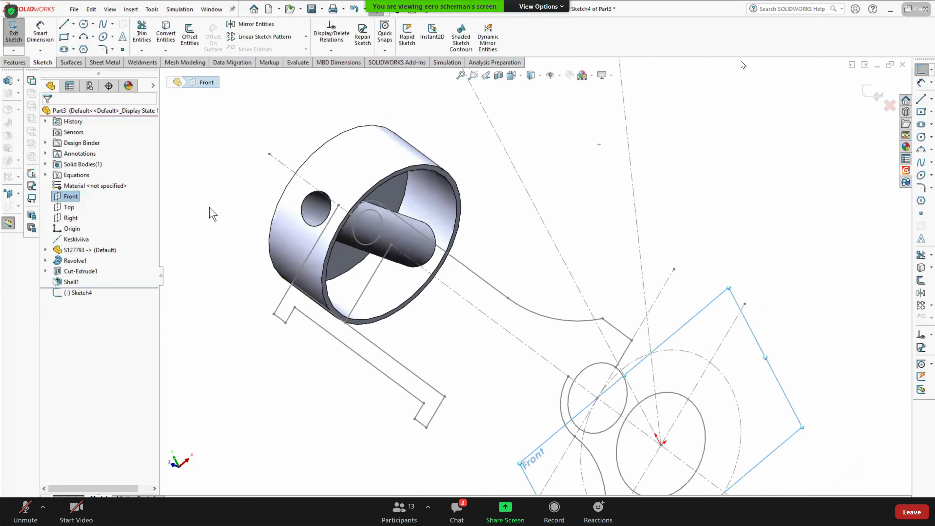
{"action": "key", "text": "ctrl+8"}
{"action": "scroll", "coordinate": [517, 216], "scroll_direction": "down", "scroll_amount": 7}
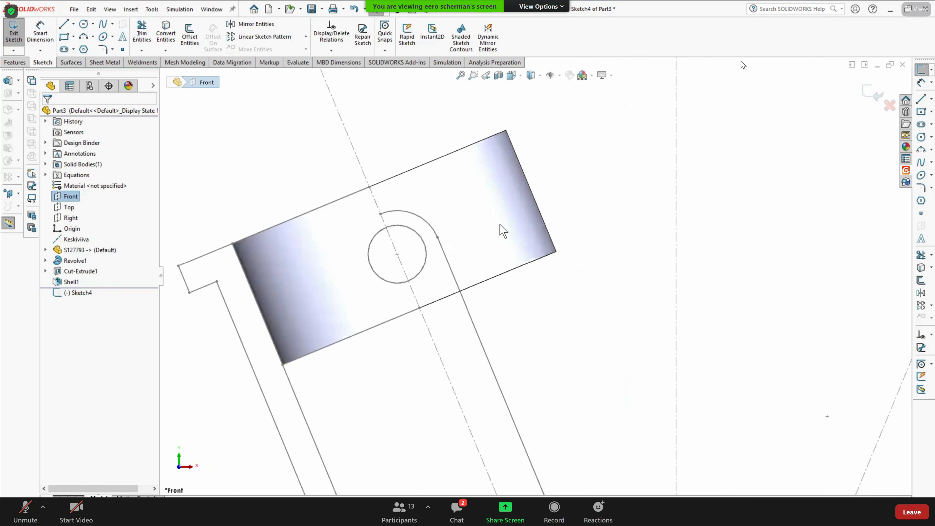
{"action": "scroll", "coordinate": [497, 223], "scroll_direction": "up", "scroll_amount": 2}
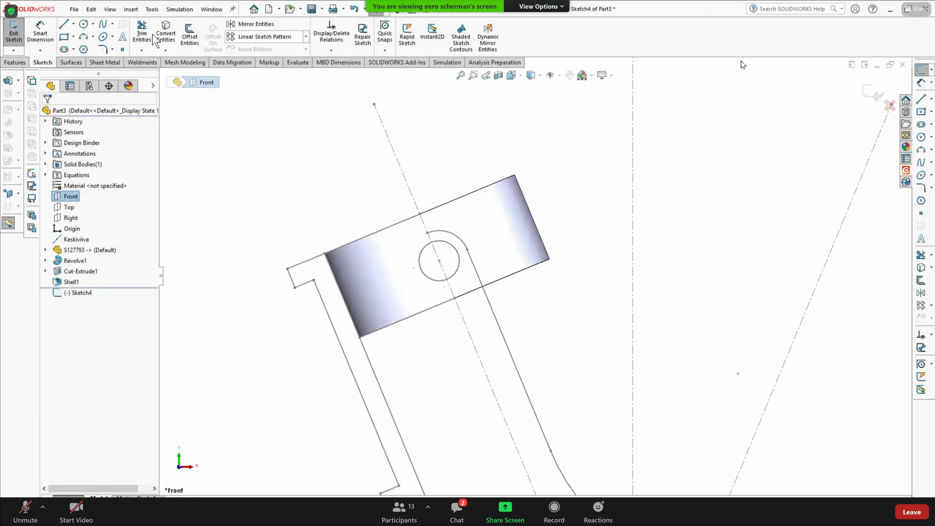
Step: Convert the connecting rod's small-end arc and adjoining straight side line from the layout into the sketch
{"action": "left_click", "coordinate": [167, 36]}
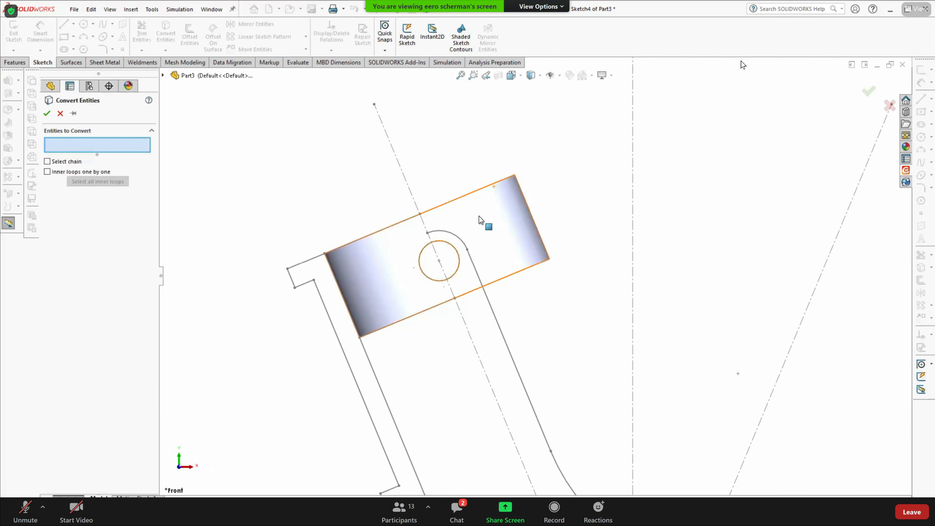
{"action": "left_click", "coordinate": [449, 235]}
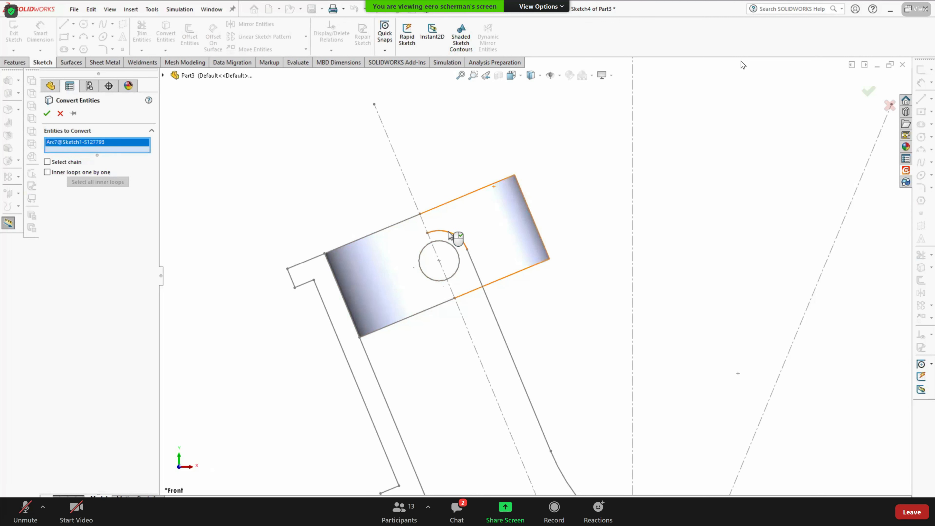
{"action": "left_click", "coordinate": [472, 263]}
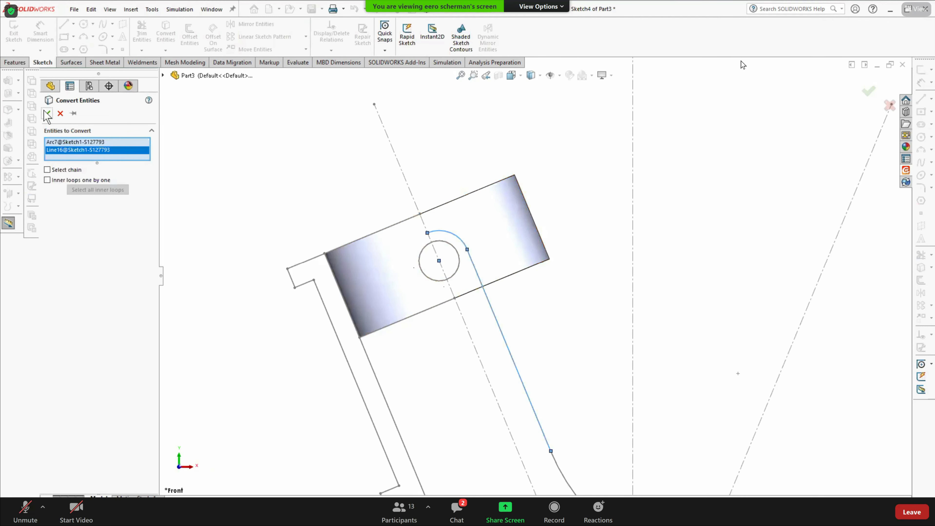
{"action": "key", "text": "Return"}
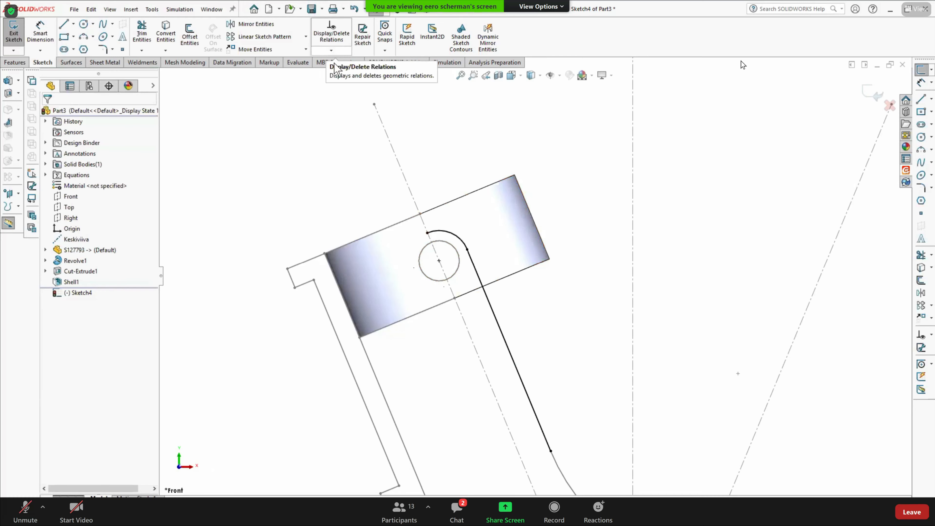
Step: Convert the inclined cylinder axis into the connecting rod clearance sketch and make it a construction line
{"action": "mouse_move", "coordinate": [491, 127]}
{"action": "middle_mouse_down"}
{"action": "mouse_move", "coordinate": [535, 310]}
{"action": "mouse_move", "coordinate": [548, 332]}
{"action": "mouse_move", "coordinate": [577, 334]}
{"action": "mouse_move", "coordinate": [566, 401]}
{"action": "mouse_move", "coordinate": [576, 357]}
{"action": "mouse_move", "coordinate": [552, 365]}
{"action": "mouse_move", "coordinate": [523, 333]}
{"action": "mouse_move", "coordinate": [542, 386]}
{"action": "mouse_move", "coordinate": [488, 295]}
{"action": "middle_mouse_up"}
{"action": "key", "text": "ctrl+8"}
{"action": "left_click", "coordinate": [166, 33]}
{"action": "left_click", "coordinate": [397, 110]}
{"action": "right_click", "coordinate": [332, 143]}
{"action": "left_click", "coordinate": [352, 210]}
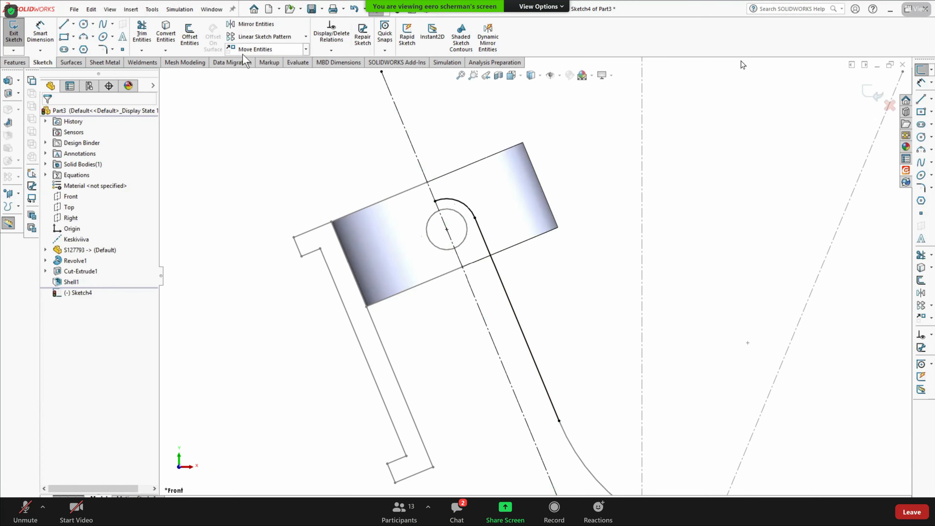
{"action": "left_click", "coordinate": [167, 51]}
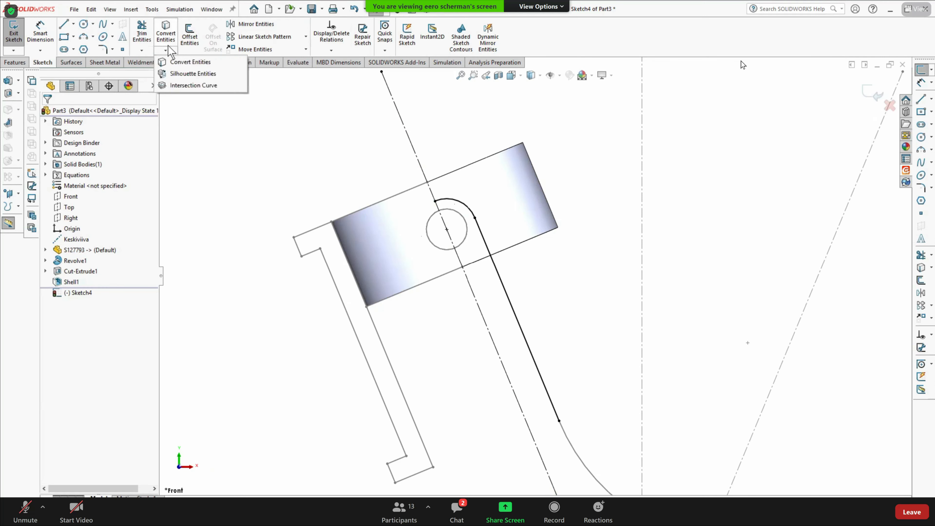
{"action": "mouse_move", "coordinate": [285, 50]}
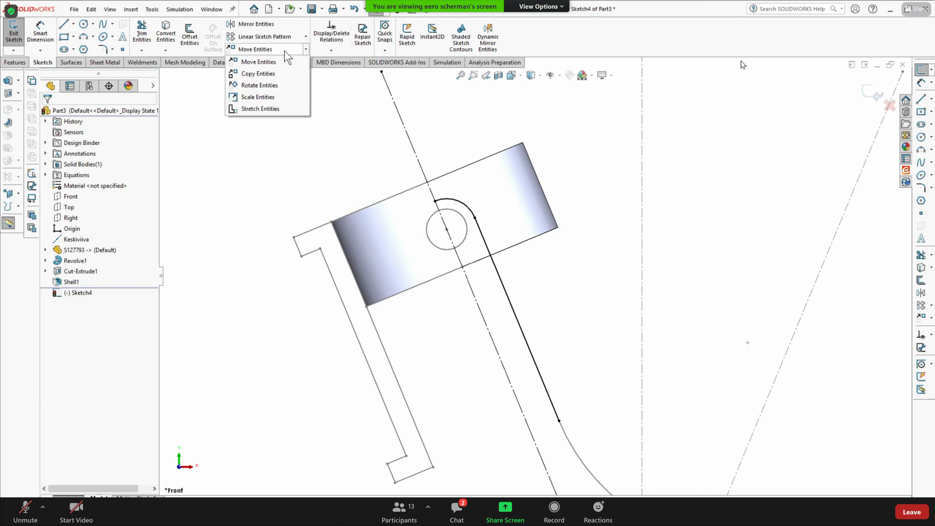
Step: Mirror the rod's small-end arc and side line about the inclined construction axis
{"action": "left_click", "coordinate": [264, 26]}
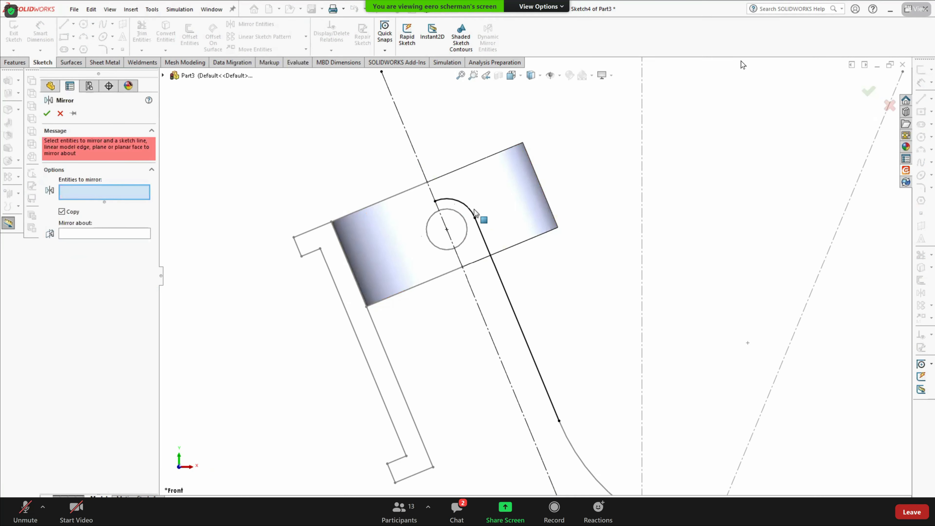
{"action": "left_click", "coordinate": [477, 222]}
{"action": "left_click", "coordinate": [478, 226]}
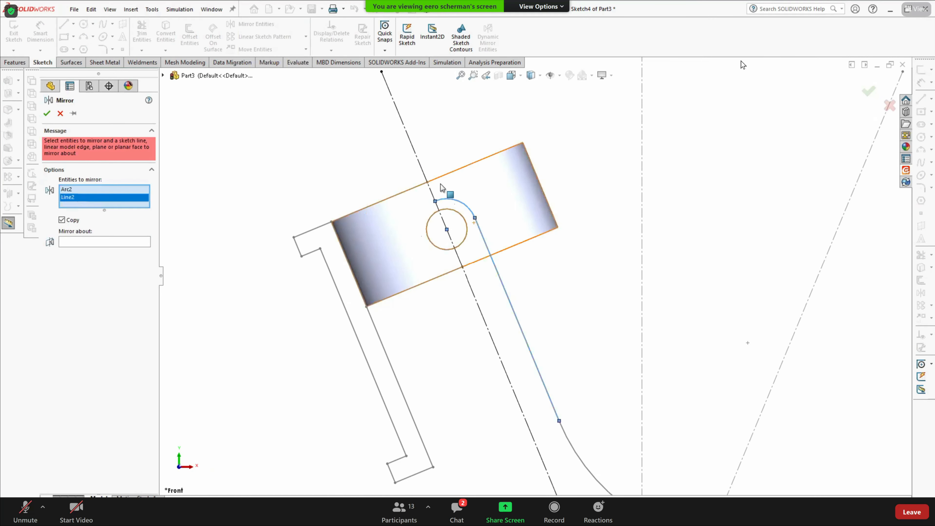
{"action": "left_click", "coordinate": [63, 239]}
{"action": "left_click", "coordinate": [412, 152]}
{"action": "right_click", "coordinate": [277, 157]}
{"action": "left_click", "coordinate": [297, 224]}
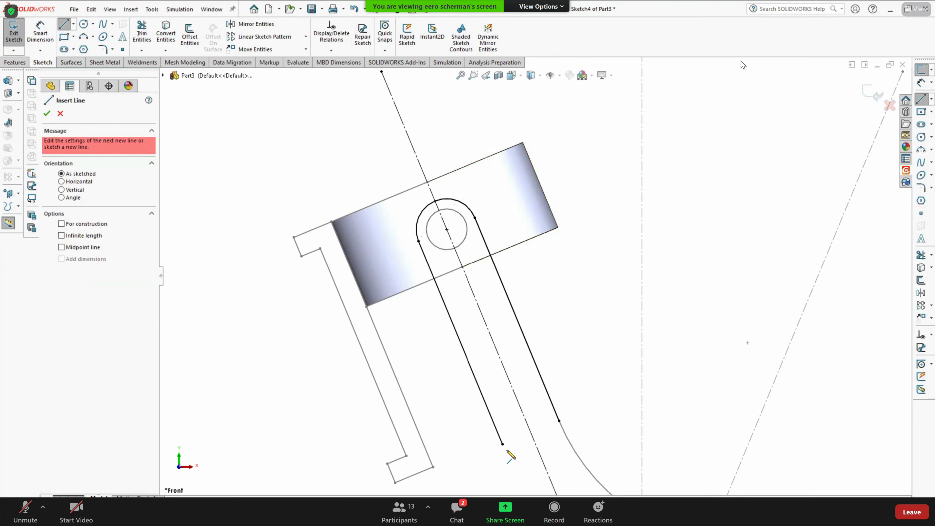
Step: Close the open lower end of the clearance profile with a line between the two side lines' endpoints
{"action": "left_click", "coordinate": [503, 444]}
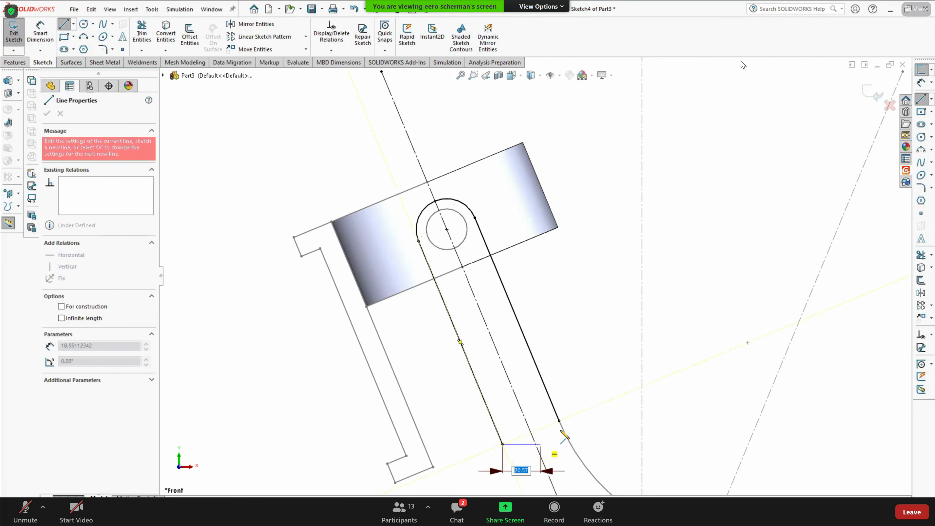
{"action": "left_click", "coordinate": [559, 420]}
{"action": "left_click", "coordinate": [559, 420]}
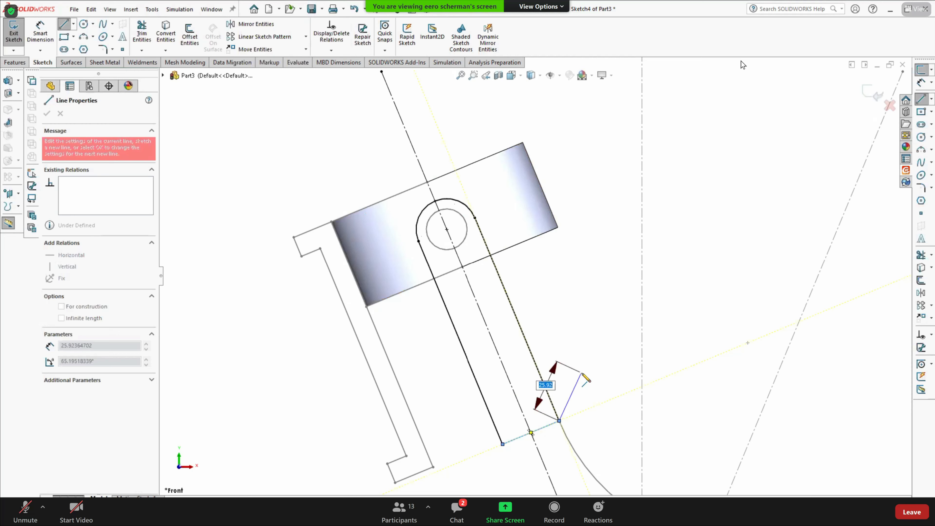
{"action": "key", "text": "Escape"}
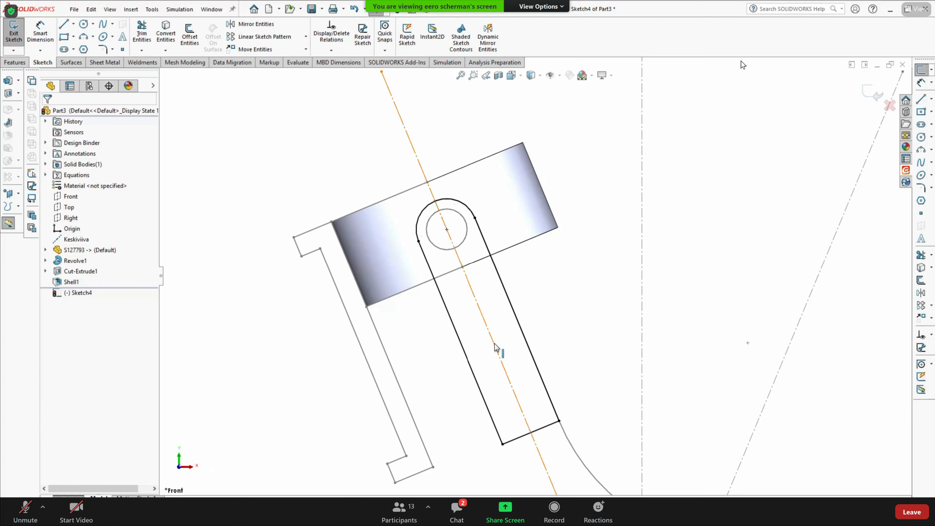
Step: Cut-extrude the rod clearance profile 20 mm through the piston using the Mid Plane end condition
{"action": "mouse_move", "coordinate": [463, 271]}
{"action": "middle_mouse_down"}
{"action": "mouse_move", "coordinate": [518, 259]}
{"action": "mouse_move", "coordinate": [466, 219]}
{"action": "mouse_move", "coordinate": [508, 253]}
{"action": "mouse_move", "coordinate": [497, 254]}
{"action": "middle_mouse_up"}
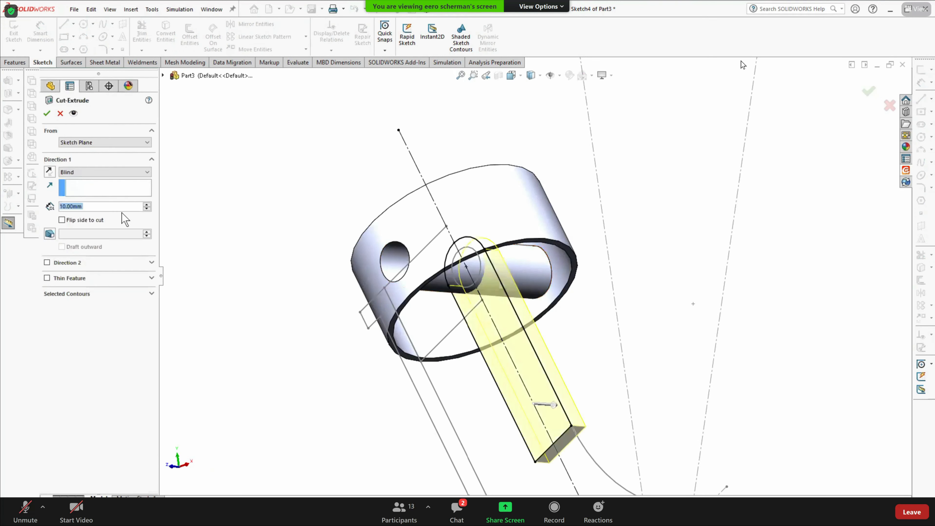
{"action": "left_click", "coordinate": [51, 172]}
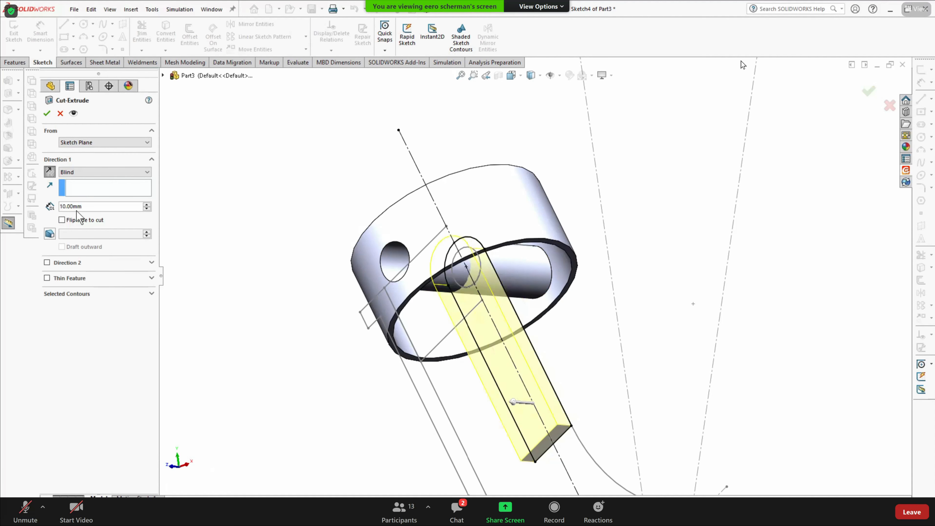
{"action": "double_click", "coordinate": [78, 202]}
{"action": "type", "text": "20"}
{"action": "key", "text": "Return"}
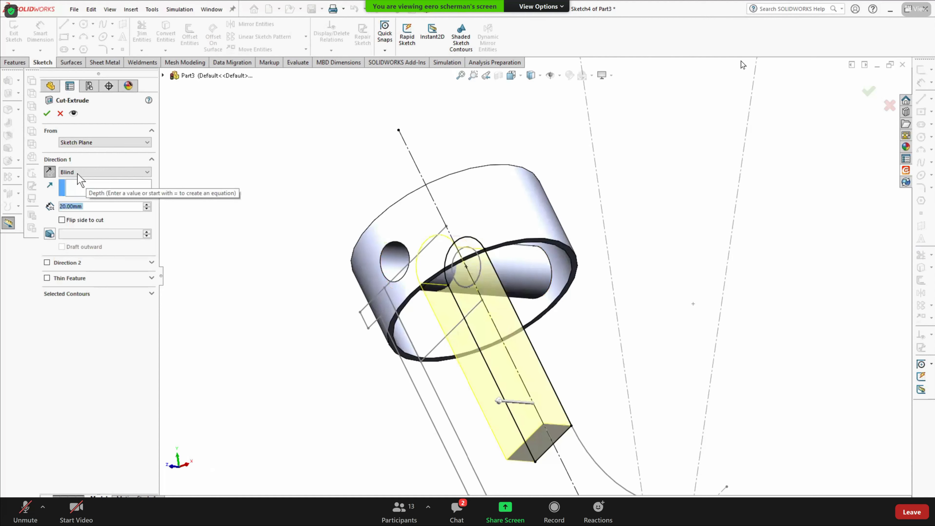
{"action": "left_click", "coordinate": [92, 172]}
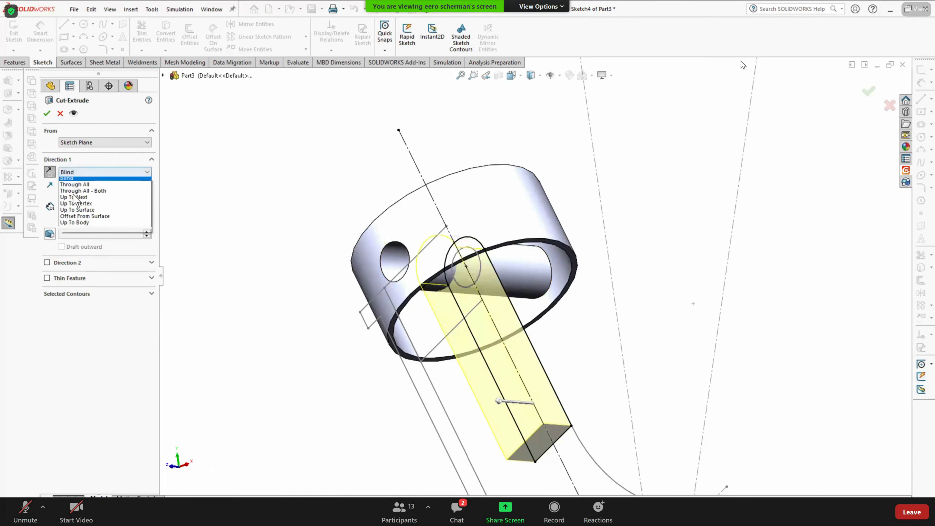
{"action": "left_click", "coordinate": [81, 231]}
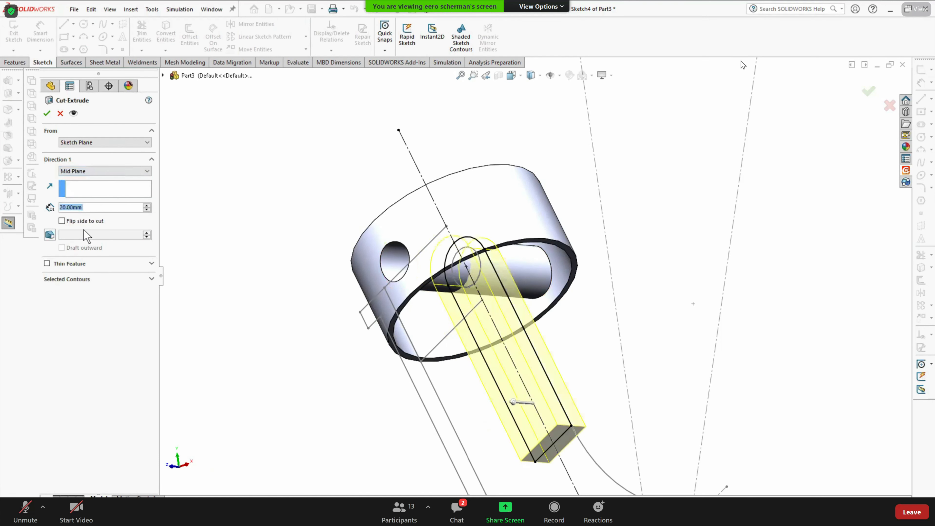
{"action": "right_click", "coordinate": [252, 222]}
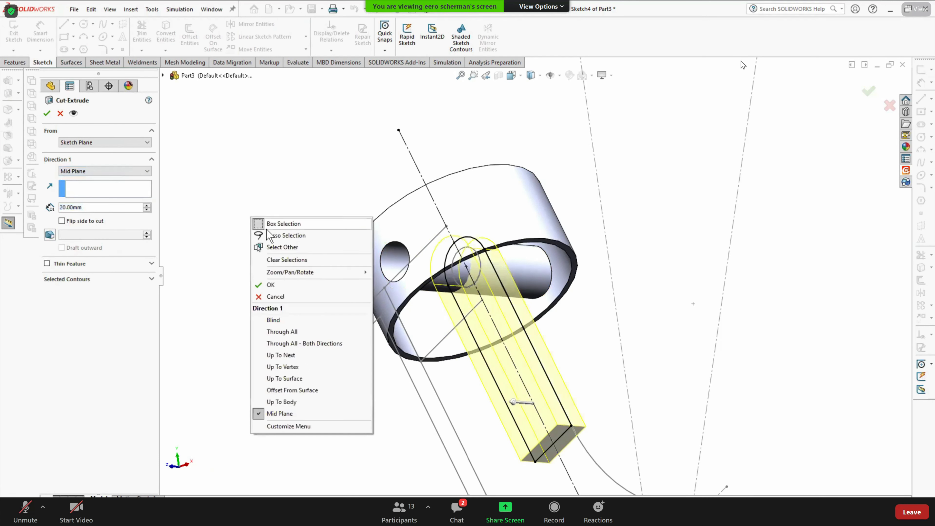
{"action": "left_click", "coordinate": [288, 285]}
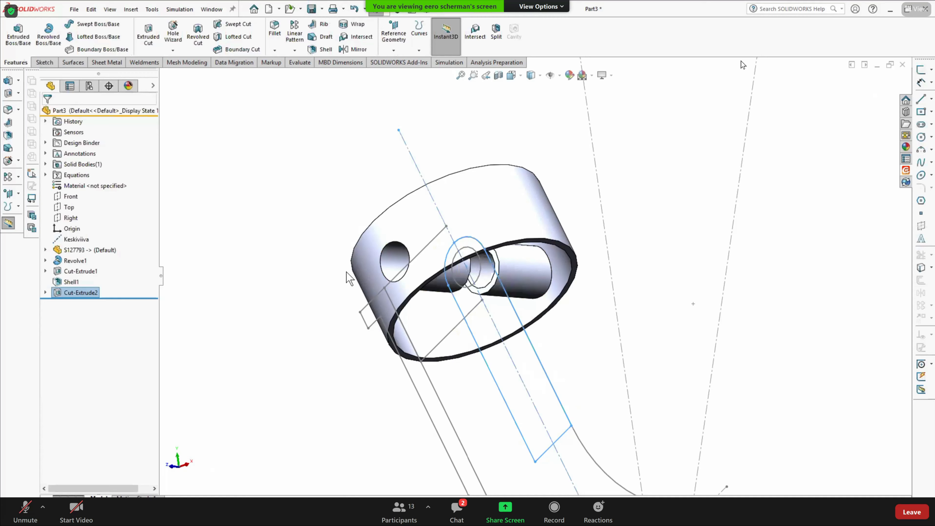
Step: Assign the piston a new item number and description in its custom properties, and save the part as S136126.SLDPRT
{"action": "middle_click_drag", "start_coordinate": [348, 274], "coordinate": [733, 182]}
{"action": "scroll", "coordinate": [729, 175], "scroll_direction": "up", "scroll_amount": 4}
{"action": "left_click", "coordinate": [905, 170]}
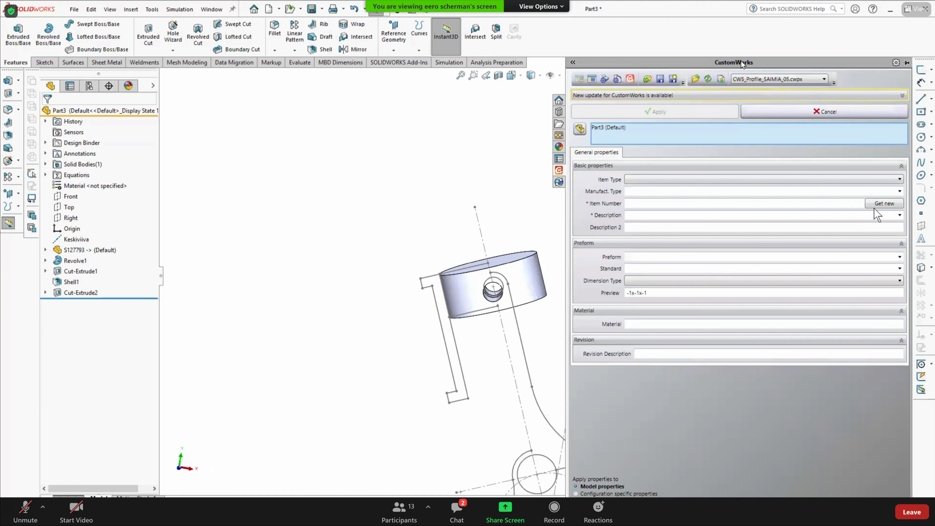
{"action": "left_click", "coordinate": [875, 206]}
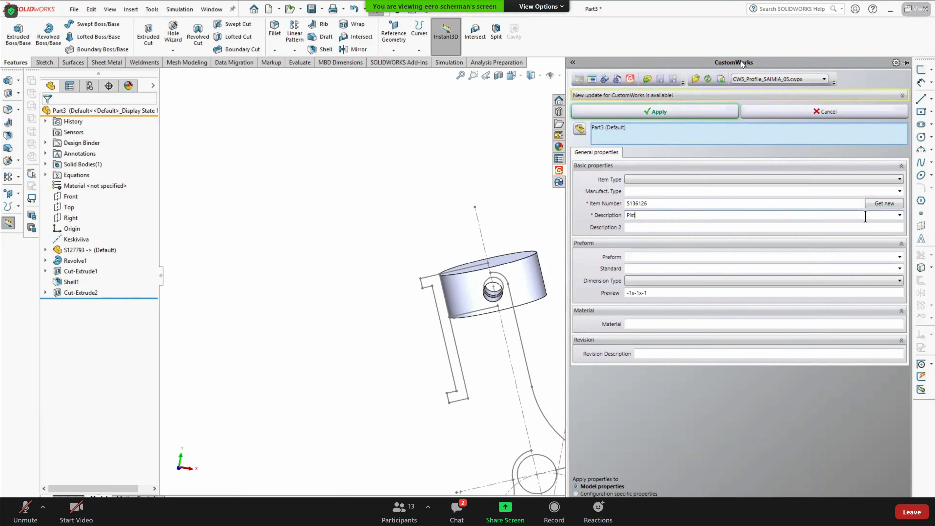
{"action": "left_click", "coordinate": [701, 114]}
{"action": "left_click", "coordinate": [662, 79]}
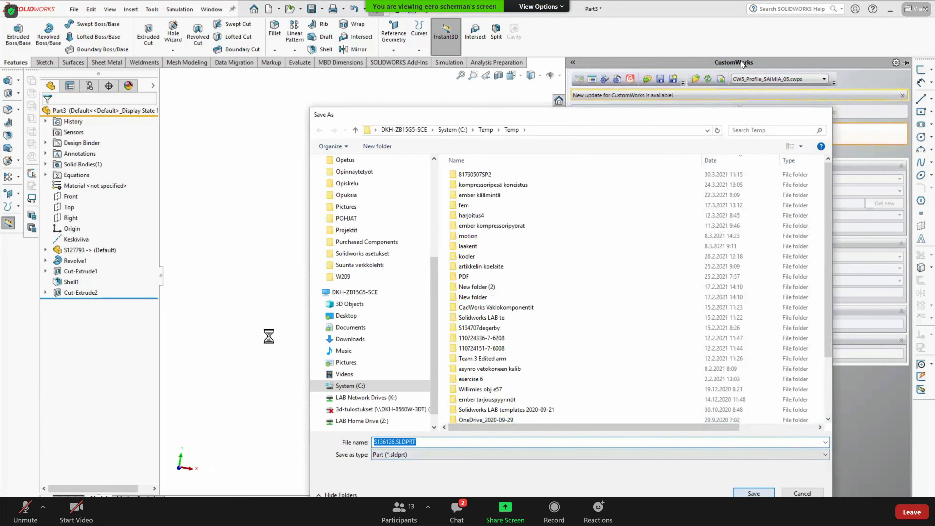
Step: Create a new part document from the part template
{"action": "scroll", "coordinate": [495, 357], "scroll_direction": "up", "scroll_amount": 1}
{"action": "mouse_move", "coordinate": [495, 358]}
{"action": "middle_mouse_down"}
{"action": "mouse_move", "coordinate": [506, 346]}
{"action": "mouse_move", "coordinate": [502, 363]}
{"action": "mouse_move", "coordinate": [546, 320]}
{"action": "mouse_move", "coordinate": [515, 349]}
{"action": "middle_mouse_up"}
{"action": "scroll", "coordinate": [547, 321], "scroll_direction": "down", "scroll_amount": 2}
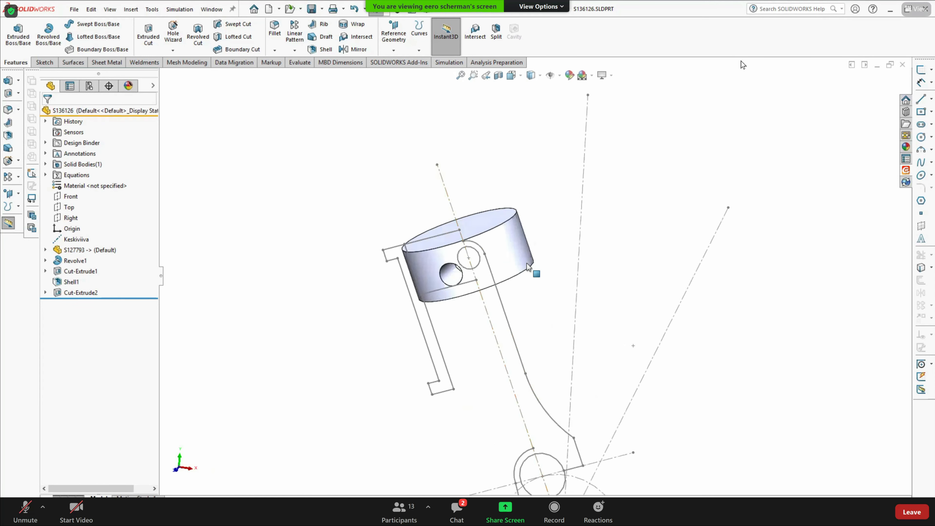
{"action": "scroll", "coordinate": [549, 392], "scroll_direction": "up", "scroll_amount": 2}
{"action": "scroll", "coordinate": [565, 388], "scroll_direction": "down", "scroll_amount": 3}
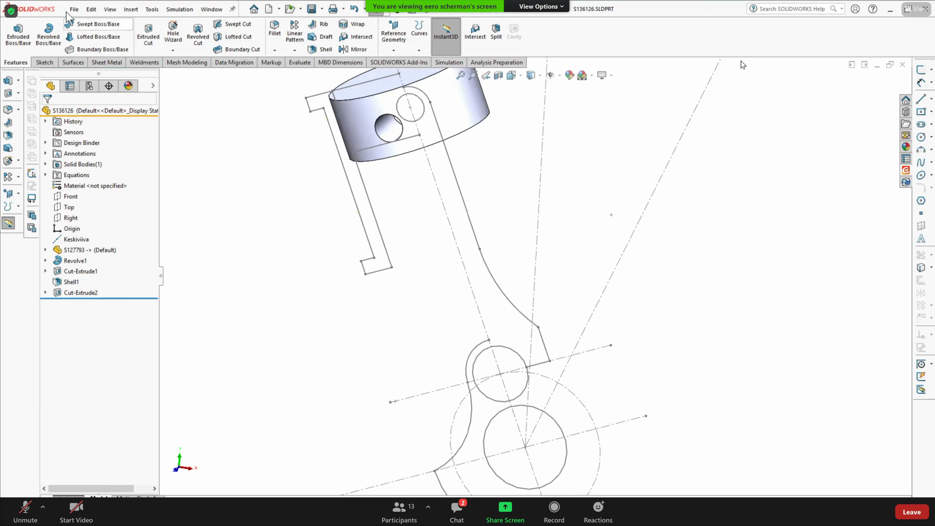
{"action": "left_click", "coordinate": [74, 9]}
{"action": "left_click", "coordinate": [88, 25]}
{"action": "left_click", "coordinate": [347, 176]}
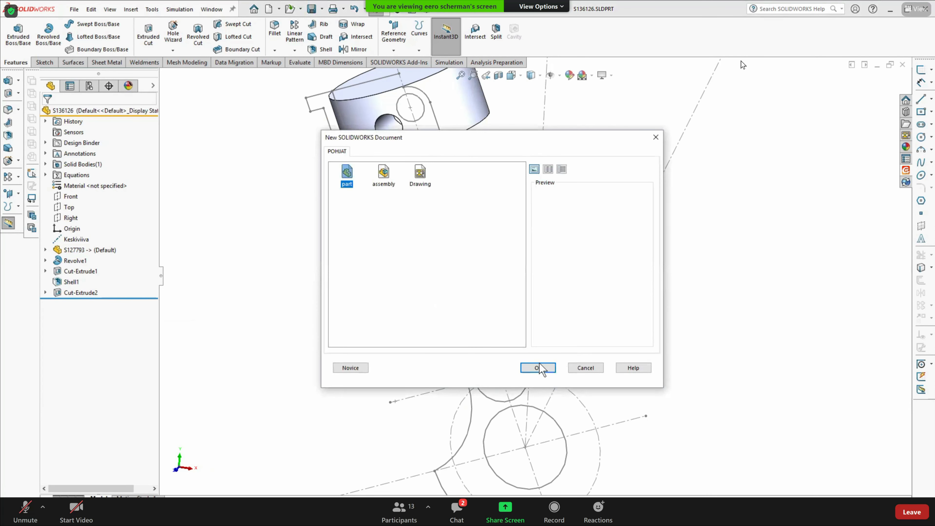
{"action": "left_click", "coordinate": [538, 366]}
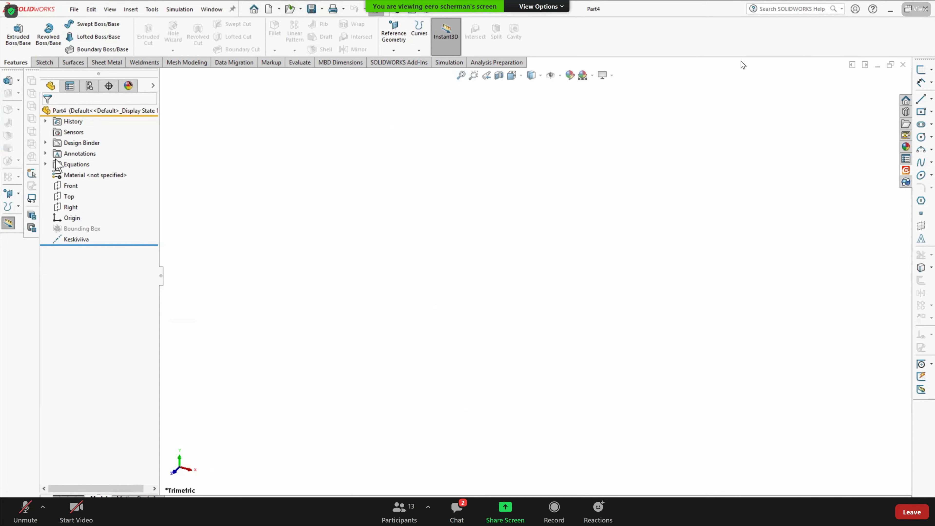
Step: Insert the layout part S127793 at the origin with its unabsorbed sketches, and show it from the front
{"action": "left_click", "coordinate": [130, 9]}
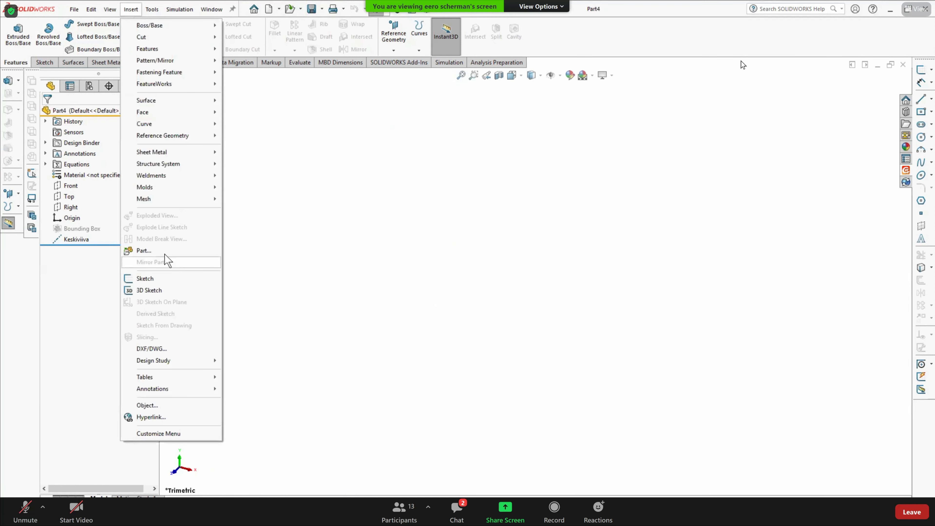
{"action": "left_click", "coordinate": [191, 250]}
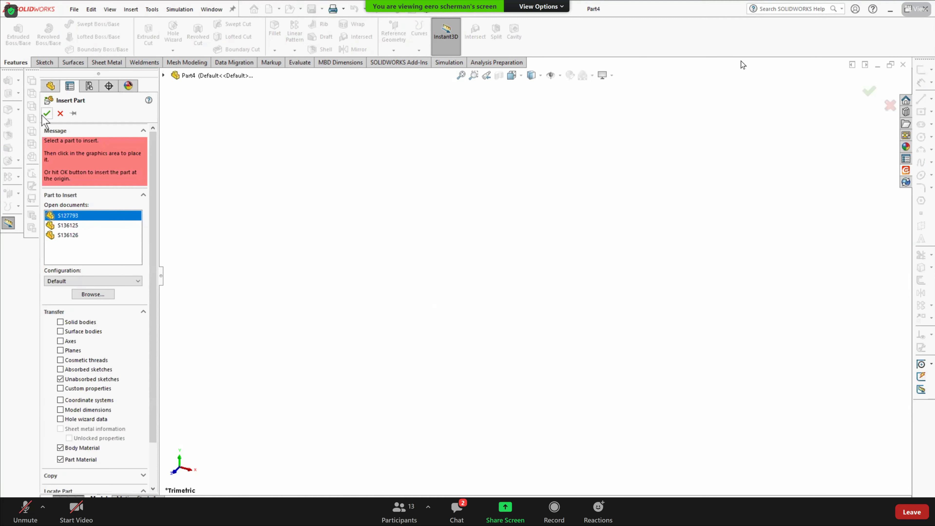
{"action": "left_click", "coordinate": [46, 113]}
{"action": "left_click", "coordinate": [485, 289]}
{"action": "left_click", "coordinate": [60, 113]}
{"action": "key", "text": "ctrl+1"}
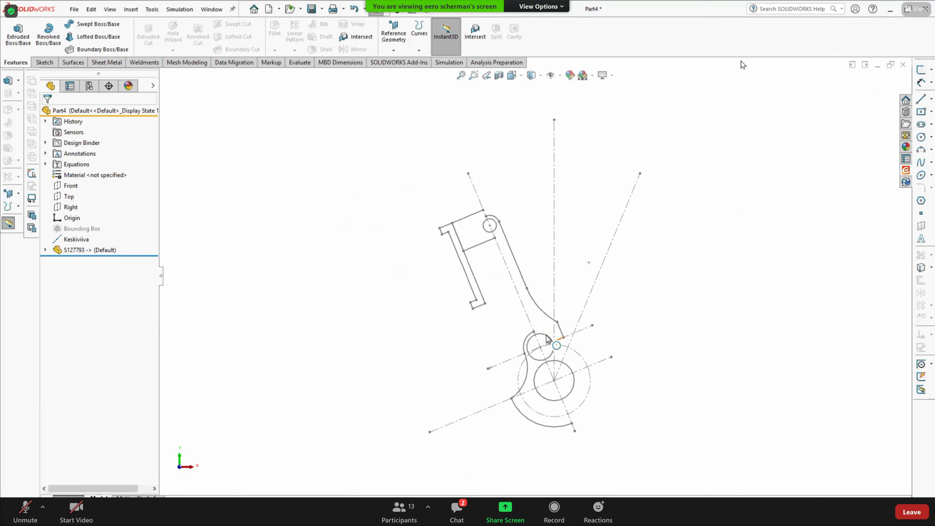
Step: Start a sketch on the Front plane for the connecting rod
{"action": "scroll", "coordinate": [520, 233], "scroll_direction": "down", "scroll_amount": 3}
{"action": "scroll", "coordinate": [545, 237], "scroll_direction": "up", "scroll_amount": 2}
{"action": "scroll", "coordinate": [638, 372], "scroll_direction": "down", "scroll_amount": 2}
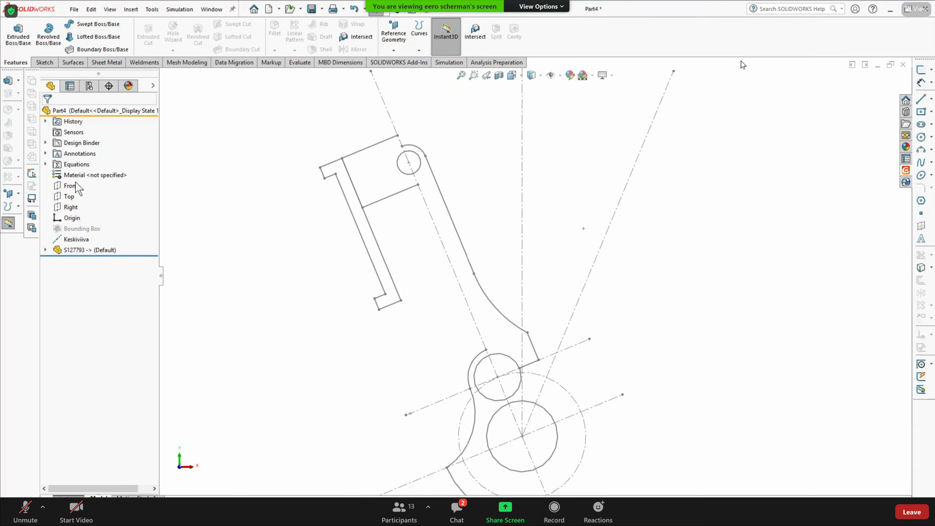
{"action": "left_click", "coordinate": [75, 184]}
{"action": "left_click", "coordinate": [83, 172]}
Step: Convert the connecting rod's half outline, from small-end arc to big-end edges, plus its small-end and big-end hole circles into the sketch
{"action": "left_click", "coordinate": [165, 33]}
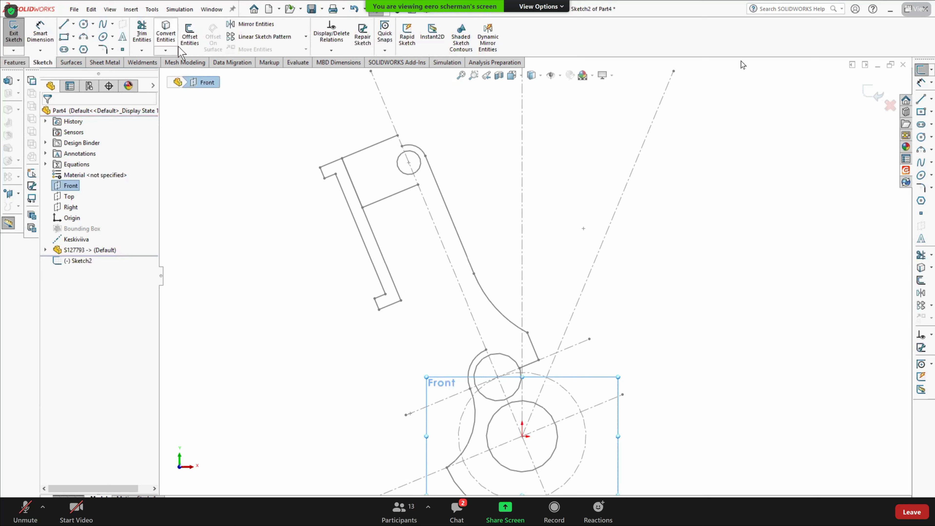
{"action": "left_click", "coordinate": [419, 149]}
{"action": "left_click", "coordinate": [426, 163]}
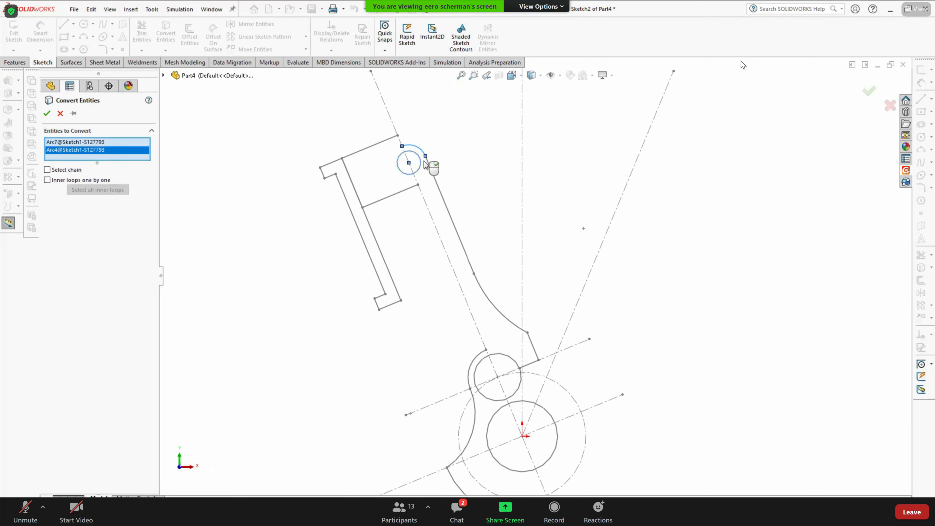
{"action": "left_click", "coordinate": [428, 165]}
{"action": "left_click", "coordinate": [481, 288]}
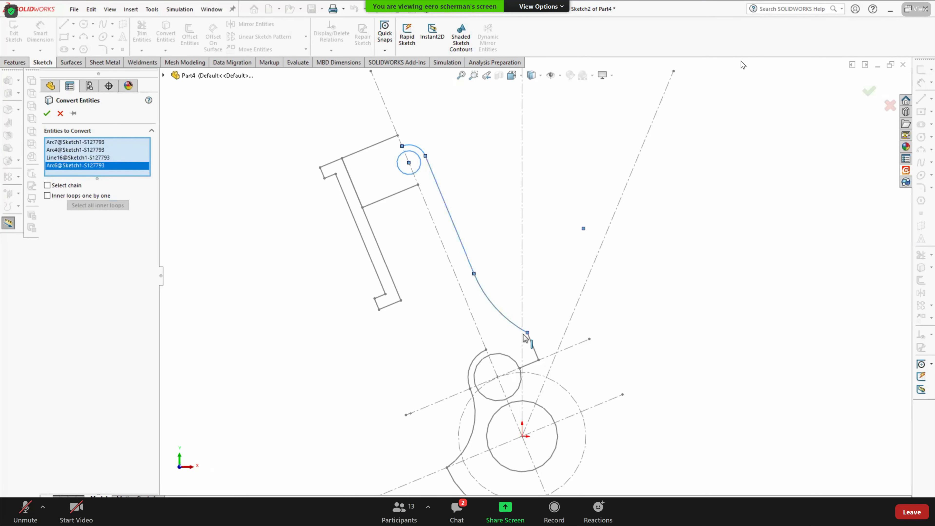
{"action": "left_click", "coordinate": [533, 346]}
{"action": "left_click", "coordinate": [532, 363]}
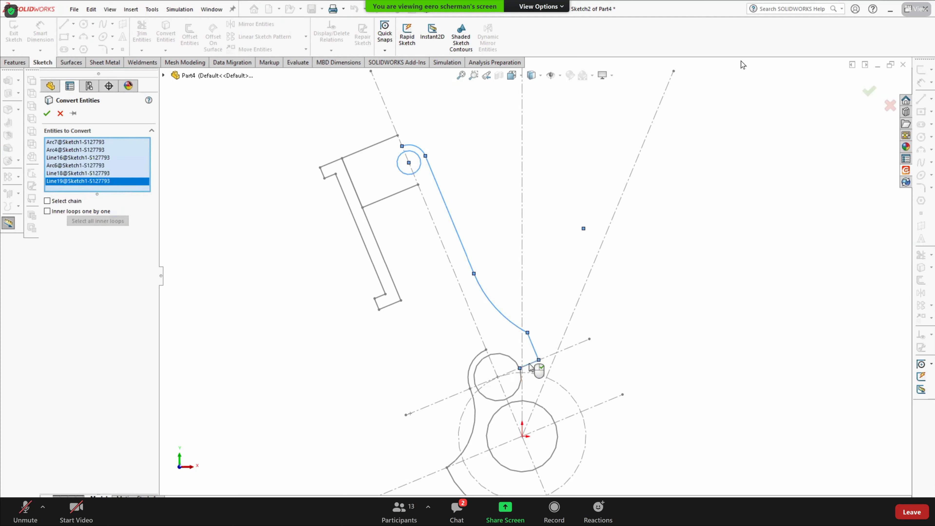
{"action": "left_click", "coordinate": [503, 356]}
{"action": "right_click", "coordinate": [434, 362]}
{"action": "left_click", "coordinate": [445, 415]}
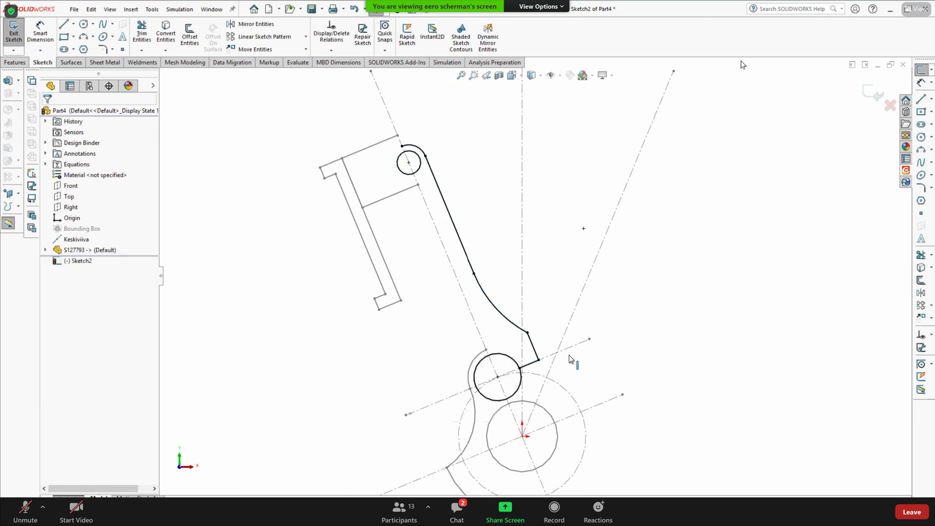
Step: Convert the inclined cylinder axis into the connecting rod sketch and make it a construction line
{"action": "left_click", "coordinate": [181, 45]}
{"action": "left_click", "coordinate": [60, 113]}
{"action": "left_click", "coordinate": [169, 43]}
{"action": "left_click", "coordinate": [389, 112]}
{"action": "right_click", "coordinate": [410, 248]}
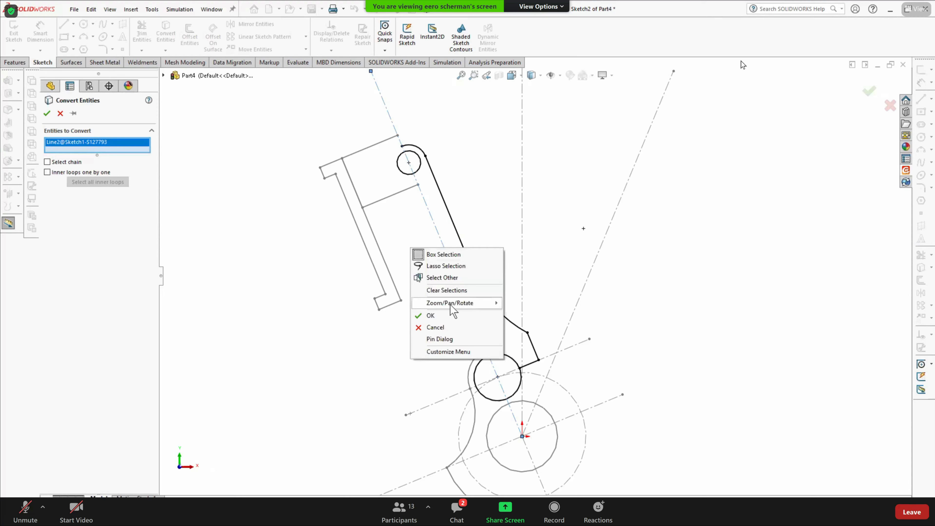
{"action": "left_click", "coordinate": [461, 316]}
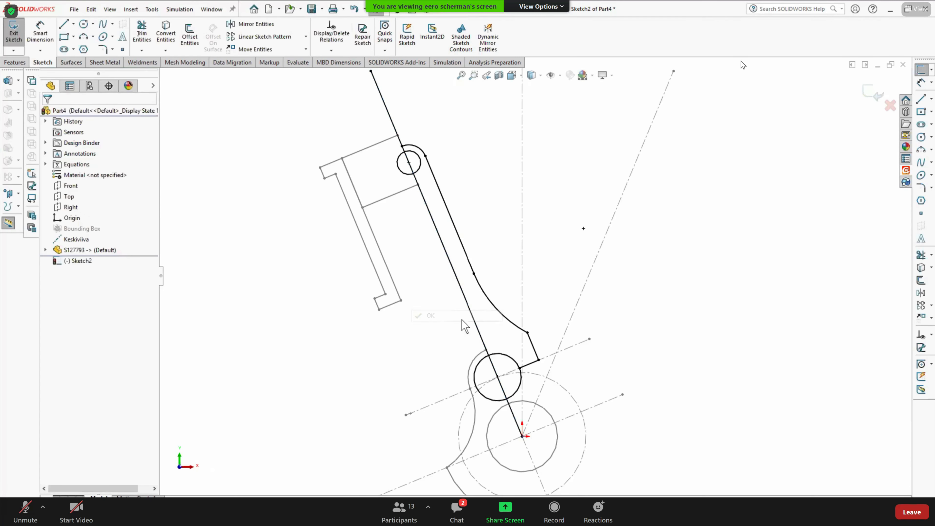
{"action": "left_click", "coordinate": [475, 322]}
{"action": "left_click", "coordinate": [521, 297]}
Step: Mirror the connecting rod's half outline, including the big-end lines, side curve, side line and small-end arc, about the inclined axis
{"action": "scroll", "coordinate": [541, 339], "scroll_direction": "down", "scroll_amount": 3}
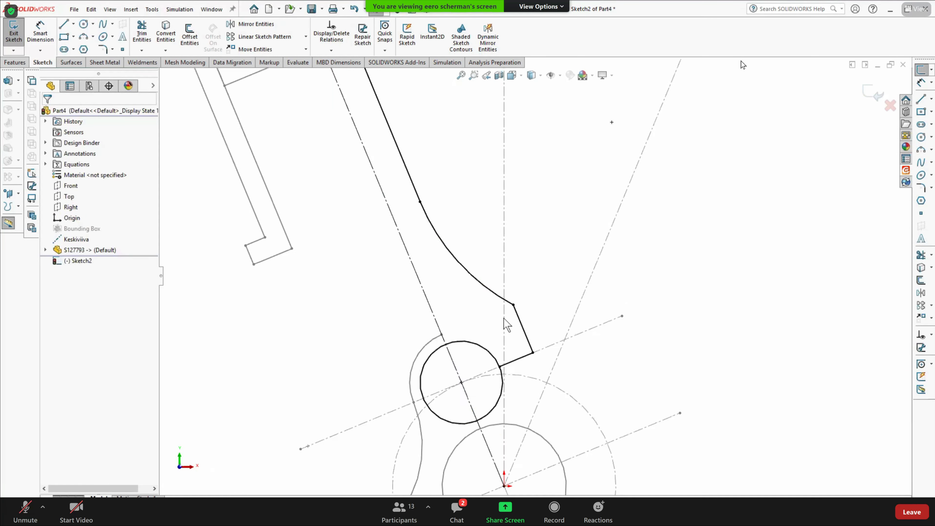
{"action": "left_click", "coordinate": [274, 26]}
{"action": "left_click", "coordinate": [515, 358]}
{"action": "left_click", "coordinate": [522, 327]}
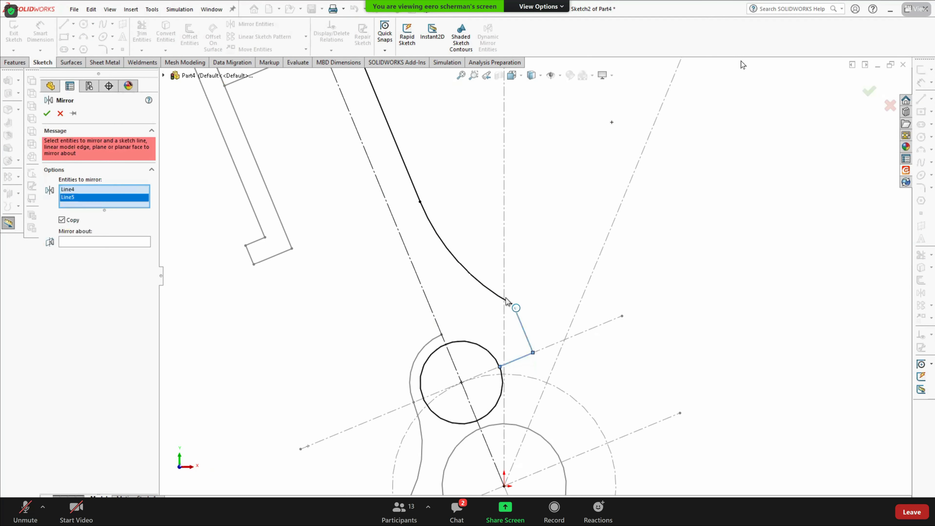
{"action": "left_click", "coordinate": [502, 296]}
{"action": "left_click", "coordinate": [417, 194]}
{"action": "scroll", "coordinate": [424, 206], "scroll_direction": "up", "scroll_amount": 3}
{"action": "left_click", "coordinate": [428, 133]}
{"action": "left_click", "coordinate": [122, 264]}
{"action": "left_click", "coordinate": [477, 279]}
{"action": "right_click", "coordinate": [420, 283]}
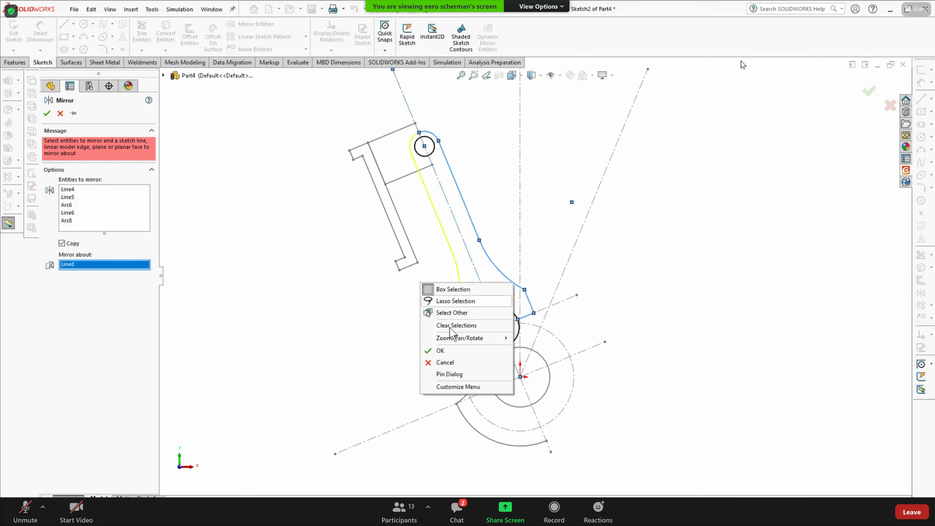
{"action": "left_click", "coordinate": [462, 350]}
Step: Trim away the lower half of the big-end circle with Power trim, leaving the upper arc between the end lines
{"action": "scroll", "coordinate": [537, 339], "scroll_direction": "down", "scroll_amount": 3}
{"action": "right_click_drag", "start_coordinate": [425, 356], "coordinate": [393, 359]}
{"action": "left_click_drag", "start_coordinate": [406, 361], "coordinate": [443, 331]}
{"action": "scroll", "coordinate": [482, 328], "scroll_direction": "up", "scroll_amount": 2}
{"action": "mouse_move", "coordinate": [482, 328]}
{"action": "middle_mouse_down"}
{"action": "mouse_move", "coordinate": [507, 345]}
{"action": "mouse_move", "coordinate": [520, 335]}
{"action": "middle_mouse_up"}
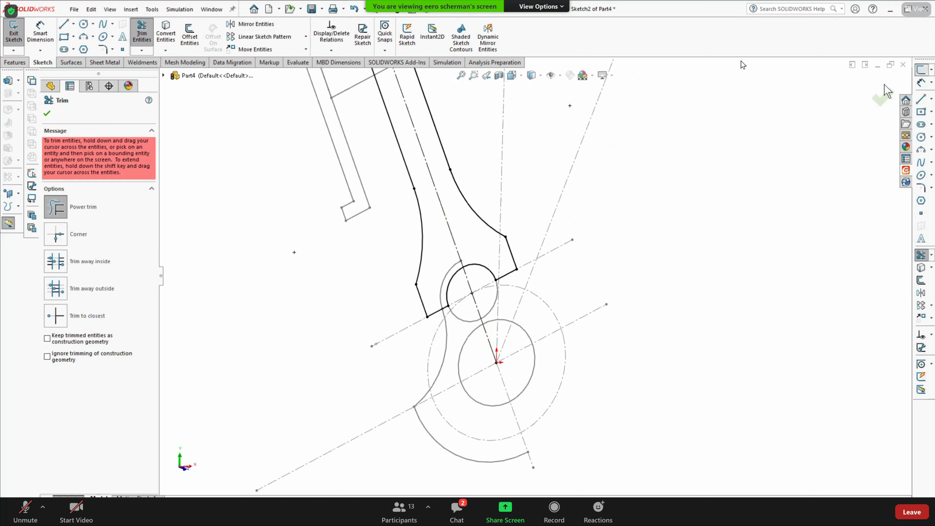
Step: Close trimming and extrude the connecting rod profile 20 mm with the Mid Plane end condition
{"action": "left_click", "coordinate": [880, 96]}
{"action": "scroll", "coordinate": [343, 210], "scroll_direction": "up", "scroll_amount": 3}
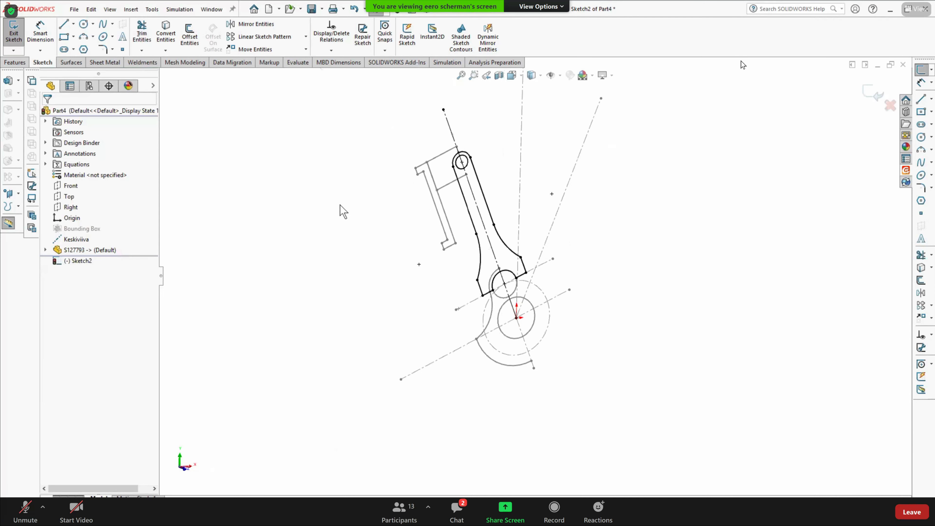
{"action": "left_click", "coordinate": [8, 80]}
{"action": "left_click", "coordinate": [108, 174]}
{"action": "left_click", "coordinate": [86, 220]}
{"action": "left_click", "coordinate": [92, 174]}
{"action": "left_click", "coordinate": [94, 217]}
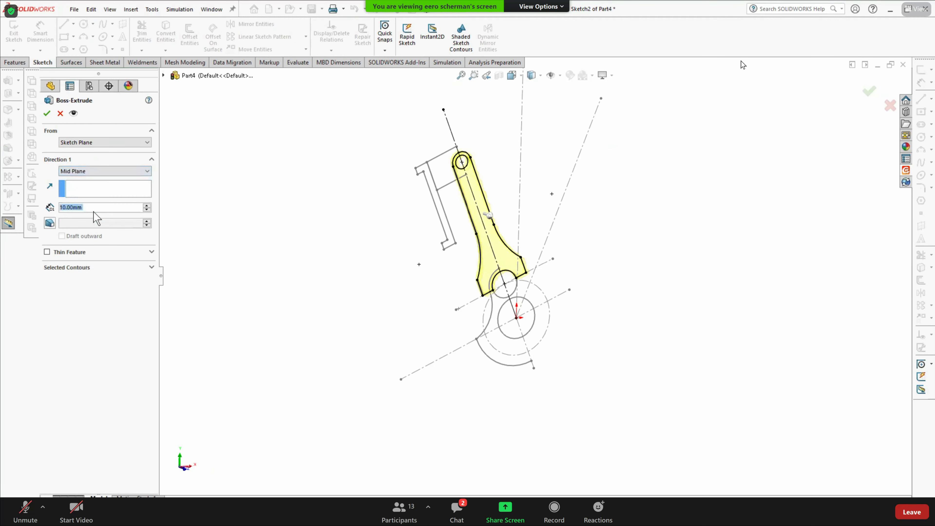
{"action": "type", "text": "20"}
{"action": "key", "text": "Return"}
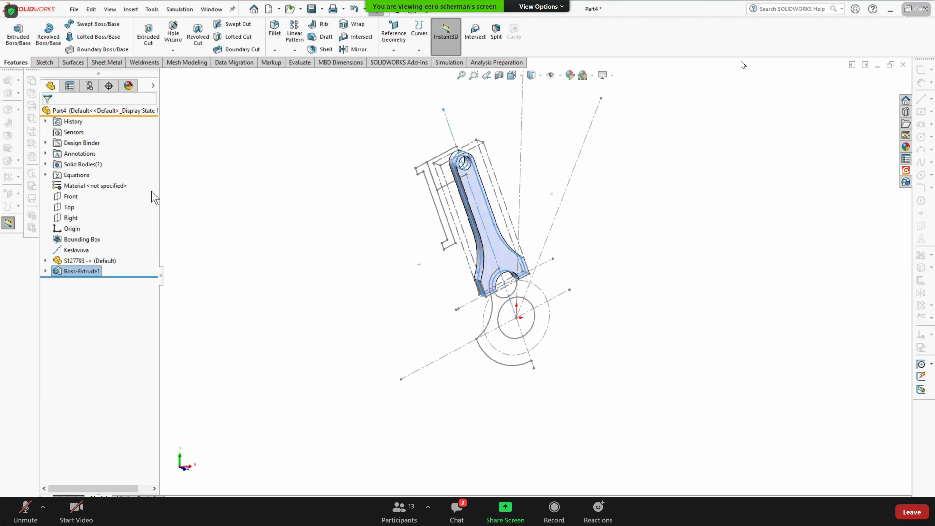
Step: Hide the connecting rod's bounding box and inspect the solid around its half-round big-end opening
{"action": "left_click", "coordinate": [82, 237]}
{"action": "left_click", "coordinate": [87, 228]}
{"action": "middle_click_drag", "start_coordinate": [461, 310], "coordinate": [496, 291]}
{"action": "scroll", "coordinate": [495, 289], "scroll_direction": "down", "scroll_amount": 3}
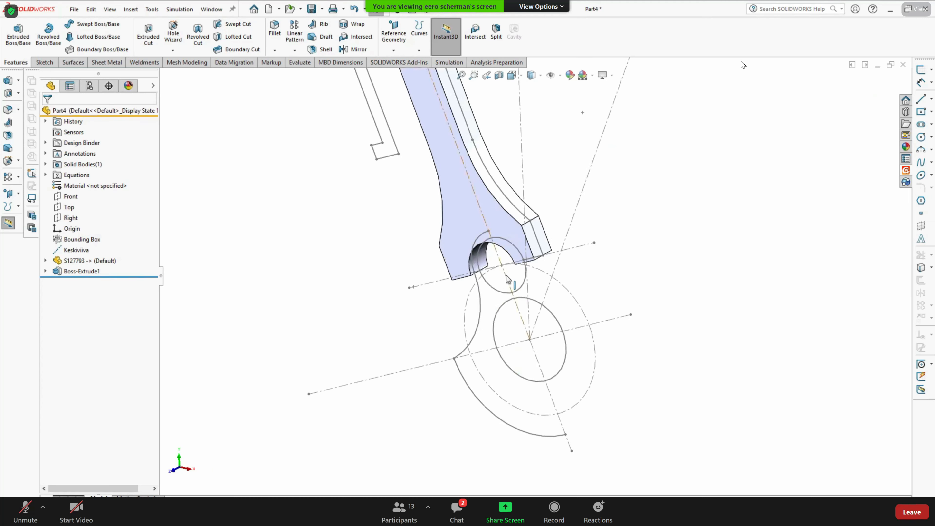
{"action": "key", "text": "ctrl+1"}
{"action": "scroll", "coordinate": [458, 271], "scroll_direction": "down", "scroll_amount": 2}
{"action": "middle_click_drag", "start_coordinate": [454, 290], "coordinate": [466, 278]}
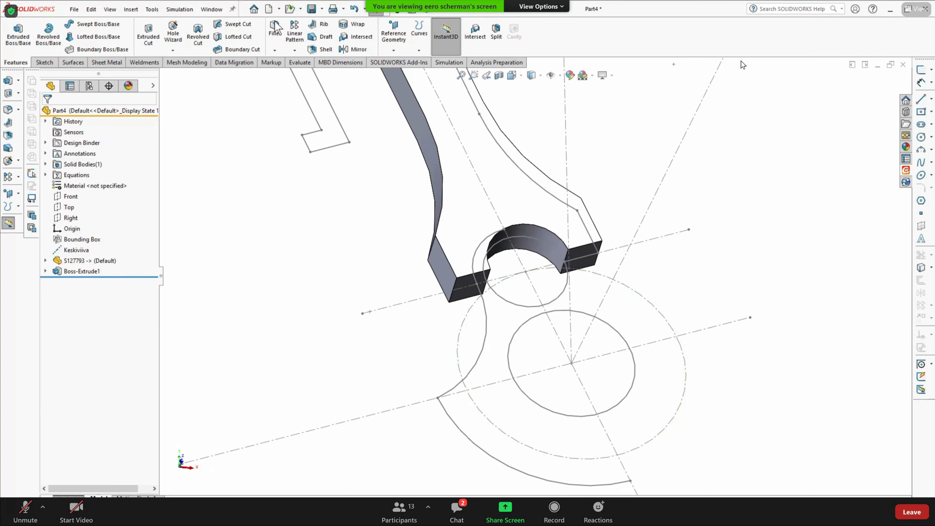
{"action": "scroll", "coordinate": [508, 324], "scroll_direction": "up", "scroll_amount": 3}
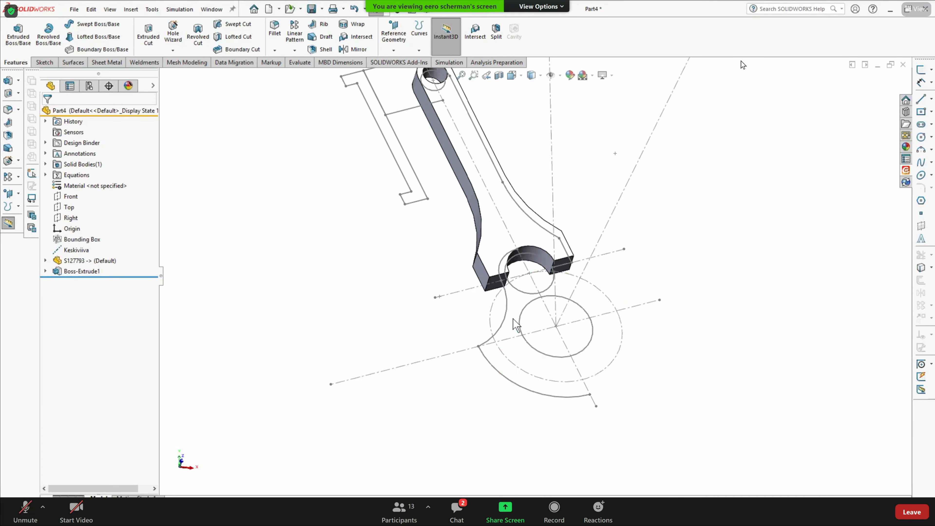
{"action": "scroll", "coordinate": [519, 368], "scroll_direction": "up", "scroll_amount": 3}
{"action": "mouse_move", "coordinate": [527, 355]}
{"action": "middle_mouse_down"}
{"action": "mouse_move", "coordinate": [551, 406]}
{"action": "mouse_move", "coordinate": [747, 321]}
{"action": "middle_mouse_up"}
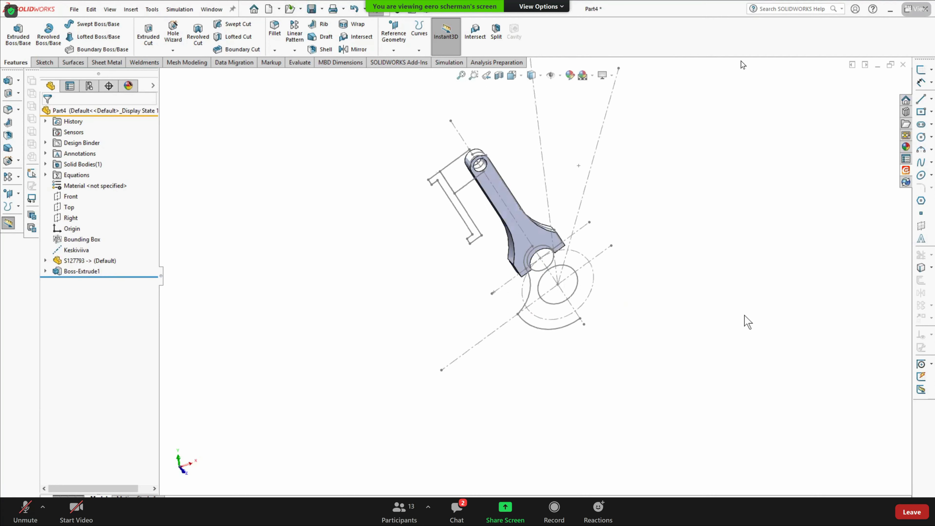
Step: Assign a new item number and a connecting rod description in the part's properties, and save it as S136127.SLDPRT
{"action": "left_click", "coordinate": [905, 170]}
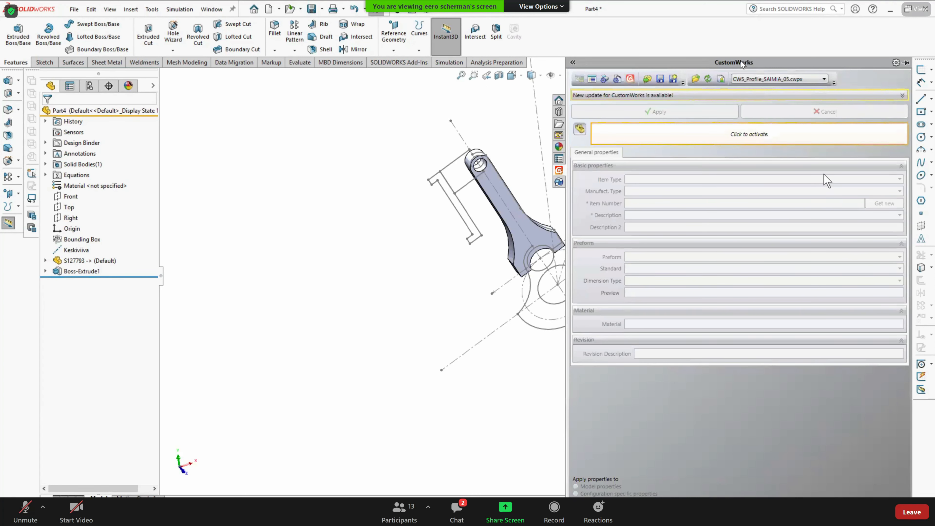
{"action": "left_click", "coordinate": [879, 202]}
{"action": "left_click", "coordinate": [861, 215]}
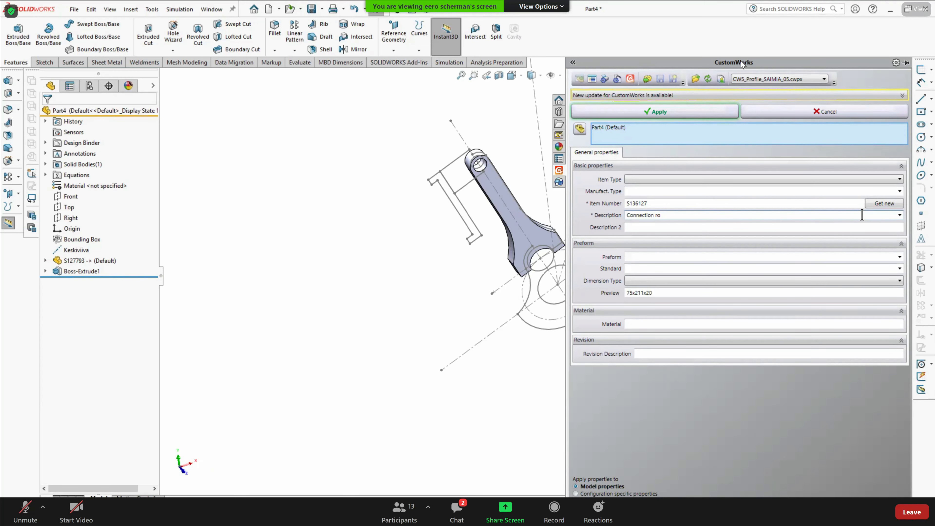
{"action": "left_click", "coordinate": [675, 112]}
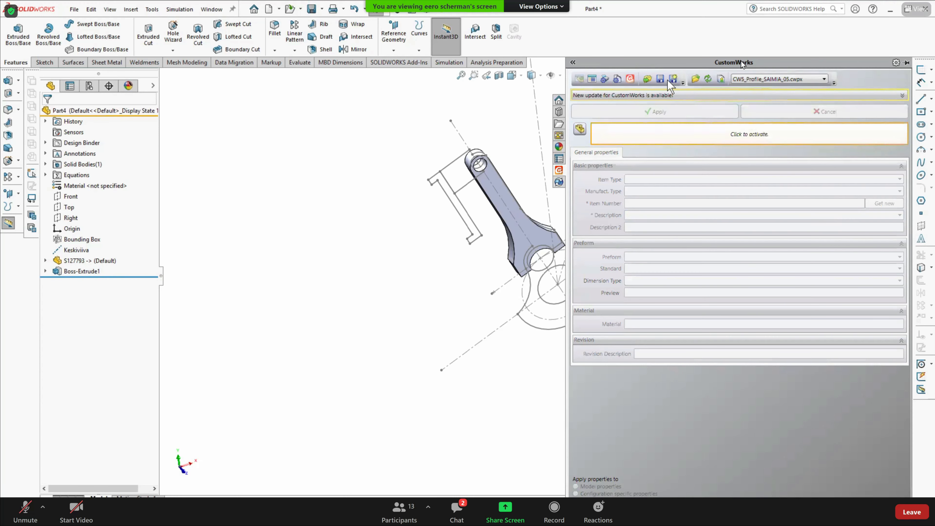
{"action": "left_click", "coordinate": [659, 79]}
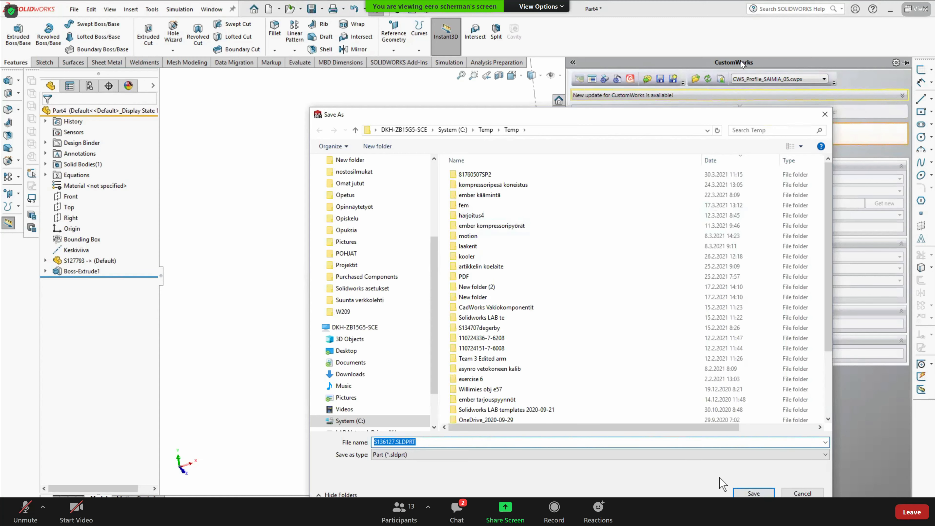
{"action": "left_click", "coordinate": [753, 493]}
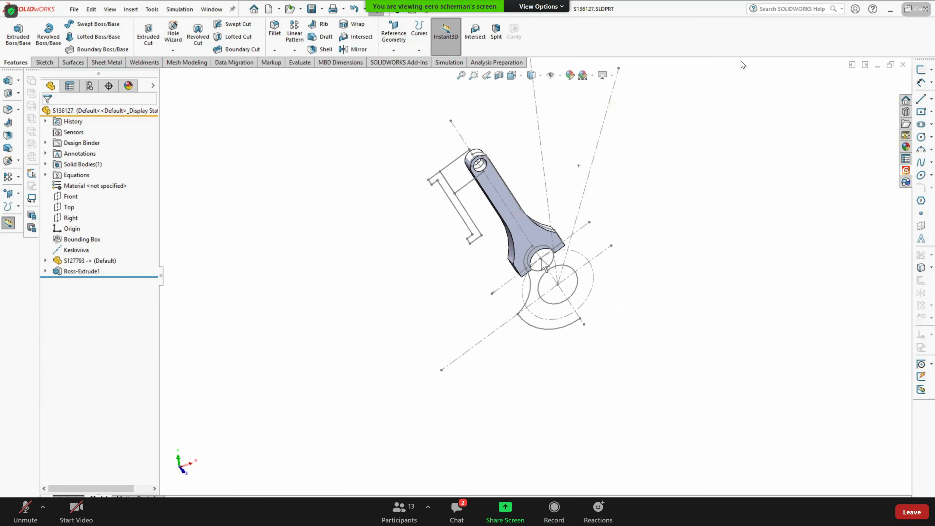
Step: Create a new part document from the part template
{"action": "scroll", "coordinate": [545, 266], "scroll_direction": "down", "scroll_amount": 4}
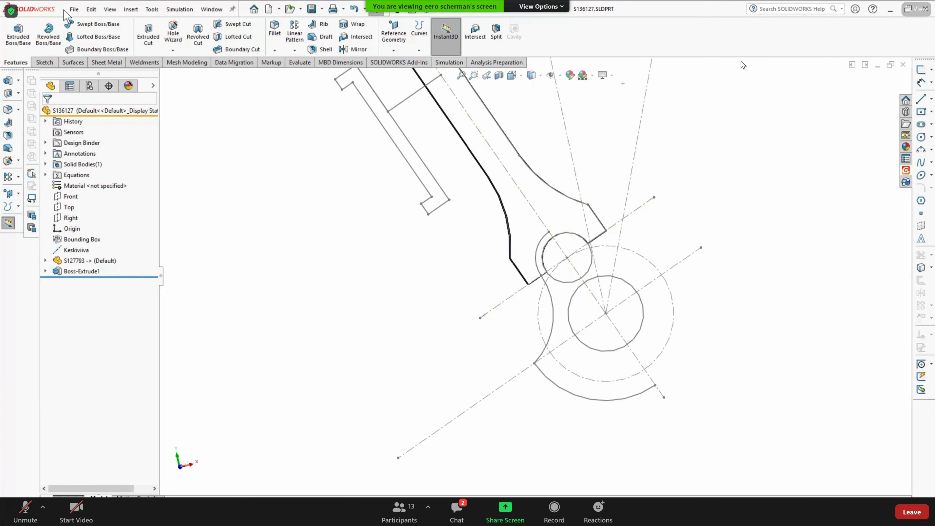
{"action": "left_click", "coordinate": [74, 9]}
{"action": "left_click", "coordinate": [89, 25]}
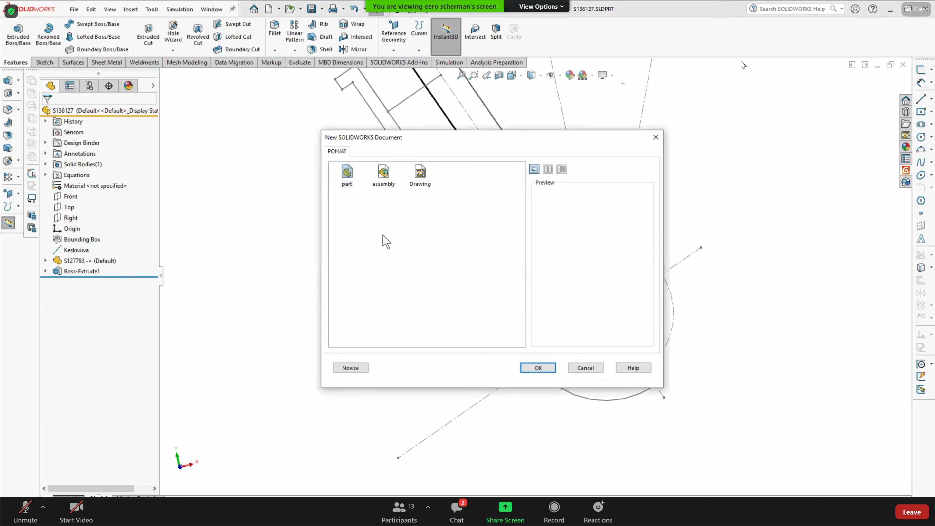
{"action": "left_click", "coordinate": [357, 178]}
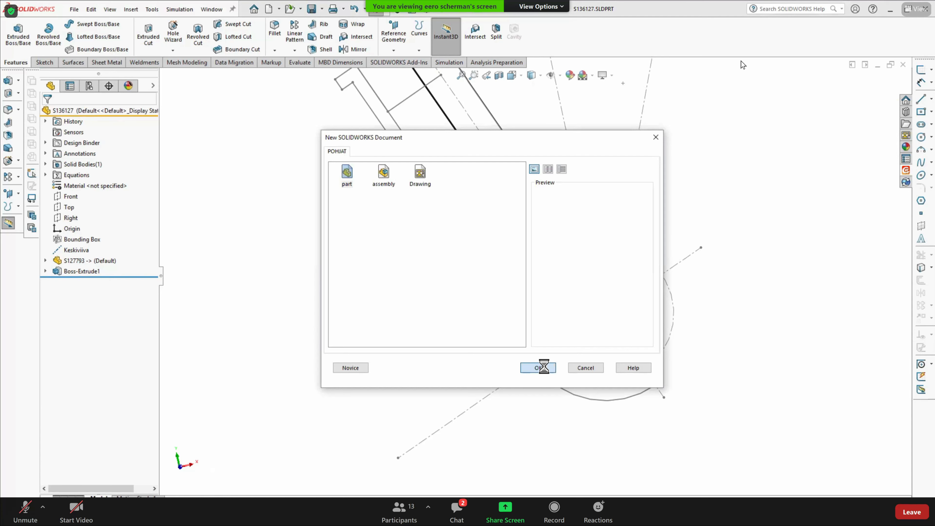
{"action": "left_click", "coordinate": [540, 367]}
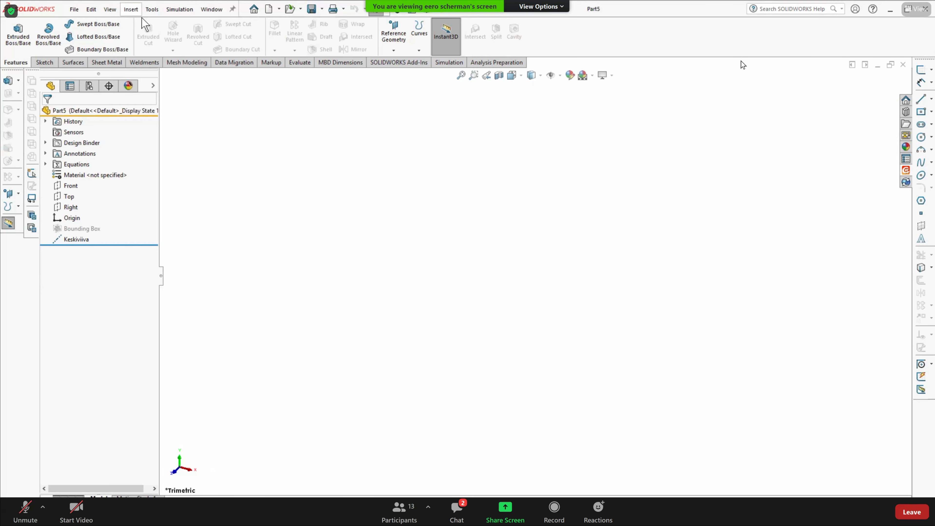
Step: Insert base part S127793 at the origin, transferring only its unabsorbed sketches without body or part material
{"action": "left_click", "coordinate": [131, 9]}
{"action": "left_click", "coordinate": [190, 250]}
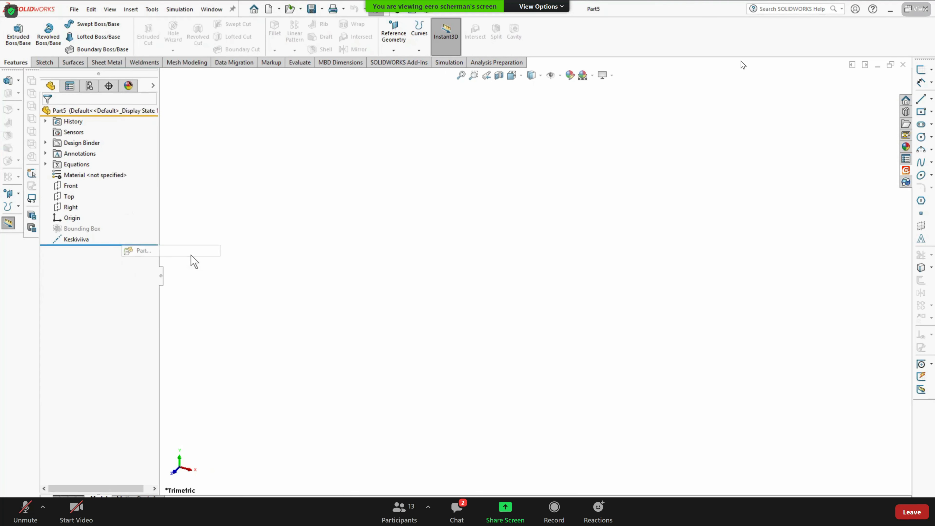
{"action": "scroll", "coordinate": [155, 423], "scroll_direction": "down", "scroll_amount": 3}
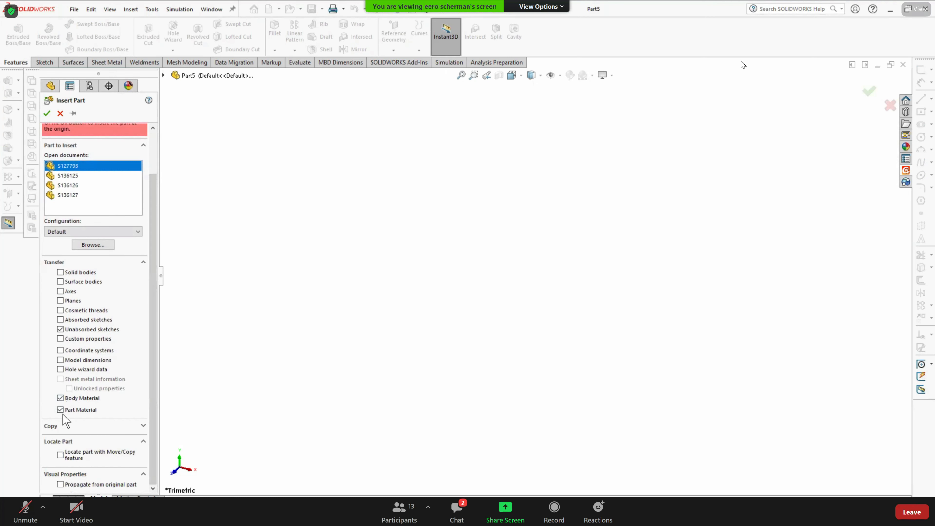
{"action": "left_click", "coordinate": [48, 113]}
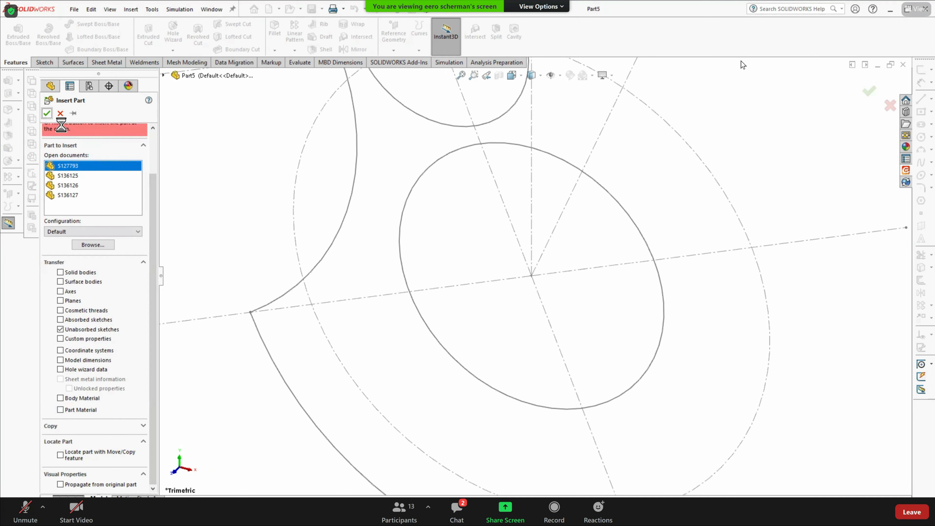
Step: Extrude the crankpin circle 40 mm with the Mid Plane end condition
{"action": "left_click", "coordinate": [431, 281]}
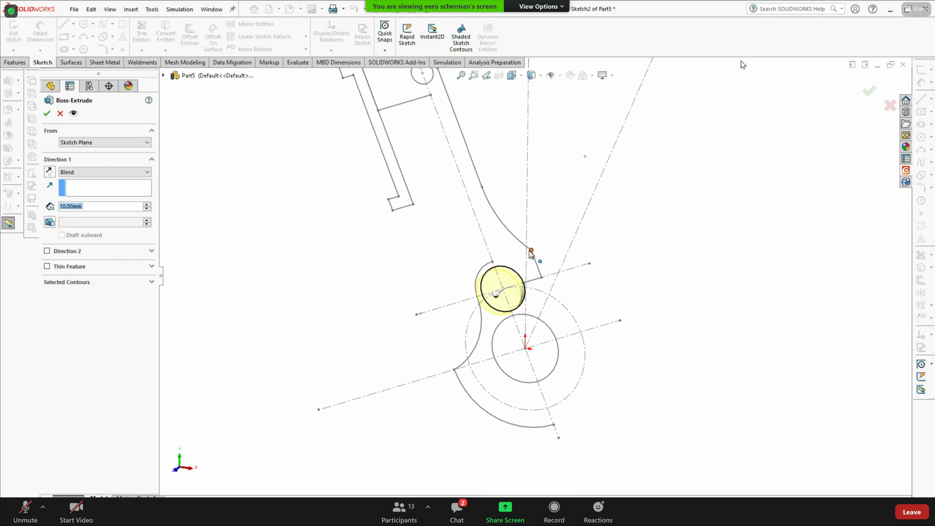
{"action": "left_click", "coordinate": [92, 173]}
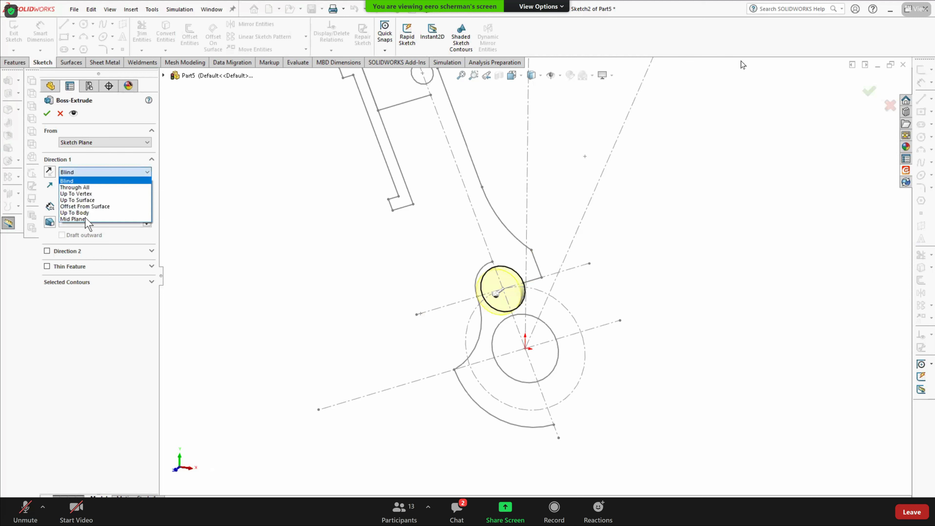
{"action": "left_click", "coordinate": [85, 218]}
{"action": "scroll", "coordinate": [100, 209], "scroll_direction": "up", "scroll_amount": 3}
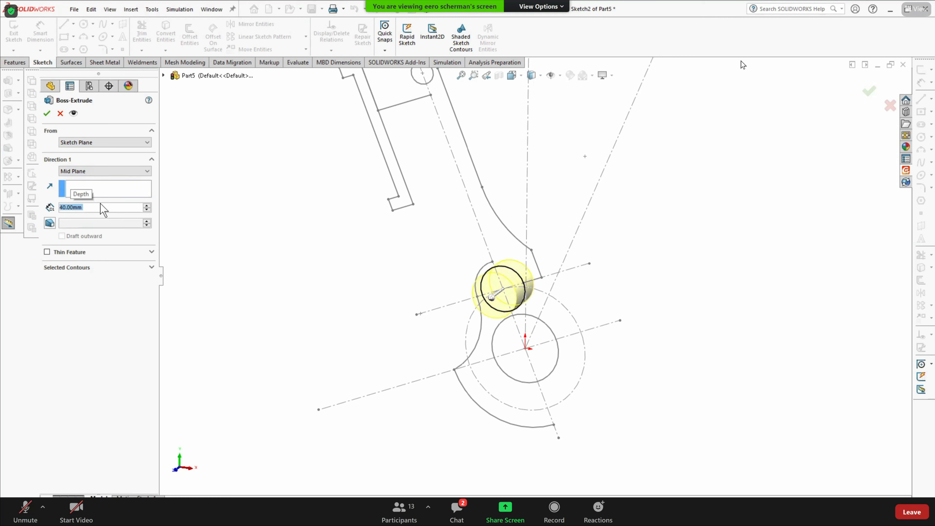
{"action": "left_click", "coordinate": [46, 113]}
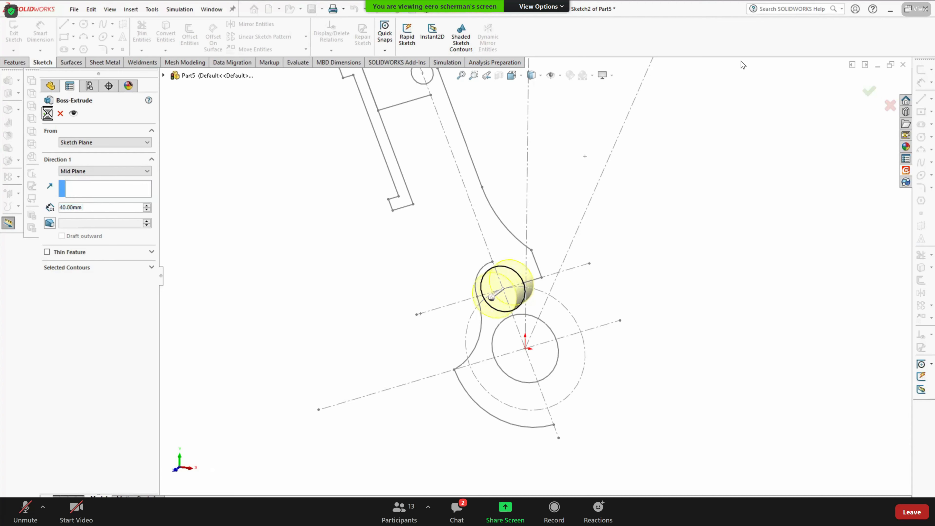
Step: Check the V-twin motor picture on the browser's course page and compare it with the crankpin in SOLIDWORKS
{"action": "key", "text": "alt+Tab"}
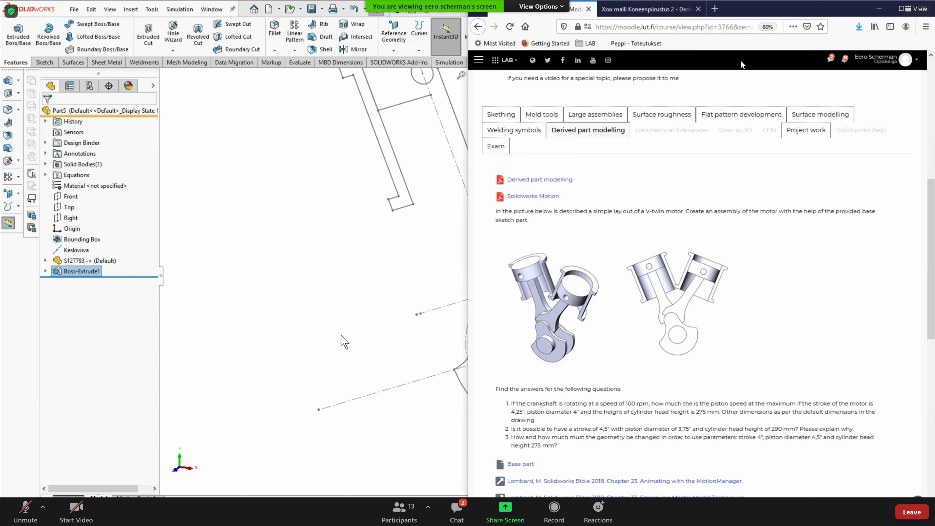
{"action": "left_click", "coordinate": [379, 322]}
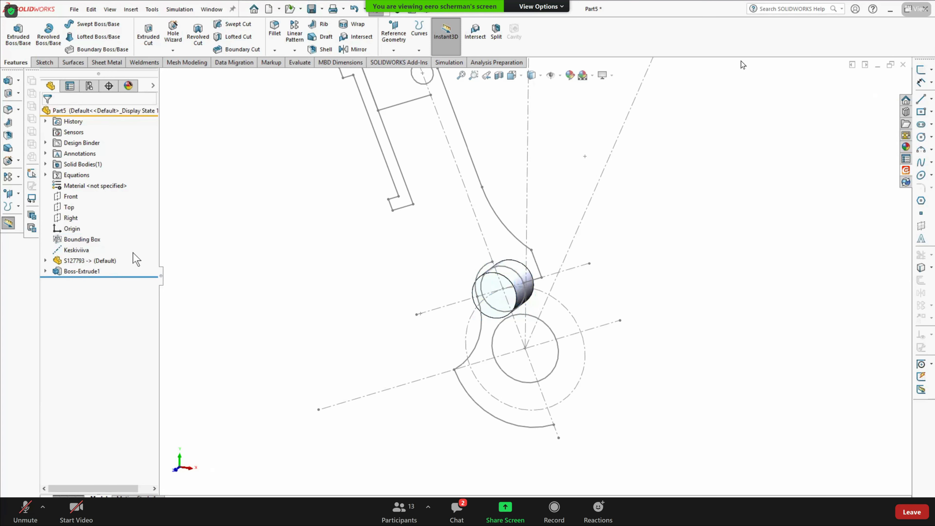
{"action": "key", "text": "ctrl+1"}
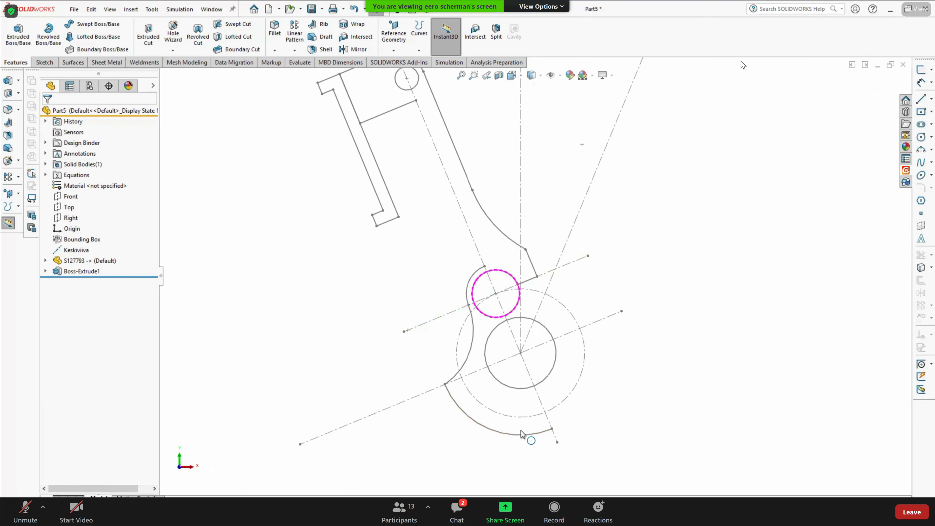
{"action": "middle_click_drag", "start_coordinate": [500, 302], "coordinate": [493, 324]}
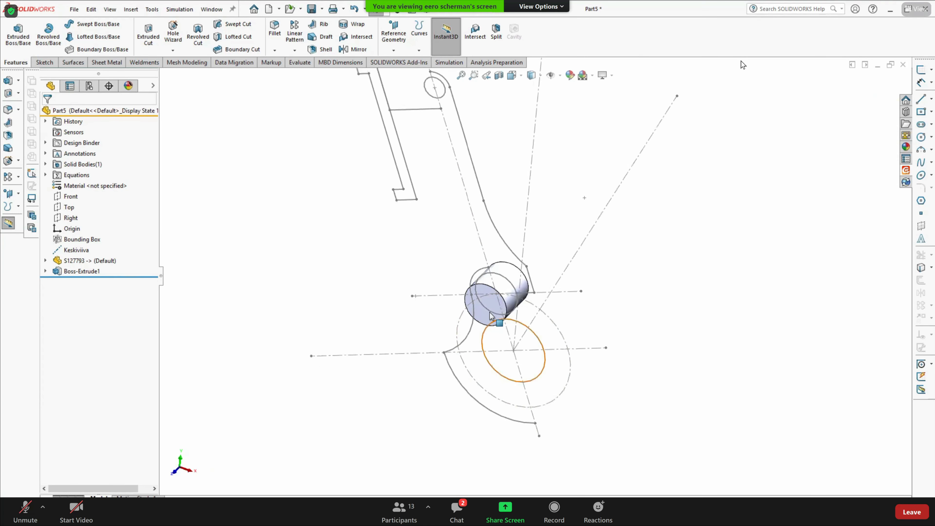
Step: Start a new sketch on the crankpin's front circular face
{"action": "left_click", "coordinate": [482, 320]}
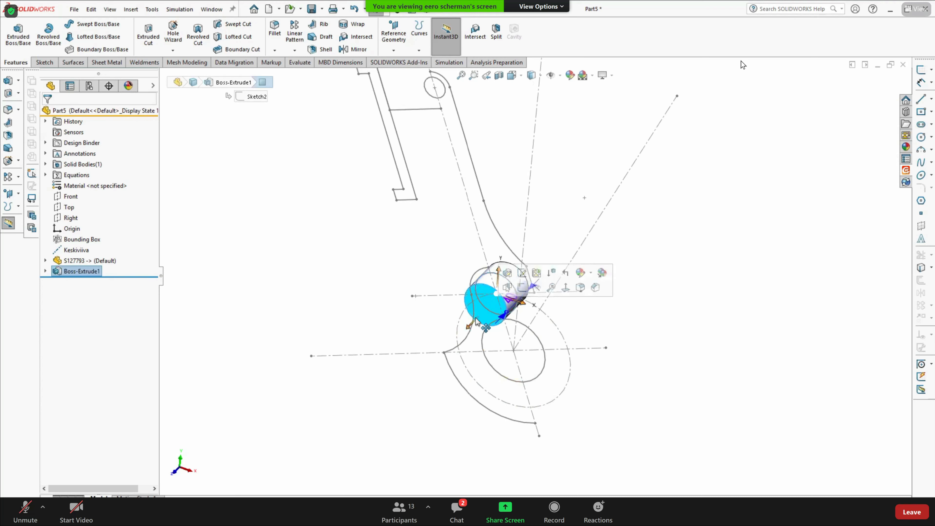
{"action": "left_click", "coordinate": [446, 335]}
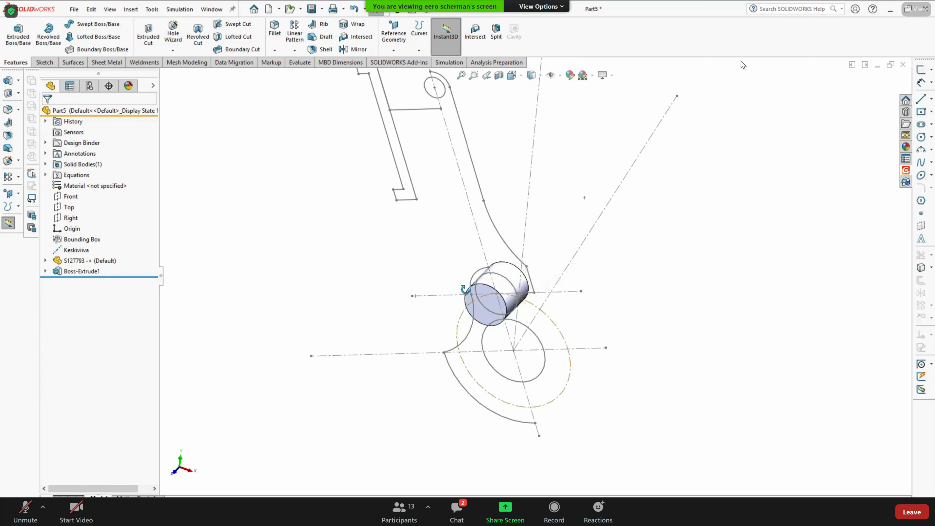
{"action": "middle_click_drag", "start_coordinate": [465, 289], "coordinate": [484, 297]}
{"action": "scroll", "coordinate": [484, 296], "scroll_direction": "down", "scroll_amount": 4}
{"action": "left_click", "coordinate": [492, 253]}
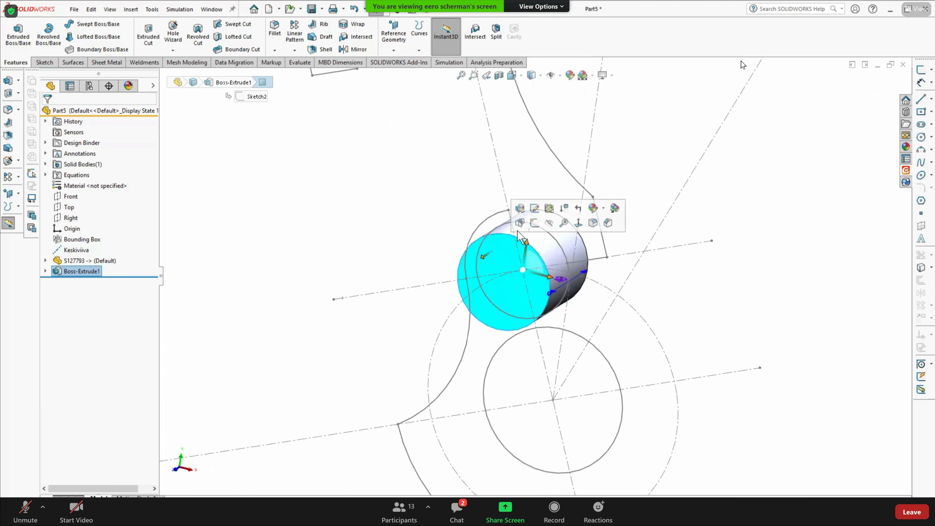
{"action": "left_click", "coordinate": [536, 223]}
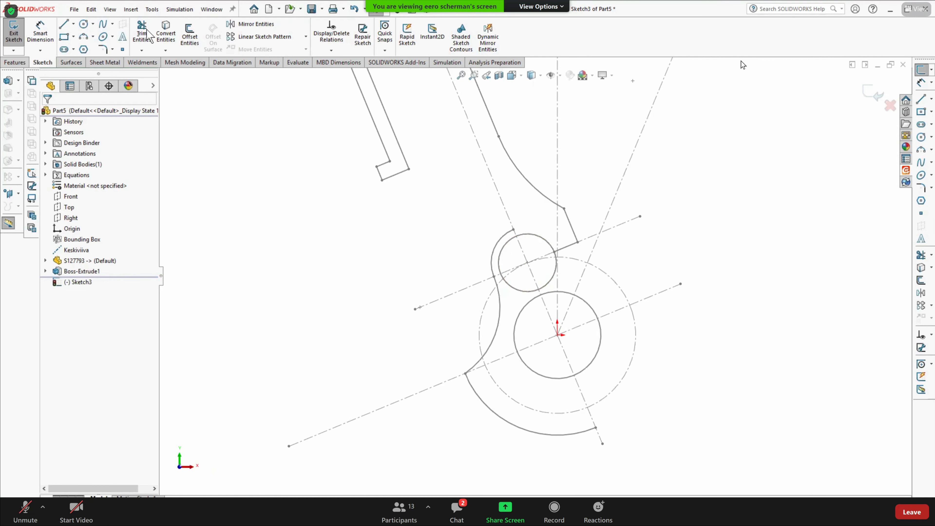
Step: Convert the crank web's three outline arcs and the inclined cylinder axis into the sketch, making the axis a construction line
{"action": "left_click", "coordinate": [166, 34]}
{"action": "left_click", "coordinate": [511, 220]}
{"action": "left_click", "coordinate": [499, 245]}
{"action": "left_click", "coordinate": [499, 317]}
{"action": "left_click", "coordinate": [493, 411]}
{"action": "right_click", "coordinate": [372, 391]}
{"action": "left_click", "coordinate": [356, 426]}
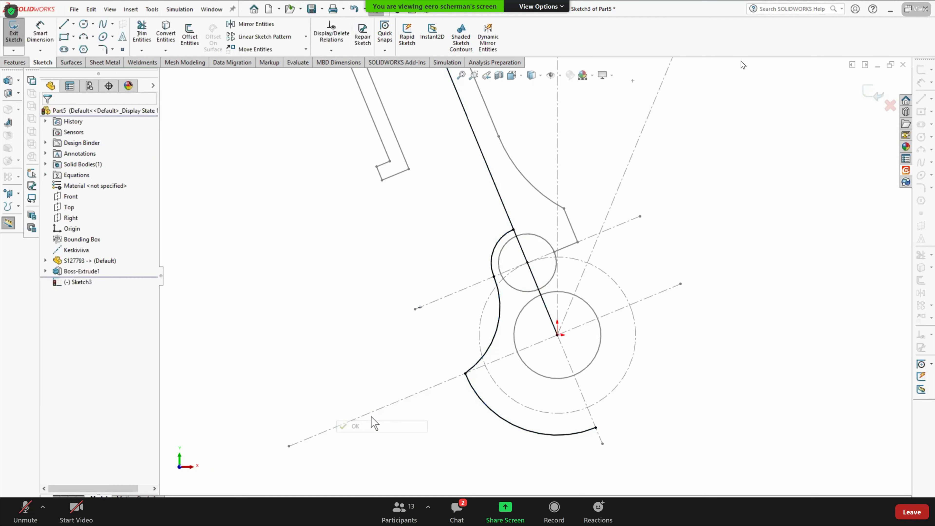
{"action": "left_click", "coordinate": [494, 175]}
{"action": "left_click", "coordinate": [596, 154]}
Step: Mirror the crank web's three outline arcs about the inclined construction axis to close the profile
{"action": "left_click", "coordinate": [254, 24]}
{"action": "left_click", "coordinate": [507, 236]}
{"action": "left_click", "coordinate": [500, 309]}
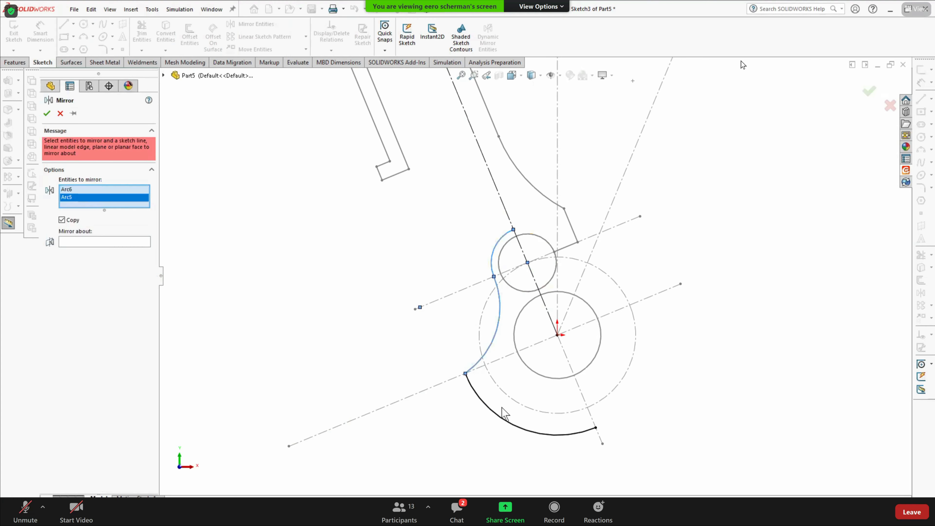
{"action": "left_click", "coordinate": [506, 419]}
{"action": "left_click", "coordinate": [99, 250]}
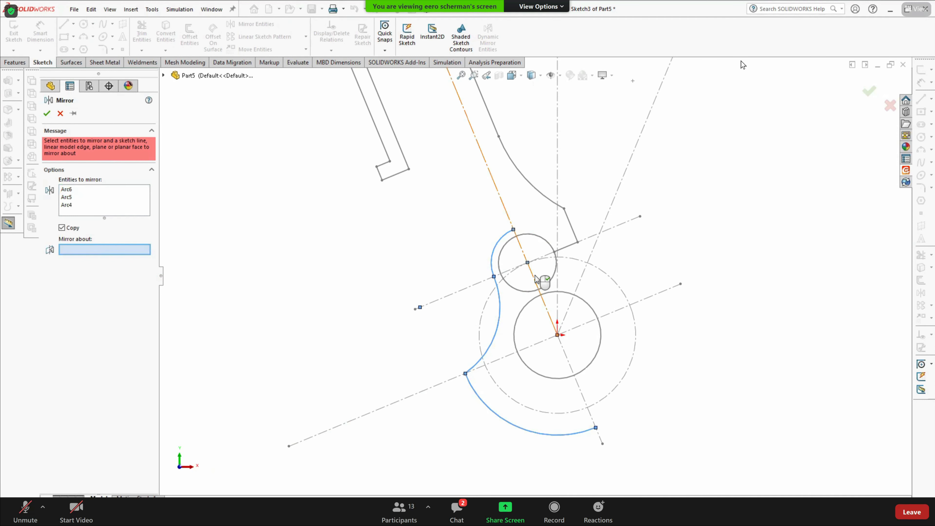
{"action": "left_click", "coordinate": [538, 290]}
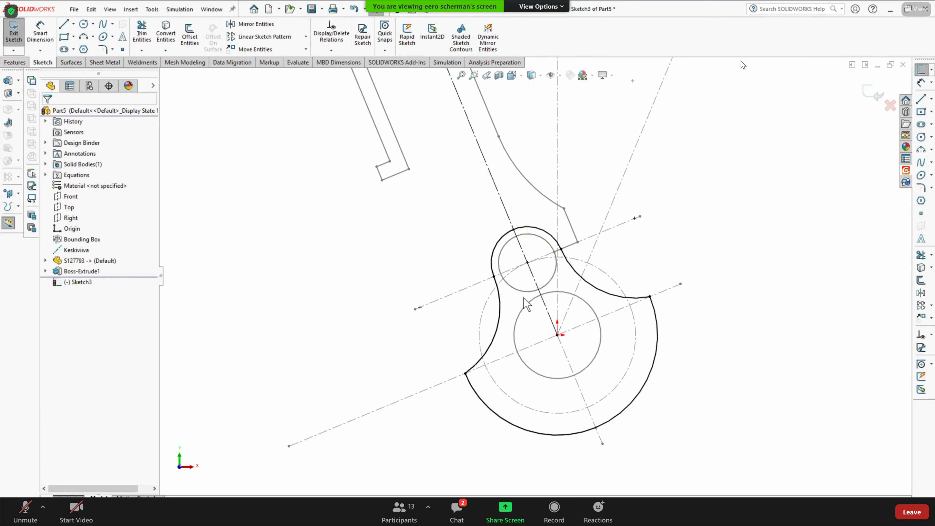
Step: Extrude the closed crank web profile 10 mm outward from the crankpin's front face, merged with the existing body
{"action": "middle_click_drag", "start_coordinate": [526, 304], "coordinate": [417, 257]}
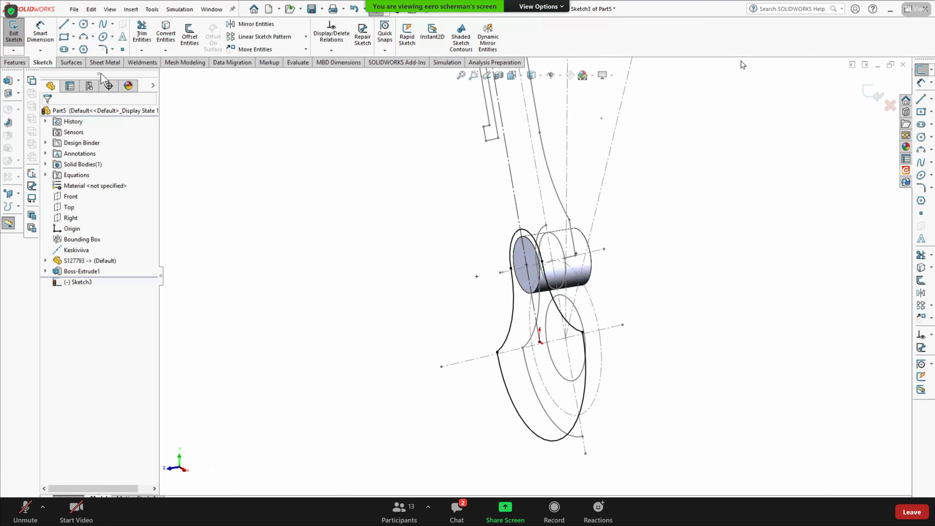
{"action": "left_click", "coordinate": [15, 62]}
{"action": "left_click", "coordinate": [19, 34]}
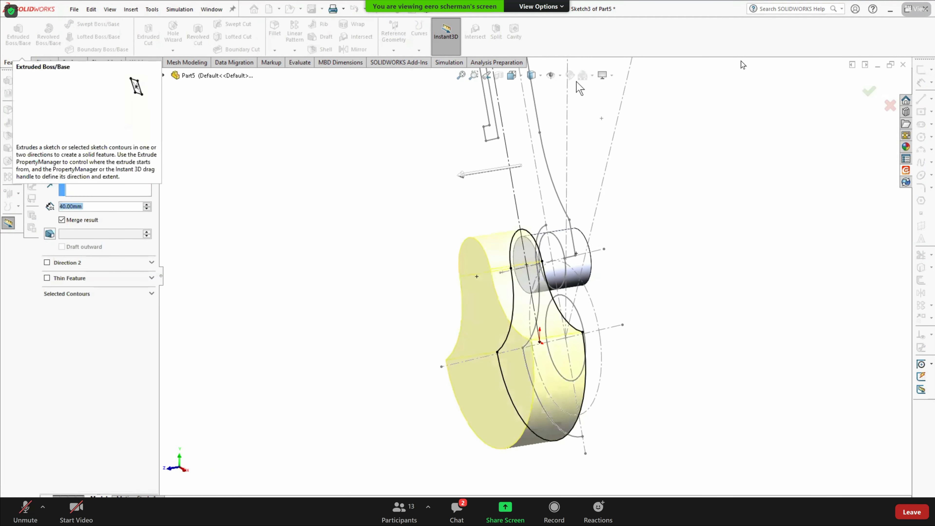
{"action": "type", "text": "10"}
{"action": "key", "text": "Return"}
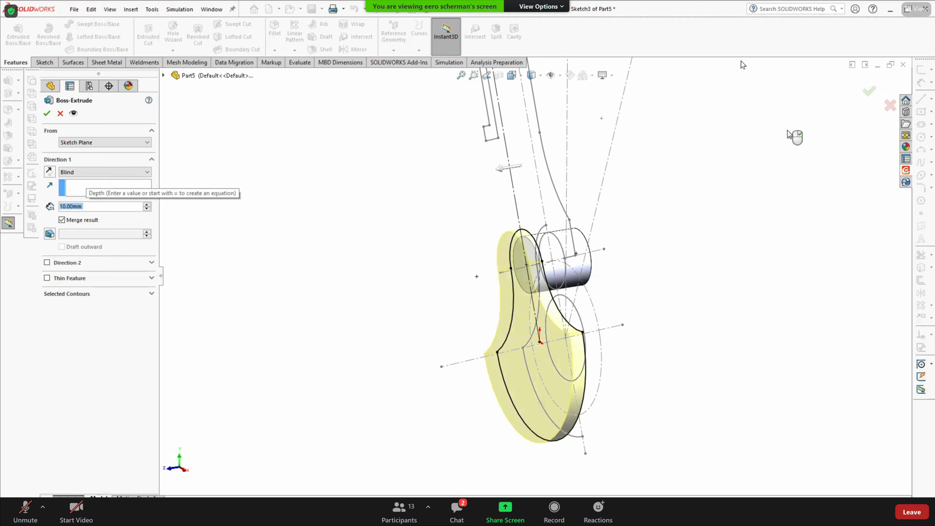
Step: Start a sketch on the crank web's front face and convert the layout's circle around the origin into it
{"action": "mouse_move", "coordinate": [679, 269]}
{"action": "middle_mouse_down"}
{"action": "mouse_move", "coordinate": [611, 306]}
{"action": "mouse_move", "coordinate": [586, 305]}
{"action": "middle_mouse_up"}
{"action": "left_click", "coordinate": [573, 309]}
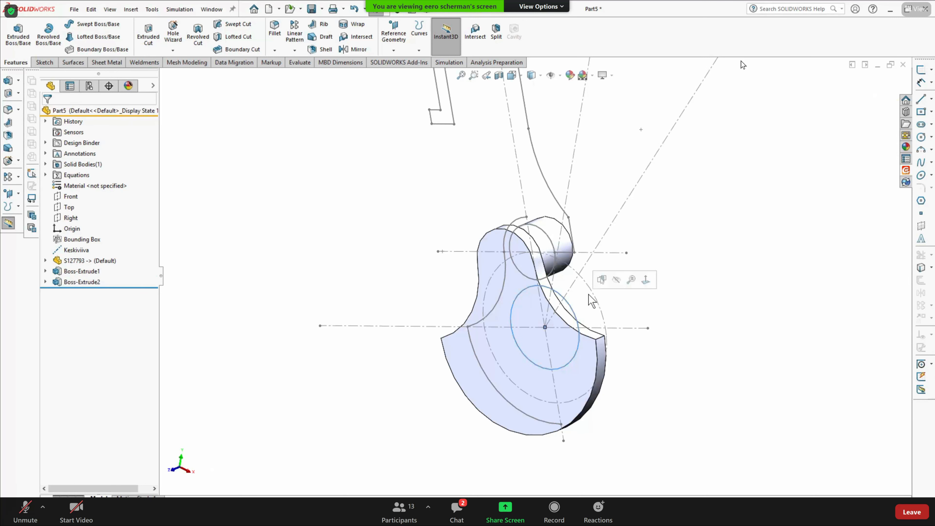
{"action": "key", "text": "ctrl+8"}
{"action": "left_click", "coordinate": [514, 337]}
{"action": "left_click", "coordinate": [645, 358]}
{"action": "scroll", "coordinate": [563, 397], "scroll_direction": "down", "scroll_amount": 3}
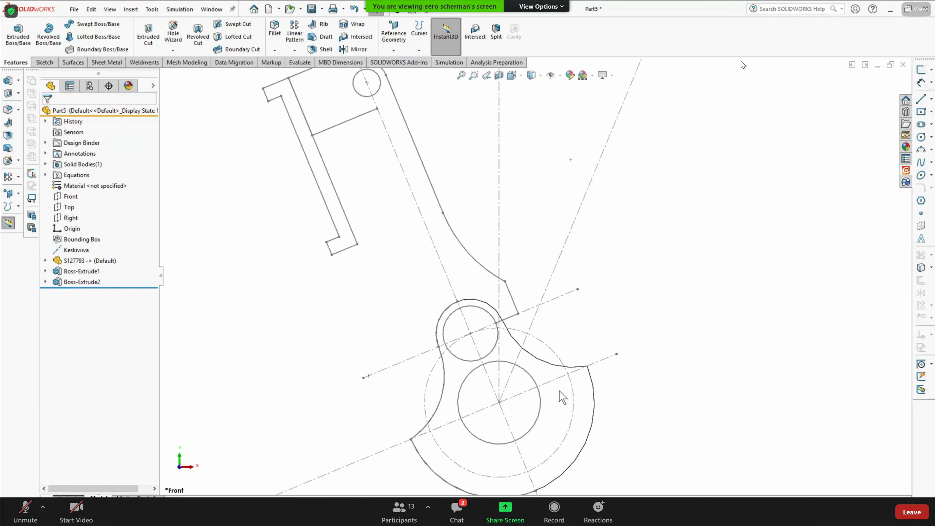
{"action": "left_click", "coordinate": [563, 398]}
{"action": "middle_click_drag", "start_coordinate": [604, 359], "coordinate": [520, 419]}
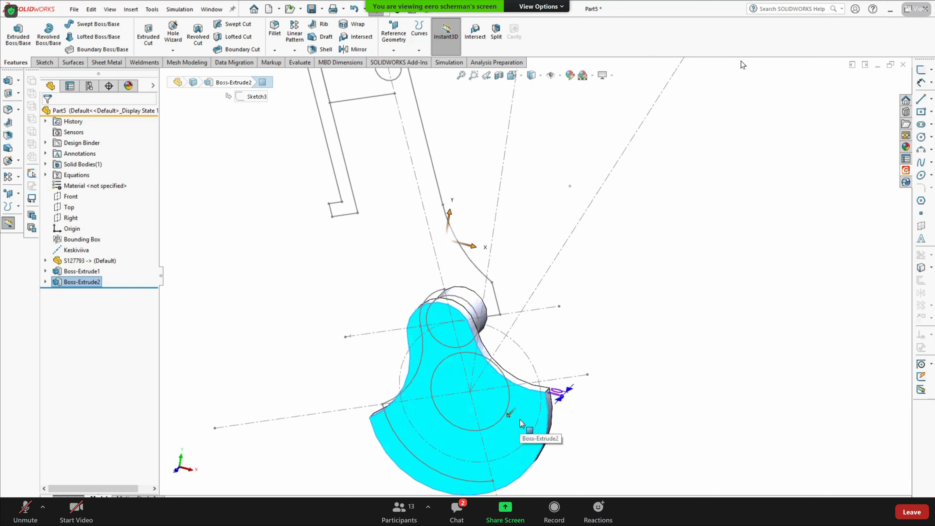
{"action": "key", "text": "ctrl+8"}
{"action": "scroll", "coordinate": [589, 382], "scroll_direction": "down", "scroll_amount": 3}
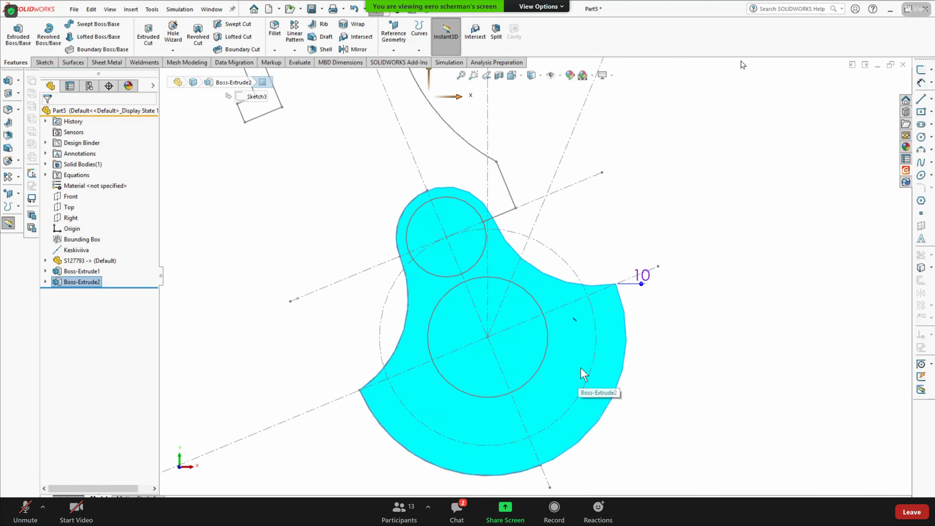
{"action": "right_click", "coordinate": [581, 368]}
{"action": "left_click", "coordinate": [560, 294]}
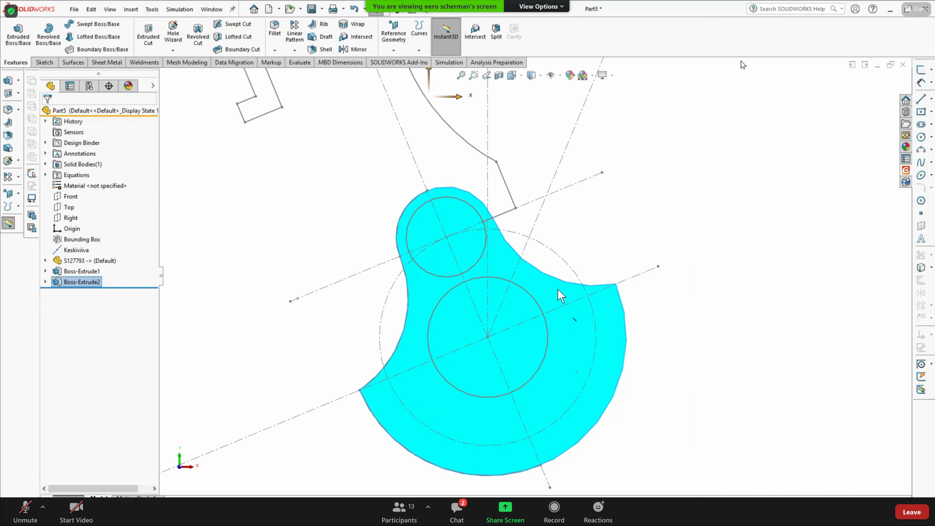
{"action": "left_click", "coordinate": [532, 298]}
{"action": "left_click", "coordinate": [920, 267]}
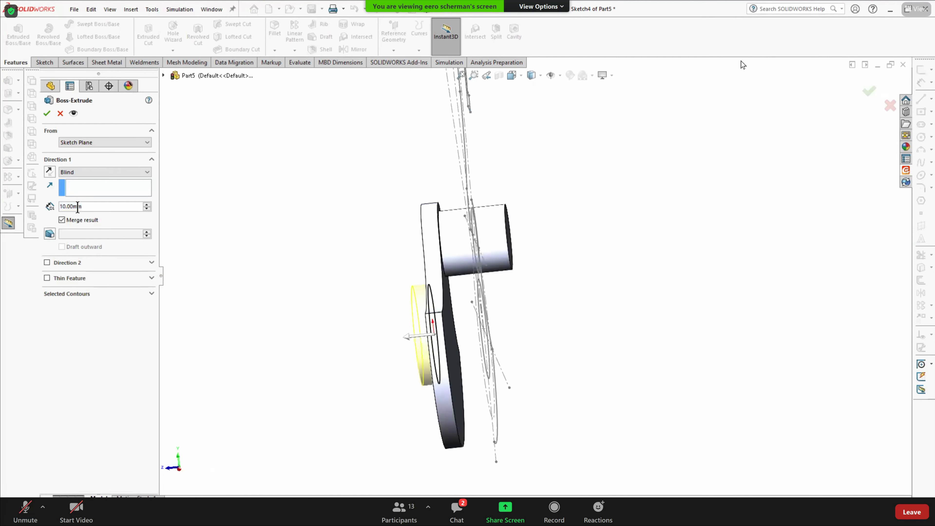
Step: Extrude the converted circle 40 mm outward from the crank web as the shaft journal
{"action": "double_click", "coordinate": [79, 207]}
{"action": "type", "text": "40"}
{"action": "key", "text": "Return"}
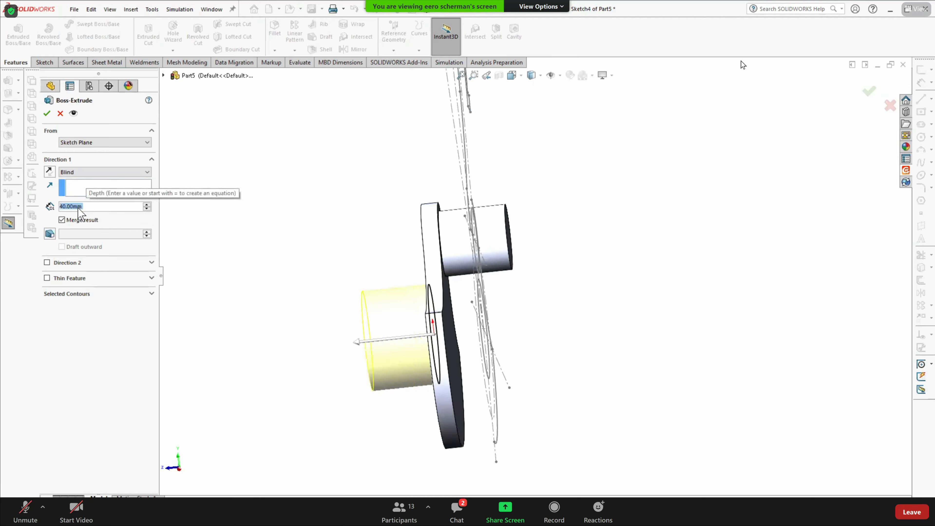
{"action": "right_click", "coordinate": [221, 239]}
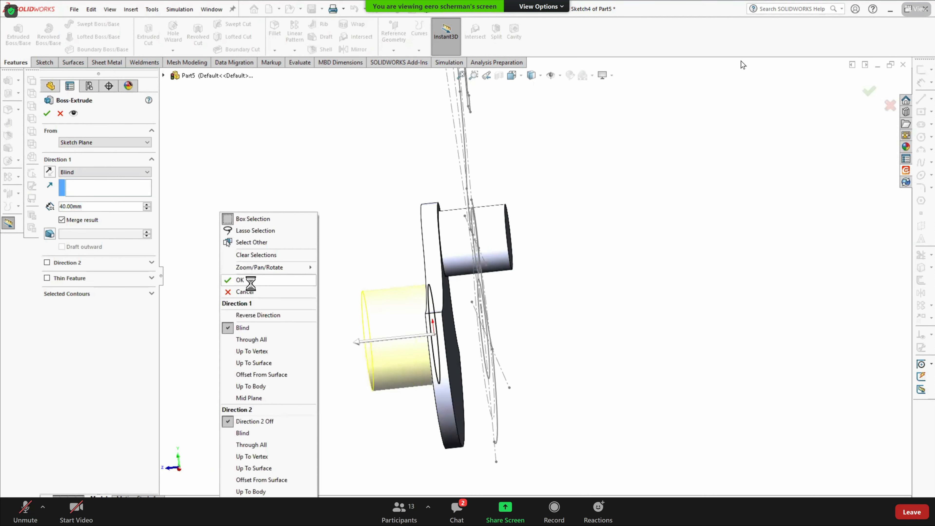
{"action": "left_click", "coordinate": [253, 276]}
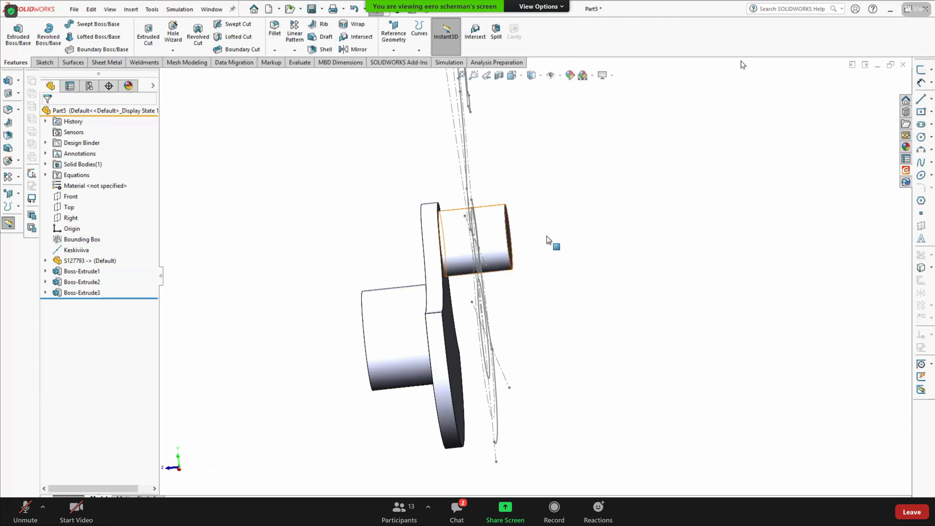
Step: Hide the layout sketch Sketch1-S127793 contained in the derived part S127793
{"action": "key", "text": "ctrl+7"}
{"action": "middle_click_drag", "start_coordinate": [541, 292], "coordinate": [557, 303]}
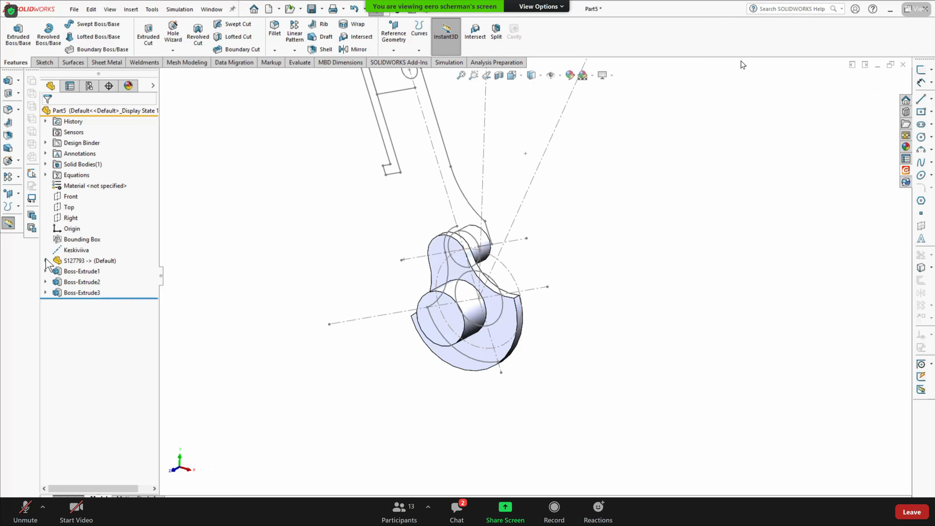
{"action": "left_click", "coordinate": [45, 260]}
{"action": "left_click", "coordinate": [56, 271]}
{"action": "left_click", "coordinate": [96, 282]}
{"action": "left_click", "coordinate": [97, 269]}
Step: Mirror the crank web and shaft journal extrusions, Boss-Extrude2 and Boss-Extrude3, about the Front plane
{"action": "left_click", "coordinate": [94, 303]}
{"action": "left_click", "coordinate": [81, 313], "text": "ctrl"}
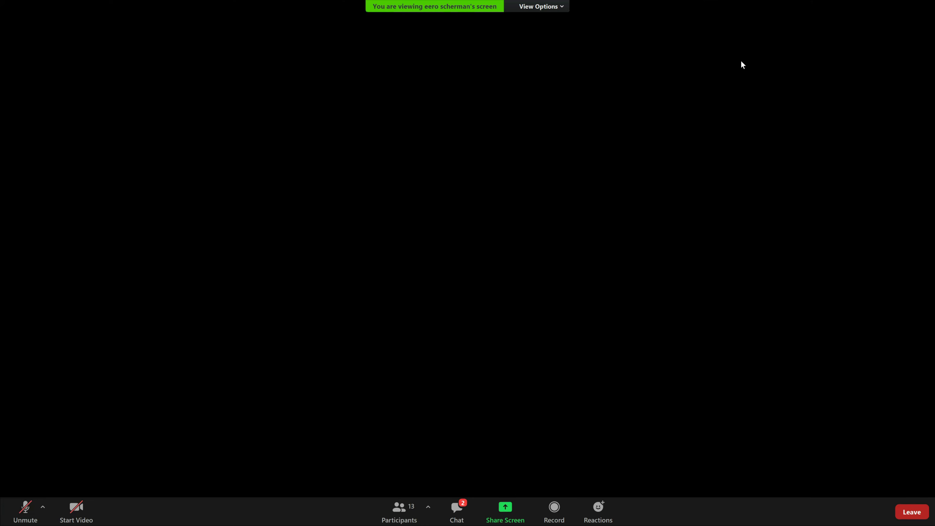
{"action": "left_click", "coordinate": [306, 85]}
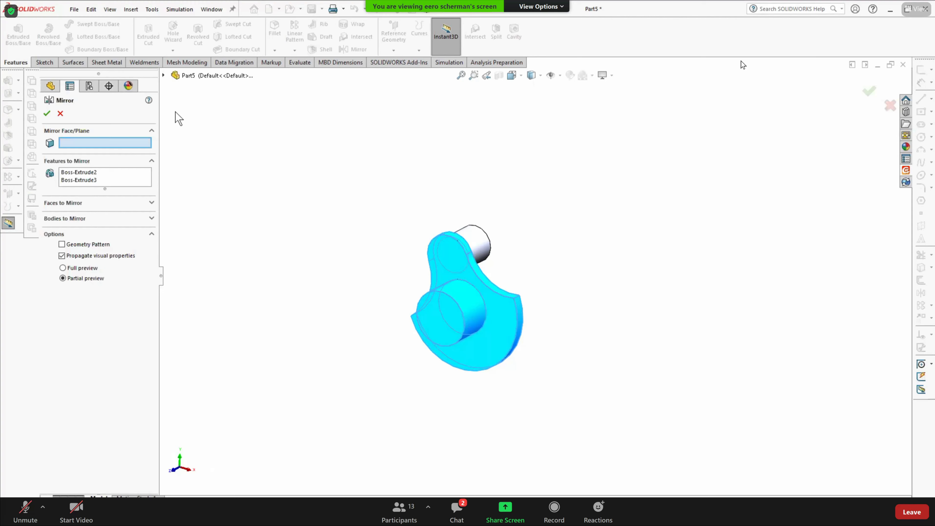
{"action": "left_click", "coordinate": [164, 75]}
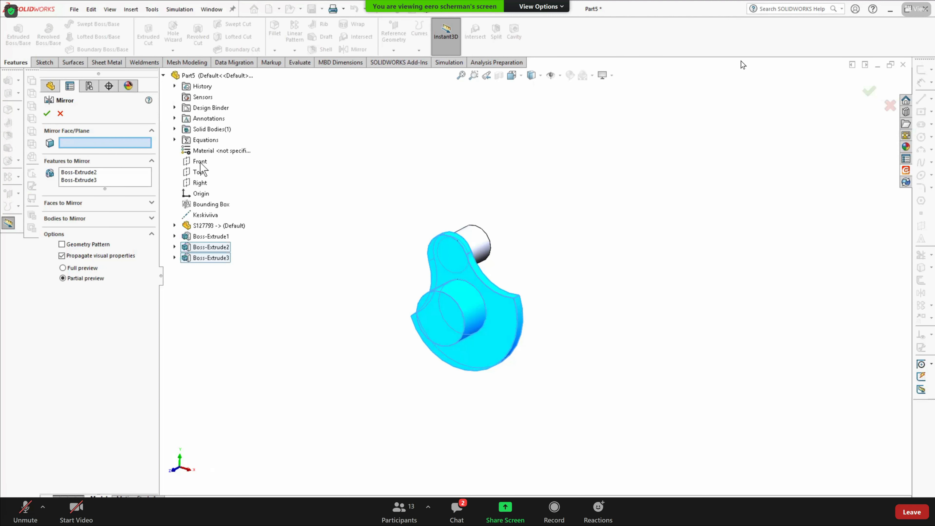
{"action": "left_click", "coordinate": [199, 162]}
{"action": "right_click", "coordinate": [350, 161]}
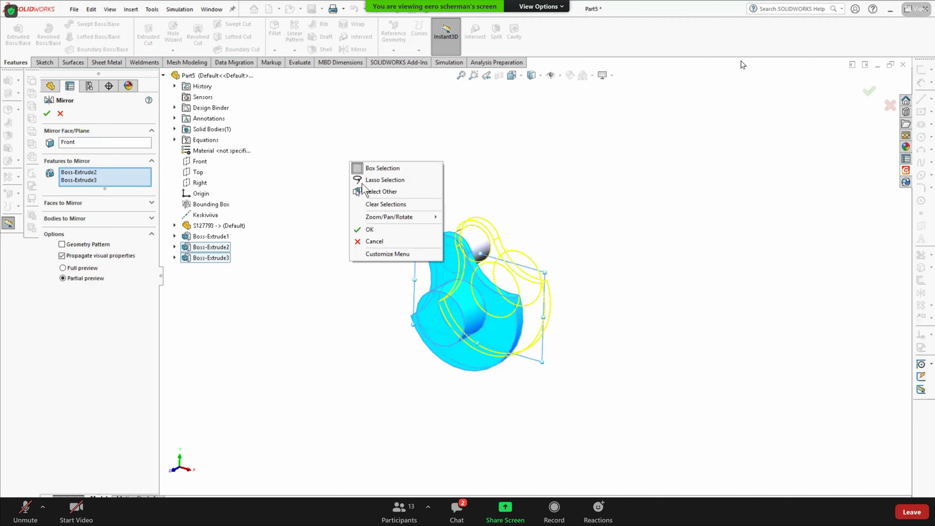
{"action": "left_click", "coordinate": [369, 229]}
{"action": "middle_click_drag", "start_coordinate": [429, 263], "coordinate": [392, 222]}
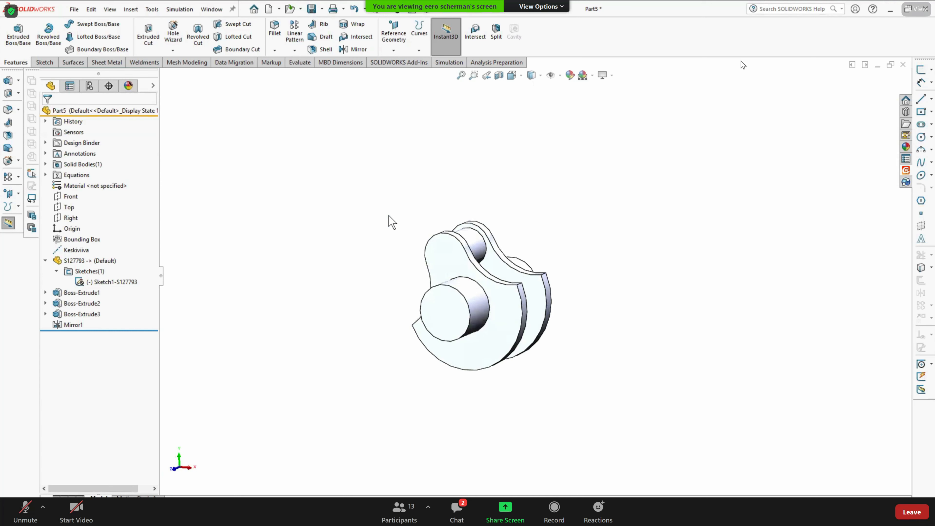
{"action": "left_click", "coordinate": [103, 281]}
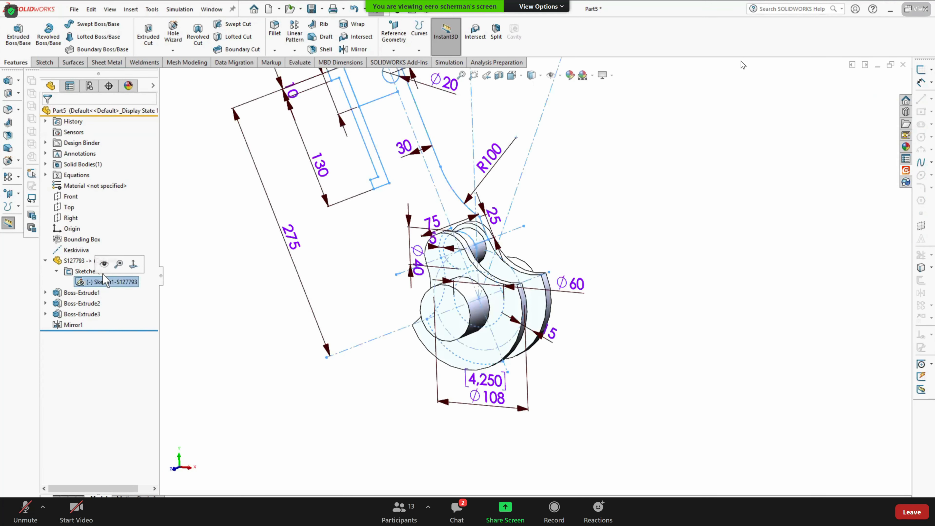
{"action": "left_click", "coordinate": [738, 283]}
{"action": "middle_click_drag", "start_coordinate": [577, 235], "coordinate": [670, 228]}
{"action": "middle_click_drag", "start_coordinate": [614, 238], "coordinate": [541, 267]}
Step: Give the crank part a new item number and the description Cranks, and save it as S136128.SLDPRT
{"action": "left_click", "coordinate": [906, 171]}
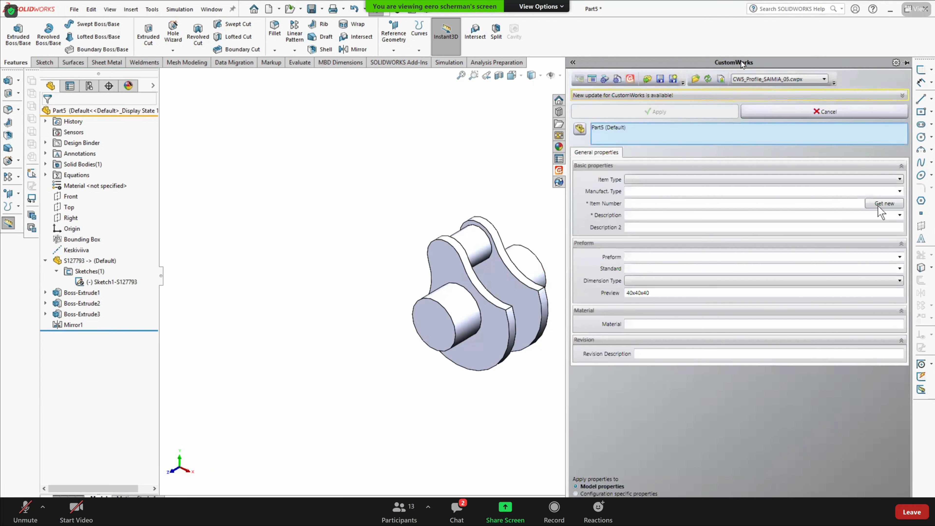
{"action": "left_click", "coordinate": [877, 205]}
{"action": "left_click", "coordinate": [704, 214]}
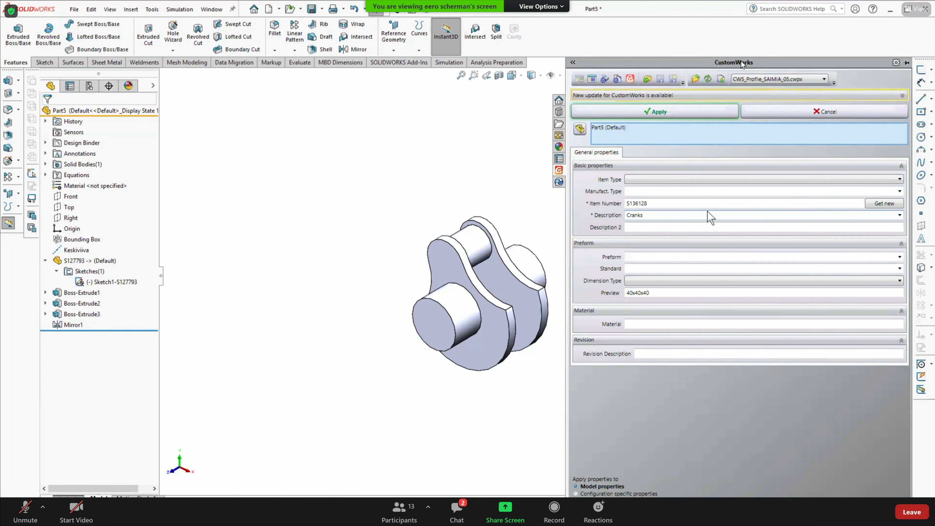
{"action": "left_click", "coordinate": [679, 114]}
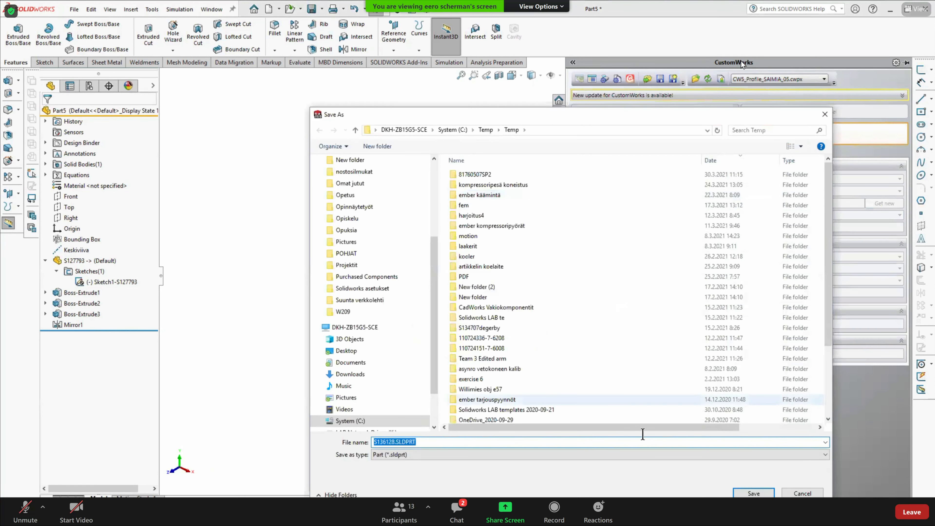
{"action": "left_click", "coordinate": [745, 492]}
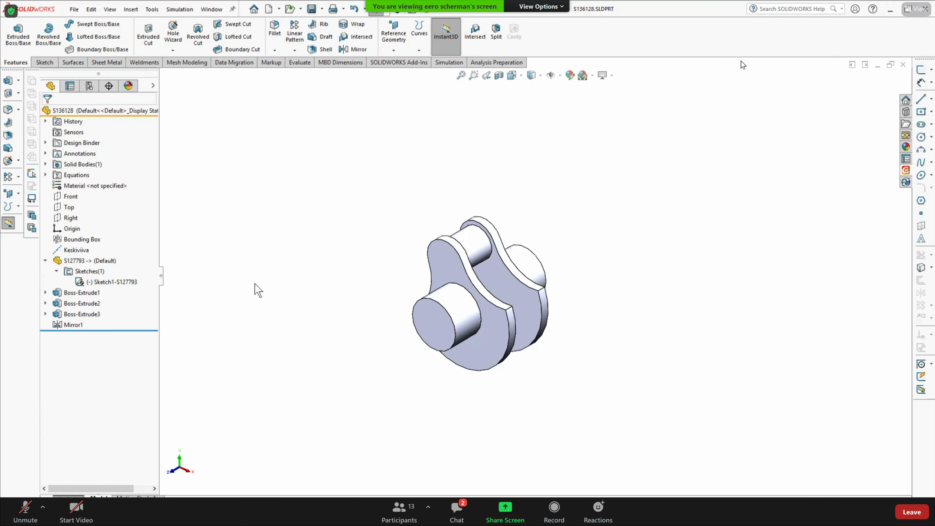
Step: Make a new assembly from the crank part with the assembly template and place S136128 at its origin
{"action": "left_click", "coordinate": [74, 9]}
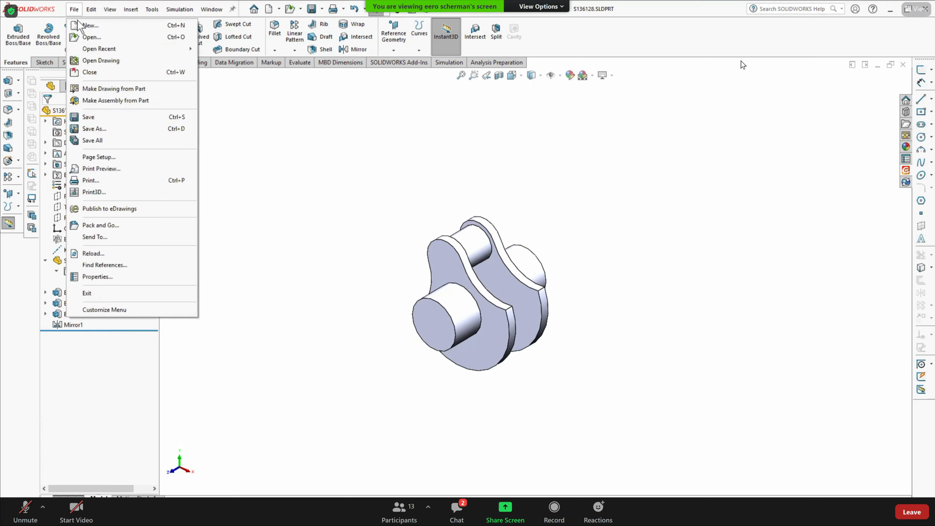
{"action": "left_click", "coordinate": [129, 103]}
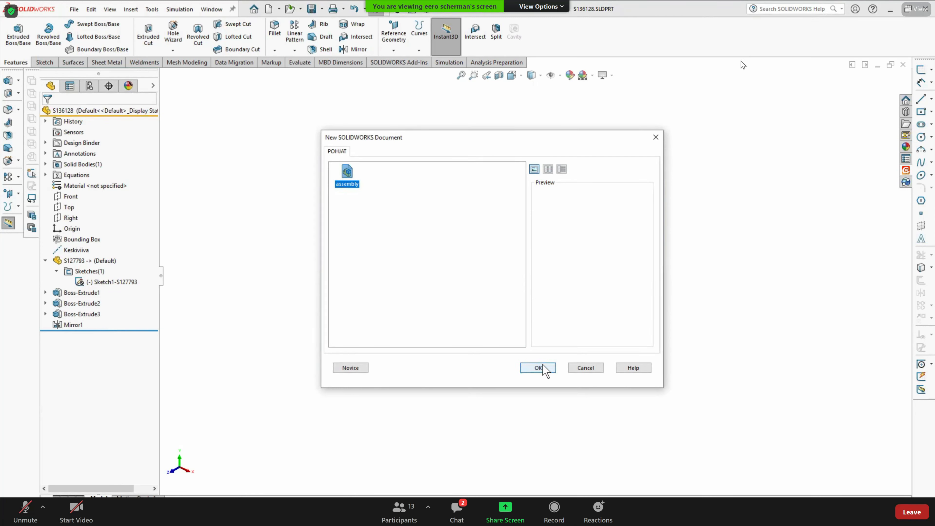
{"action": "left_click", "coordinate": [547, 368]}
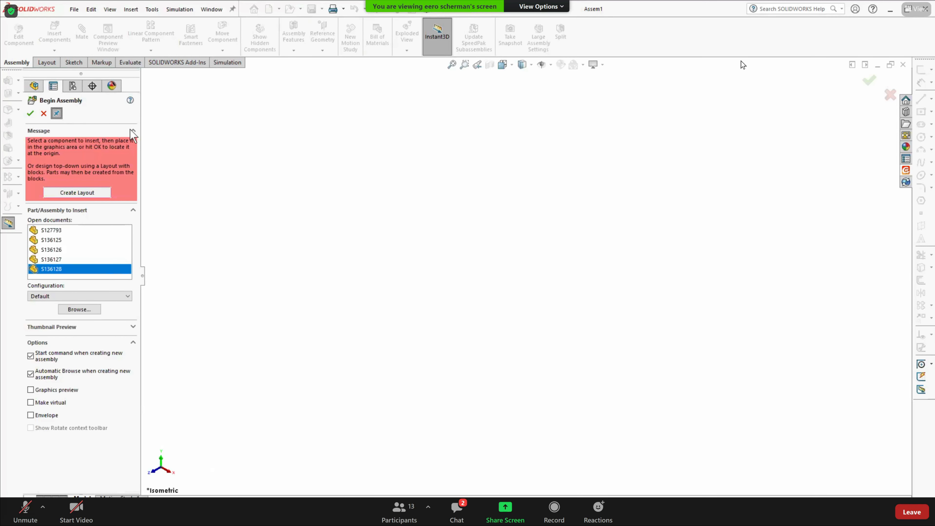
{"action": "left_click_drag", "start_coordinate": [141, 129], "coordinate": [237, 153]}
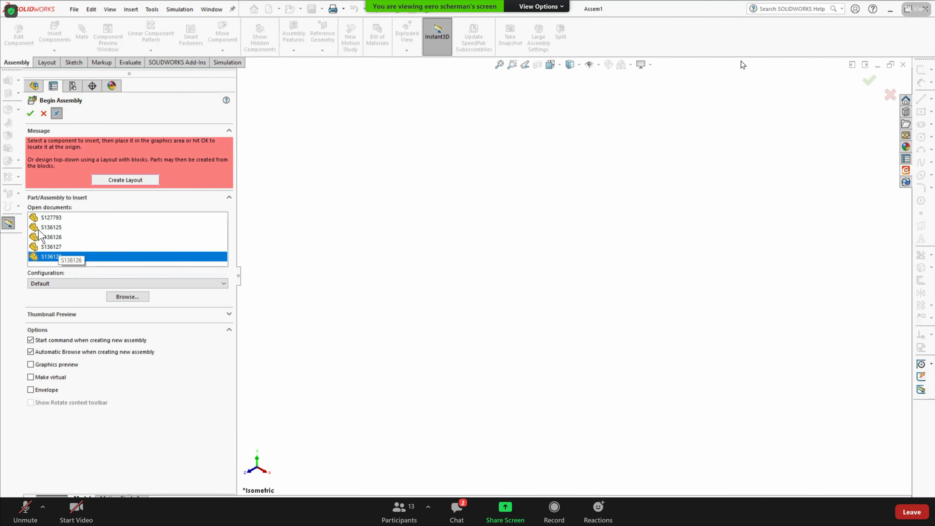
{"action": "left_click", "coordinate": [46, 253]}
{"action": "left_click", "coordinate": [31, 113]}
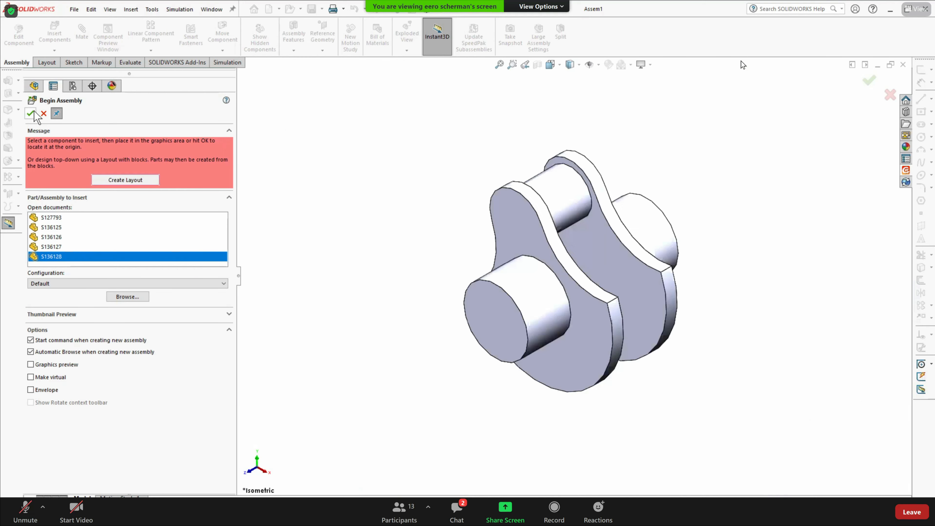
{"action": "left_click", "coordinate": [43, 113]}
Step: Compare the crank component's origin and Right plane with the origin and Right plane of the assembly
{"action": "left_click", "coordinate": [66, 228]}
{"action": "left_click", "coordinate": [29, 228]}
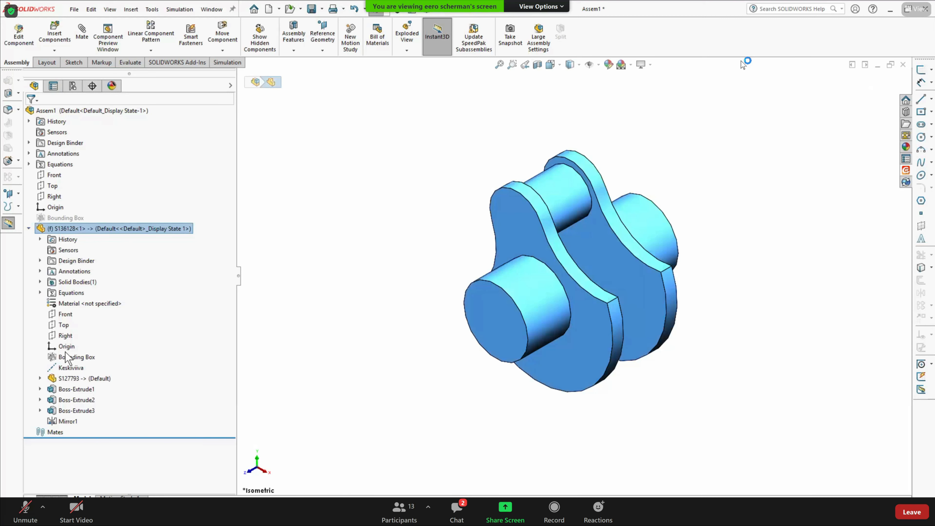
{"action": "left_click", "coordinate": [65, 348]}
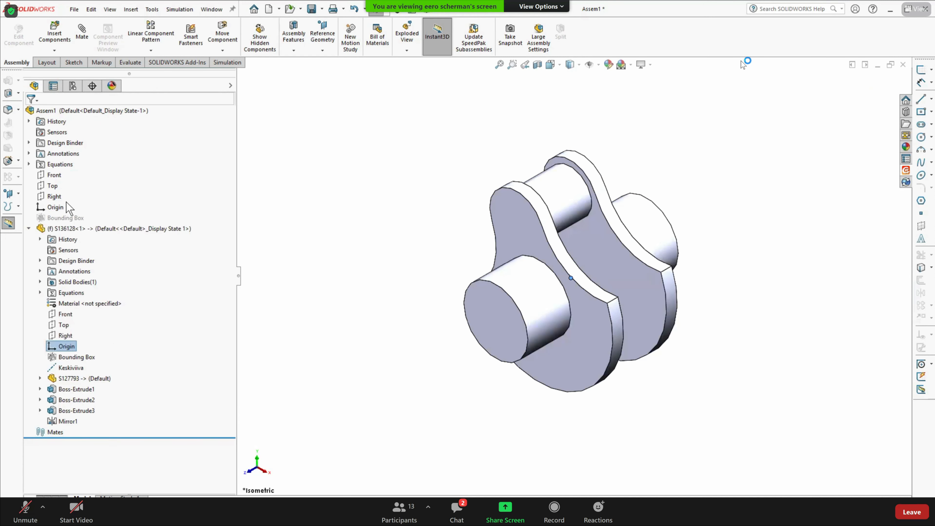
{"action": "left_click", "coordinate": [57, 212], "text": "ctrl"}
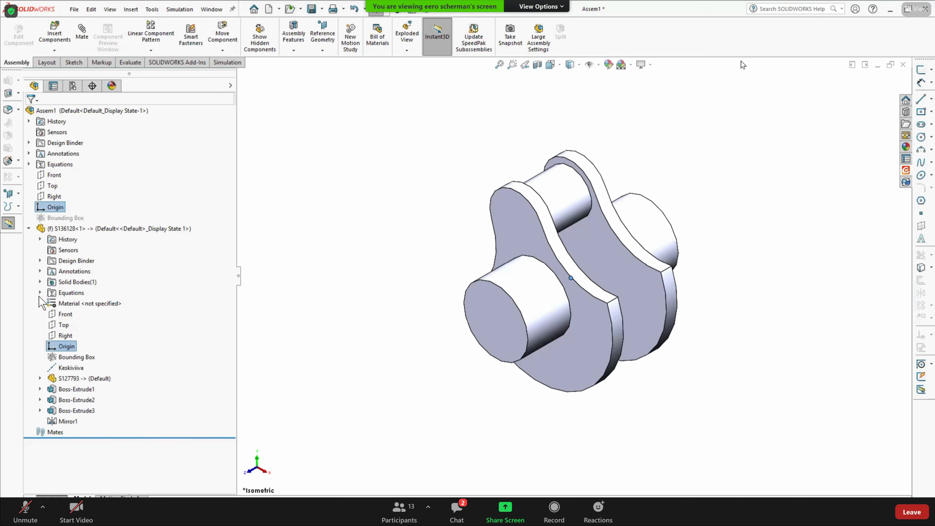
{"action": "left_click", "coordinate": [65, 335]}
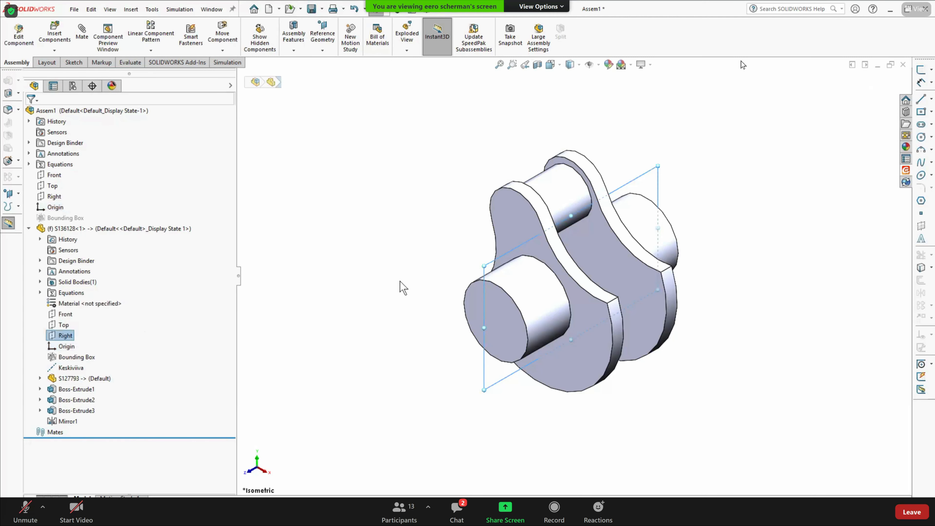
{"action": "left_click", "coordinate": [51, 197], "text": "ctrl"}
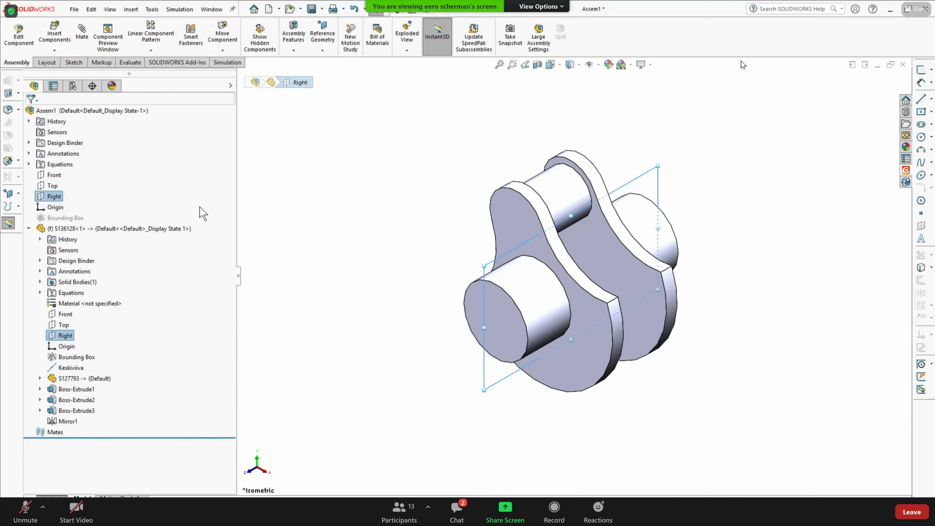
{"action": "left_click", "coordinate": [435, 236]}
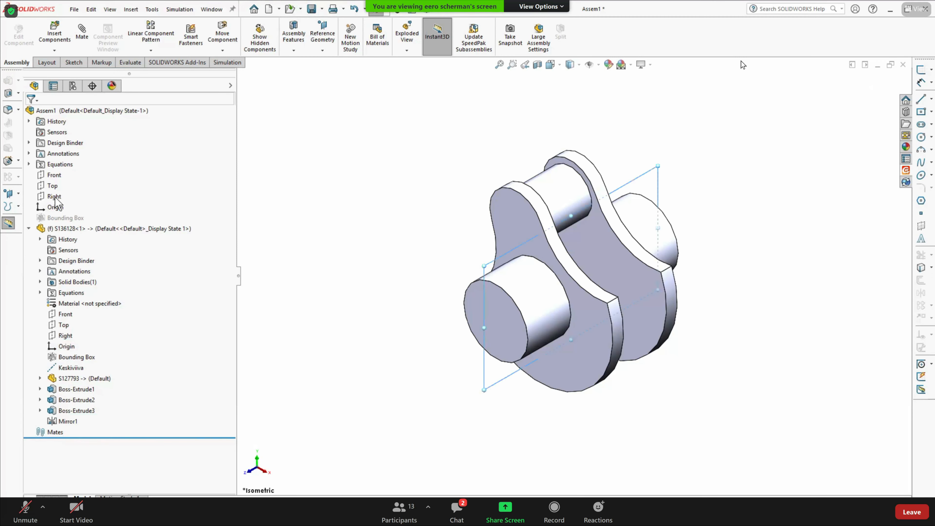
{"action": "left_click", "coordinate": [55, 197]}
{"action": "middle_click_drag", "start_coordinate": [351, 218], "coordinate": [362, 198]}
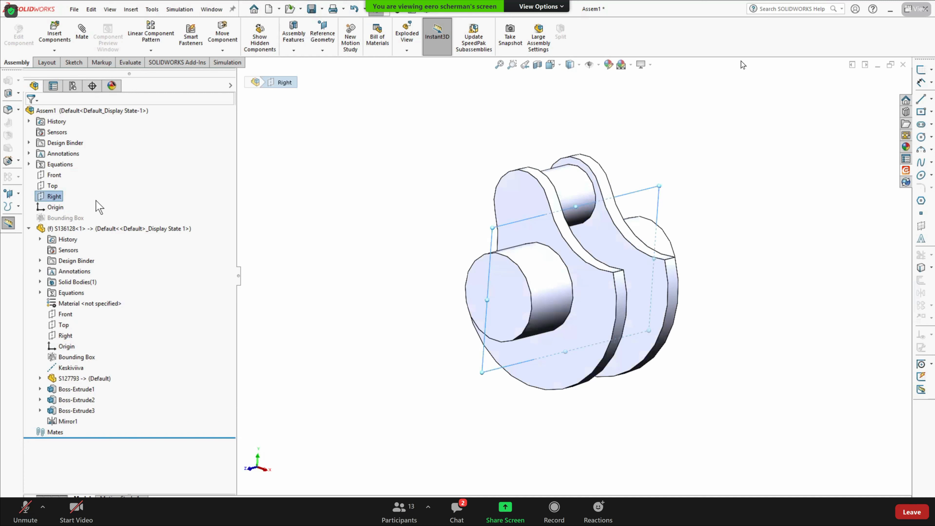
{"action": "left_click", "coordinate": [69, 333], "text": "ctrl"}
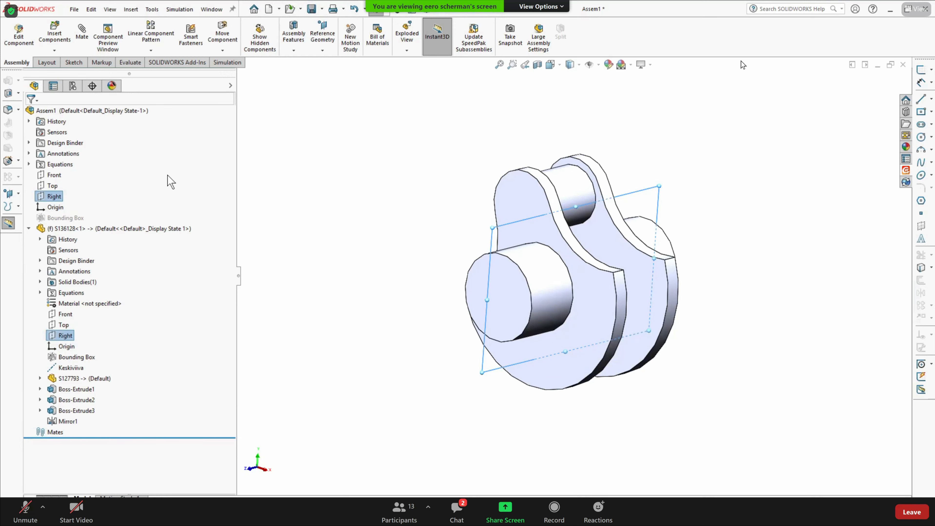
{"action": "left_click", "coordinate": [207, 107]}
Step: Insert the connecting rod part S136127 at the assembly origin
{"action": "key", "text": "z"}
{"action": "left_click", "coordinate": [54, 51]}
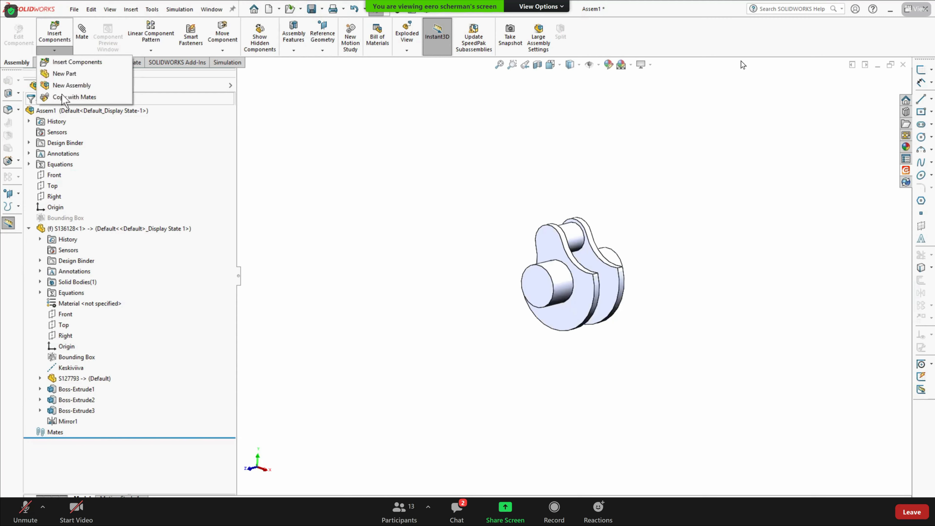
{"action": "left_click", "coordinate": [75, 62]}
{"action": "left_click", "coordinate": [62, 231]}
{"action": "left_click", "coordinate": [56, 113]}
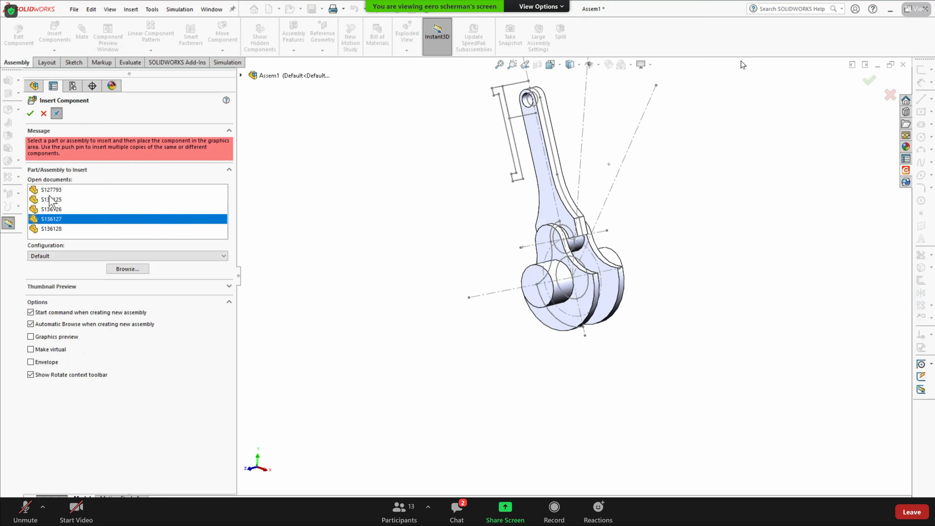
{"action": "left_click", "coordinate": [46, 209]}
{"action": "left_click", "coordinate": [29, 115]}
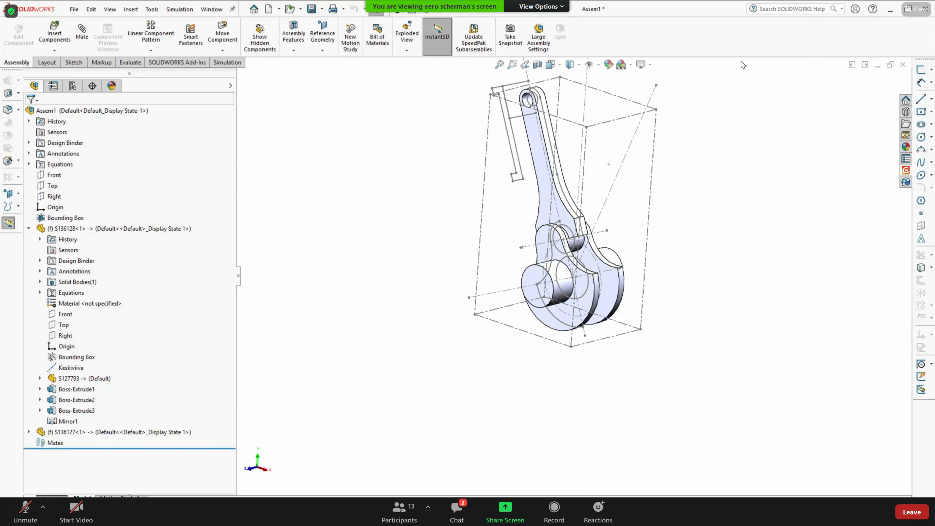
Step: Insert the piston part S136126 at the assembly origin
{"action": "left_click", "coordinate": [51, 40]}
{"action": "left_click", "coordinate": [59, 222]}
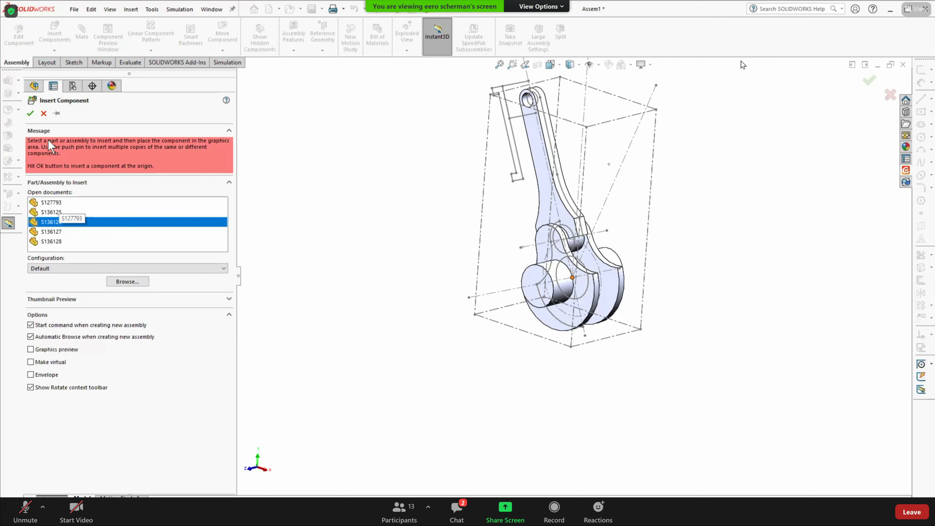
{"action": "left_click", "coordinate": [56, 114]}
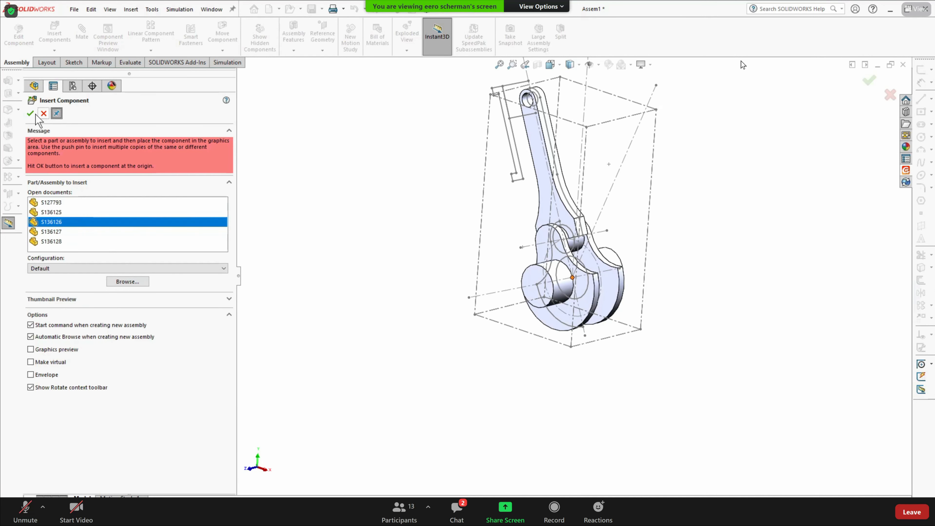
{"action": "left_click", "coordinate": [31, 113]}
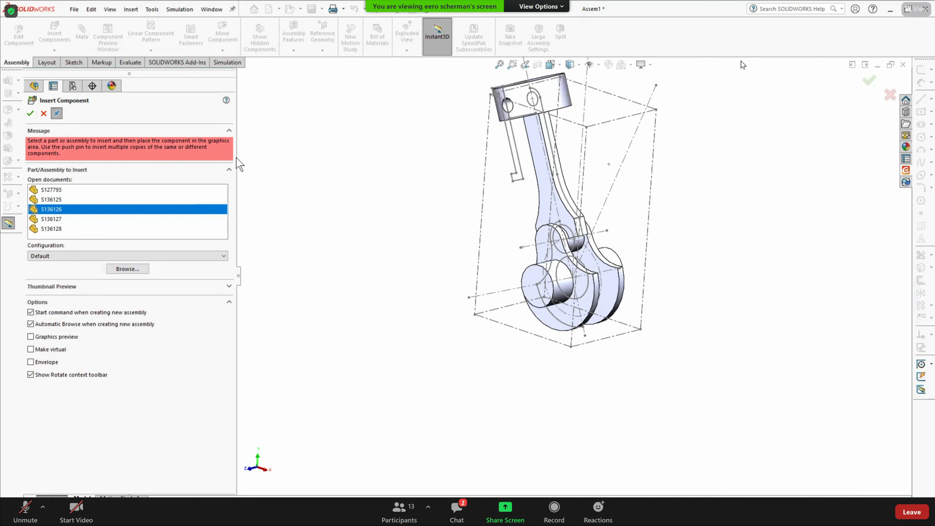
Step: Insert the cylinder part S136125 at the assembly origin
{"action": "left_click", "coordinate": [81, 200]}
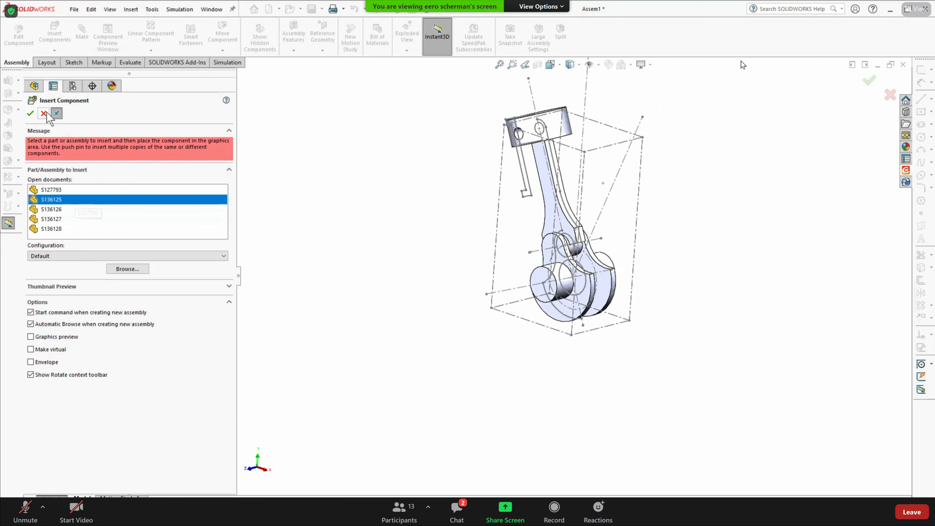
{"action": "left_click", "coordinate": [31, 113]}
{"action": "left_click", "coordinate": [54, 35]}
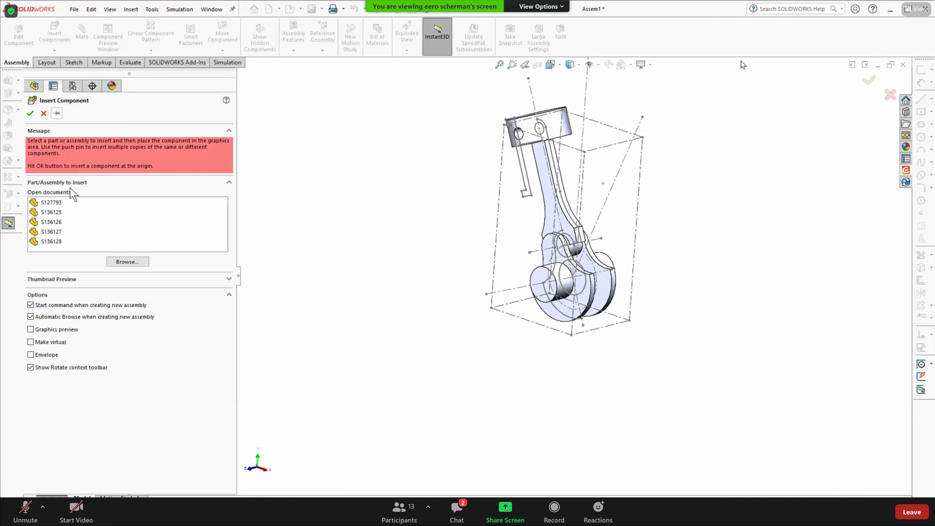
{"action": "left_click", "coordinate": [72, 212]}
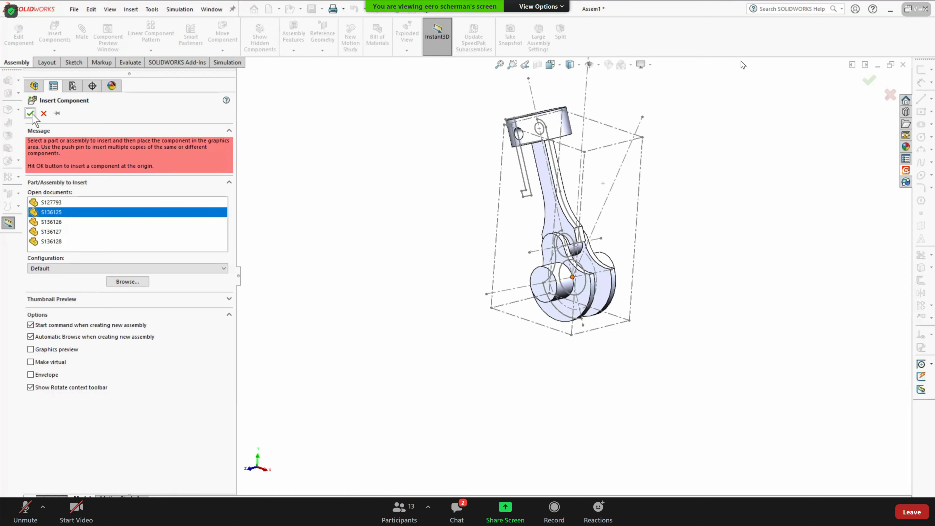
{"action": "left_click", "coordinate": [31, 114]}
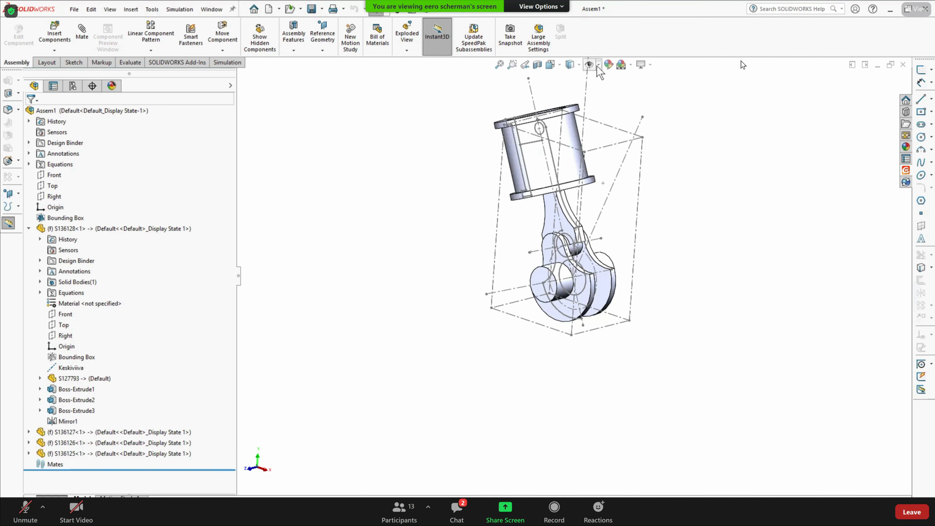
Step: Hide the sketches and bounding box lines in the assembly view and collapse the S136128 component
{"action": "left_click", "coordinate": [598, 65]}
{"action": "left_click", "coordinate": [603, 160]}
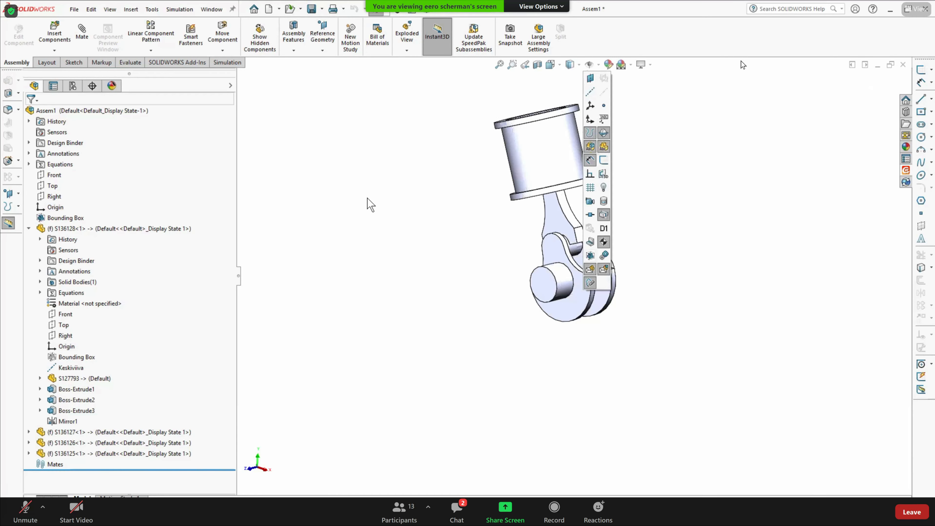
{"action": "left_click", "coordinate": [367, 198]}
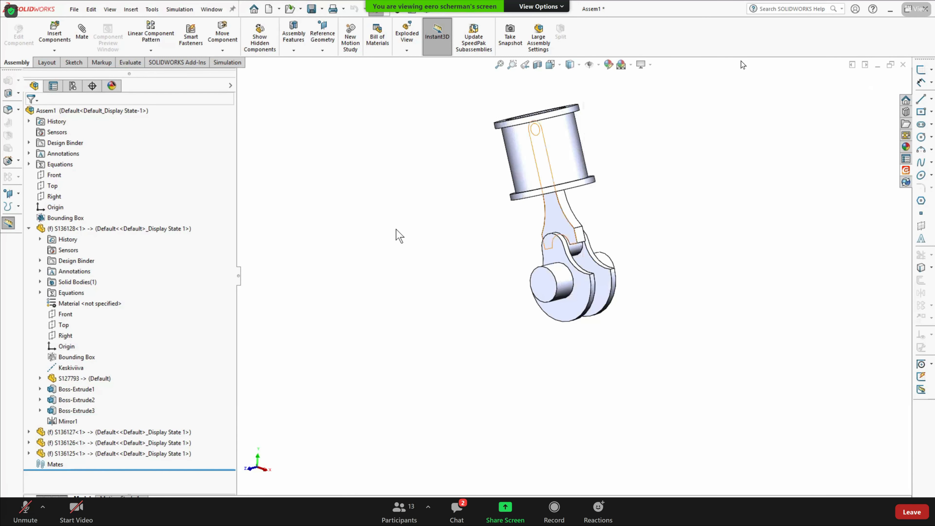
{"action": "left_click", "coordinate": [29, 229]}
{"action": "left_click", "coordinate": [55, 36]}
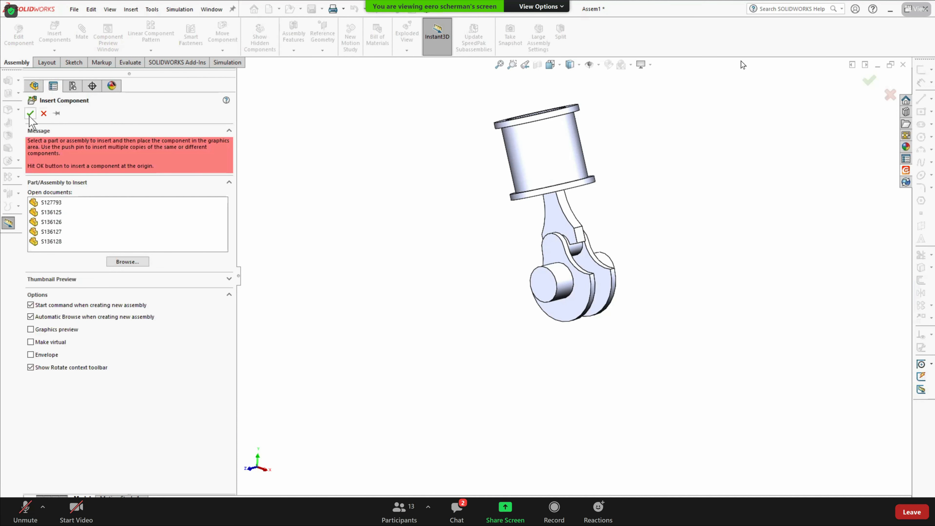
{"action": "left_click", "coordinate": [31, 113]}
{"action": "left_click", "coordinate": [63, 240]}
{"action": "middle_click_drag", "start_coordinate": [587, 217], "coordinate": [655, 189]}
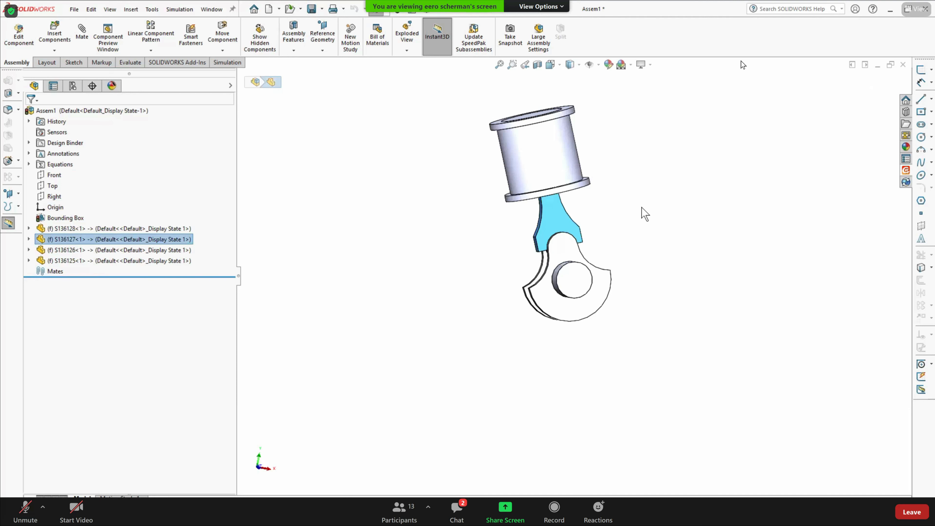
{"action": "left_click", "coordinate": [574, 290]}
{"action": "key", "text": "ctrl+8"}
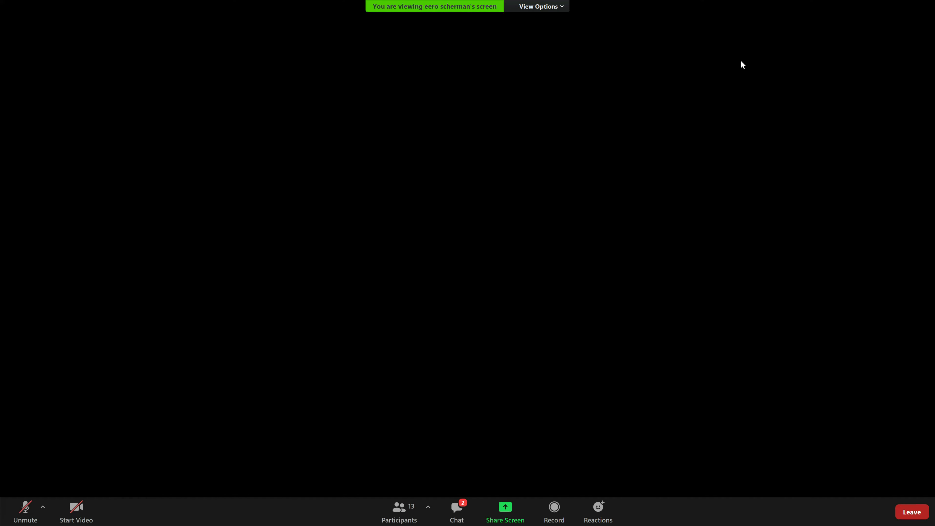
Step: Show the assembly in section view and turn on the display of its reference planes
{"action": "left_click", "coordinate": [530, 67]}
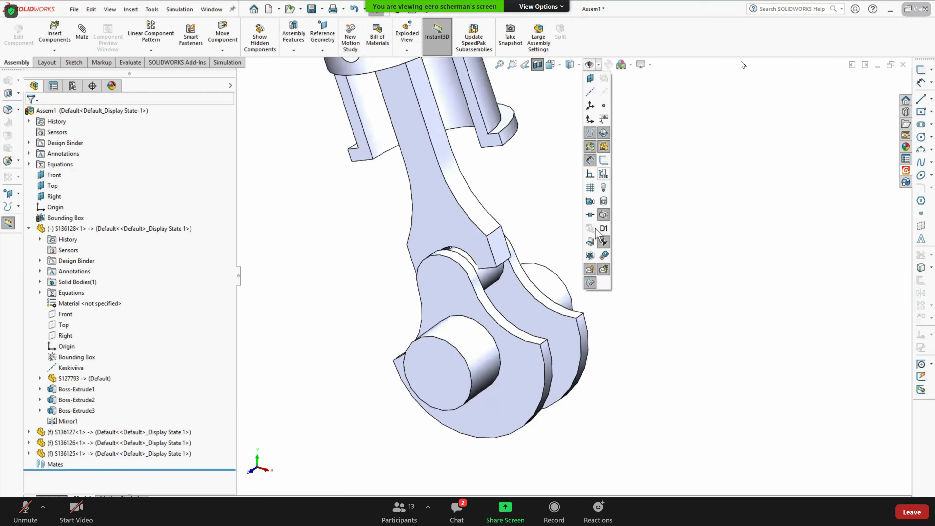
{"action": "left_click", "coordinate": [590, 78]}
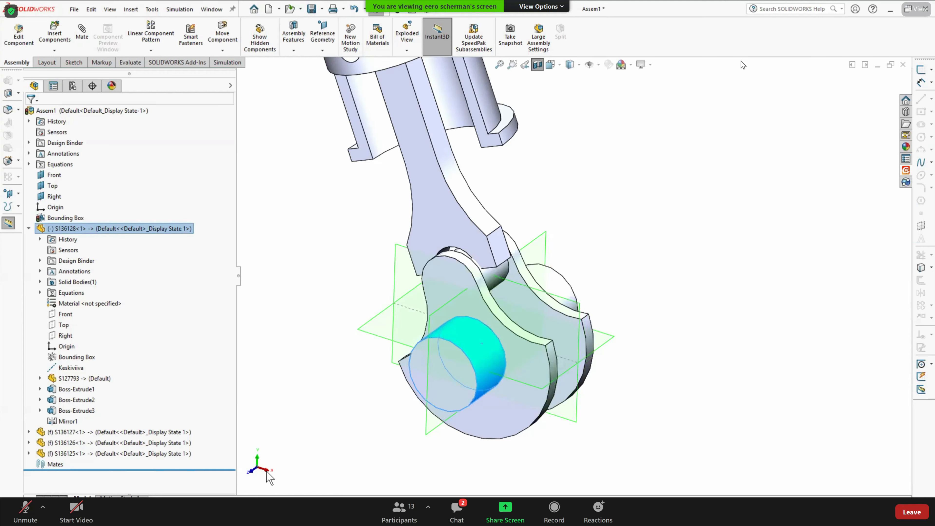
Step: Examine the location of the crank S136128's origin and its Keskiviiva axis
{"action": "left_click_drag", "start_coordinate": [460, 271], "coordinate": [387, 355]}
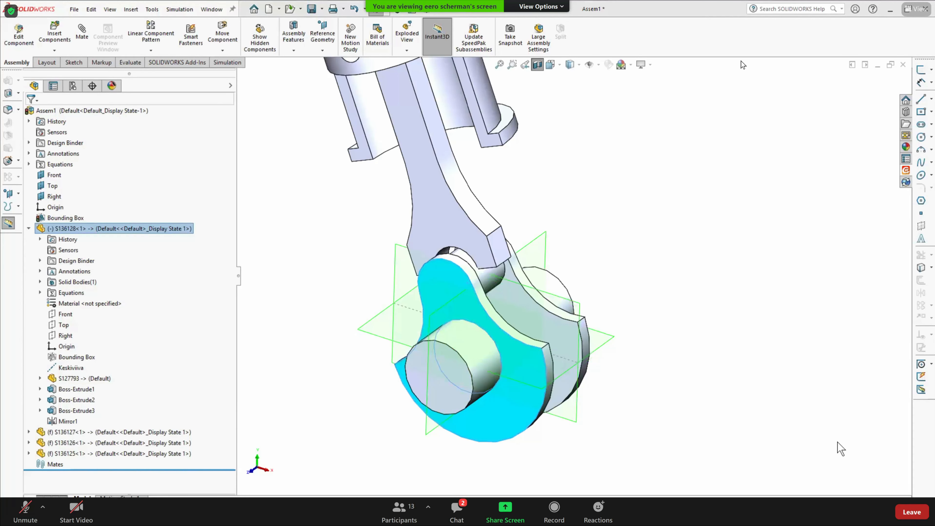
{"action": "left_click", "coordinate": [794, 398]}
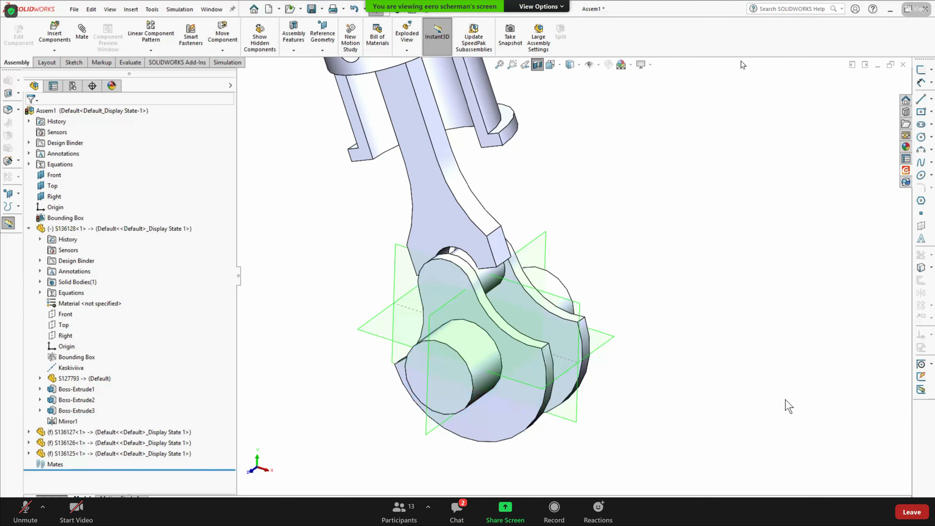
{"action": "left_click", "coordinate": [63, 347]}
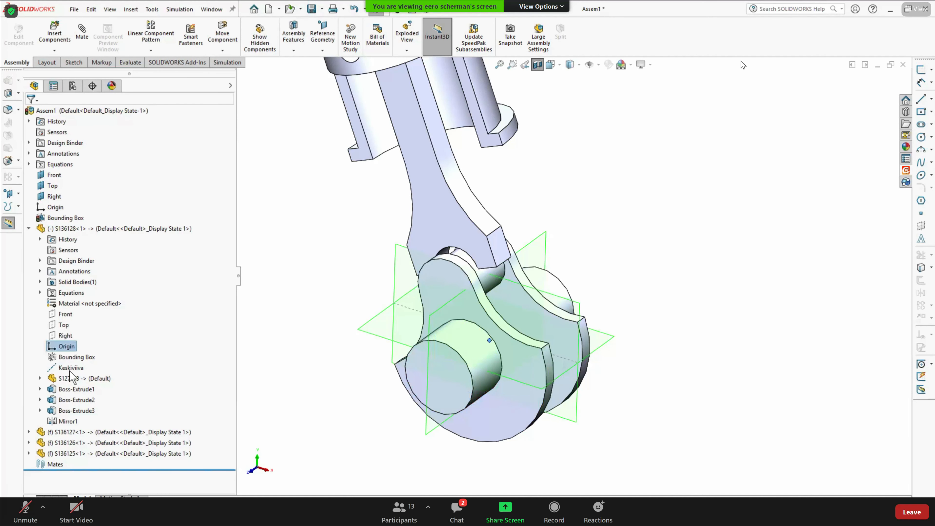
{"action": "left_click", "coordinate": [71, 368]}
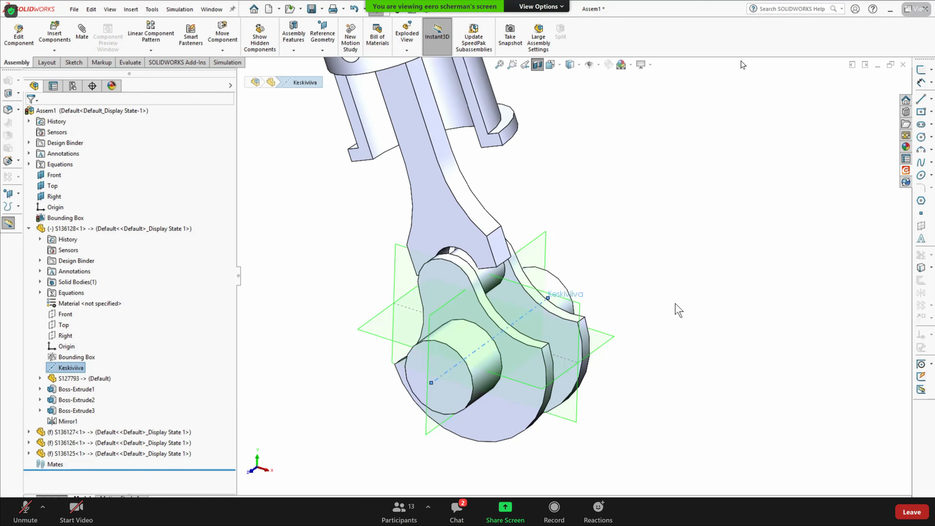
{"action": "right_click", "coordinate": [60, 370]}
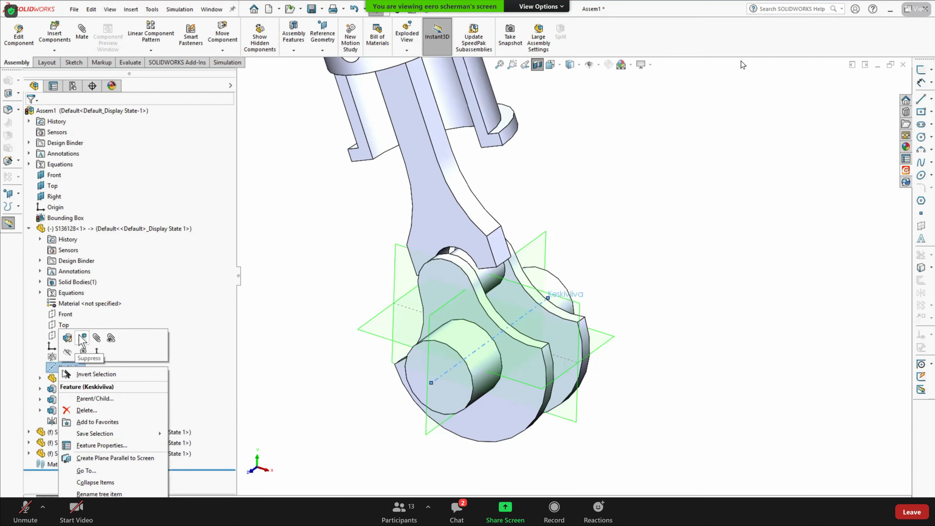
{"action": "left_click", "coordinate": [299, 296]}
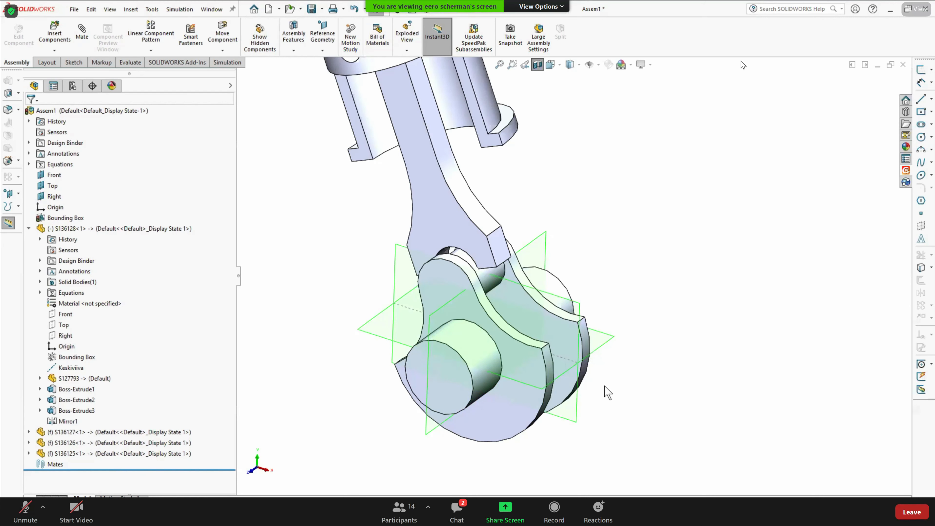
Step: Move the crank S136128 aside, away from the assembly origin and the connecting rod
{"action": "left_click", "coordinate": [463, 286]}
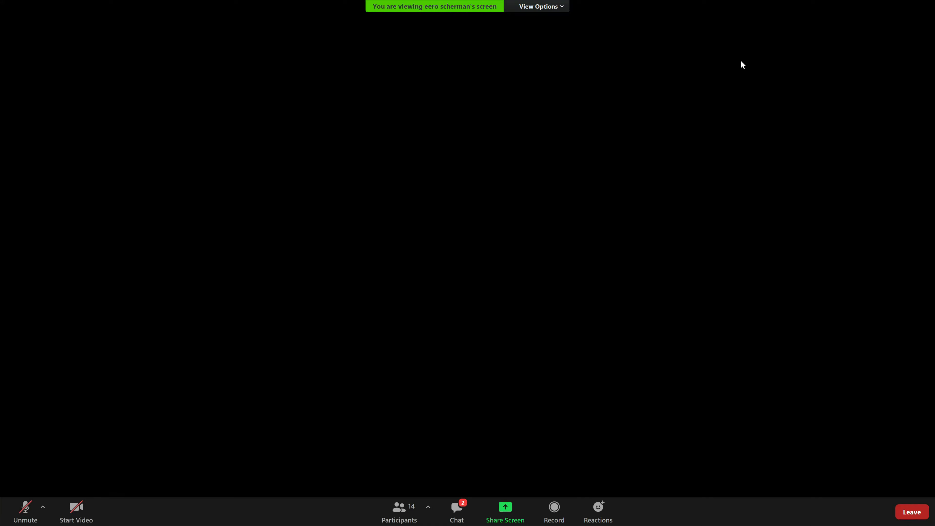
{"action": "left_click", "coordinate": [456, 268]}
{"action": "left_click_drag", "start_coordinate": [456, 268], "coordinate": [590, 288]}
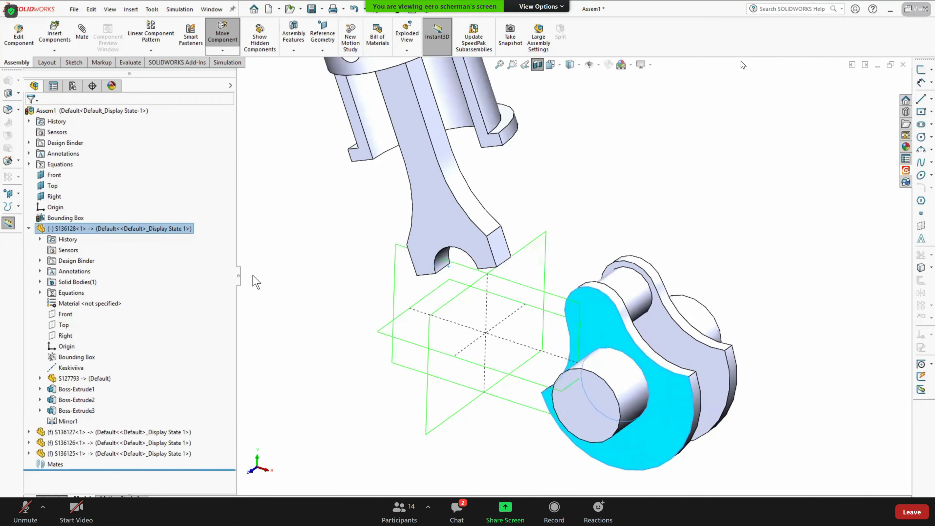
Step: Create a reference axis at the intersection of the assembly's Top and Right planes
{"action": "left_click", "coordinate": [49, 174]}
{"action": "left_click", "coordinate": [52, 185]}
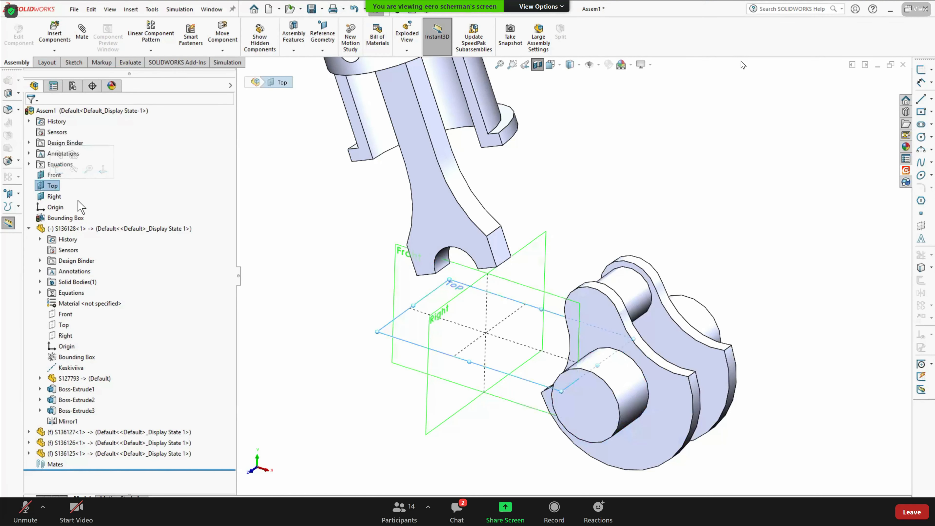
{"action": "left_click", "coordinate": [53, 196], "text": "ctrl"}
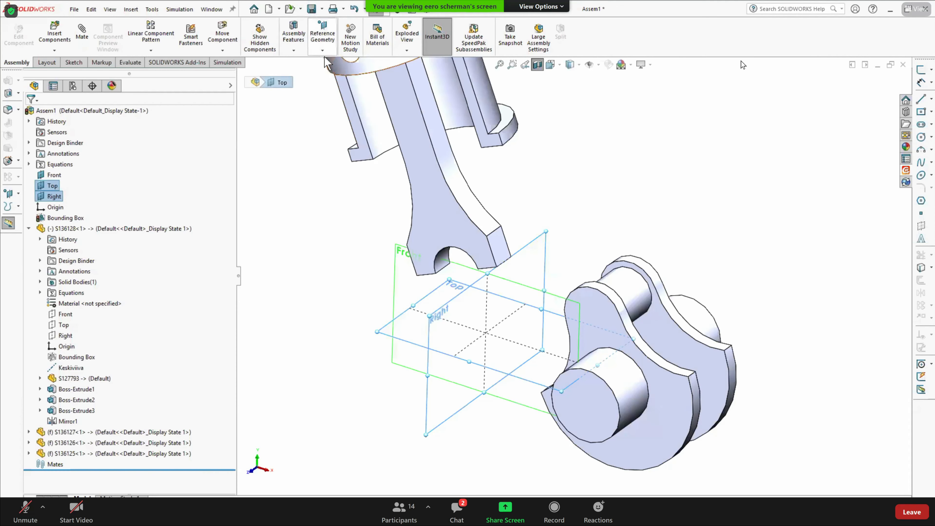
{"action": "left_click", "coordinate": [322, 46]}
{"action": "left_click", "coordinate": [332, 74]}
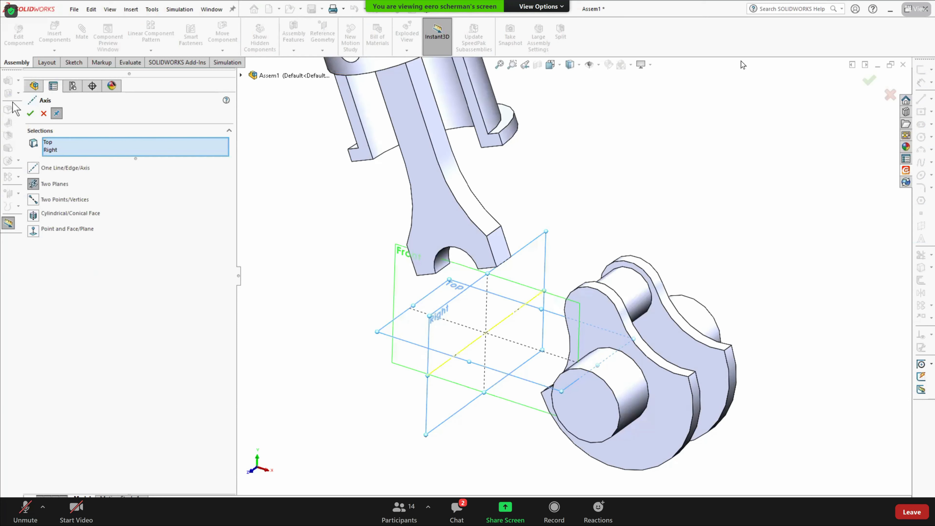
{"action": "left_click", "coordinate": [30, 114]}
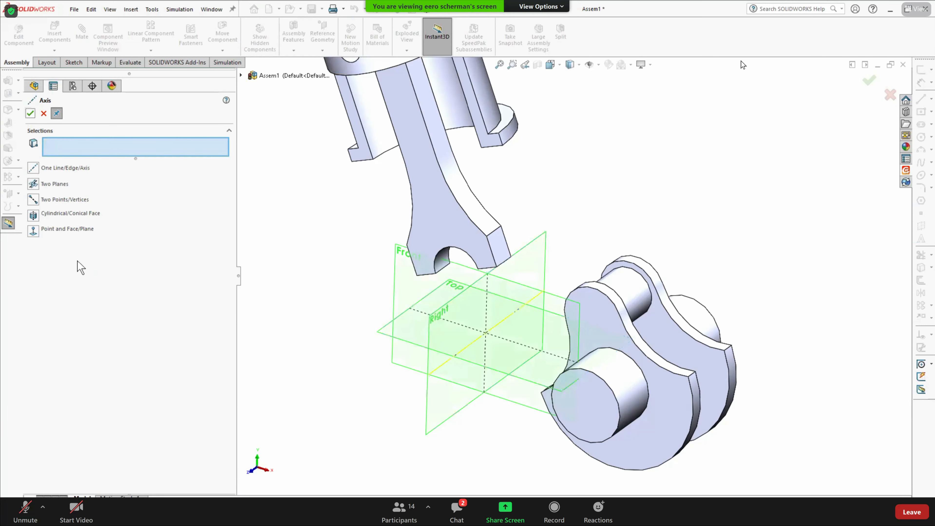
{"action": "left_click", "coordinate": [44, 114]}
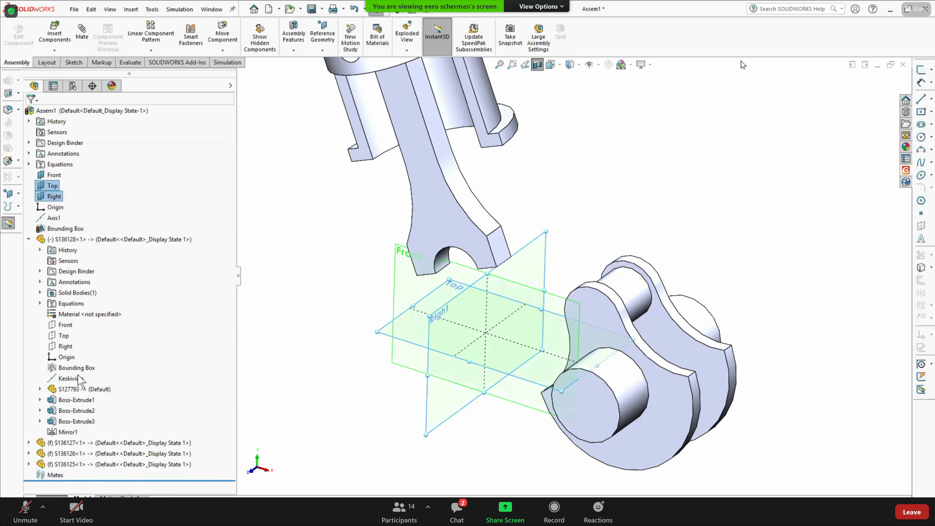
Step: Mate the crank's Keskiviiva axis to the assembly's Axis1 and move the crank to test the joint
{"action": "left_click", "coordinate": [82, 380]}
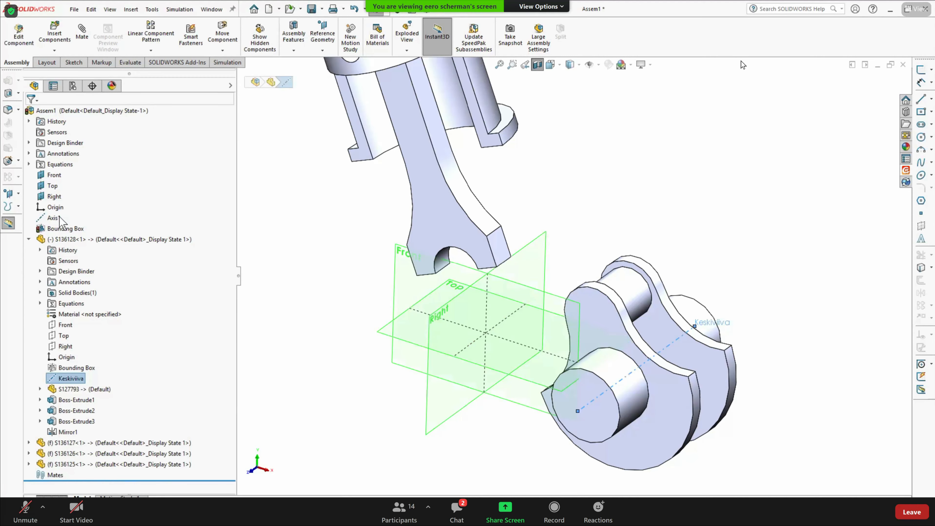
{"action": "left_click", "coordinate": [60, 219], "text": "ctrl"}
{"action": "left_click", "coordinate": [68, 222]}
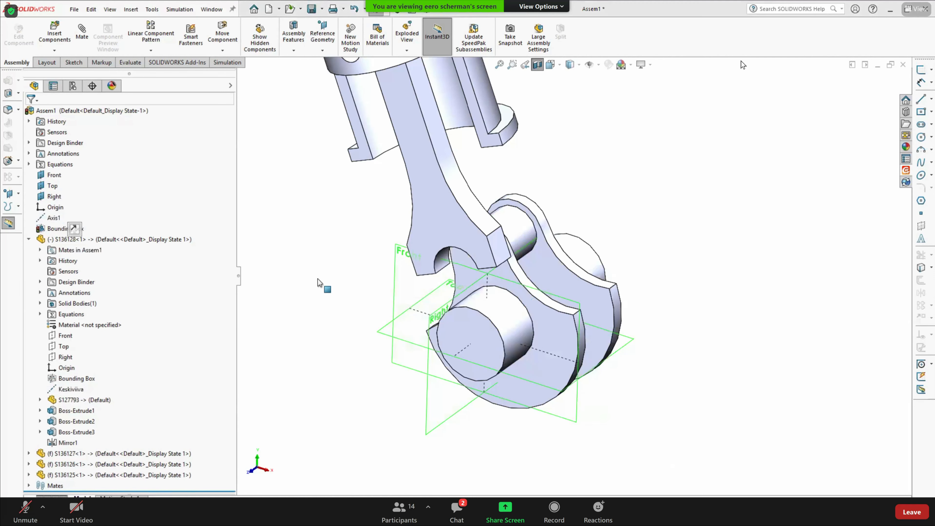
{"action": "left_click_drag", "start_coordinate": [515, 307], "coordinate": [495, 330]}
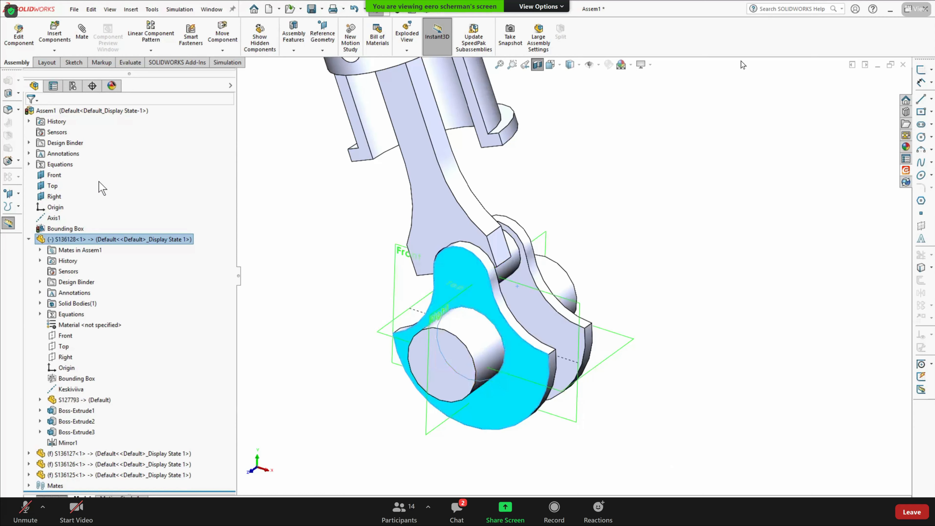
Step: Mate the crank's Front plane to the assembly's Front plane and rotate the crank to test its motion
{"action": "left_click", "coordinate": [65, 335]}
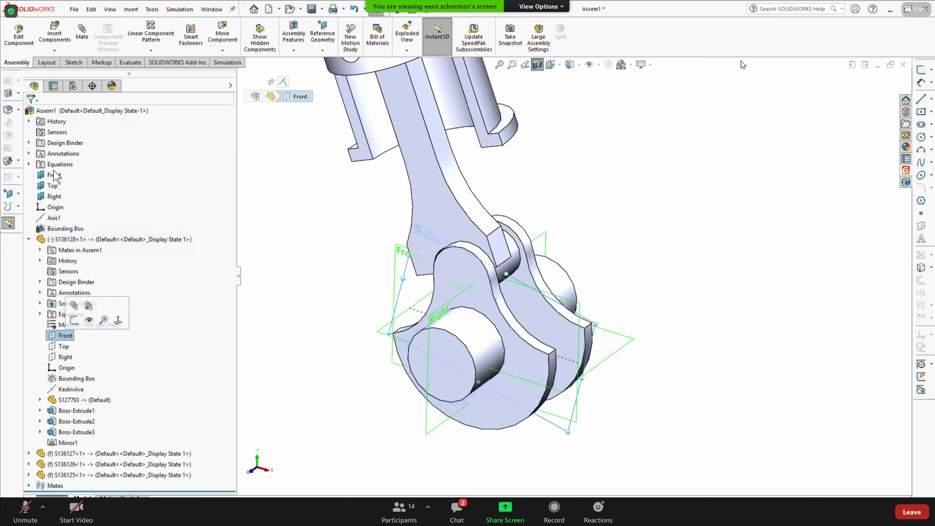
{"action": "left_click", "coordinate": [51, 174], "text": "ctrl"}
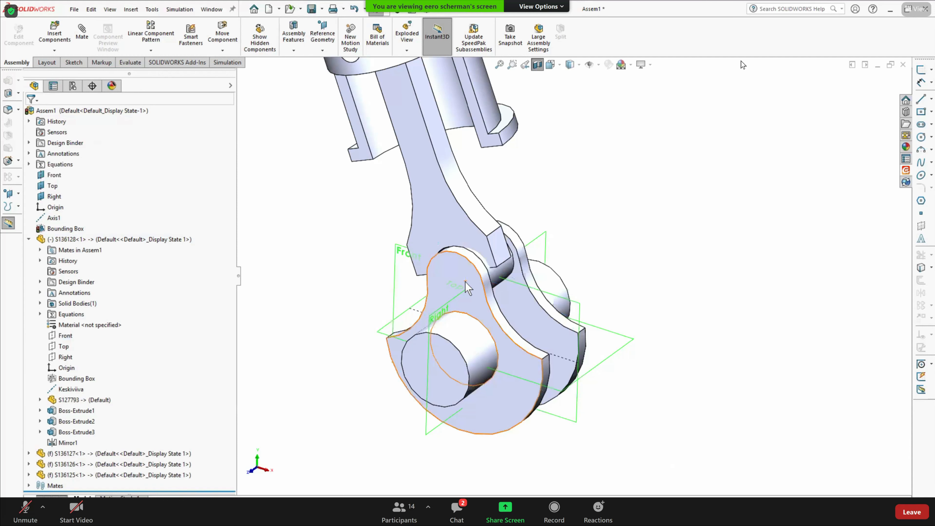
{"action": "left_click", "coordinate": [462, 275]}
{"action": "left_click", "coordinate": [484, 315]}
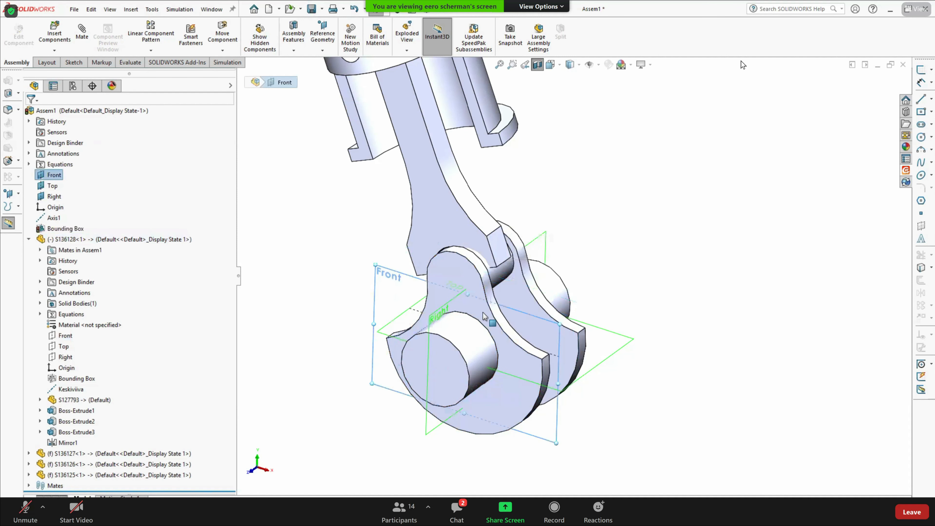
{"action": "left_click", "coordinate": [473, 286]}
{"action": "left_click_drag", "start_coordinate": [473, 287], "coordinate": [37, 243]}
{"action": "left_click", "coordinate": [30, 239]}
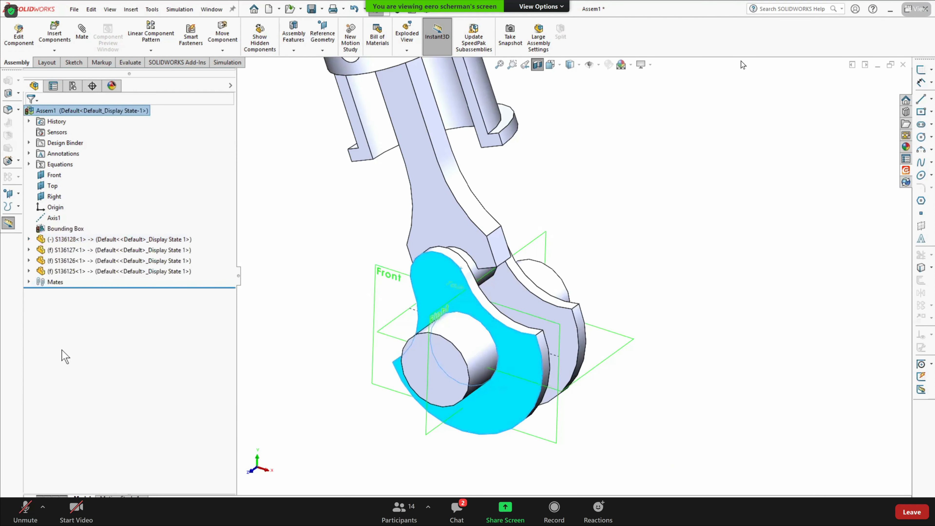
Step: Examine the crank's origin against the assembly planes and the cylinder's placement in front and top views
{"action": "left_click", "coordinate": [68, 368]}
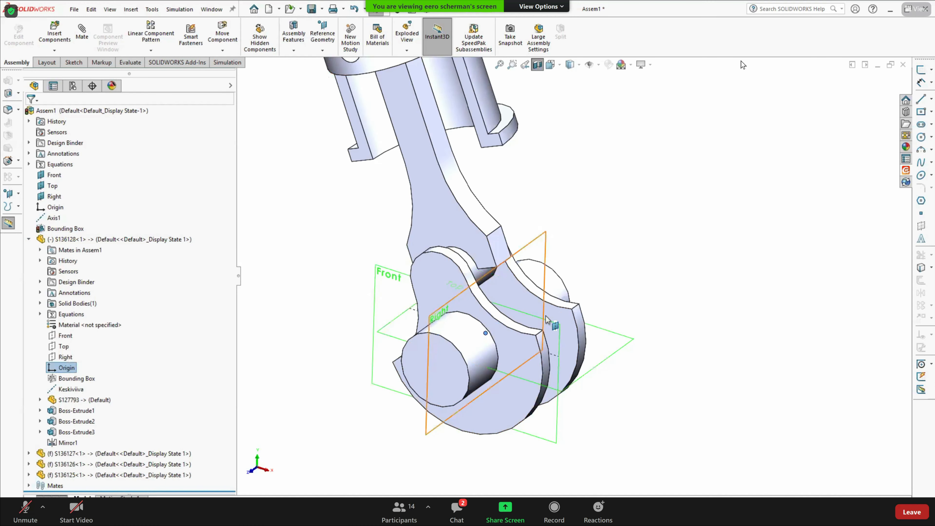
{"action": "middle_click_drag", "start_coordinate": [477, 322], "coordinate": [433, 327]}
{"action": "middle_click_drag", "start_coordinate": [537, 318], "coordinate": [489, 360]}
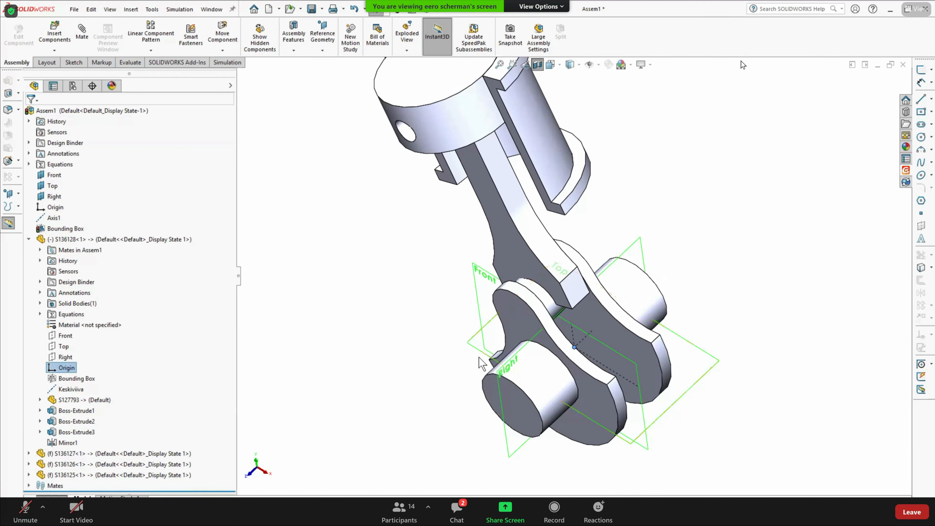
{"action": "middle_click_drag", "start_coordinate": [478, 363], "coordinate": [626, 339]}
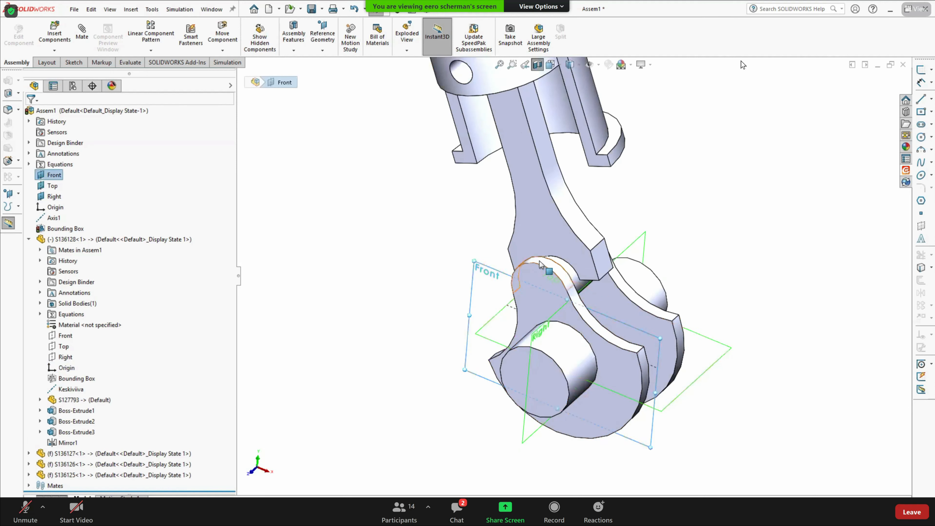
{"action": "mouse_move", "coordinate": [538, 262]}
{"action": "left_mouse_down"}
{"action": "mouse_move", "coordinate": [631, 446]}
{"action": "mouse_move", "coordinate": [699, 350]}
{"action": "mouse_move", "coordinate": [736, 233]}
{"action": "mouse_move", "coordinate": [549, 328]}
{"action": "mouse_move", "coordinate": [473, 449]}
{"action": "mouse_move", "coordinate": [662, 405]}
{"action": "mouse_move", "coordinate": [820, 327]}
{"action": "mouse_move", "coordinate": [494, 377]}
{"action": "mouse_move", "coordinate": [554, 309]}
{"action": "mouse_move", "coordinate": [539, 304]}
{"action": "mouse_move", "coordinate": [381, 363]}
{"action": "mouse_move", "coordinate": [457, 398]}
{"action": "mouse_move", "coordinate": [521, 283]}
{"action": "mouse_move", "coordinate": [553, 271]}
{"action": "left_mouse_up"}
{"action": "key", "text": "ctrl+1"}
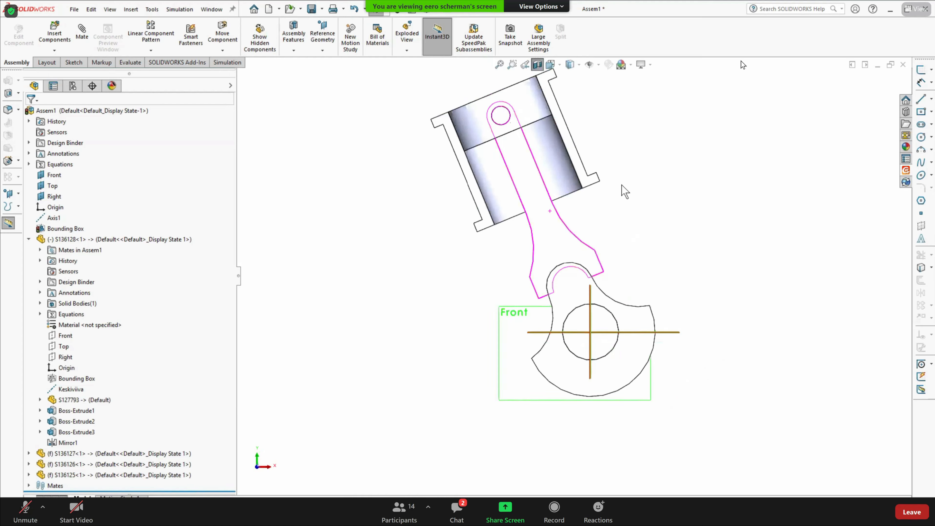
{"action": "left_click", "coordinate": [556, 183]}
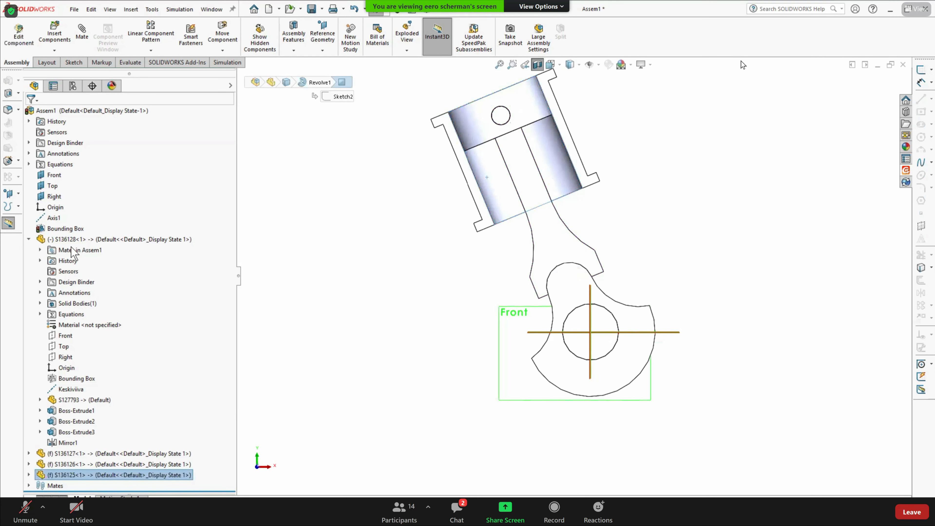
{"action": "left_click", "coordinate": [29, 239]}
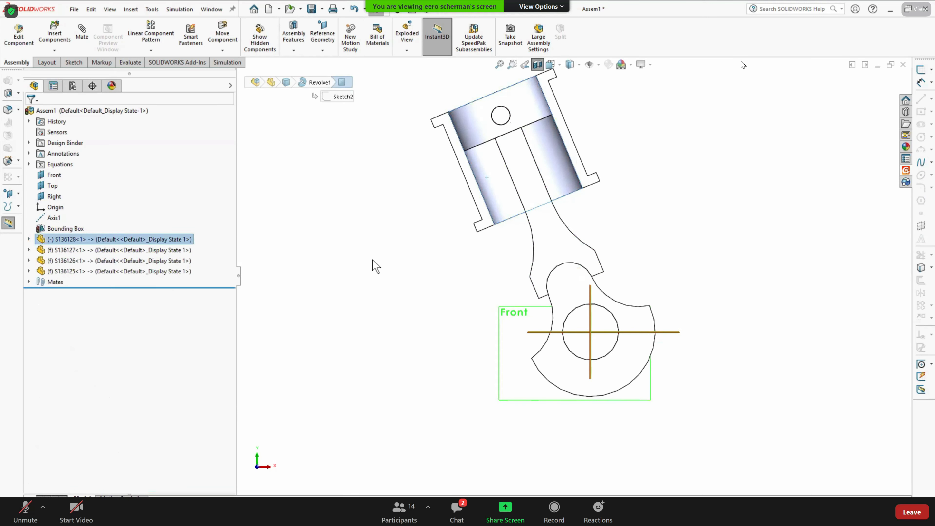
{"action": "left_click", "coordinate": [128, 270]}
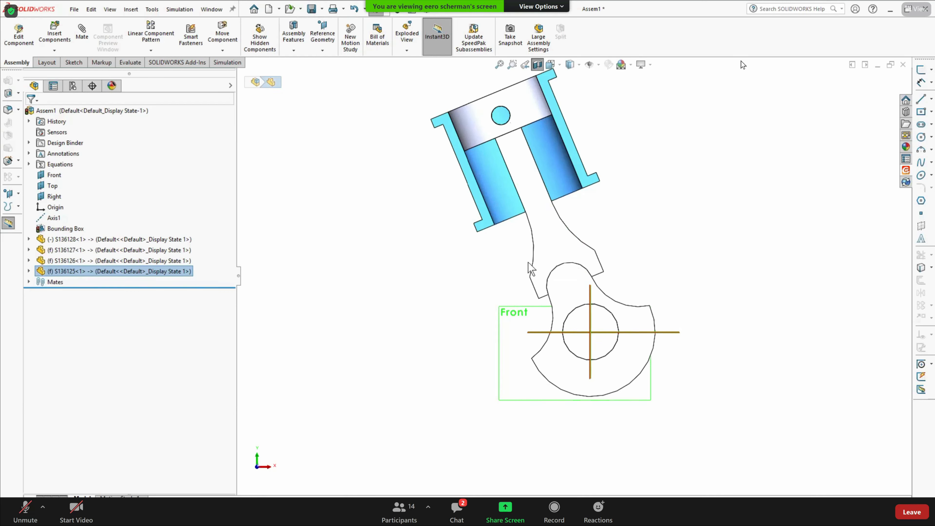
{"action": "key", "text": "ctrl+5"}
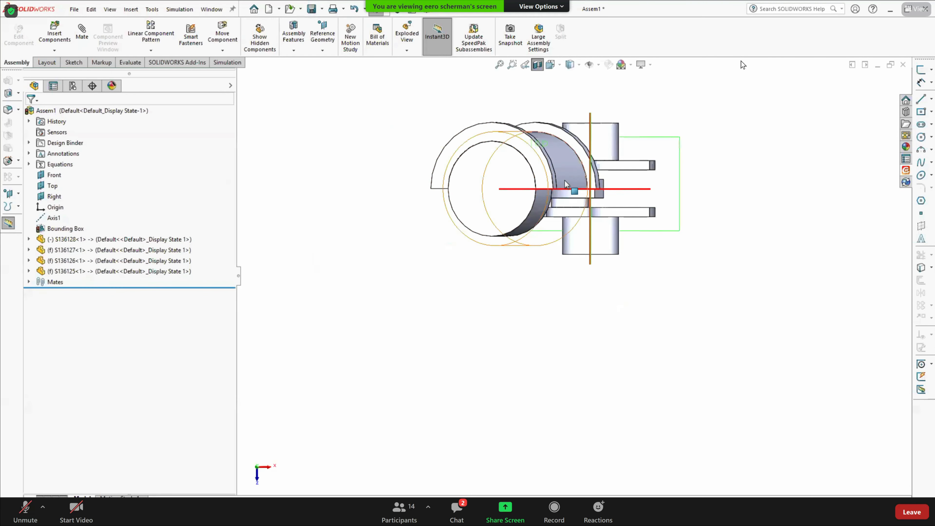
{"action": "left_click", "coordinate": [566, 184]}
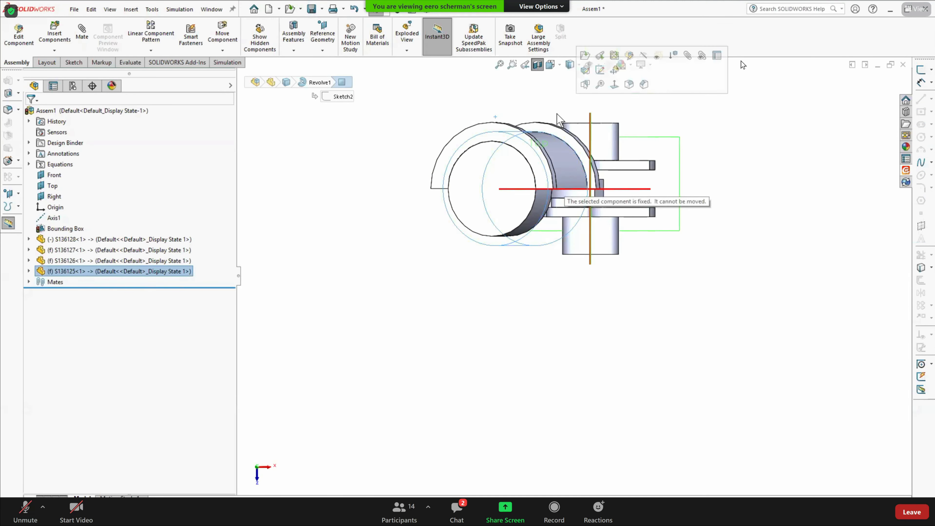
{"action": "key", "text": "ctrl+1"}
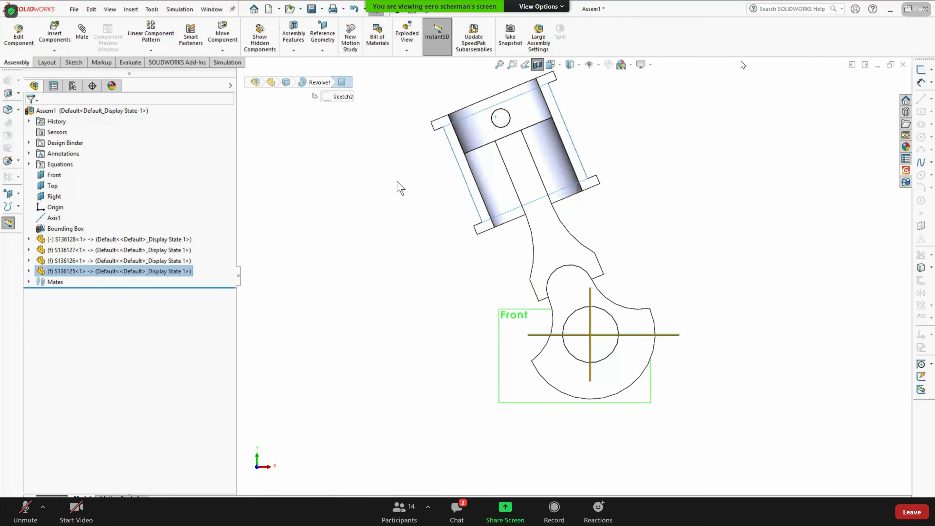
Step: Float the fixed cylinder component S136125
{"action": "left_click", "coordinate": [30, 271]}
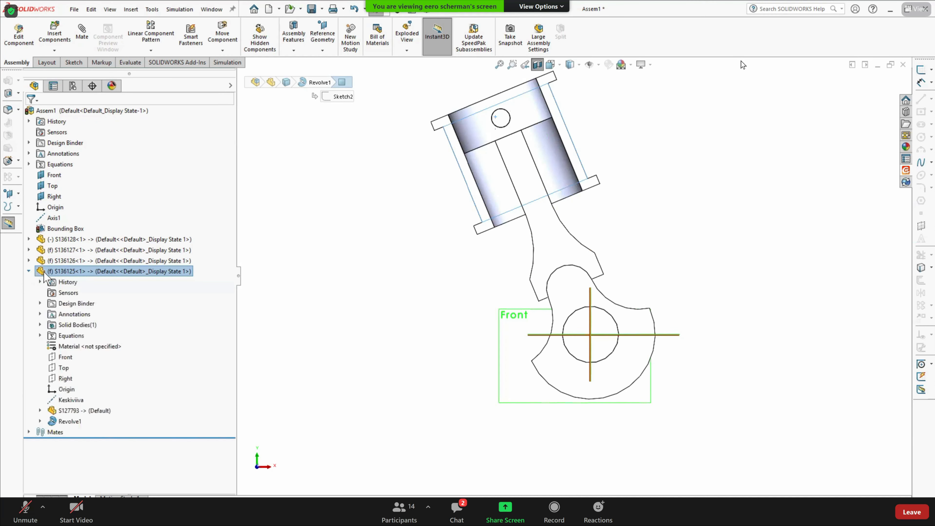
{"action": "right_click", "coordinate": [52, 278]}
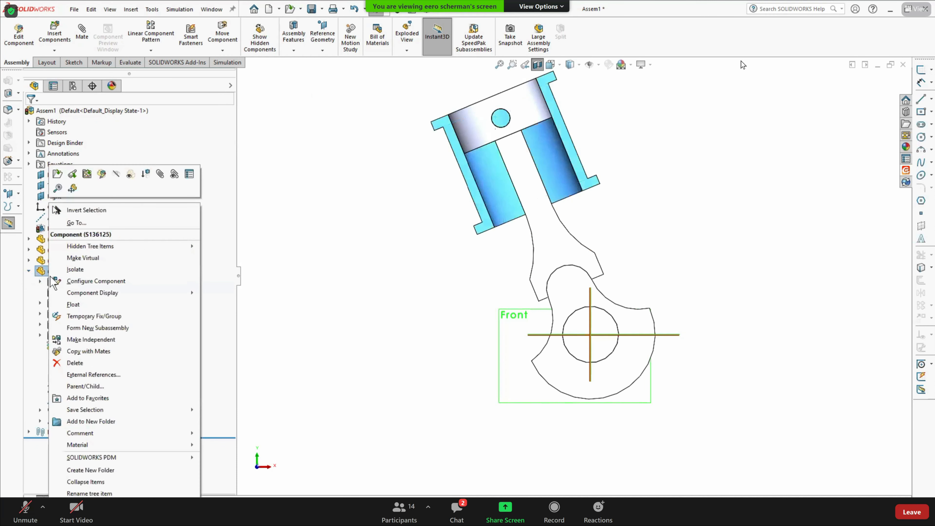
{"action": "left_click", "coordinate": [73, 304]}
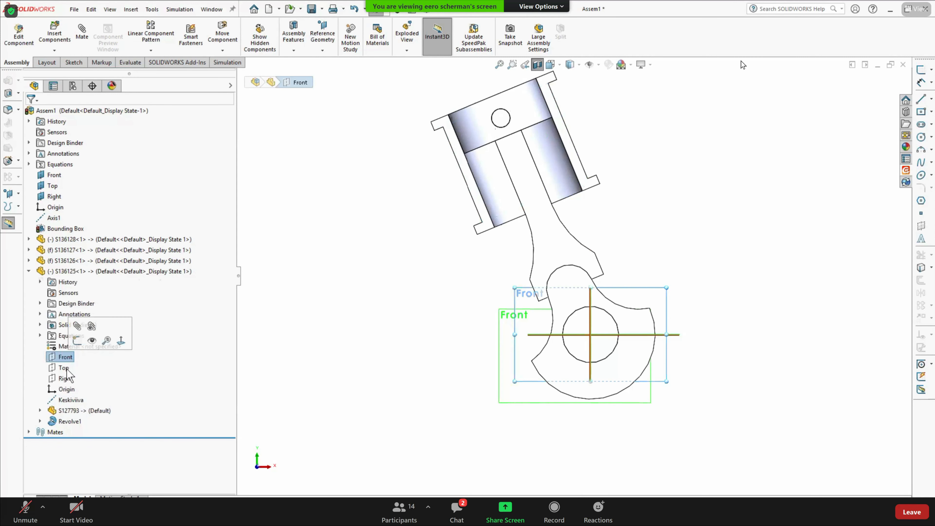
Step: Mate the cylinder S136125's Front and Right planes to the matching assembly planes
{"action": "left_click", "coordinate": [66, 368]}
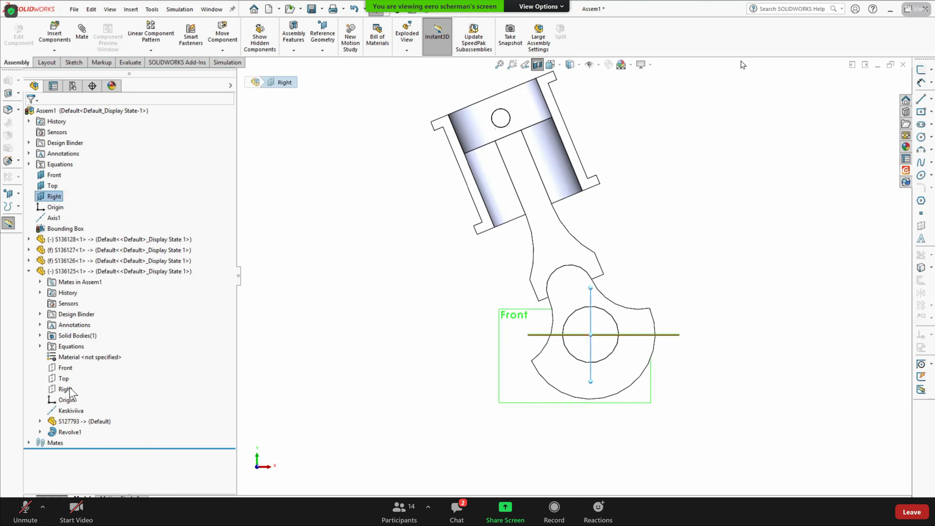
{"action": "left_click", "coordinate": [70, 387], "text": "ctrl"}
{"action": "left_click", "coordinate": [78, 394]}
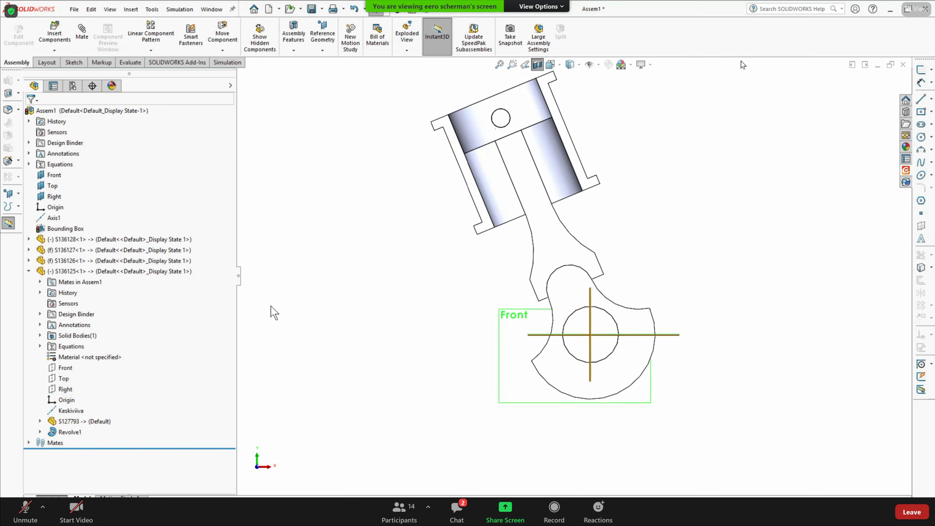
Step: Move the cylinder sideways in the right view to test its remaining freedom and turn off the section view
{"action": "key", "text": "ctrl+4"}
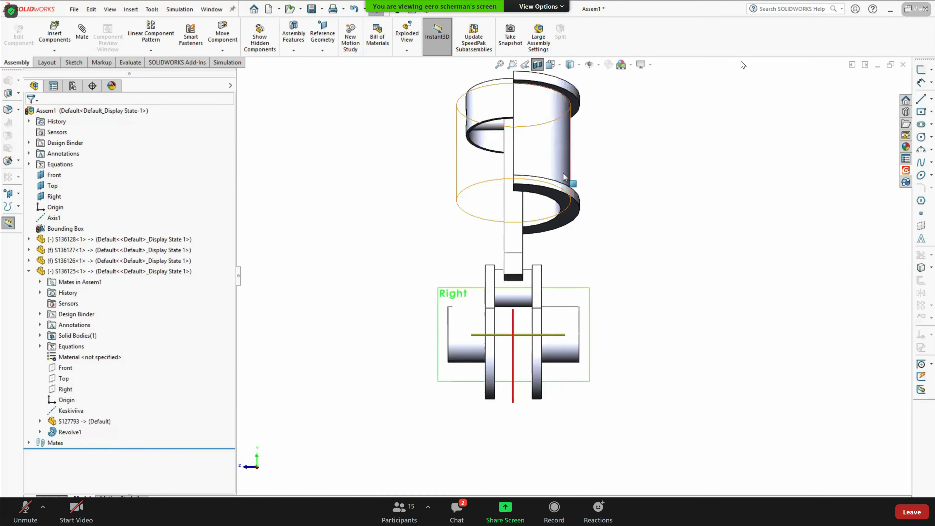
{"action": "left_click_drag", "start_coordinate": [565, 177], "coordinate": [633, 190]}
{"action": "left_click_drag", "start_coordinate": [606, 160], "coordinate": [569, 139]}
{"action": "left_click", "coordinate": [536, 68]}
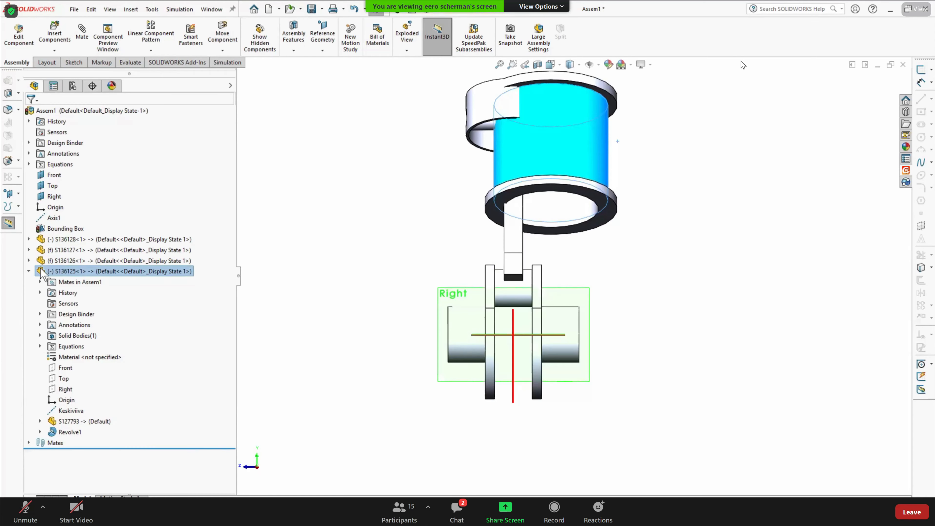
Step: Float the fixed connecting rod component S136127
{"action": "left_click", "coordinate": [41, 260]}
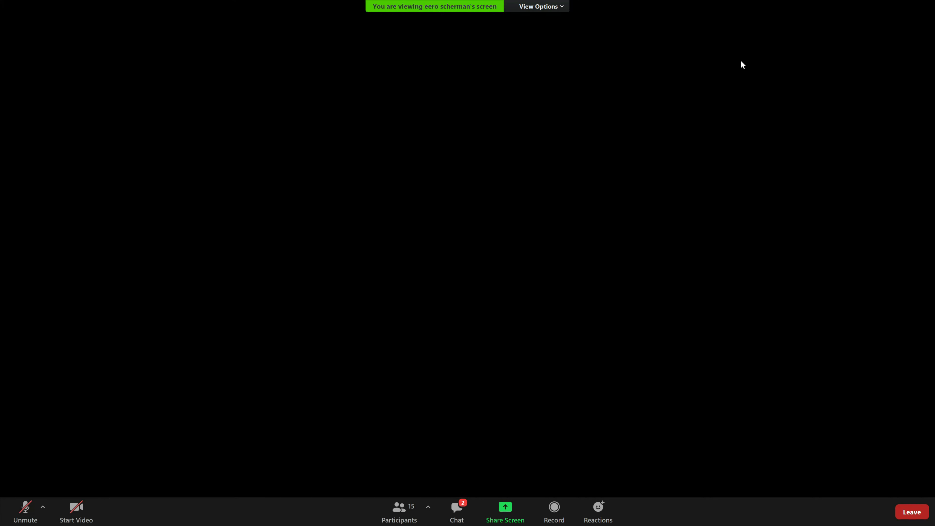
{"action": "right_click", "coordinate": [64, 263]}
{"action": "left_click", "coordinate": [442, 232]}
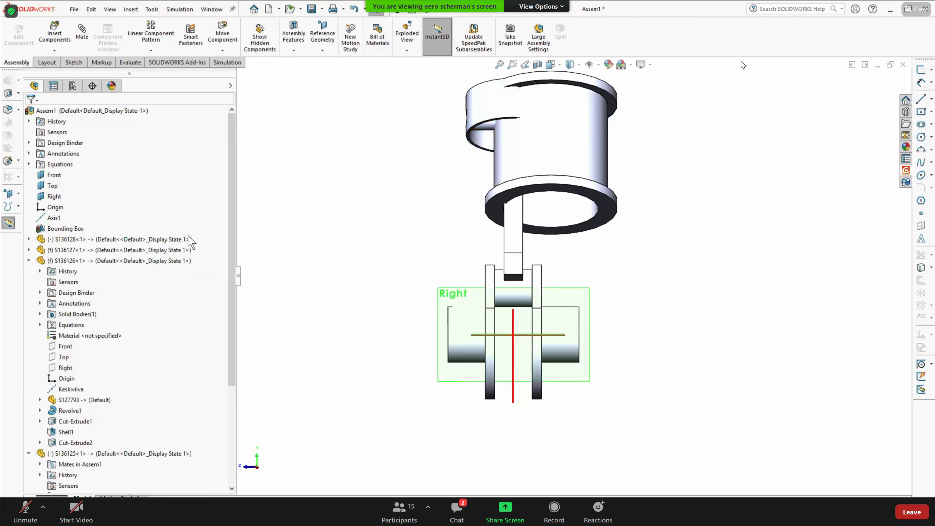
{"action": "left_click", "coordinate": [111, 251]}
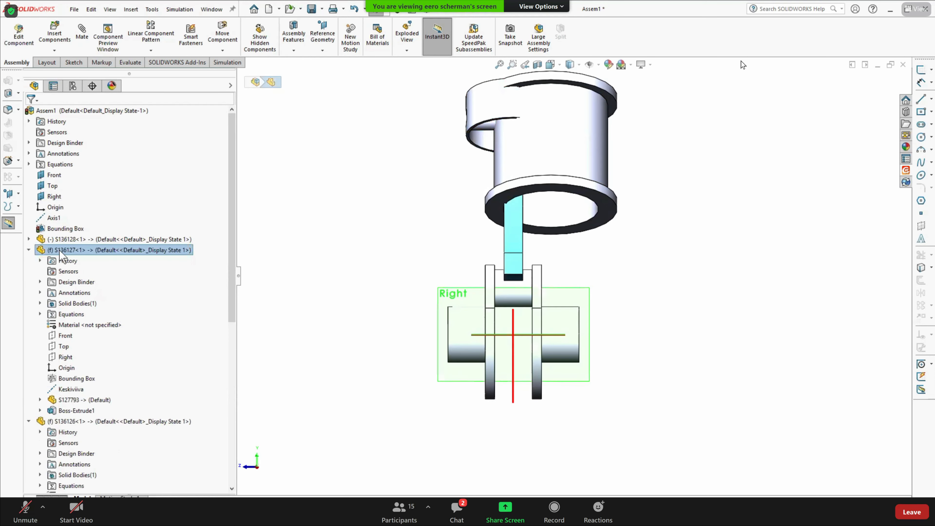
{"action": "right_click", "coordinate": [59, 250]}
{"action": "left_click", "coordinate": [91, 304]}
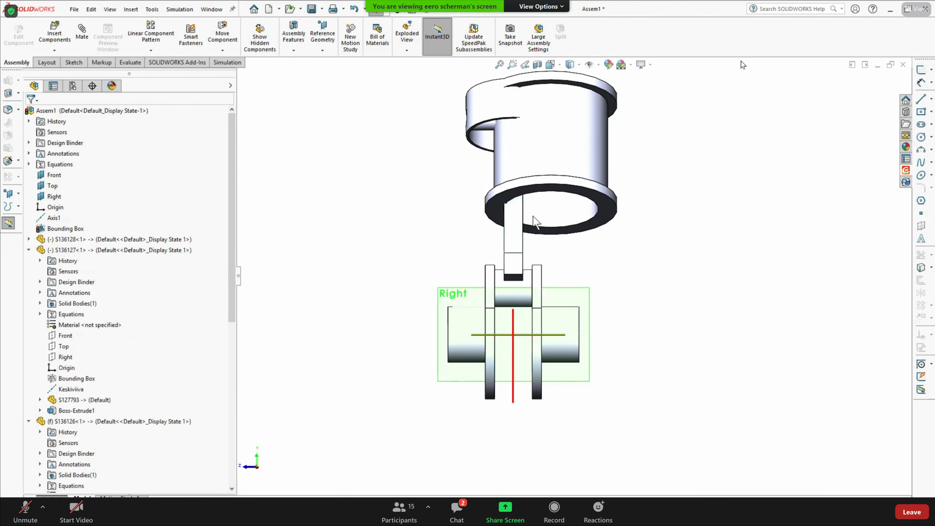
Step: Mate the connecting rod's big-end bore concentric with the crank pin and swing the rod to test its motion
{"action": "scroll", "coordinate": [547, 222], "scroll_direction": "down", "scroll_amount": 5}
{"action": "left_click_drag", "start_coordinate": [497, 221], "coordinate": [338, 250]}
{"action": "middle_click_drag", "start_coordinate": [366, 231], "coordinate": [543, 334]}
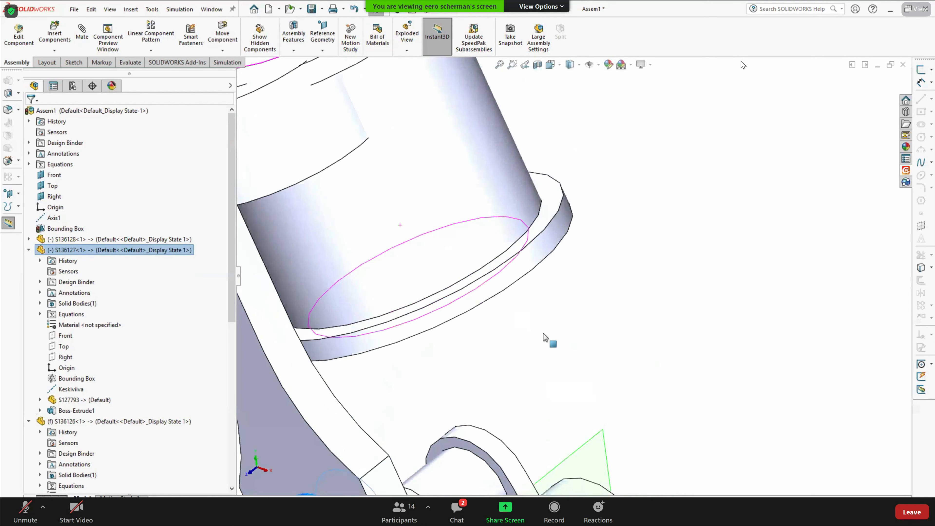
{"action": "scroll", "coordinate": [601, 322], "scroll_direction": "up", "scroll_amount": 2}
{"action": "scroll", "coordinate": [605, 323], "scroll_direction": "up", "scroll_amount": 3}
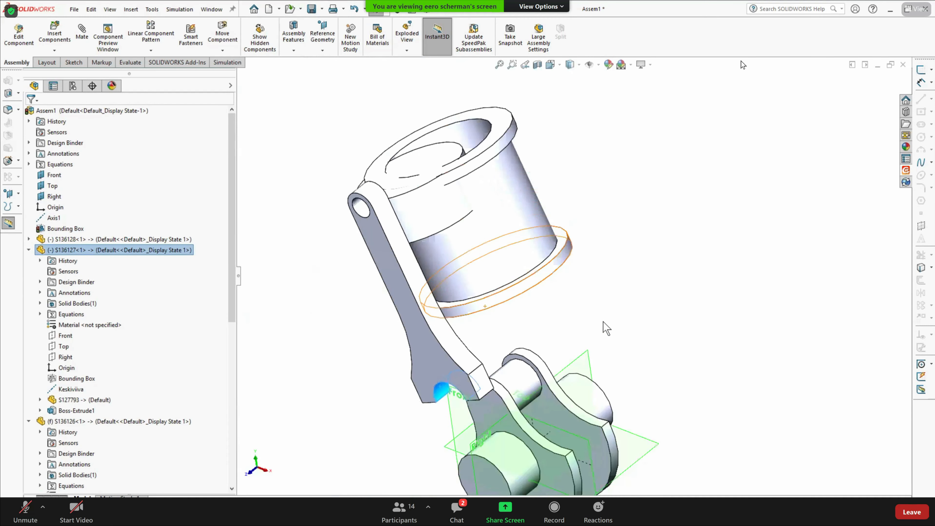
{"action": "scroll", "coordinate": [454, 355], "scroll_direction": "down", "scroll_amount": 6}
{"action": "left_click", "coordinate": [544, 338], "text": "ctrl"}
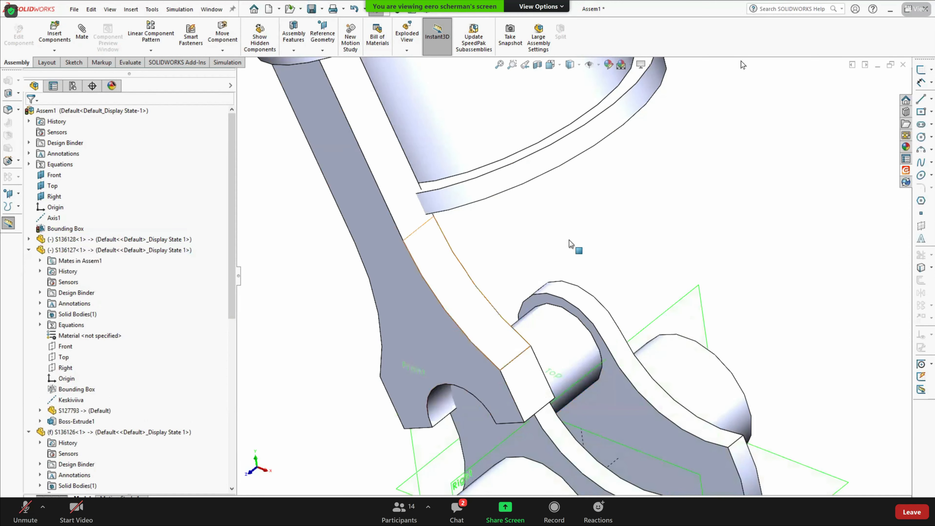
{"action": "left_click", "coordinate": [416, 371]}
{"action": "left_click_drag", "start_coordinate": [444, 348], "coordinate": [519, 311]}
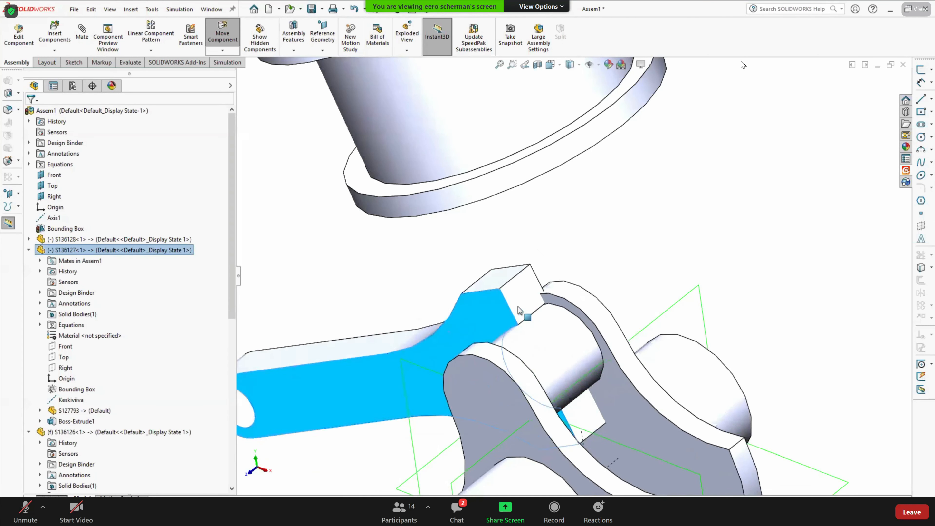
Step: Mate the connecting rod's side face coincident with the inner face of the crank web
{"action": "scroll", "coordinate": [516, 311], "scroll_direction": "up", "scroll_amount": 3}
{"action": "scroll", "coordinate": [453, 331], "scroll_direction": "down", "scroll_amount": 1}
{"action": "scroll", "coordinate": [468, 341], "scroll_direction": "down", "scroll_amount": 1}
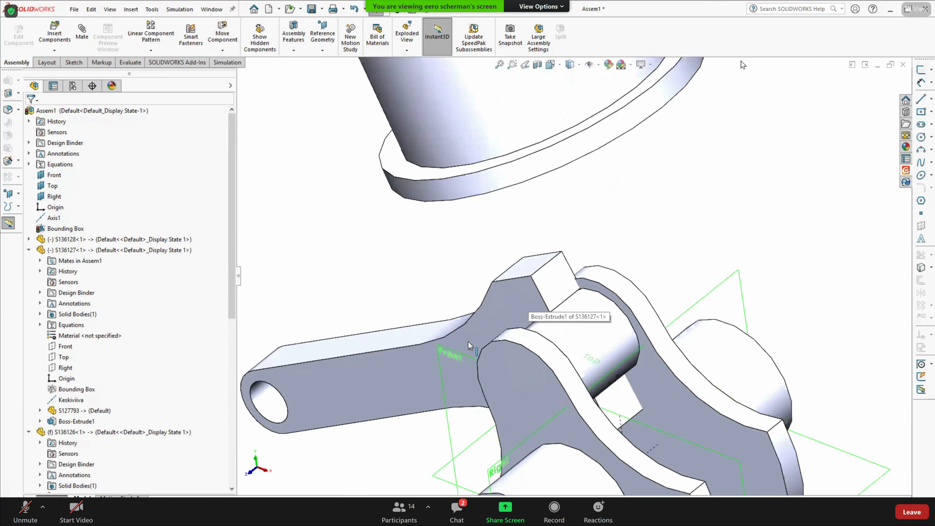
{"action": "left_click", "coordinate": [468, 338]}
{"action": "scroll", "coordinate": [478, 336], "scroll_direction": "down", "scroll_amount": 2}
{"action": "scroll", "coordinate": [499, 324], "scroll_direction": "up", "scroll_amount": 3}
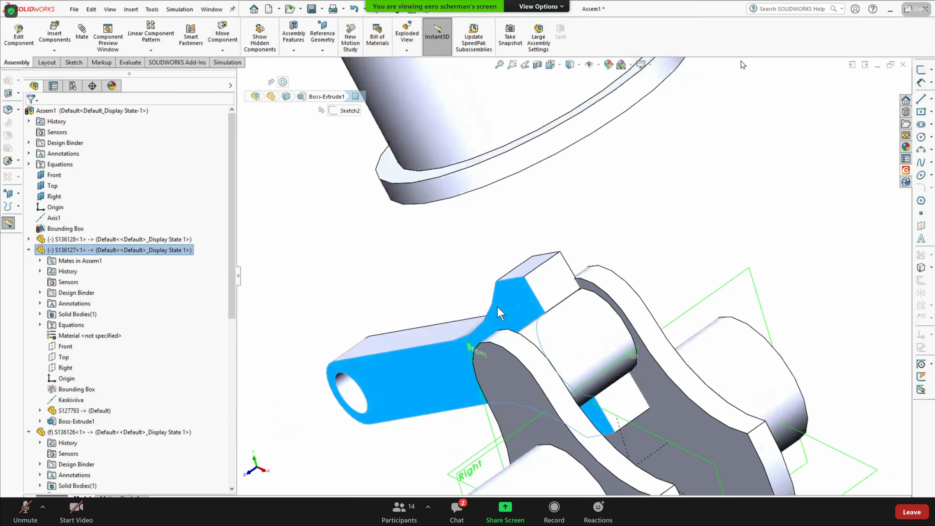
{"action": "middle_click_drag", "start_coordinate": [489, 310], "coordinate": [668, 273]}
{"action": "left_click_drag", "start_coordinate": [644, 306], "coordinate": [447, 143]}
Step: Float the fixed piston component S136126
{"action": "middle_click_drag", "start_coordinate": [351, 175], "coordinate": [405, 301]}
{"action": "left_click", "coordinate": [355, 172]}
{"action": "left_click_drag", "start_coordinate": [458, 265], "coordinate": [48, 381]}
{"action": "left_click", "coordinate": [56, 432]}
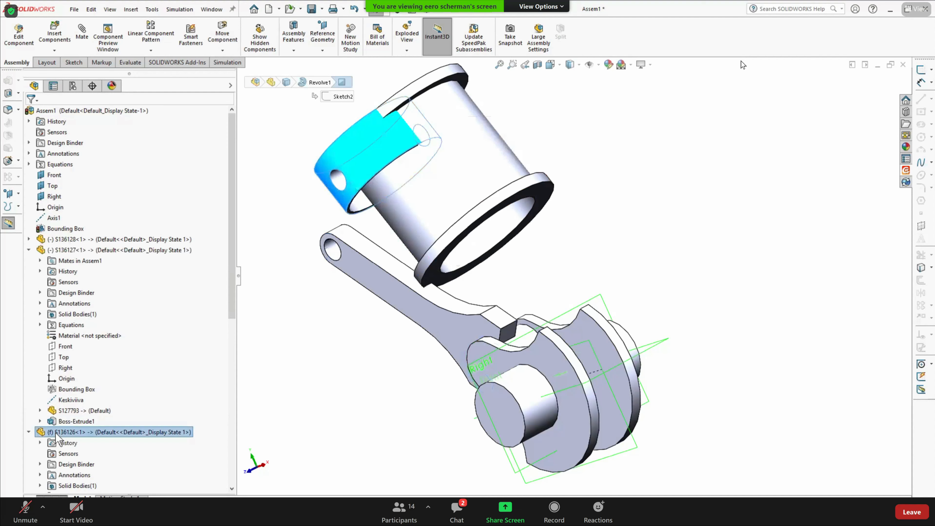
{"action": "right_click", "coordinate": [59, 433]}
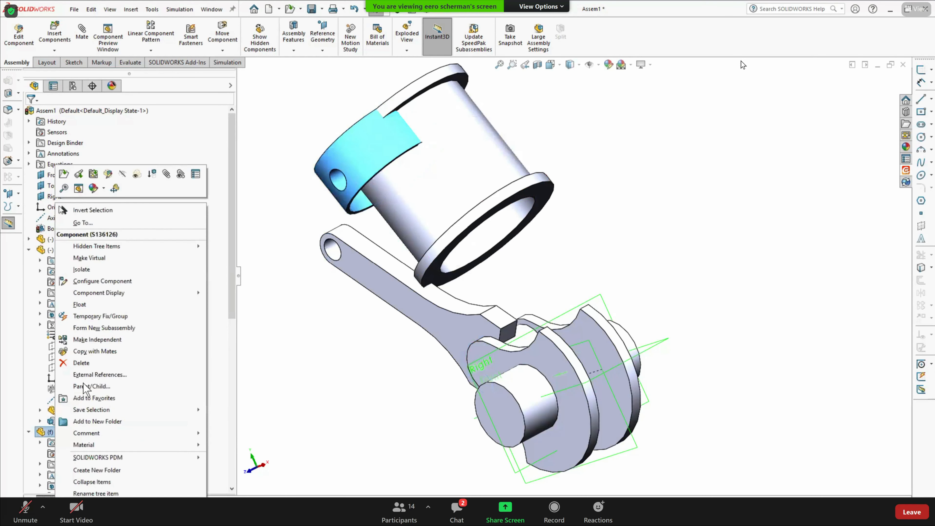
{"action": "left_click", "coordinate": [102, 302]}
Step: Pull the piston out of the cylinder and mate its pin hole concentric with the connecting rod's small-end hole
{"action": "left_click_drag", "start_coordinate": [359, 204], "coordinate": [300, 254]}
{"action": "scroll", "coordinate": [300, 253], "scroll_direction": "down", "scroll_amount": 3}
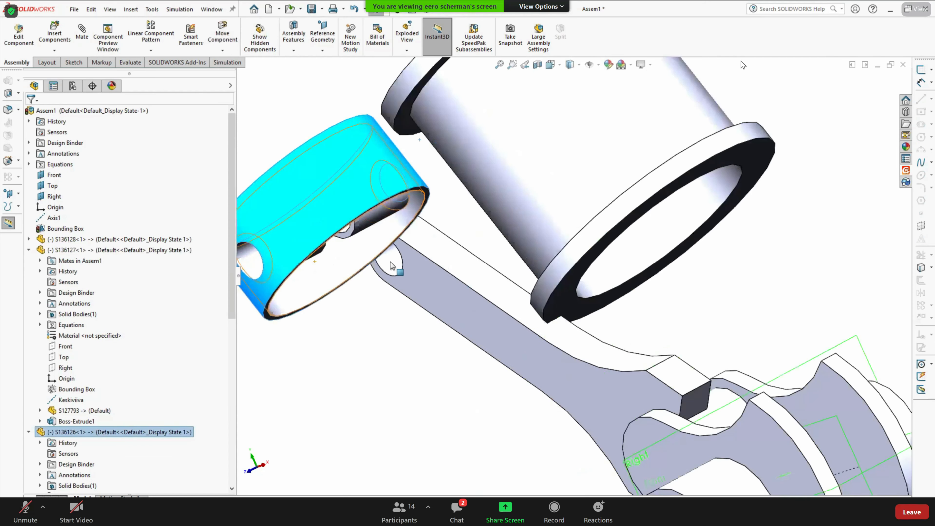
{"action": "left_click", "coordinate": [390, 264]}
{"action": "left_click_drag", "start_coordinate": [288, 228], "coordinate": [378, 233]}
{"action": "left_click", "coordinate": [279, 226], "text": "ctrl"}
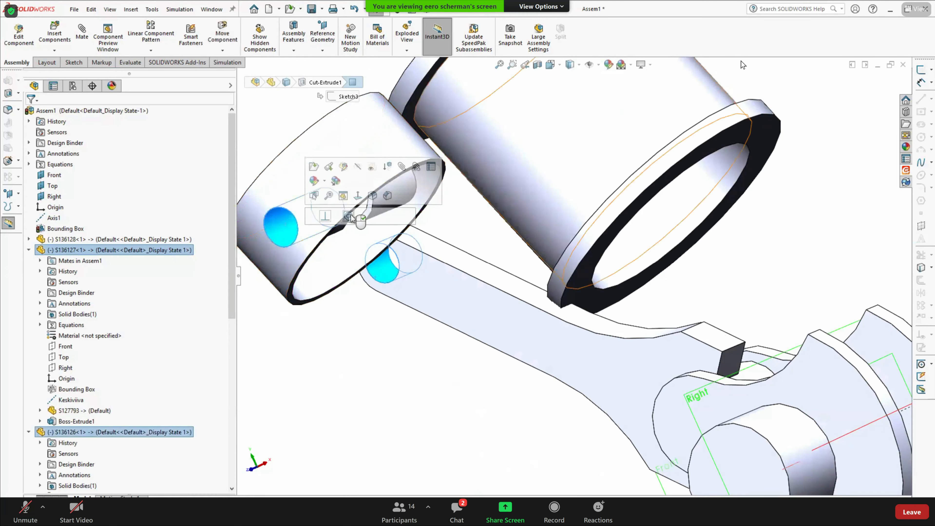
{"action": "left_click", "coordinate": [320, 207]}
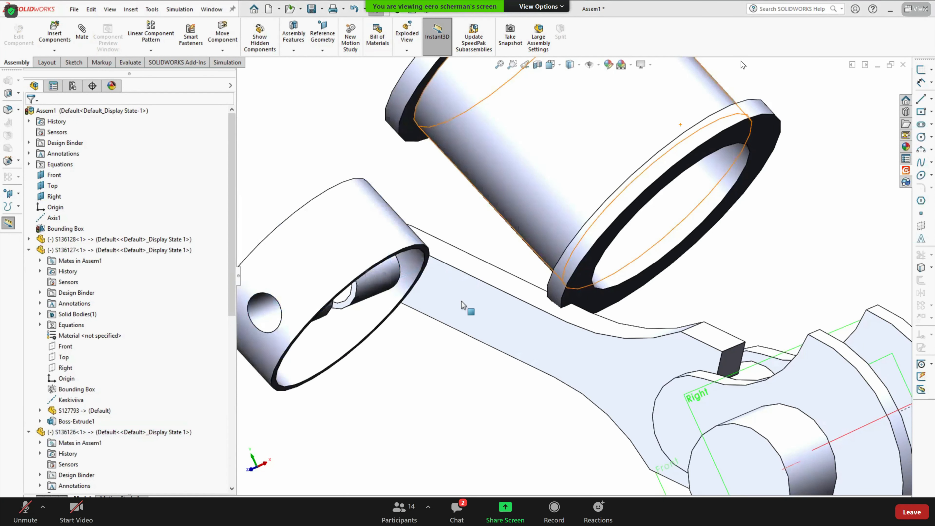
Step: Mate the connecting rod's side face coincident with the end face of the pin boss inside the piston
{"action": "middle_click_drag", "start_coordinate": [457, 302], "coordinate": [411, 260]}
{"action": "left_click", "coordinate": [448, 298]}
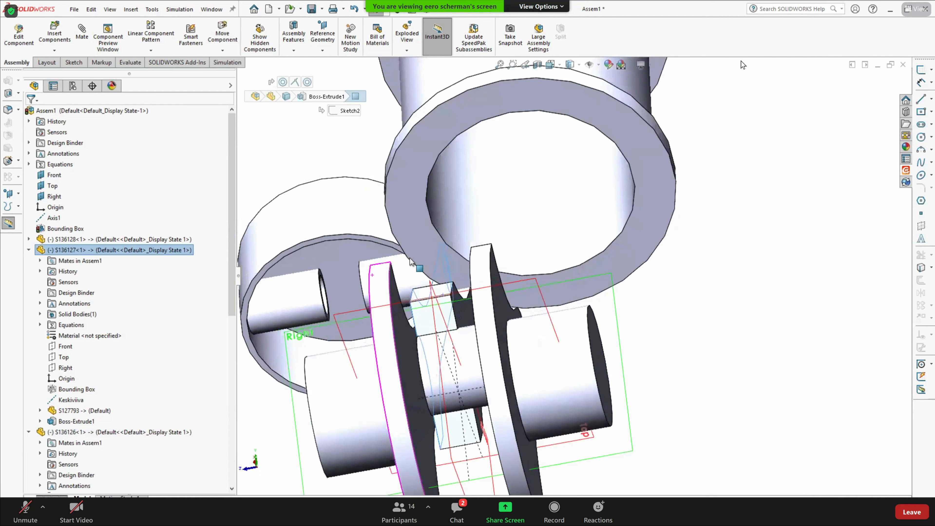
{"action": "scroll", "coordinate": [411, 260], "scroll_direction": "down", "scroll_amount": 3}
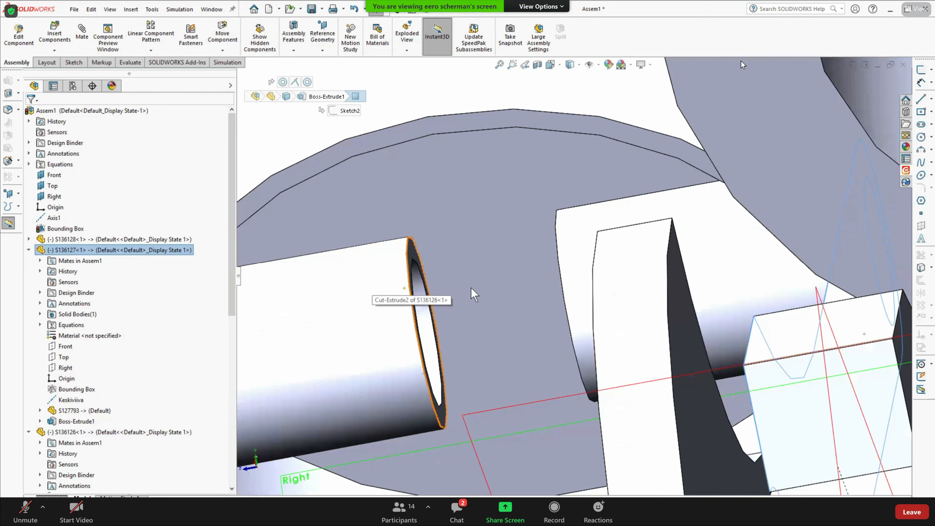
{"action": "left_click", "coordinate": [411, 270], "text": "ctrl"}
{"action": "left_click", "coordinate": [444, 249]}
{"action": "scroll", "coordinate": [574, 302], "scroll_direction": "up", "scroll_amount": 8}
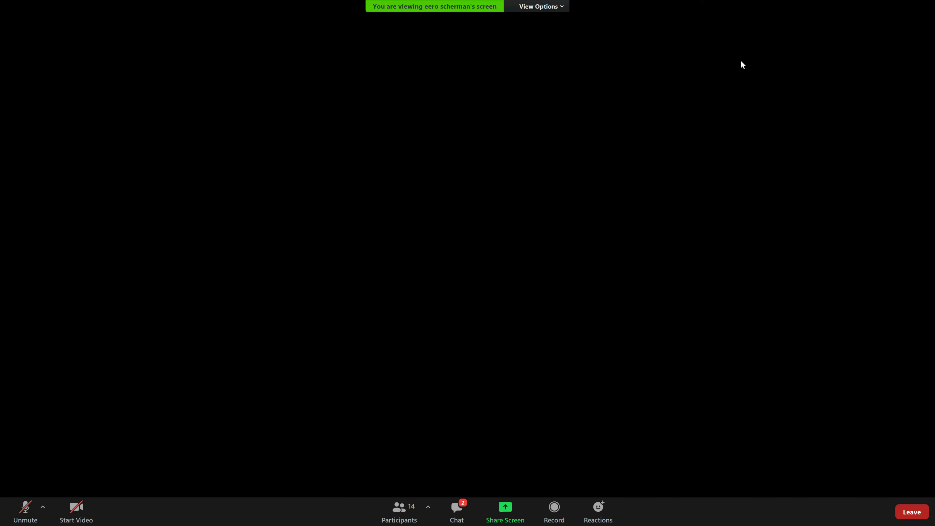
Step: Mate the piston's outer cylindrical face concentric with the cylinder bore
{"action": "middle_click_drag", "start_coordinate": [387, 350], "coordinate": [455, 314]}
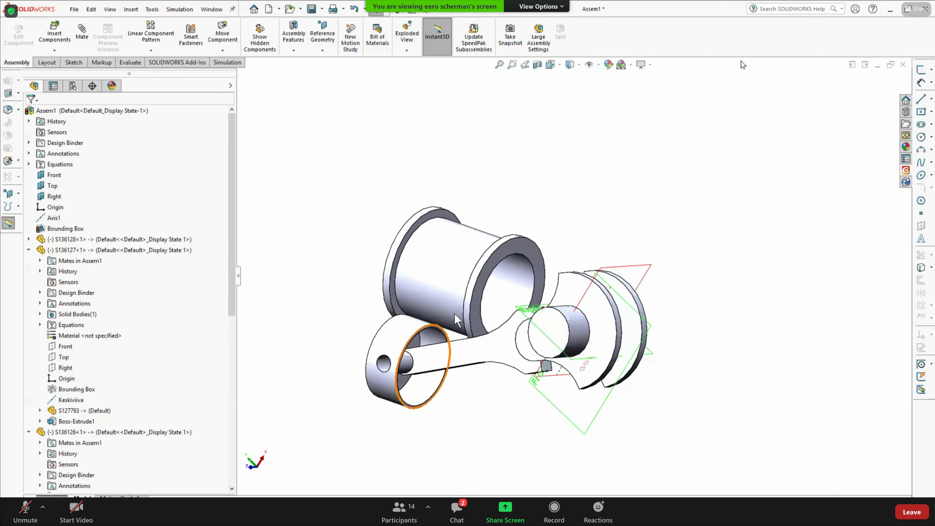
{"action": "left_click", "coordinate": [476, 295]}
{"action": "left_click", "coordinate": [530, 257], "text": "ctrl"}
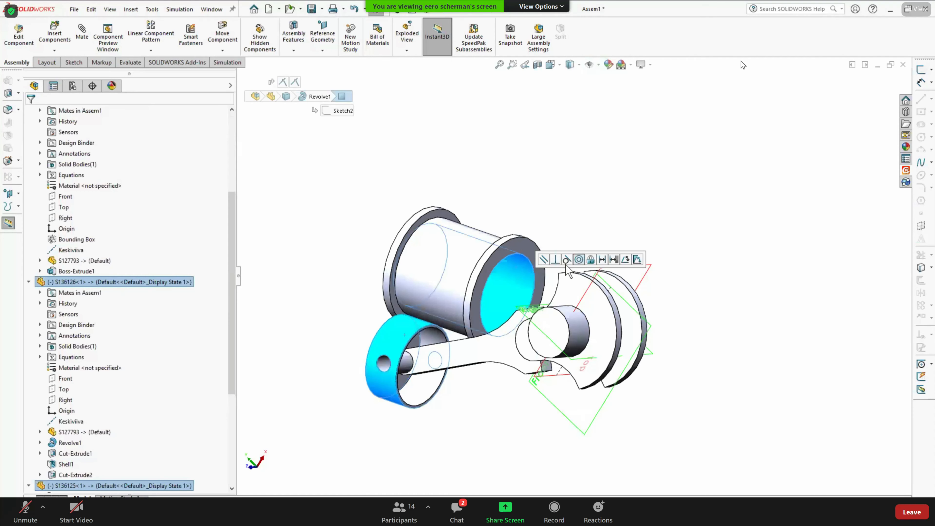
{"action": "left_click", "coordinate": [579, 260]}
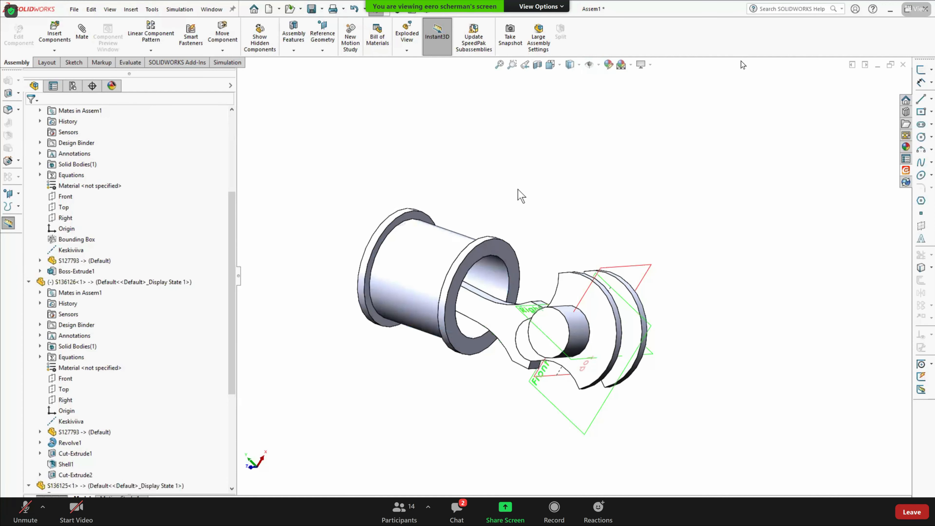
Step: Hide the assembly's Front, Top and Right planes
{"action": "key", "text": "ctrl+8"}
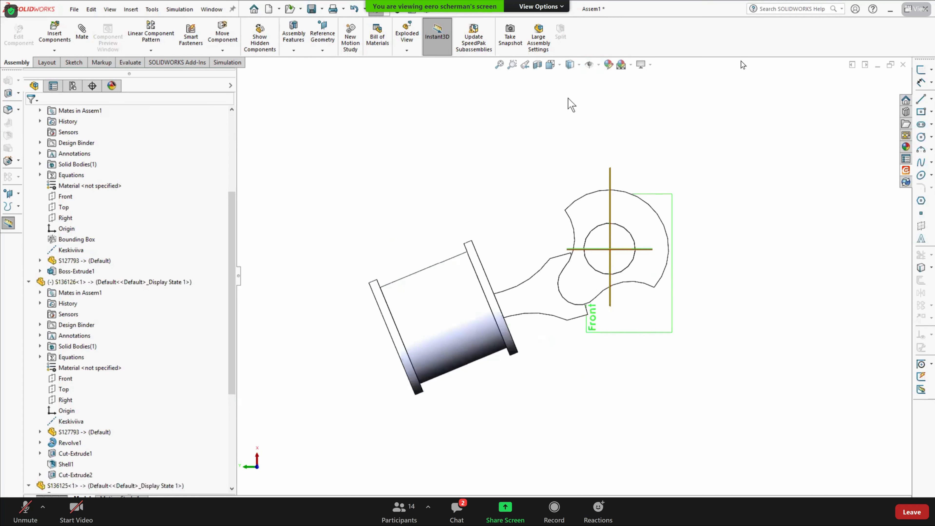
{"action": "key", "text": "ctrl+1"}
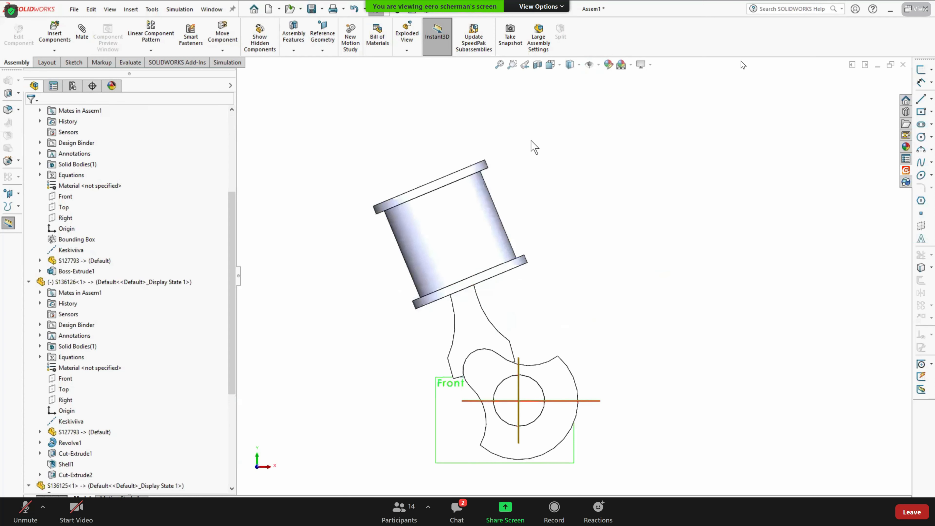
{"action": "scroll", "coordinate": [581, 302], "scroll_direction": "down", "scroll_amount": 2}
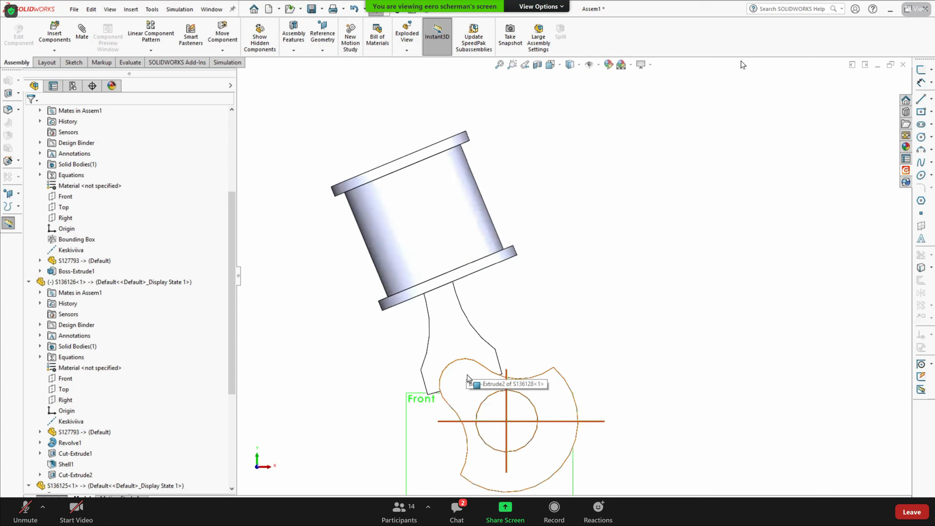
{"action": "middle_click_drag", "start_coordinate": [442, 350], "coordinate": [446, 384]}
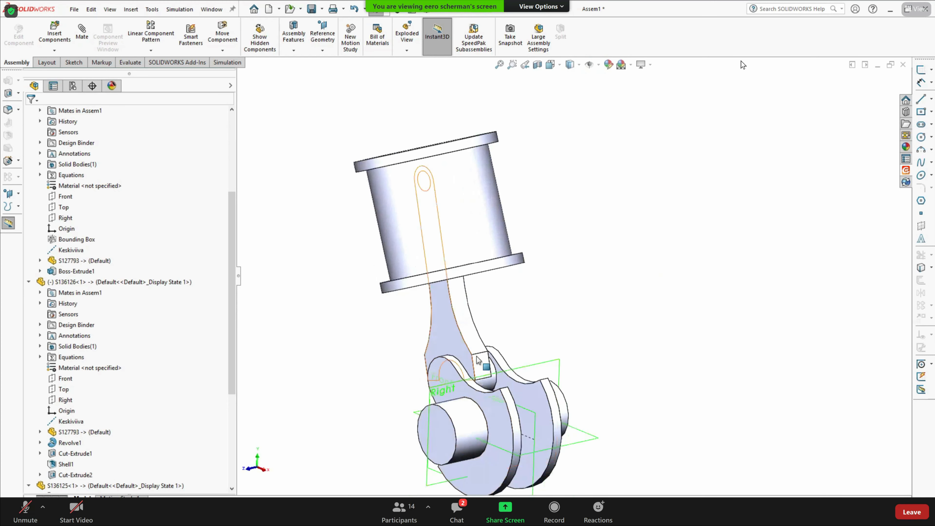
{"action": "scroll", "coordinate": [479, 359], "scroll_direction": "down", "scroll_amount": 3}
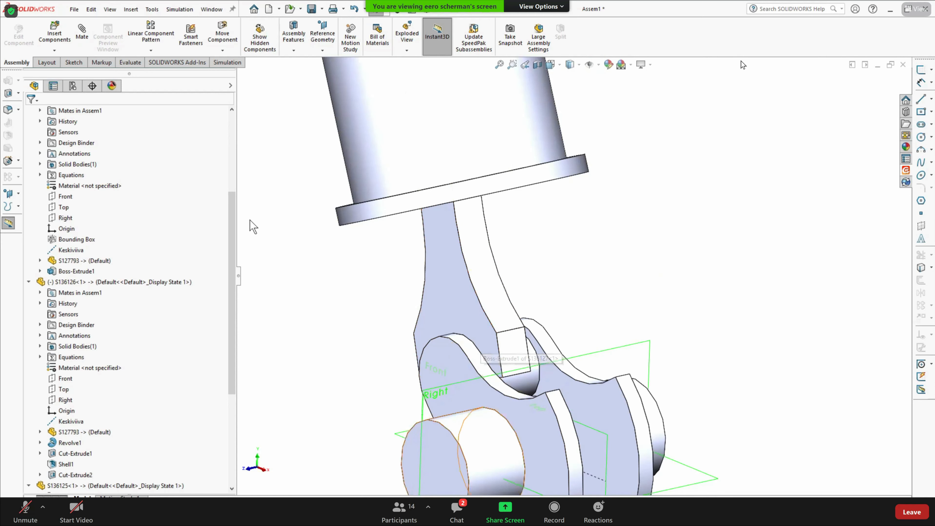
{"action": "scroll", "coordinate": [57, 186], "scroll_direction": "up", "scroll_amount": 5}
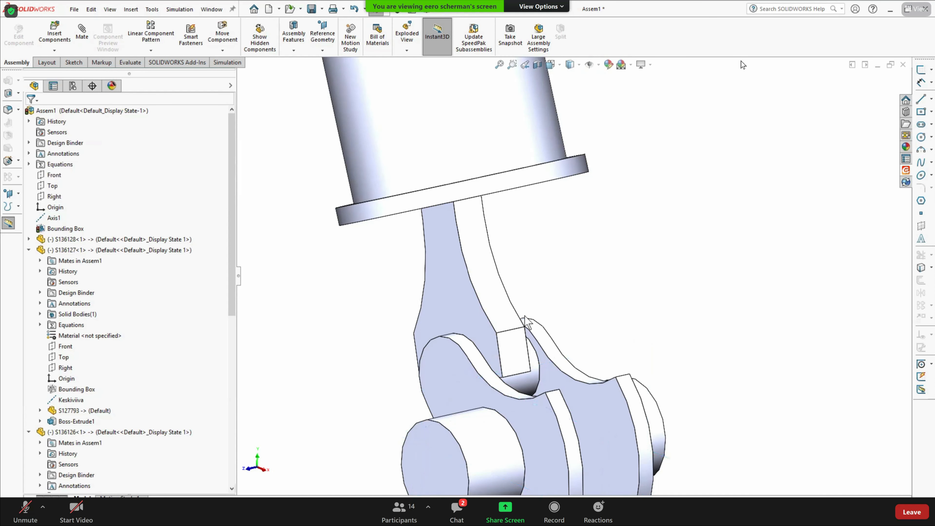
{"action": "scroll", "coordinate": [524, 317], "scroll_direction": "up", "scroll_amount": 2}
{"action": "middle_click_drag", "start_coordinate": [535, 327], "coordinate": [551, 349]}
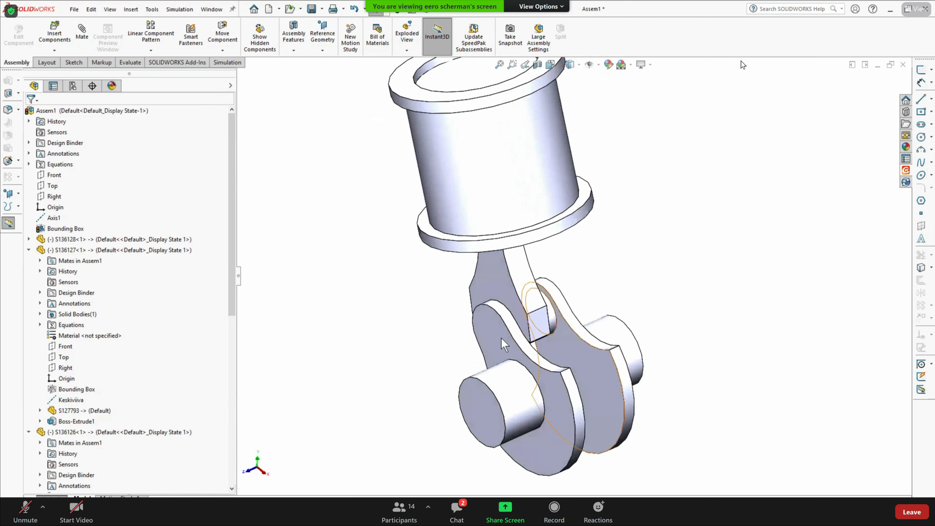
Step: Copy the connecting rod S136127 as a second instance beside the crank and rotate the copy toward the crank pin
{"action": "key", "text": "ctrl+4"}
{"action": "key", "text": "ctrl+1"}
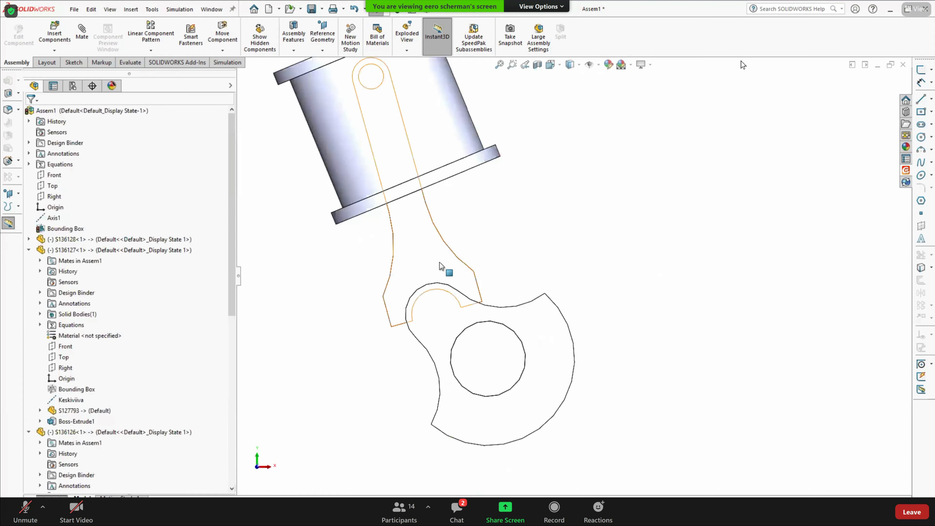
{"action": "left_click_drag", "start_coordinate": [440, 262], "coordinate": [645, 269], "text": "ctrl"}
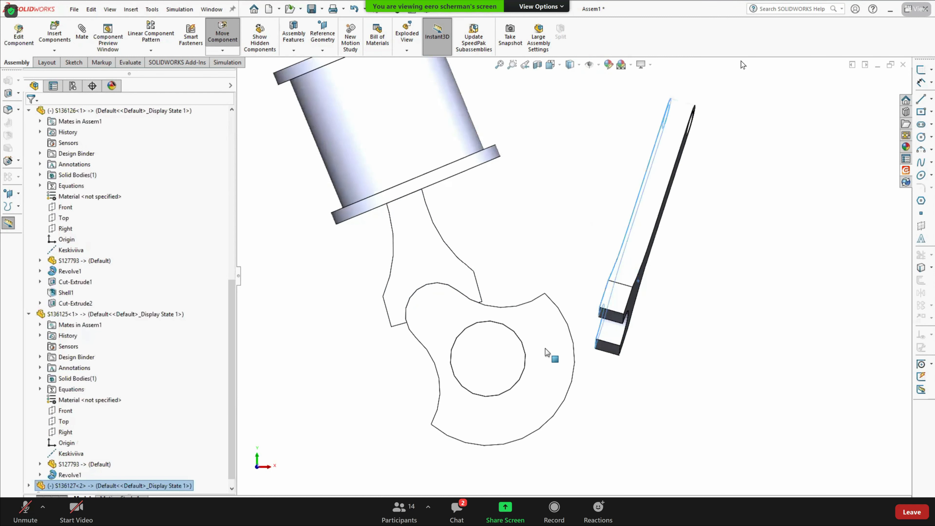
{"action": "left_click_drag", "start_coordinate": [541, 252], "coordinate": [471, 249]}
{"action": "right_click_drag", "start_coordinate": [471, 249], "coordinate": [477, 268]}
Step: Mate the copied connecting rod's big-end bore concentric with the crank pin
{"action": "scroll", "coordinate": [477, 268], "scroll_direction": "down", "scroll_amount": 3}
{"action": "left_click", "coordinate": [488, 270]}
{"action": "middle_click_drag", "start_coordinate": [488, 271], "coordinate": [398, 281]}
{"action": "left_click", "coordinate": [579, 284]}
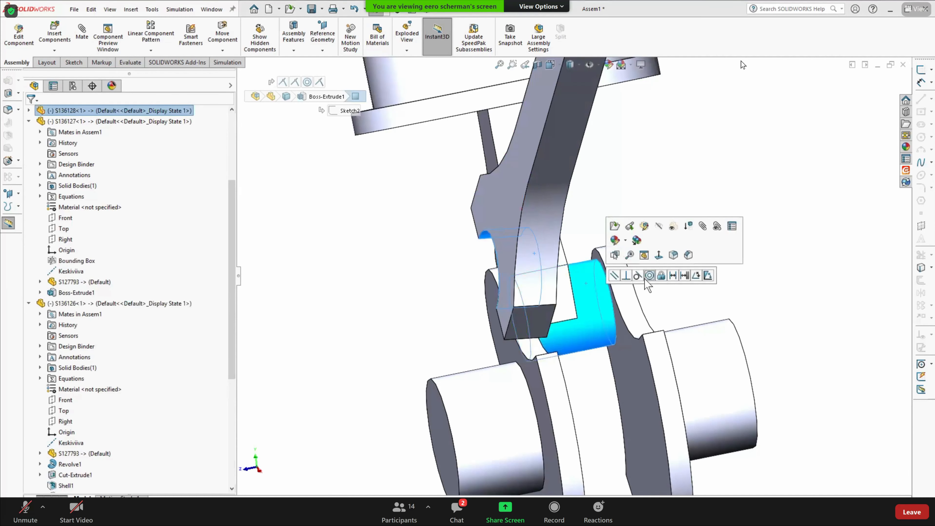
{"action": "left_click", "coordinate": [649, 277]}
Step: Slide the copied connecting rod along the crank pin and mate its side face coincident with the first rod's side face
{"action": "left_click_drag", "start_coordinate": [537, 294], "coordinate": [593, 303]}
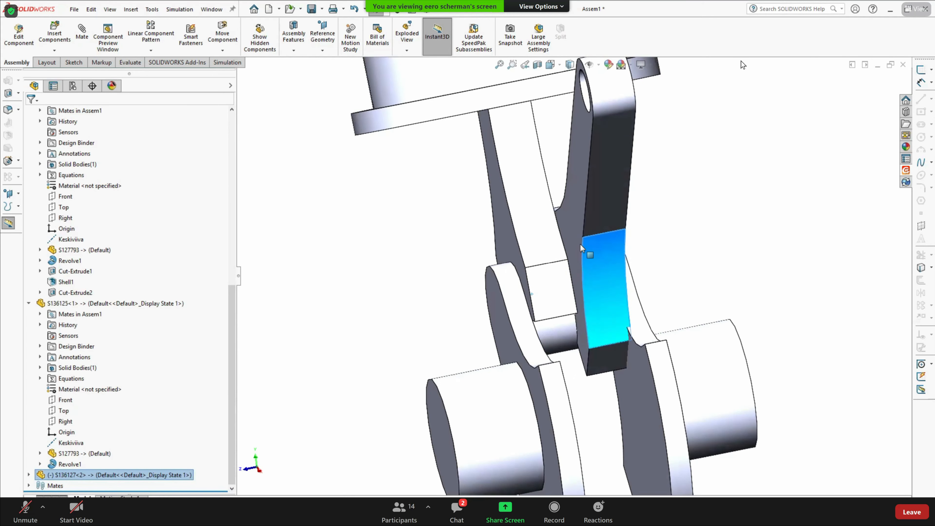
{"action": "left_click", "coordinate": [580, 227]}
{"action": "middle_click_drag", "start_coordinate": [580, 226], "coordinate": [491, 219]}
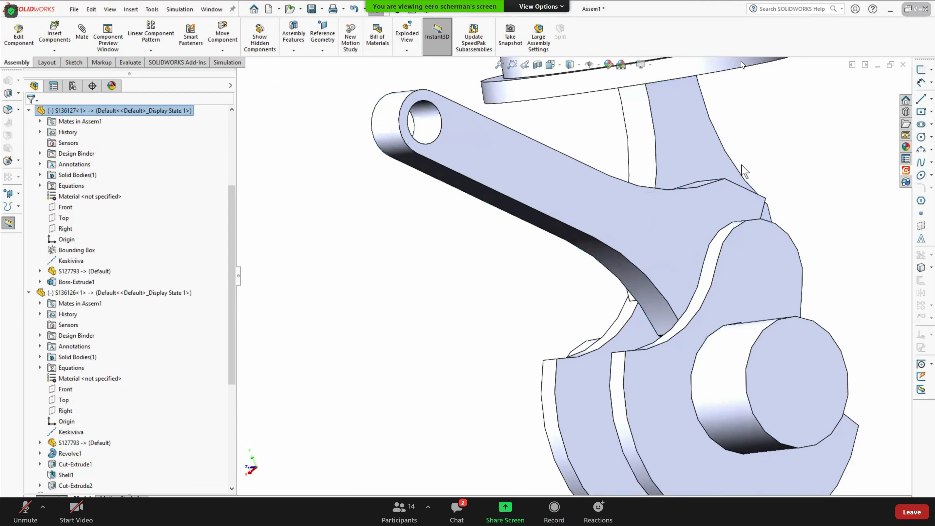
{"action": "left_click", "coordinate": [676, 224]}
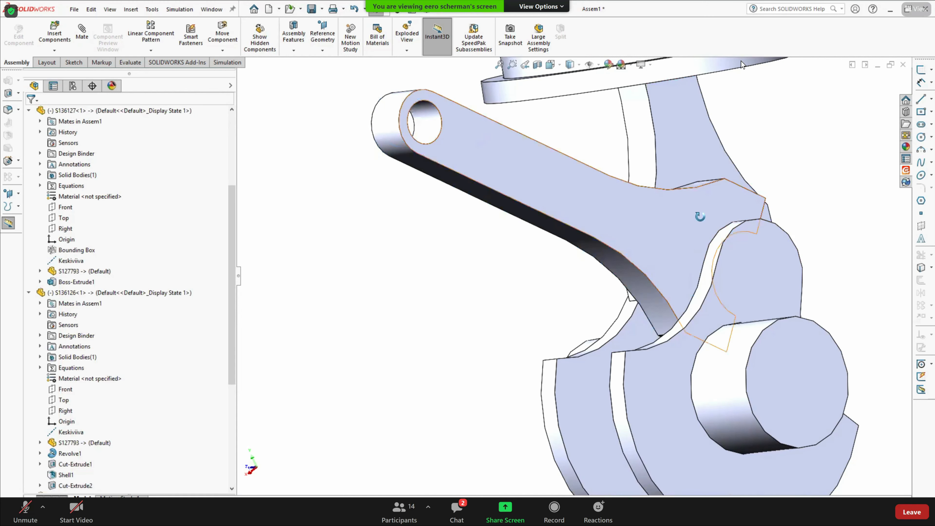
Step: Swing the copied connecting rod about the crank pin to check its motion and its position beside the first rod
{"action": "middle_click_drag", "start_coordinate": [699, 217], "coordinate": [515, 225]}
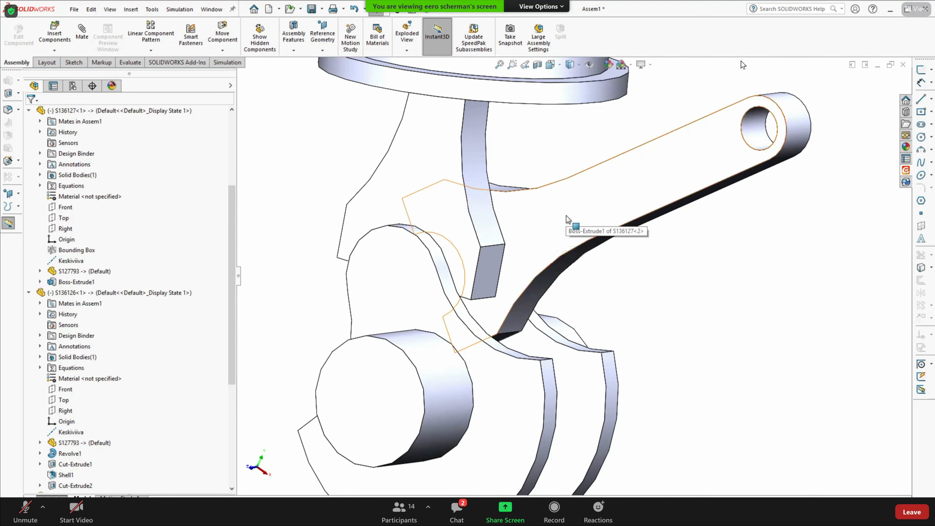
{"action": "left_click_drag", "start_coordinate": [566, 216], "coordinate": [593, 203]}
{"action": "left_click_drag", "start_coordinate": [680, 299], "coordinate": [606, 337]}
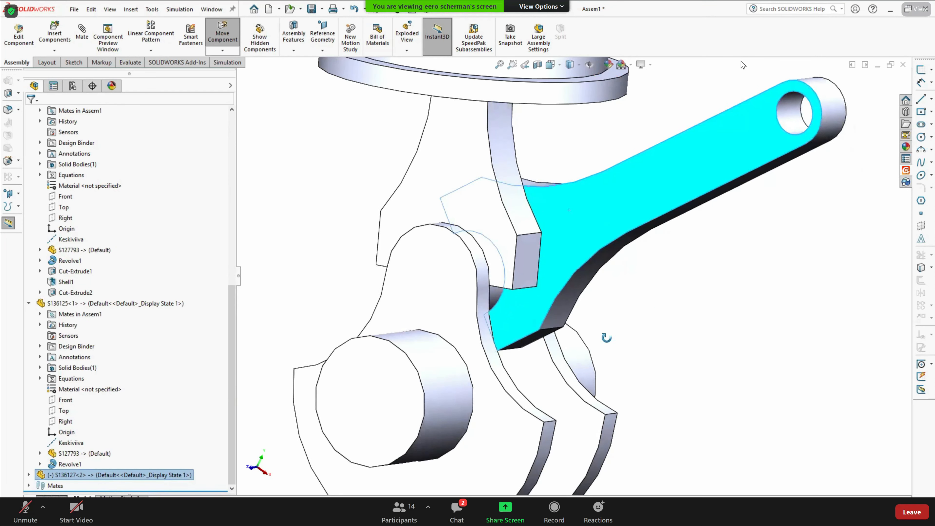
{"action": "left_click", "coordinate": [606, 345]}
{"action": "scroll", "coordinate": [594, 241], "scroll_direction": "up", "scroll_amount": 4}
{"action": "middle_click_drag", "start_coordinate": [594, 241], "coordinate": [573, 167]}
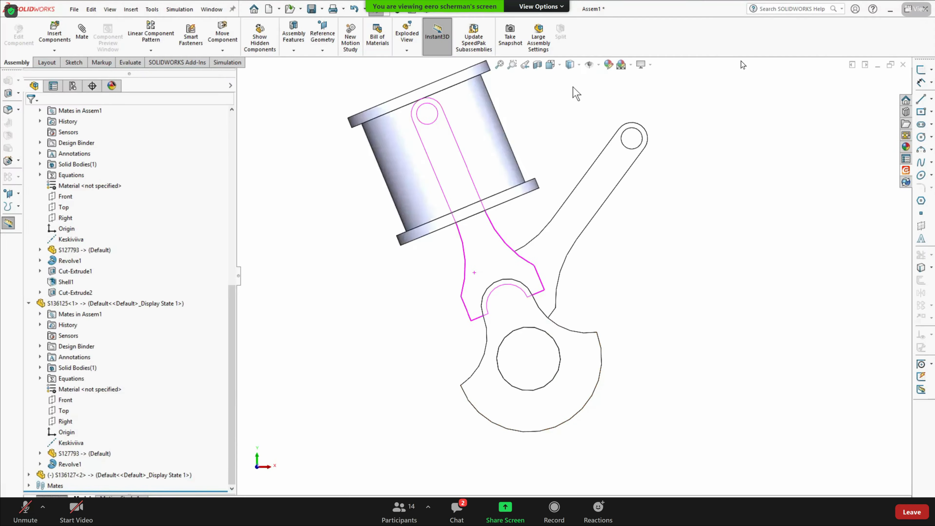
{"action": "key", "text": "ctrl+5"}
{"action": "scroll", "coordinate": [517, 226], "scroll_direction": "up", "scroll_amount": 1}
{"action": "middle_click_drag", "start_coordinate": [517, 227], "coordinate": [492, 191]}
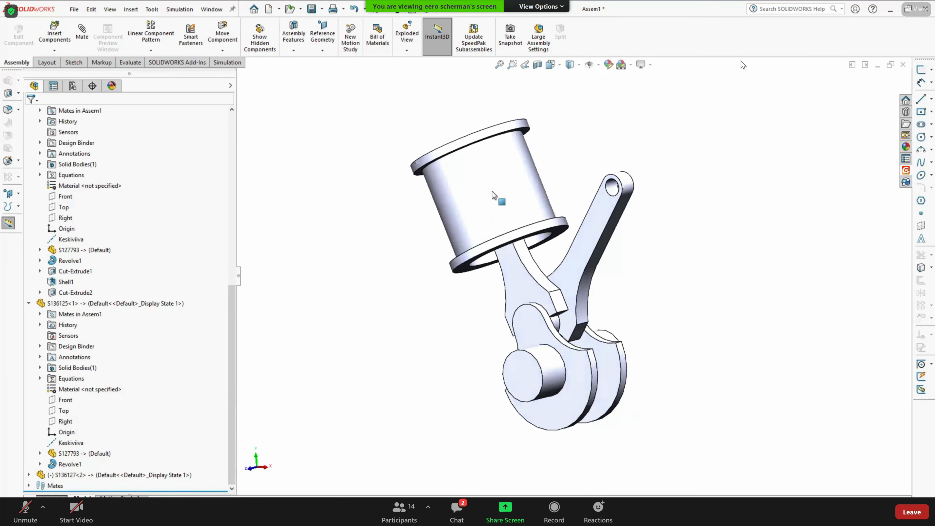
{"action": "middle_click_drag", "start_coordinate": [473, 135], "coordinate": [526, 120]}
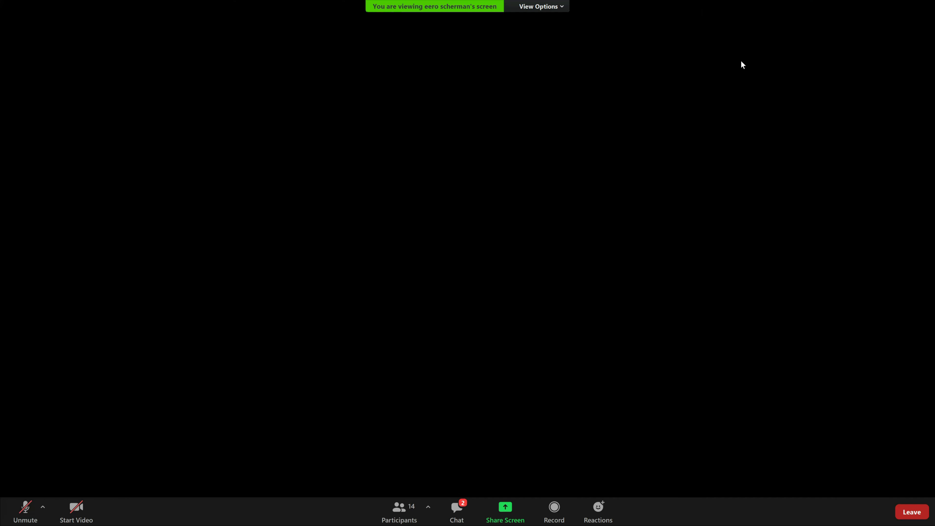
Step: Copy the piston S136126 as a second instance near the second connecting rod
{"action": "left_click", "coordinate": [475, 119]}
{"action": "left_click", "coordinate": [648, 119]}
{"action": "middle_click_drag", "start_coordinate": [648, 119], "coordinate": [705, 151]}
Step: Mate the copied piston's pin hole concentric with the second connecting rod's small-end bore
{"action": "scroll", "coordinate": [764, 108], "scroll_direction": "down", "scroll_amount": 5}
{"action": "left_click", "coordinate": [669, 157]}
{"action": "scroll", "coordinate": [348, 416], "scroll_direction": "up", "scroll_amount": 2}
{"action": "left_click", "coordinate": [467, 328], "text": "ctrl"}
{"action": "left_click", "coordinate": [545, 258]}
Step: Mate the copied piston's inner pin-boss face coincident with the second connecting rod's side face
{"action": "middle_click_drag", "start_coordinate": [558, 211], "coordinate": [560, 380]}
{"action": "scroll", "coordinate": [552, 386], "scroll_direction": "down", "scroll_amount": 5}
{"action": "left_click", "coordinate": [547, 348]}
{"action": "scroll", "coordinate": [547, 391], "scroll_direction": "up", "scroll_amount": 6}
{"action": "middle_click_drag", "start_coordinate": [532, 313], "coordinate": [349, 243]}
{"action": "middle_click_drag", "start_coordinate": [558, 170], "coordinate": [558, 187]}
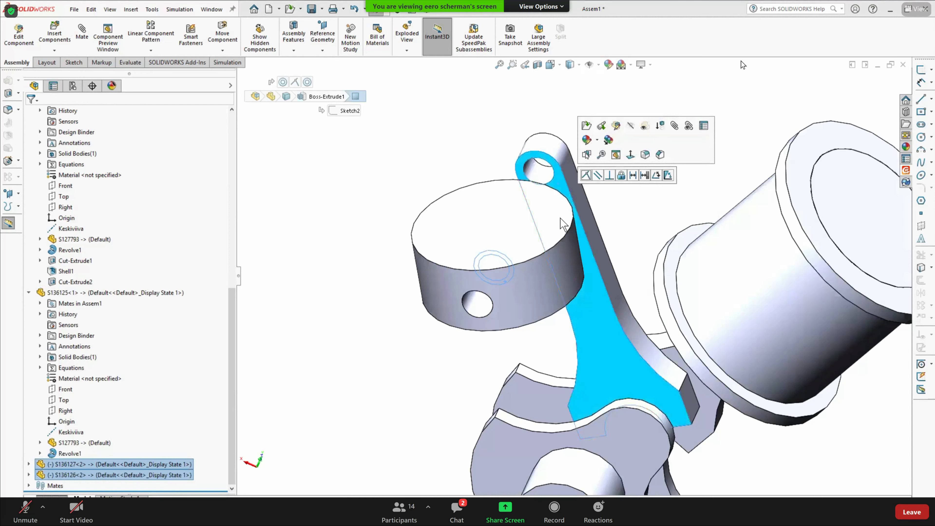
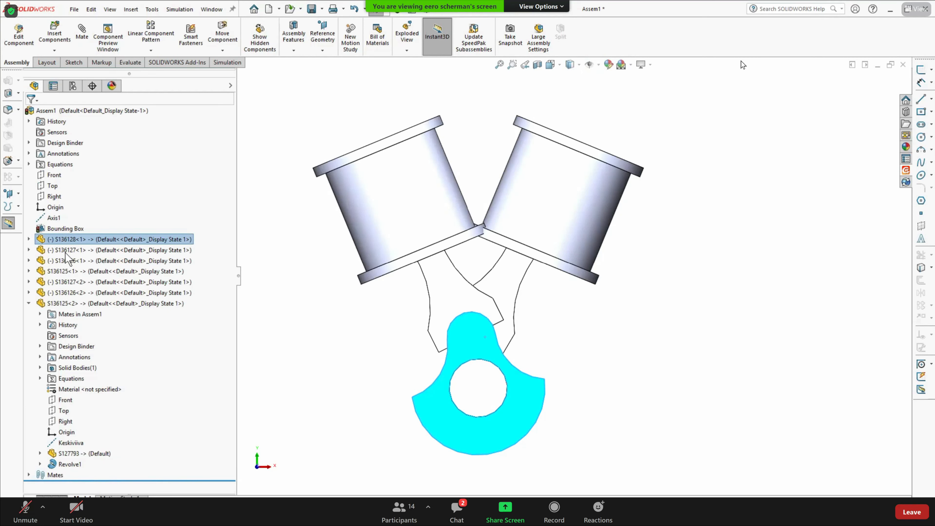
Step: Highlight both S136125 cylinder instances and expand the second one's Revolve1 feature to inspect the sketch it uses
{"action": "left_click", "coordinate": [80, 272]}
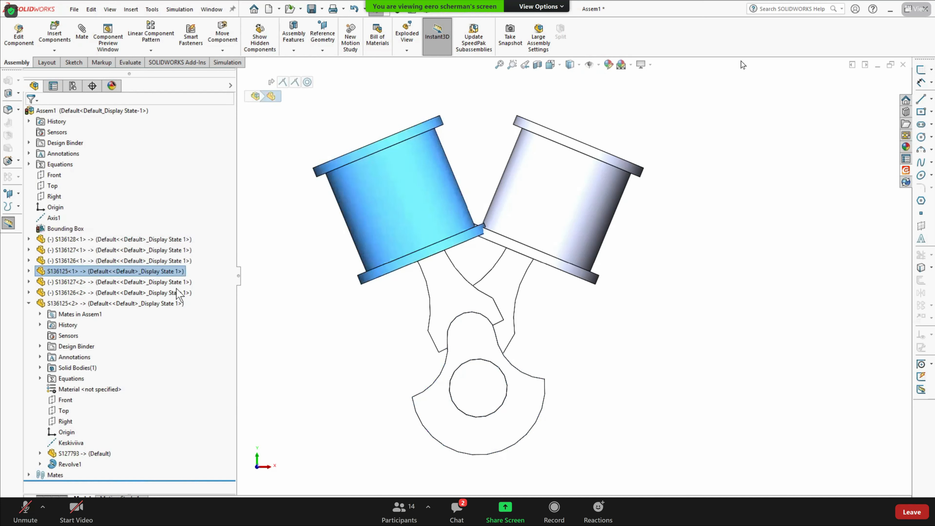
{"action": "key", "text": "Escape"}
{"action": "left_click", "coordinate": [46, 272]}
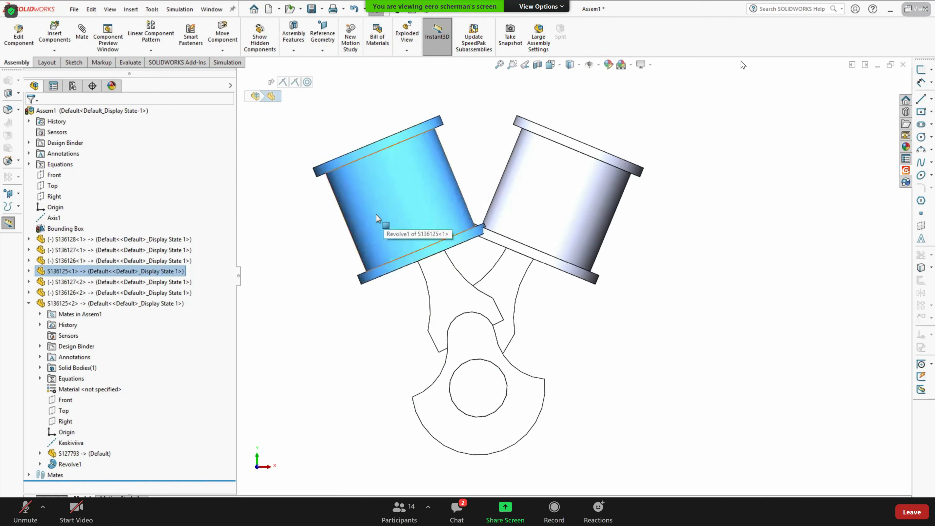
{"action": "left_click", "coordinate": [51, 303], "text": "ctrl"}
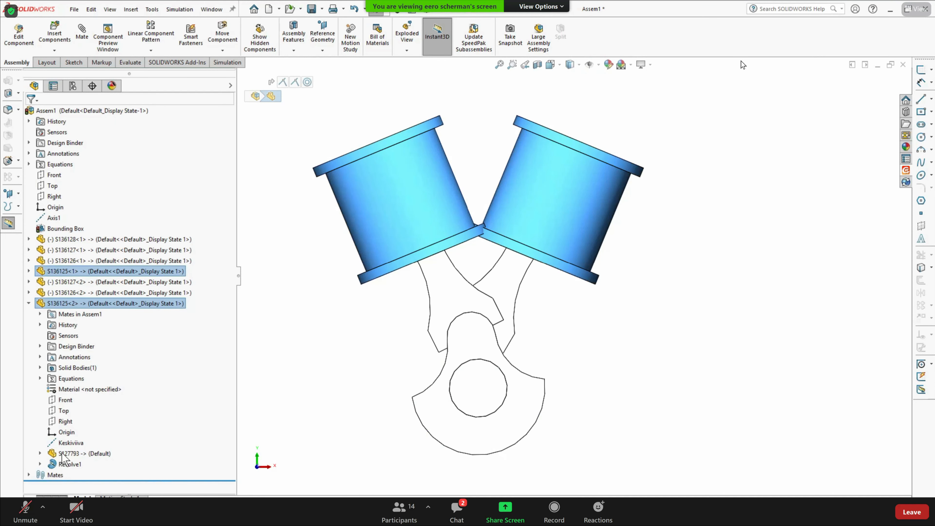
{"action": "left_click", "coordinate": [40, 463]}
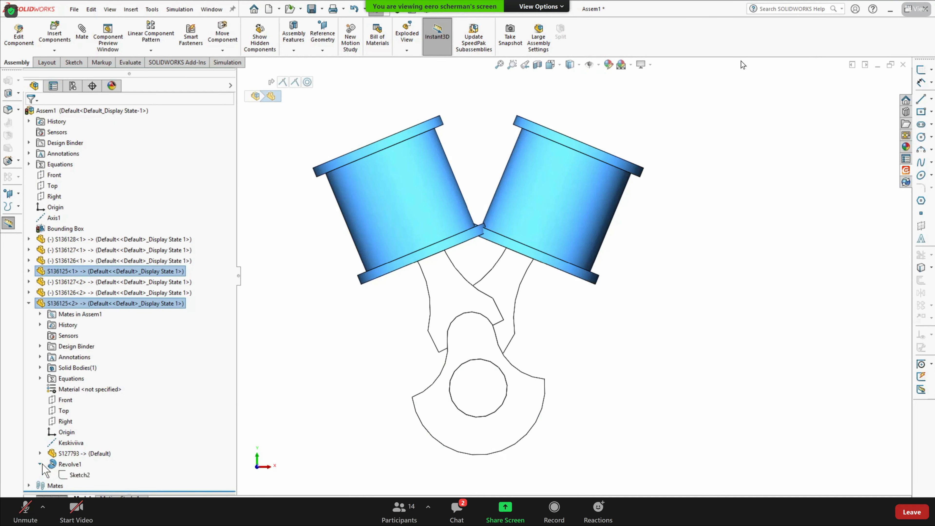
{"action": "left_click", "coordinate": [359, 360]}
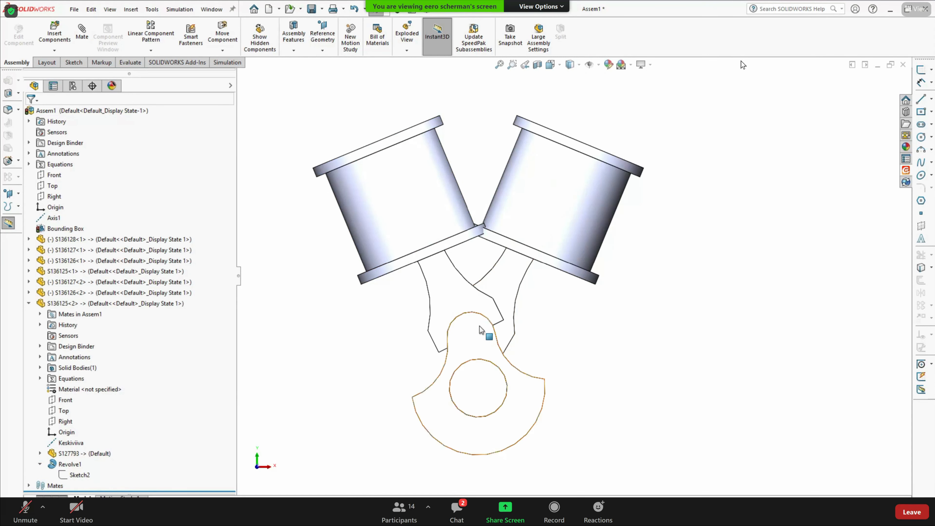
Step: Turn the crank to check how the rods and pistons move in both cylinders, viewing the engine from several angles
{"action": "left_click_drag", "start_coordinate": [479, 325], "coordinate": [460, 347]}
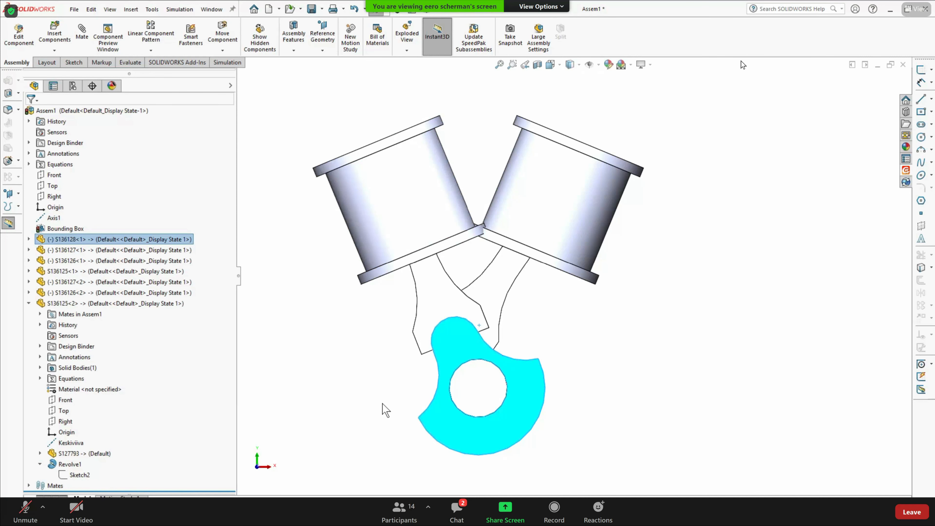
{"action": "left_click", "coordinate": [383, 414]}
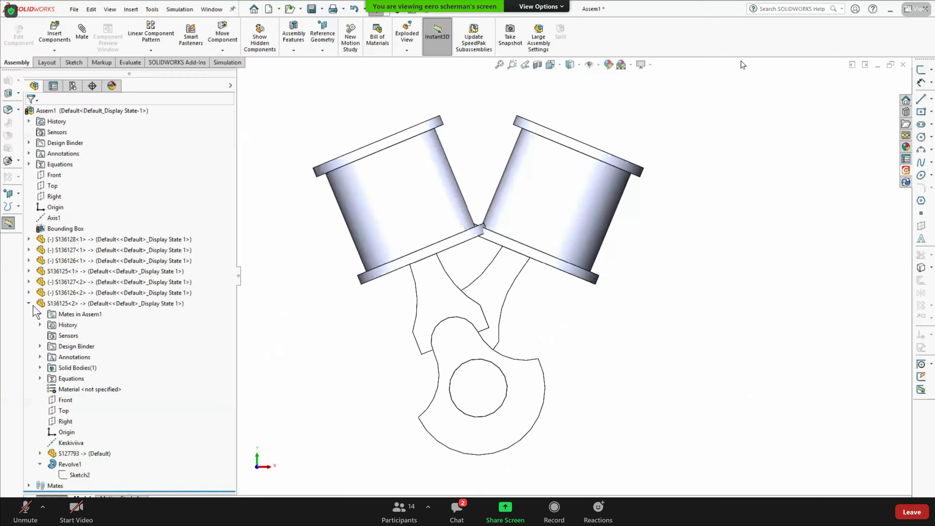
{"action": "left_click", "coordinate": [29, 303]}
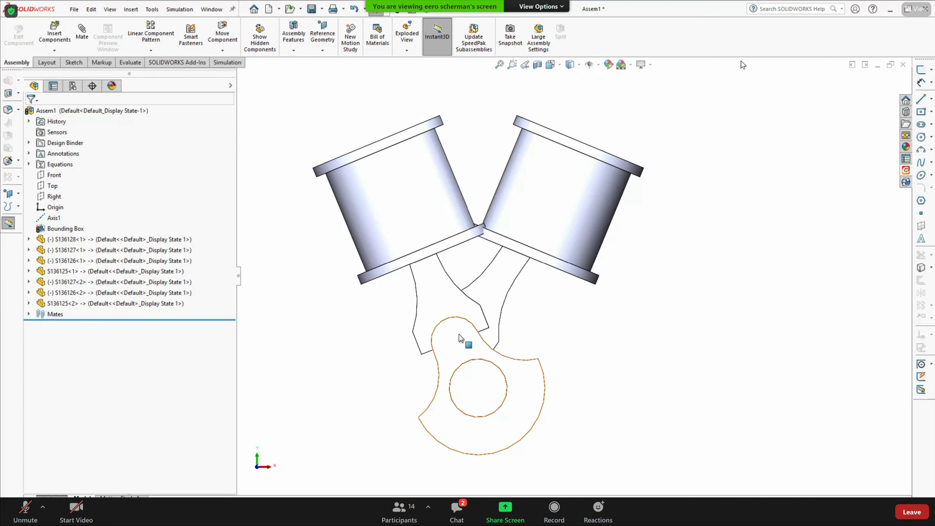
{"action": "left_click_drag", "start_coordinate": [462, 334], "coordinate": [442, 257]}
{"action": "middle_click_drag", "start_coordinate": [439, 249], "coordinate": [448, 313]}
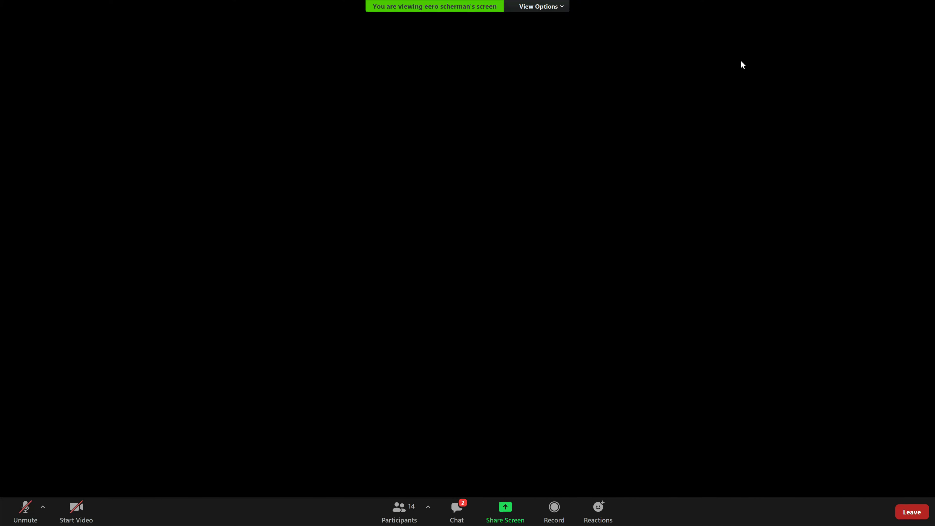
{"action": "left_click_drag", "start_coordinate": [379, 138], "coordinate": [346, 96]}
{"action": "left_click_drag", "start_coordinate": [446, 306], "coordinate": [591, 321]}
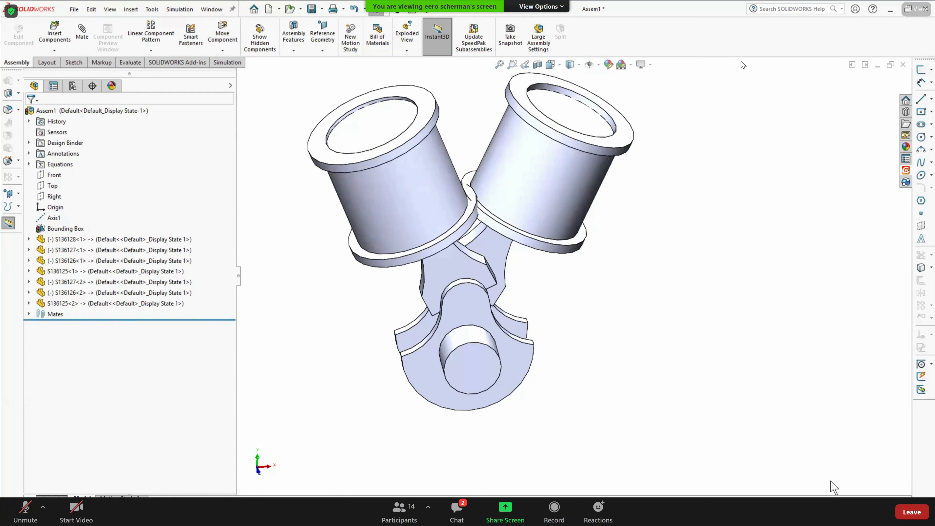
{"action": "left_click", "coordinate": [833, 515]}
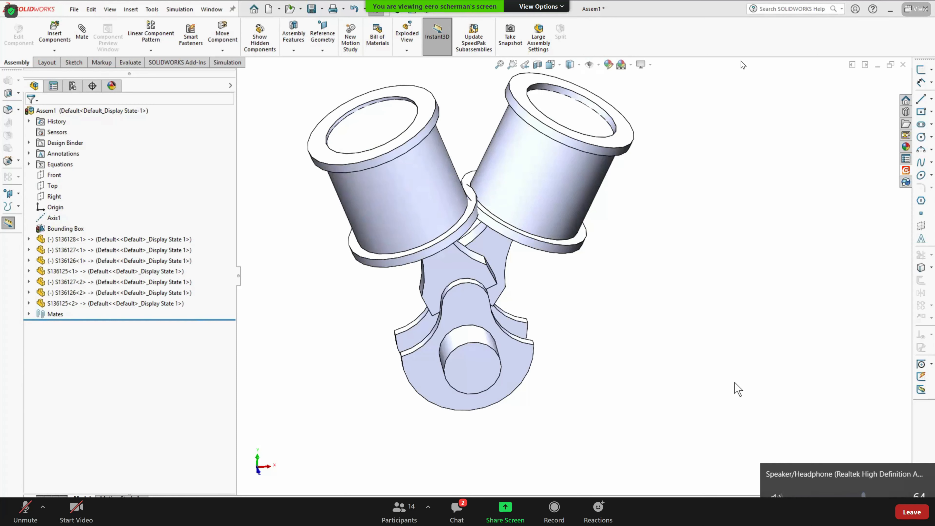
{"action": "left_click", "coordinate": [716, 367]}
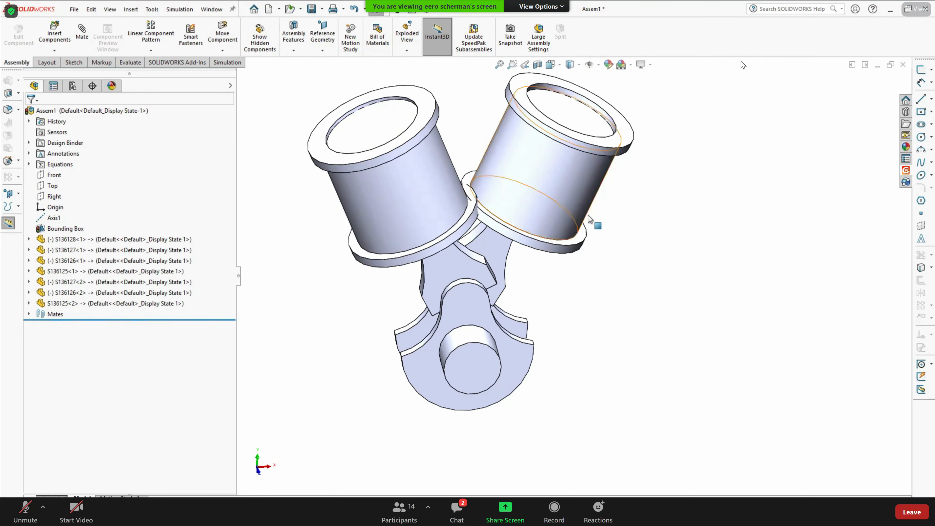
Step: Copy each S136125 cylinder once, placing the two new instances outside the existing pair in the front view
{"action": "middle_click_drag", "start_coordinate": [647, 192], "coordinate": [572, 201]}
{"action": "scroll", "coordinate": [574, 174], "scroll_direction": "up", "scroll_amount": 2}
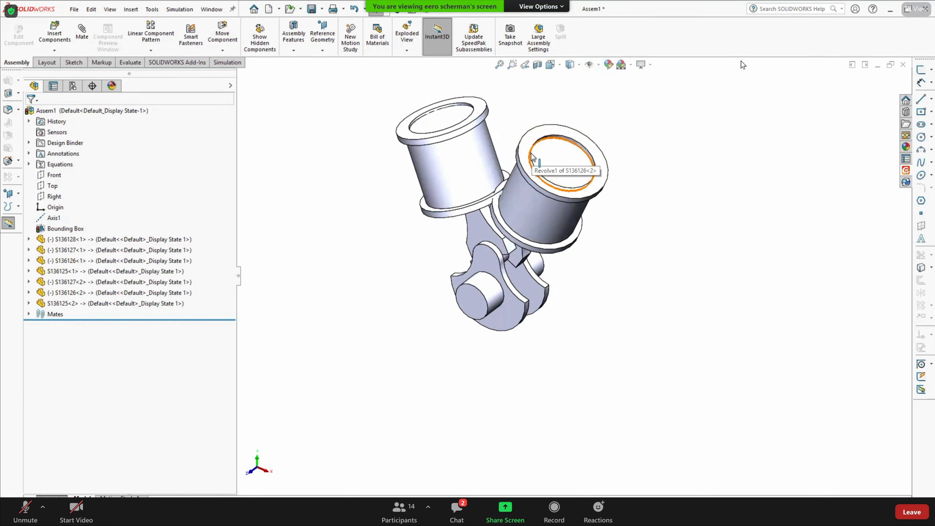
{"action": "key", "text": "ctrl+1"}
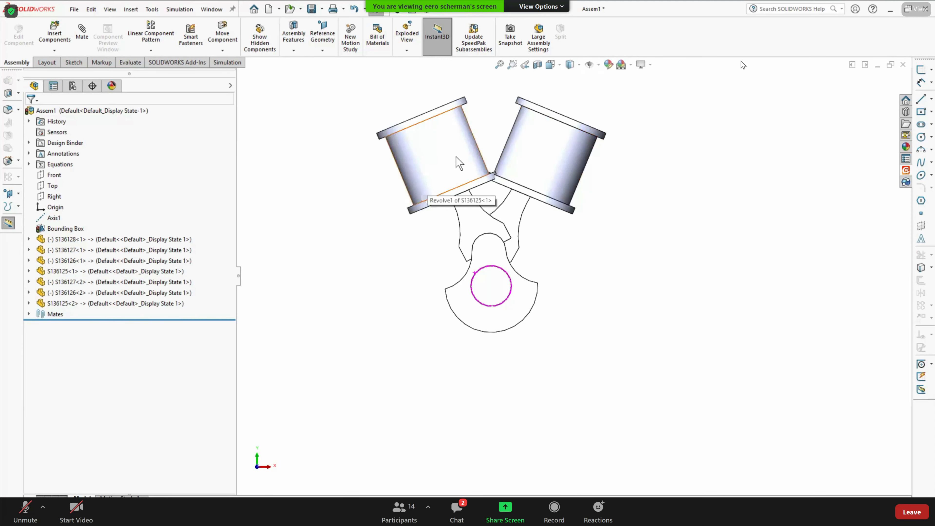
{"action": "left_click", "coordinate": [412, 180]}
{"action": "left_click_drag", "start_coordinate": [382, 168], "coordinate": [379, 222], "text": "ctrl"}
{"action": "left_click_drag", "start_coordinate": [525, 162], "coordinate": [604, 270], "text": "ctrl"}
{"action": "left_click", "coordinate": [615, 388]}
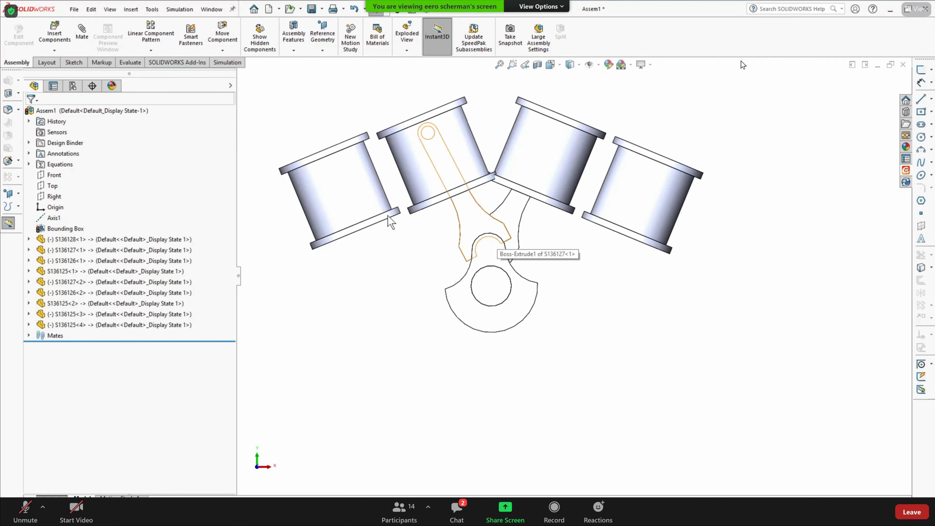
Step: Delete the two outer cylinder copies from the assembly
{"action": "left_click", "coordinate": [396, 216]}
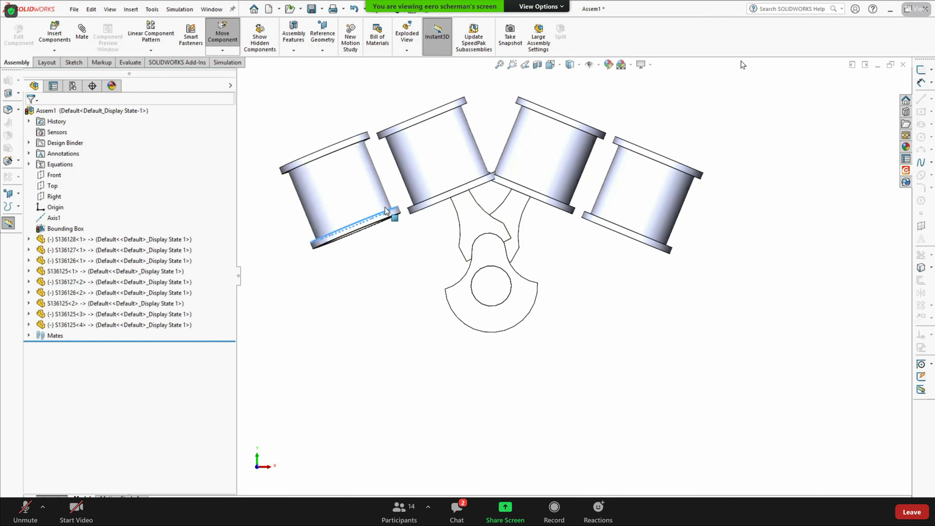
{"action": "left_click", "coordinate": [361, 206]}
{"action": "key", "text": "Delete"}
{"action": "key", "text": "Return"}
{"action": "left_click", "coordinate": [632, 206]}
{"action": "key", "text": "Delete"}
{"action": "key", "text": "Return"}
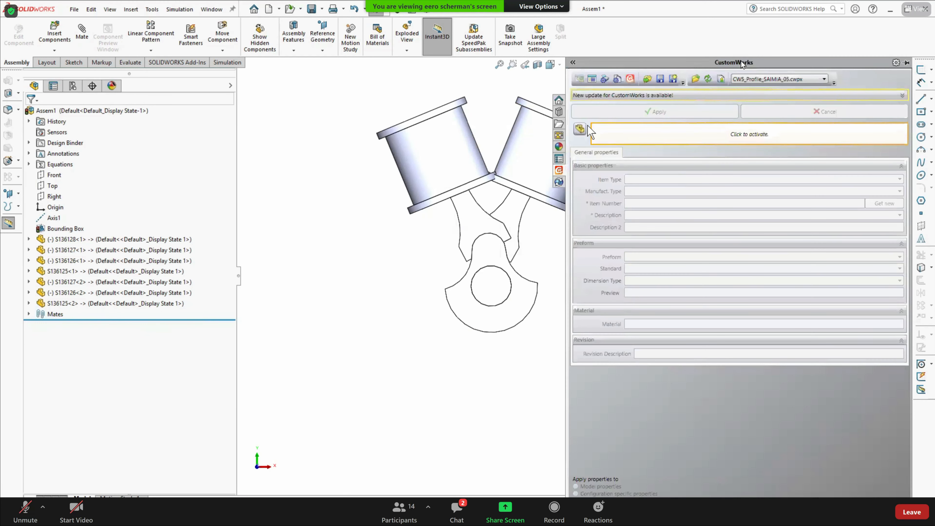
Step: Assign the assembly a new item number and a description in its custom properties, and save it as S136129.SLDASM
{"action": "left_click", "coordinate": [591, 132]}
{"action": "left_click", "coordinate": [883, 203]}
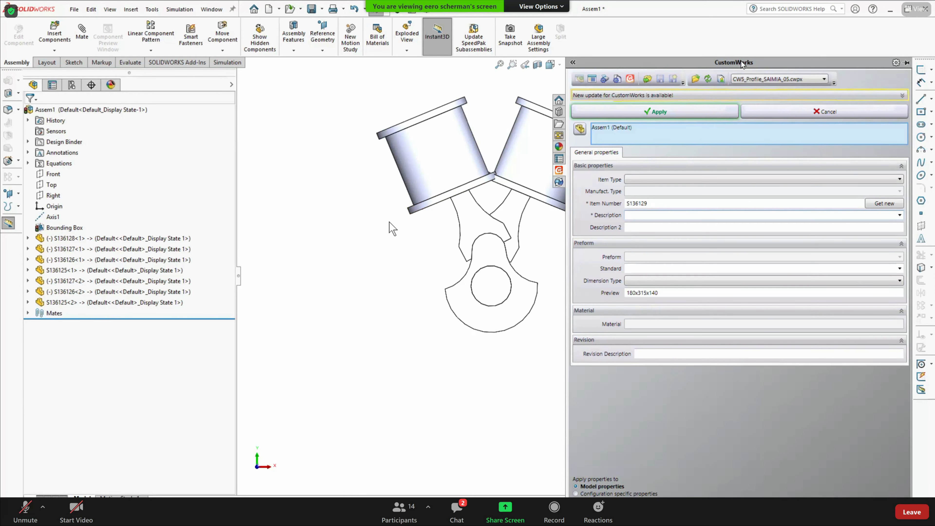
{"action": "left_click", "coordinate": [389, 221]}
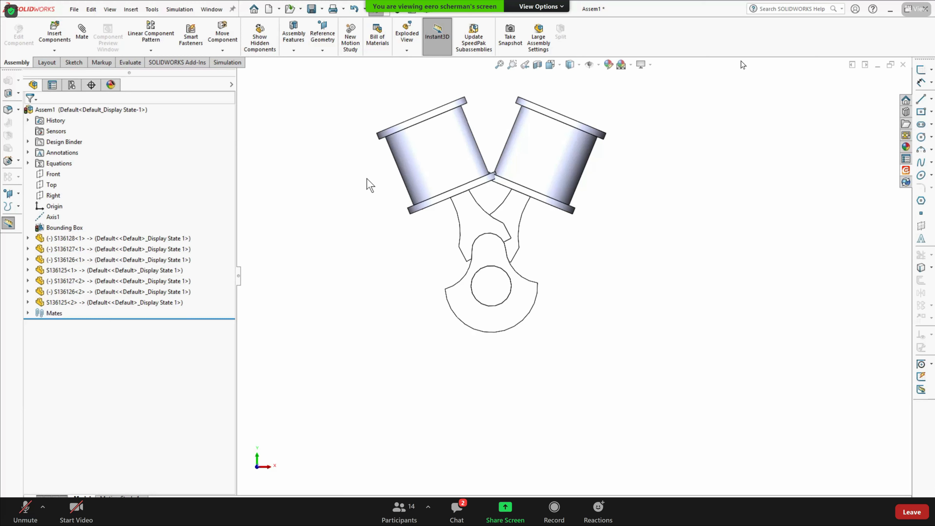
{"action": "left_click", "coordinate": [908, 171]}
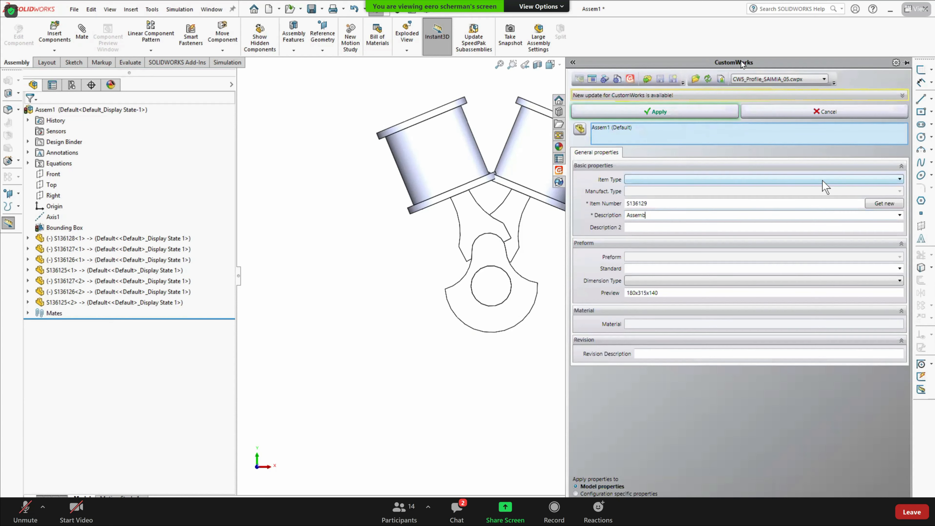
{"action": "left_click", "coordinate": [695, 114]}
{"action": "left_click", "coordinate": [660, 79]}
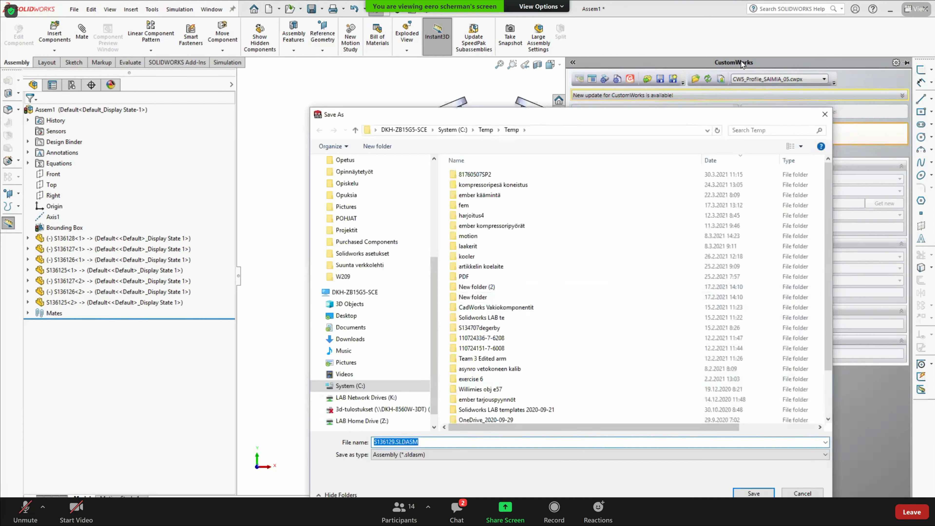
{"action": "left_click", "coordinate": [747, 493]}
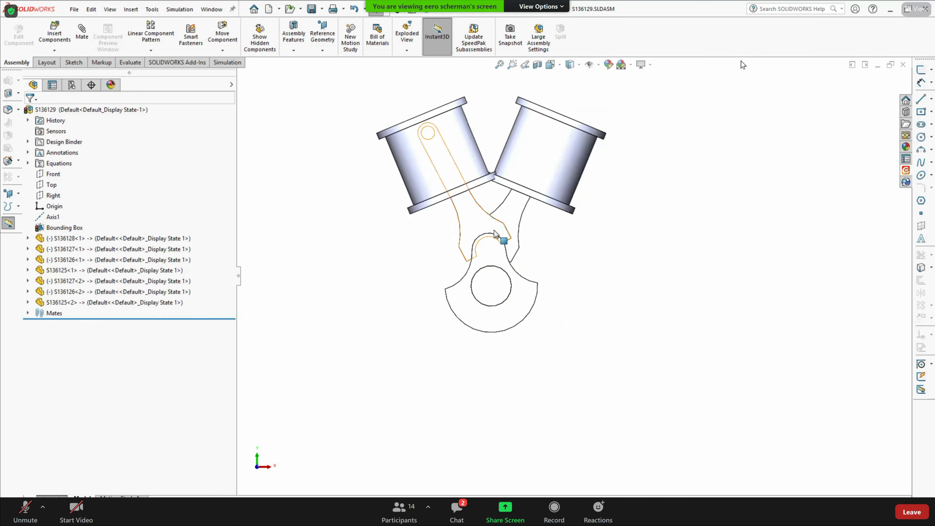
Step: Turn the crank slightly to check the saved assembly's motion
{"action": "mouse_move", "coordinate": [500, 247]}
{"action": "left_mouse_down"}
{"action": "mouse_move", "coordinate": [455, 260]}
{"action": "mouse_move", "coordinate": [482, 302]}
{"action": "mouse_move", "coordinate": [540, 272]}
{"action": "mouse_move", "coordinate": [393, 269]}
{"action": "mouse_move", "coordinate": [348, 164]}
{"action": "mouse_move", "coordinate": [510, 255]}
{"action": "left_mouse_up"}
{"action": "left_click", "coordinate": [427, 274]}
{"action": "scroll", "coordinate": [501, 252], "scroll_direction": "down", "scroll_amount": 3}
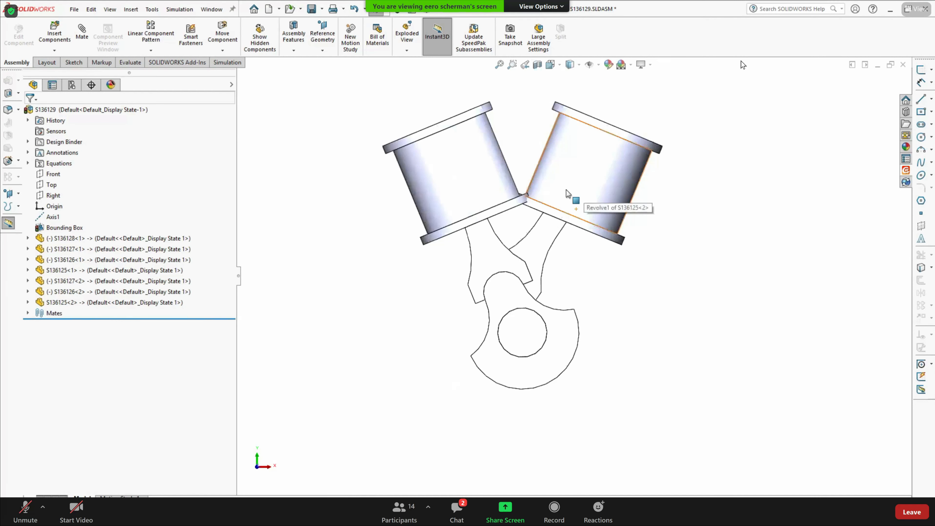
Step: Switch to the open layout sketch part S127793.SLDPRT
{"action": "left_click", "coordinate": [193, 10]}
{"action": "mouse_move", "coordinate": [208, 10]}
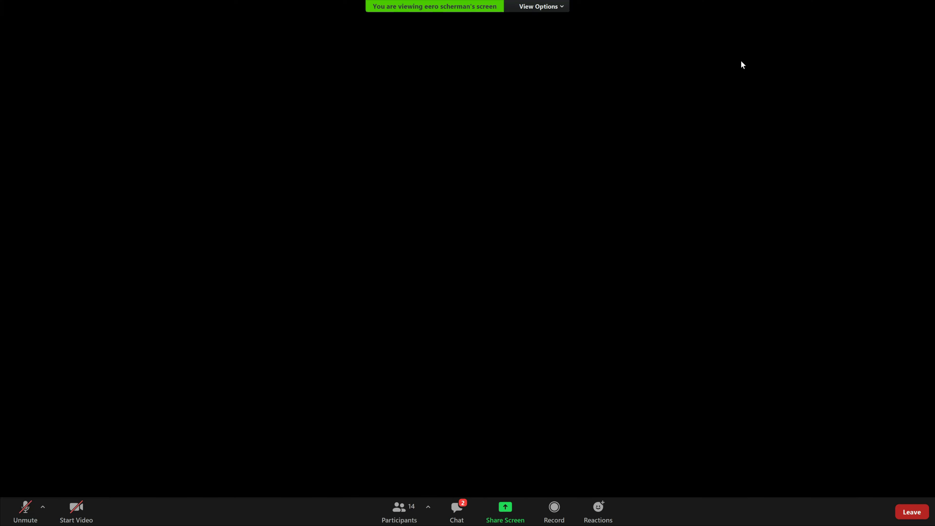
{"action": "left_click", "coordinate": [228, 111]}
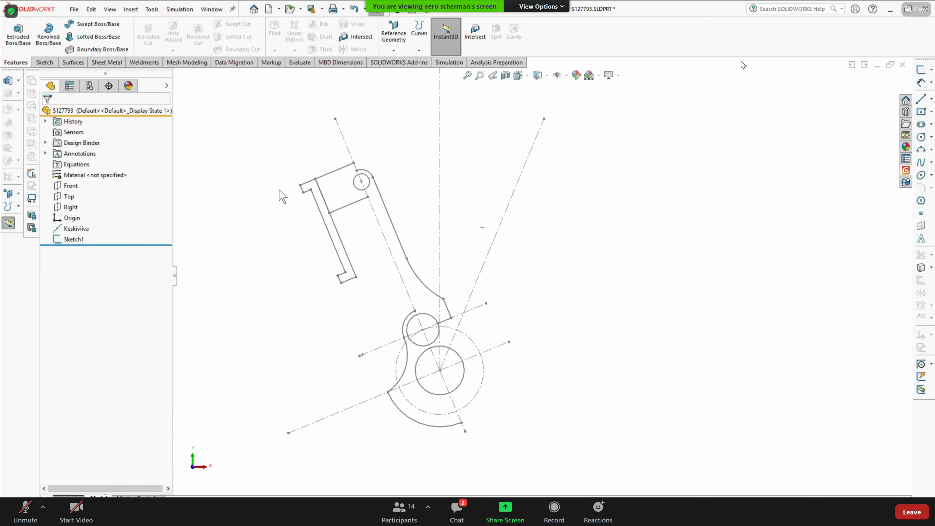
Step: Edit Sketch1 of the layout part, set the angle between the two cylinder centrelines to 60 degrees, and exit the sketch
{"action": "left_click", "coordinate": [74, 239]}
{"action": "left_click", "coordinate": [88, 208]}
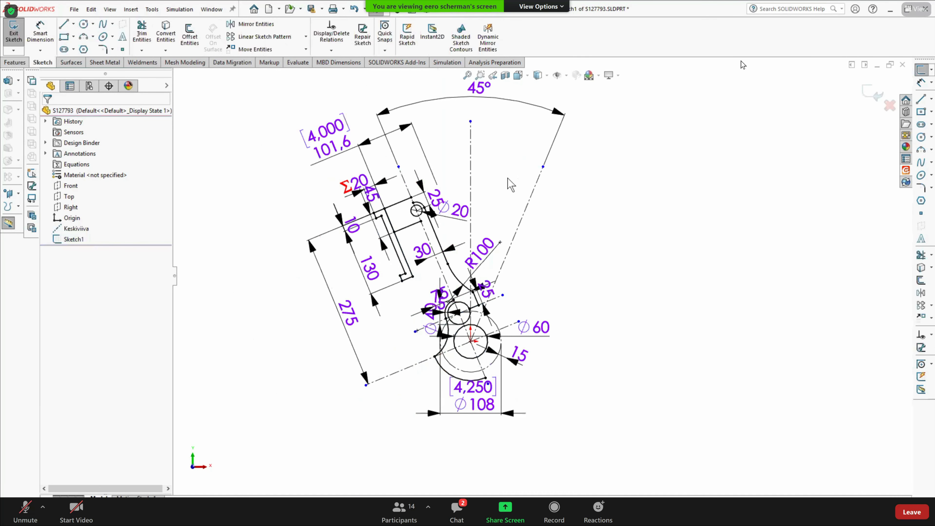
{"action": "double_click", "coordinate": [481, 92]}
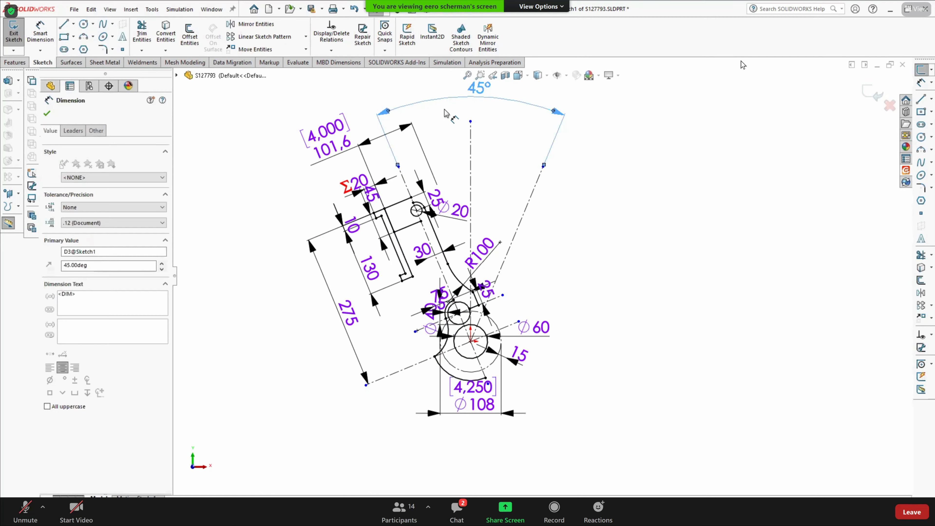
{"action": "type", "text": "60"}
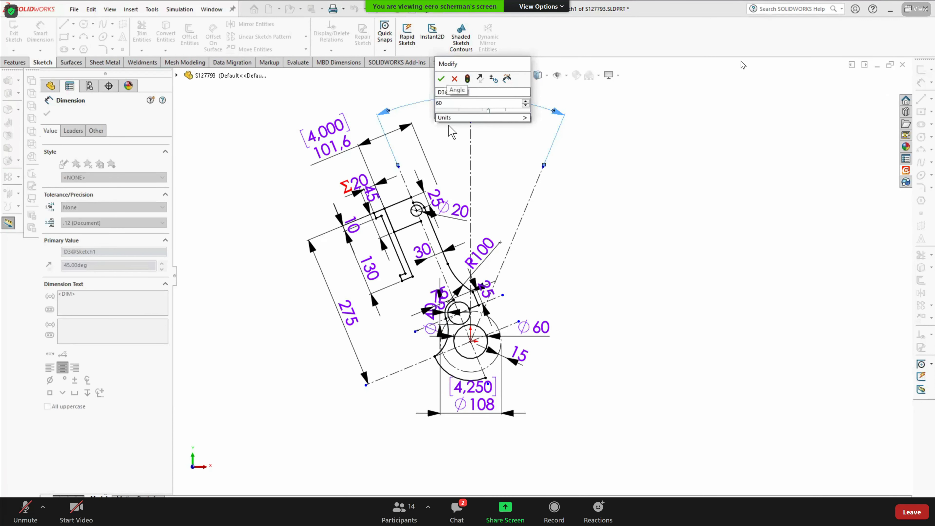
{"action": "key", "text": "Return"}
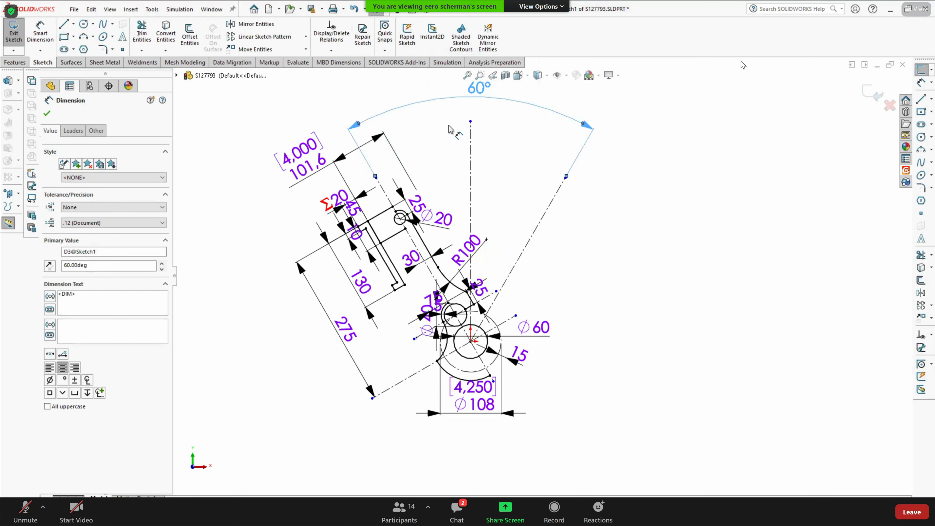
{"action": "left_click", "coordinate": [871, 92]}
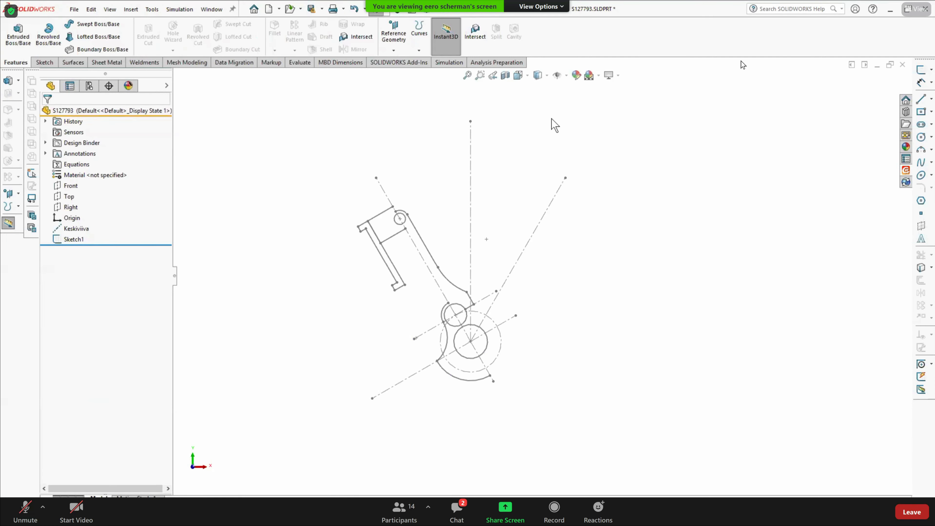
Step: Switch to the assembly S136129.SLDASM to check how the V angle change carries over to the cylinders
{"action": "left_click", "coordinate": [212, 10]}
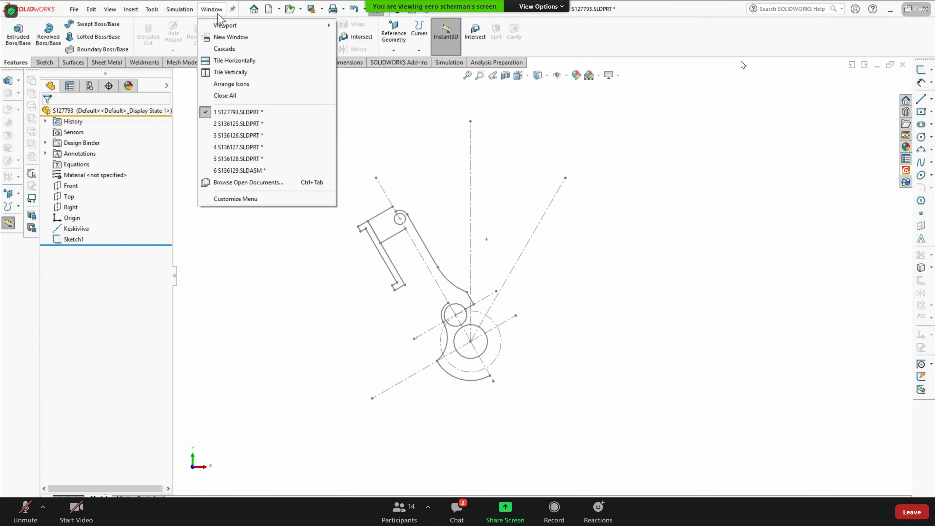
{"action": "mouse_move", "coordinate": [265, 170]}
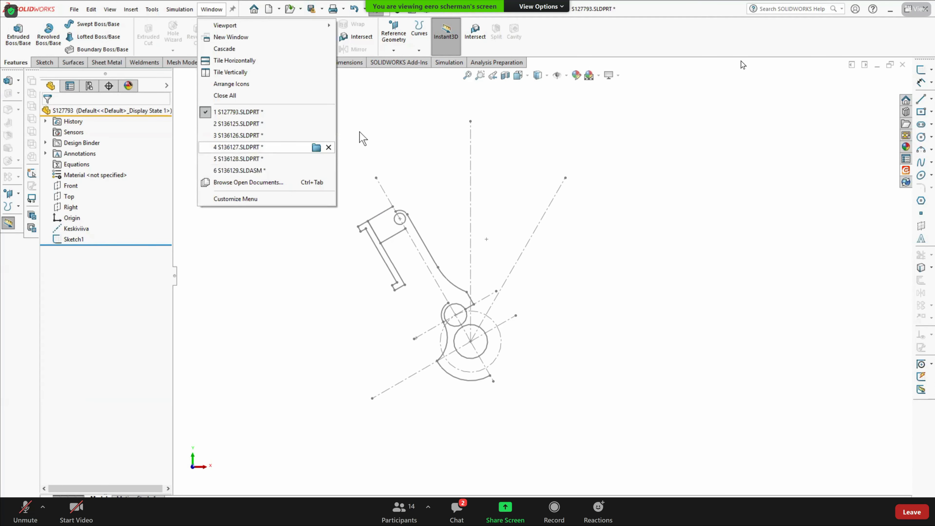
{"action": "left_click", "coordinate": [576, 199]}
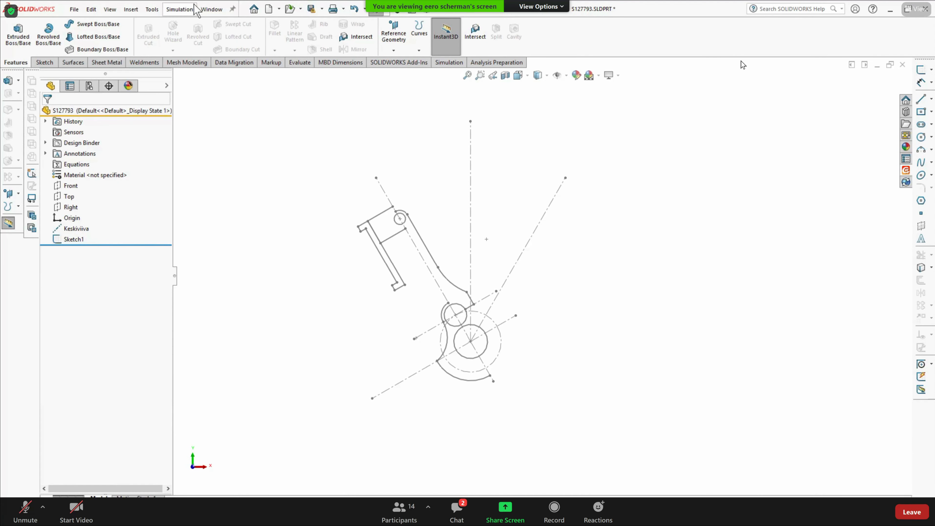
{"action": "left_click", "coordinate": [210, 9]}
{"action": "left_click", "coordinate": [253, 169]}
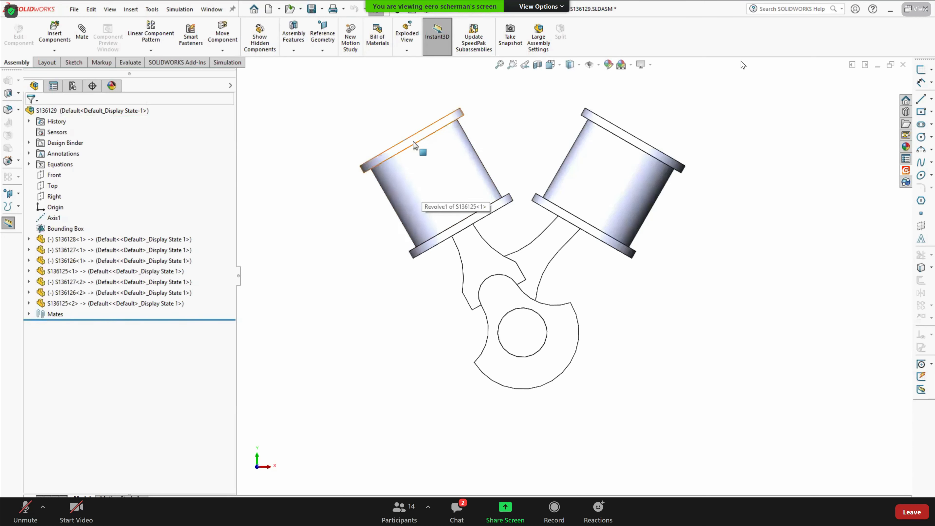
Step: Return to the layout part S127793.SLDPRT, set Sketch1's distance from the crank centre to the cylinder top to 300 mm, and exit the sketch
{"action": "left_click", "coordinate": [212, 9]}
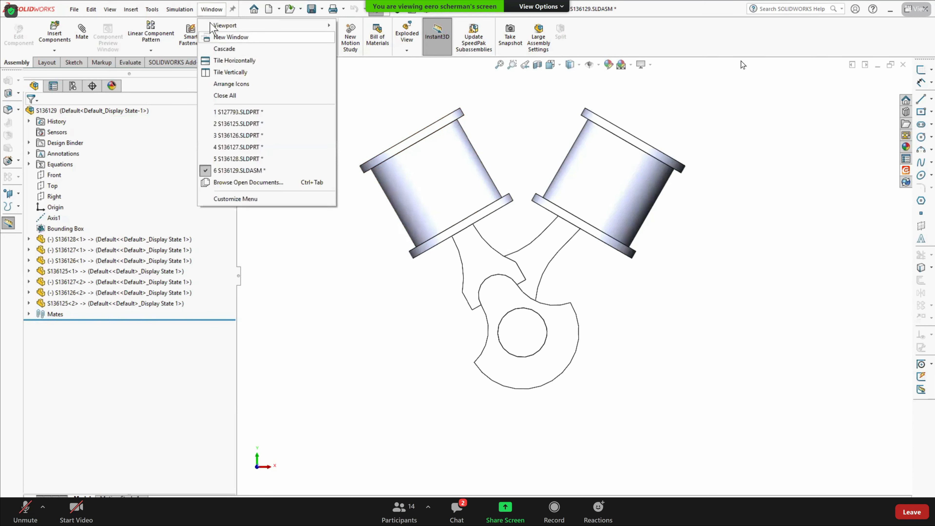
{"action": "left_click", "coordinate": [239, 112]}
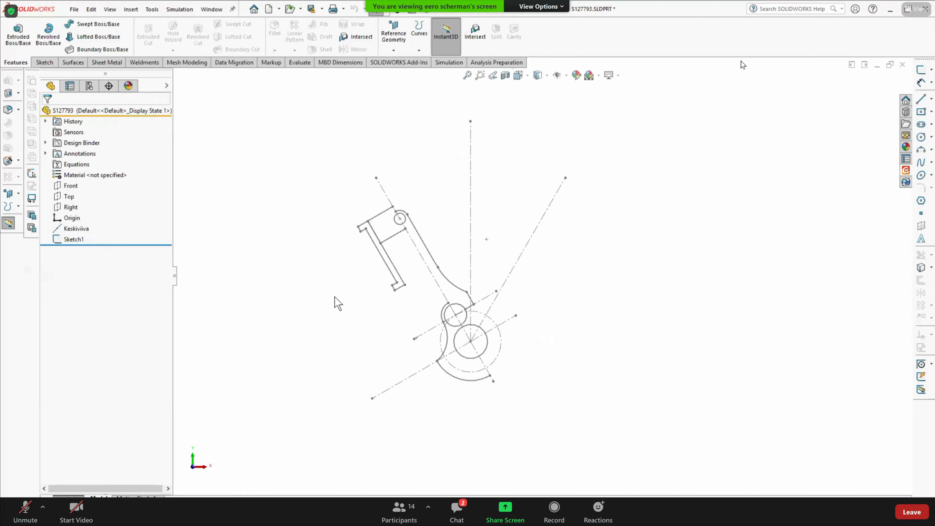
{"action": "left_click", "coordinate": [74, 240]}
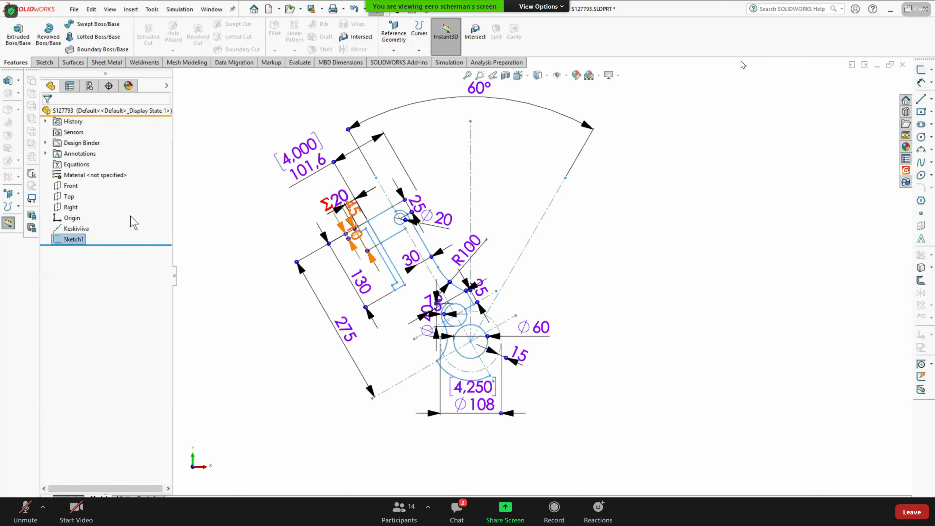
{"action": "right_click", "coordinate": [74, 239]}
{"action": "left_click", "coordinate": [84, 204]}
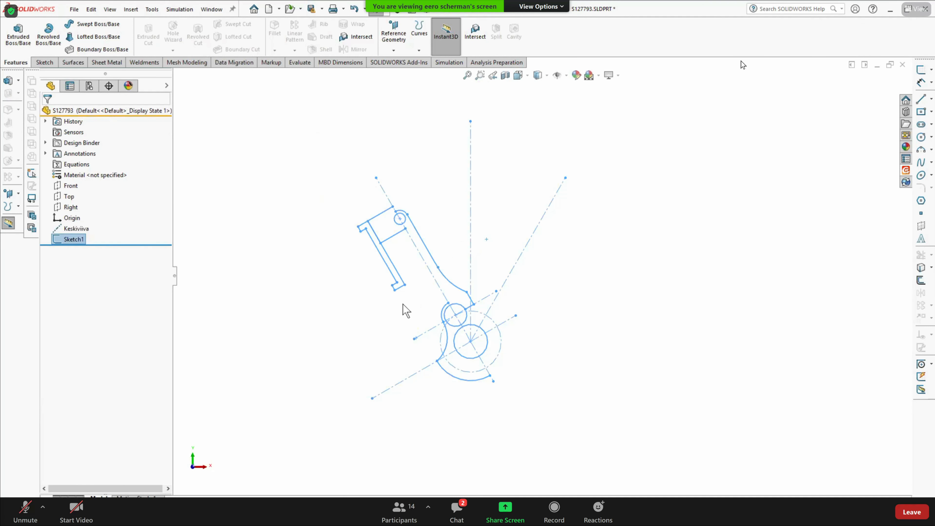
{"action": "double_click", "coordinate": [347, 337]}
{"action": "type", "text": "300"}
{"action": "key", "text": "Return"}
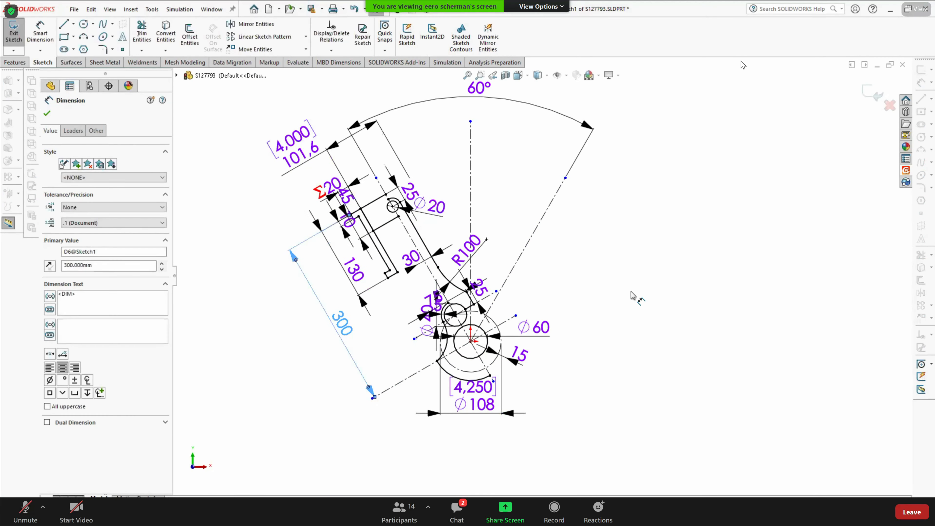
{"action": "left_click", "coordinate": [798, 168]}
{"action": "left_click", "coordinate": [866, 94]}
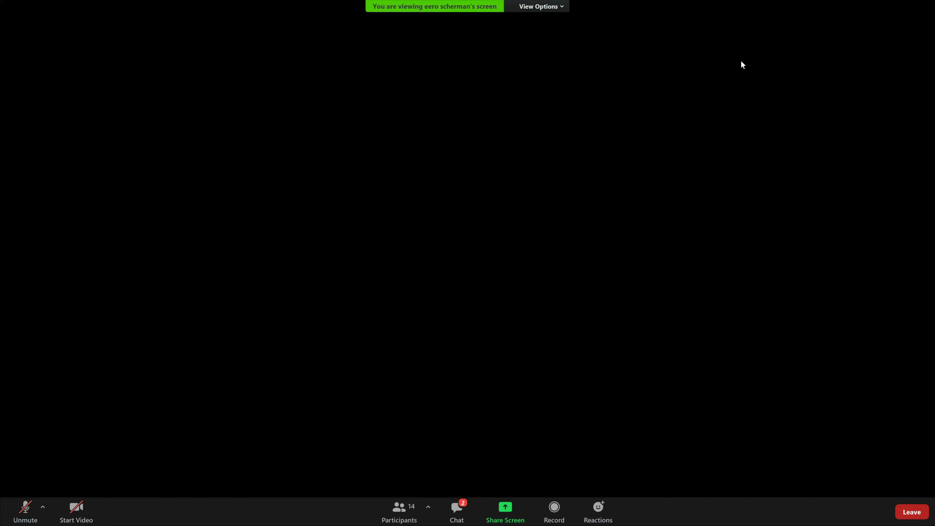
Step: Switch to the assembly S136129.SLDASM and turn the crank to check the motion with the changed cylinder distance
{"action": "left_click", "coordinate": [212, 10]}
{"action": "left_click", "coordinate": [249, 171]}
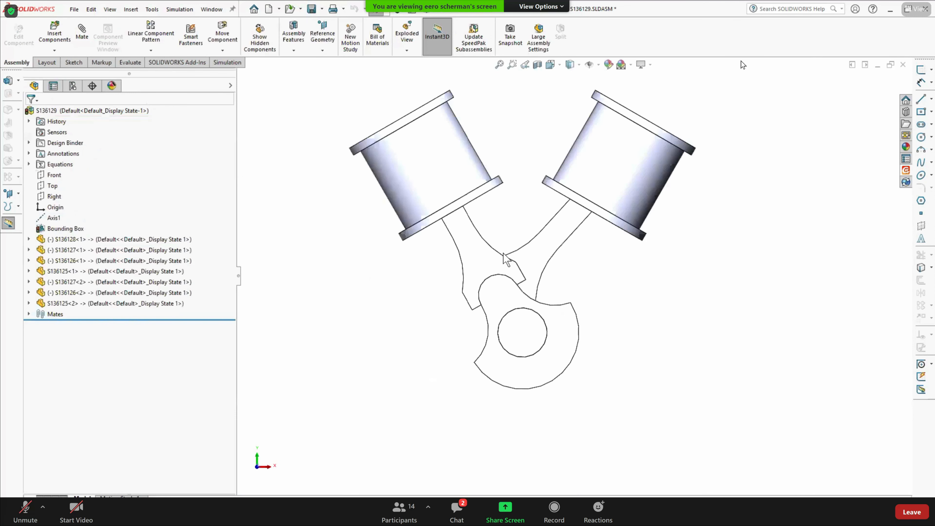
{"action": "left_click", "coordinate": [481, 264]}
{"action": "left_click_drag", "start_coordinate": [481, 264], "coordinate": [288, 167]}
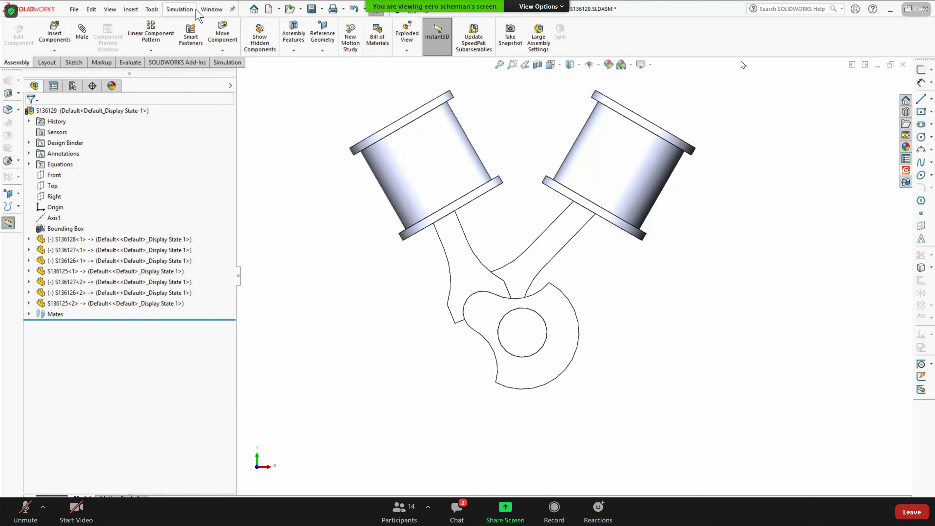
Step: Reopen Sketch1 in the layout part S127793.SLDPRT and set the angle between the cylinder centrelines to 45 degrees
{"action": "left_click", "coordinate": [211, 10]}
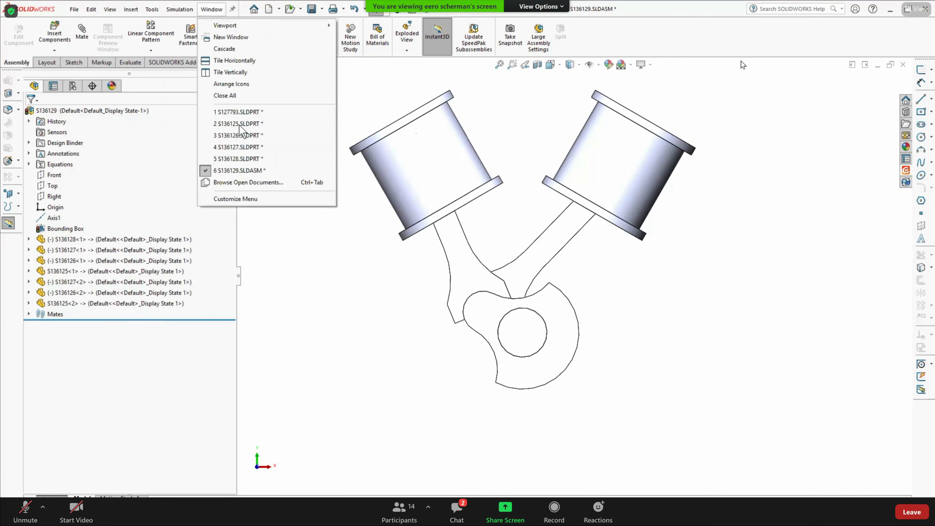
{"action": "left_click", "coordinate": [258, 133]}
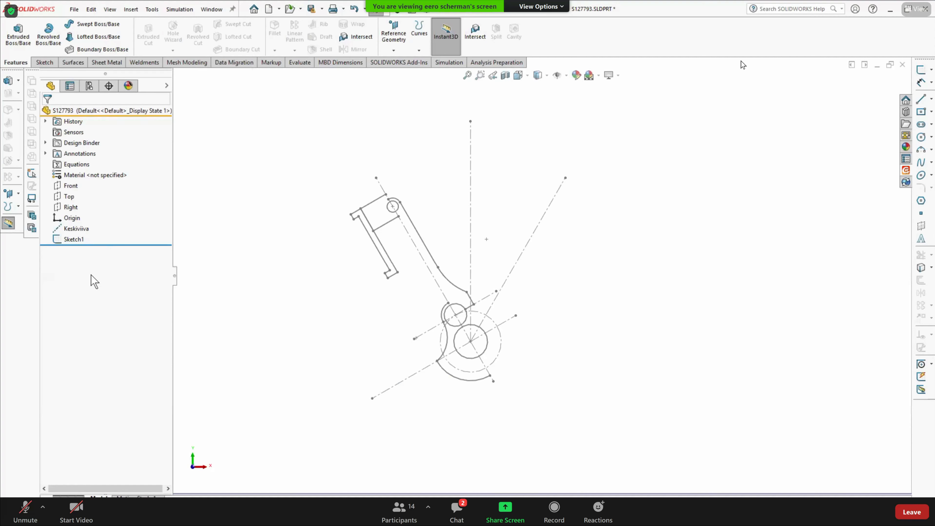
{"action": "left_click", "coordinate": [74, 239]}
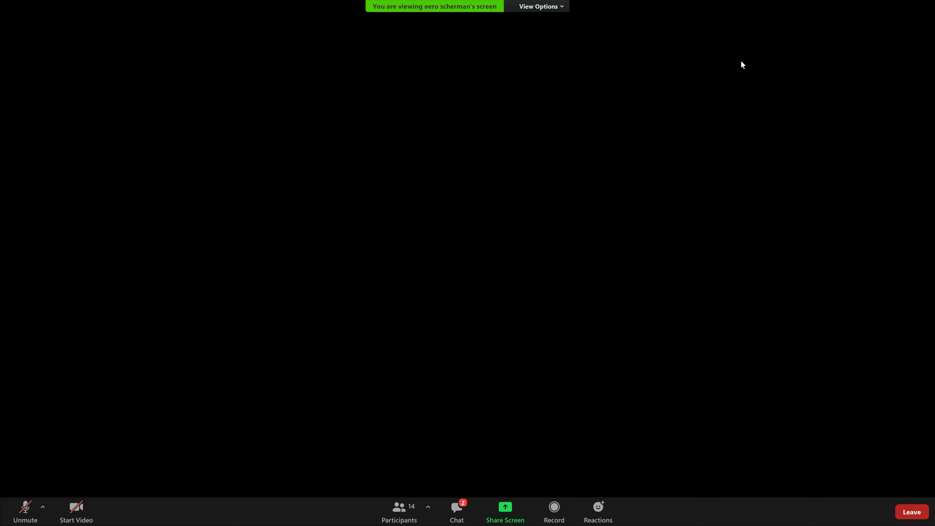
{"action": "right_click", "coordinate": [73, 239]}
{"action": "left_click", "coordinate": [71, 211]}
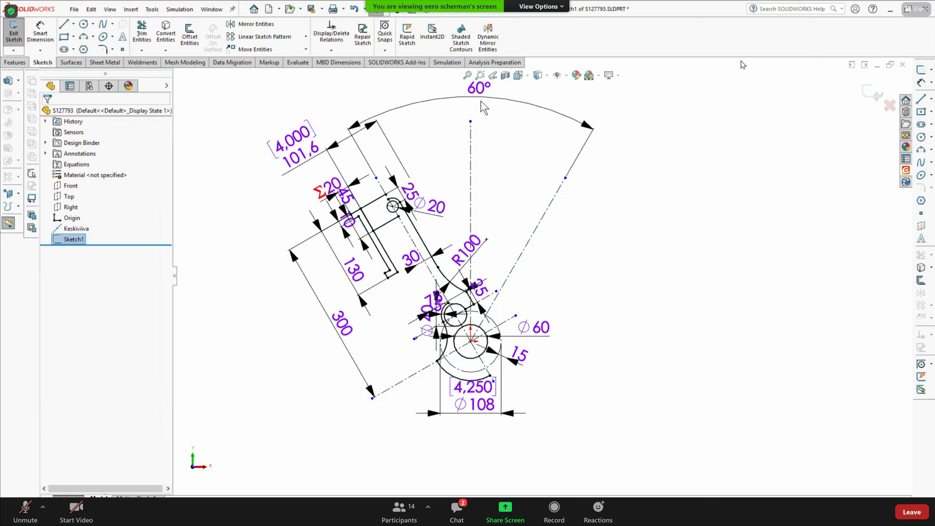
{"action": "double_click", "coordinate": [478, 88]}
{"action": "type", "text": "4"}
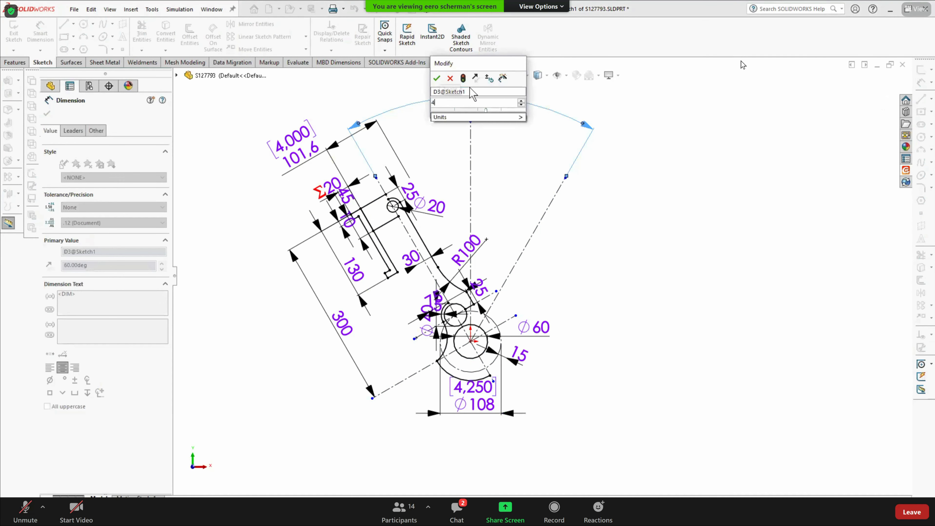
{"action": "type", "text": "5"}
{"action": "key", "text": "Return"}
{"action": "key", "text": "Escape"}
Step: Set the distance from the crank centre to the cylinder top to 275 mm and exit the layout sketch
{"action": "double_click", "coordinate": [345, 309]}
{"action": "type", "text": "275"}
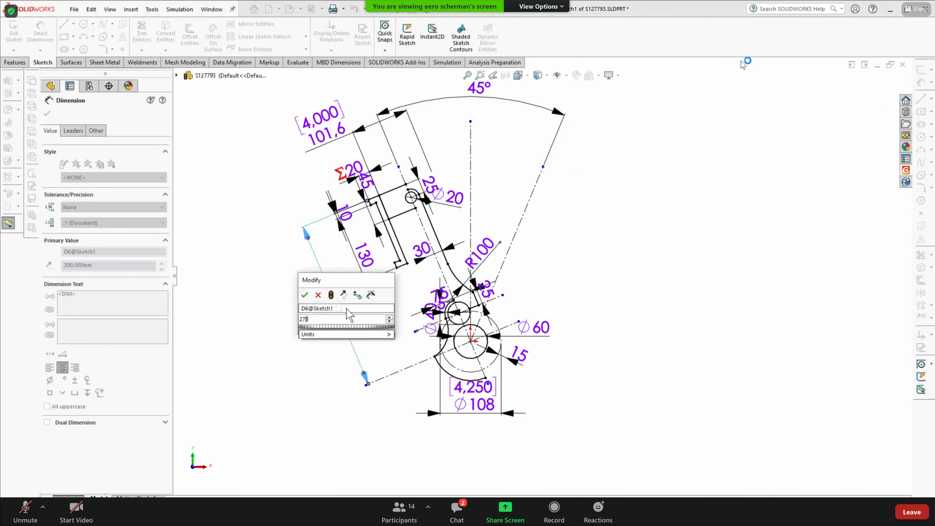
{"action": "key", "text": "Return"}
{"action": "key", "text": "Escape"}
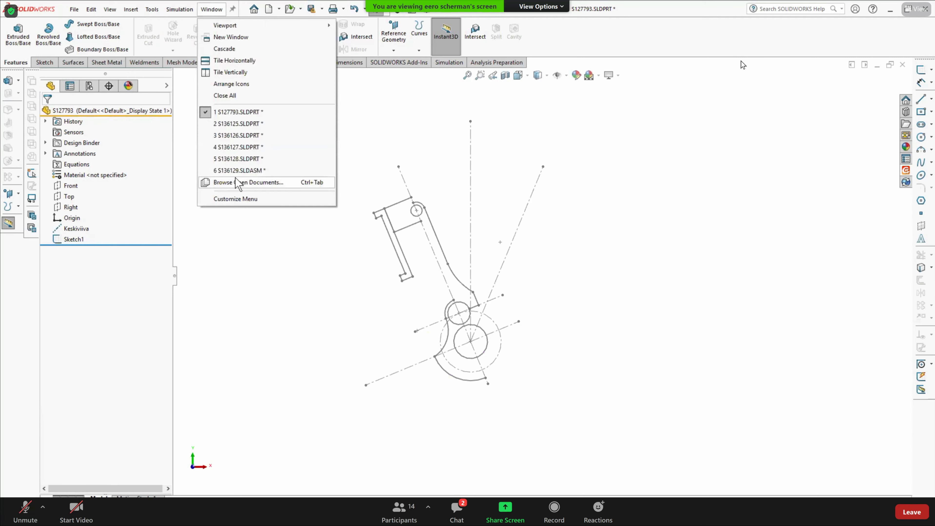
Step: Switch to the assembly S136129.SLDASM and move the crank and piston to inspect the mechanism's motion in 3D
{"action": "left_click", "coordinate": [238, 170]}
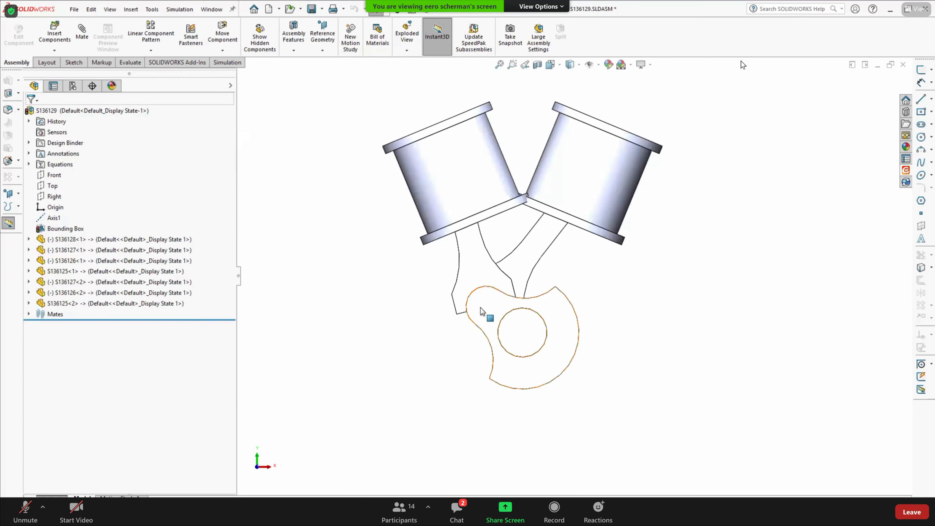
{"action": "mouse_move", "coordinate": [480, 308]}
{"action": "left_mouse_down"}
{"action": "mouse_move", "coordinate": [480, 341]}
{"action": "mouse_move", "coordinate": [603, 288]}
{"action": "mouse_move", "coordinate": [496, 272]}
{"action": "mouse_move", "coordinate": [473, 411]}
{"action": "mouse_move", "coordinate": [544, 286]}
{"action": "mouse_move", "coordinate": [499, 292]}
{"action": "mouse_move", "coordinate": [502, 347]}
{"action": "mouse_move", "coordinate": [494, 327]}
{"action": "mouse_move", "coordinate": [594, 265]}
{"action": "mouse_move", "coordinate": [352, 326]}
{"action": "mouse_move", "coordinate": [533, 301]}
{"action": "mouse_move", "coordinate": [502, 309]}
{"action": "mouse_move", "coordinate": [485, 291]}
{"action": "left_mouse_up"}
{"action": "middle_click_drag", "start_coordinate": [458, 131], "coordinate": [428, 144]}
{"action": "left_click_drag", "start_coordinate": [424, 127], "coordinate": [462, 191]}
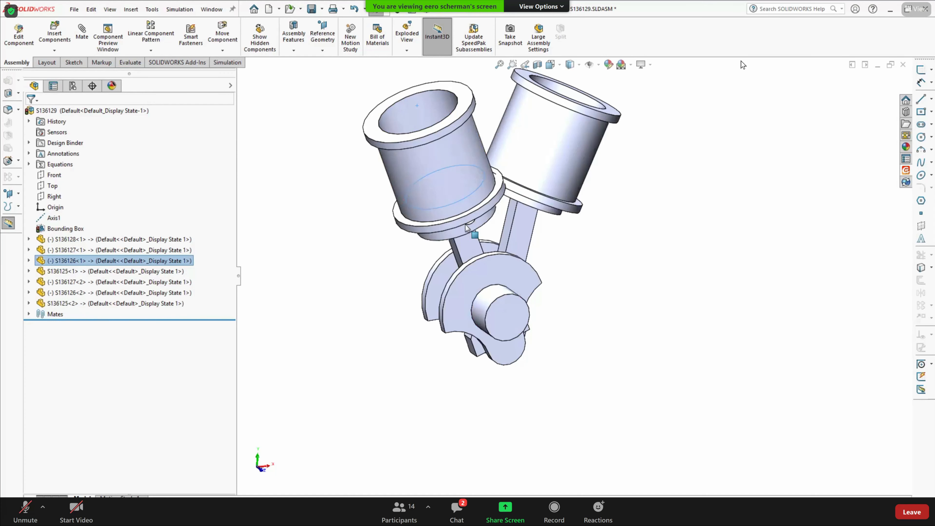
{"action": "left_click_drag", "start_coordinate": [457, 283], "coordinate": [531, 259]}
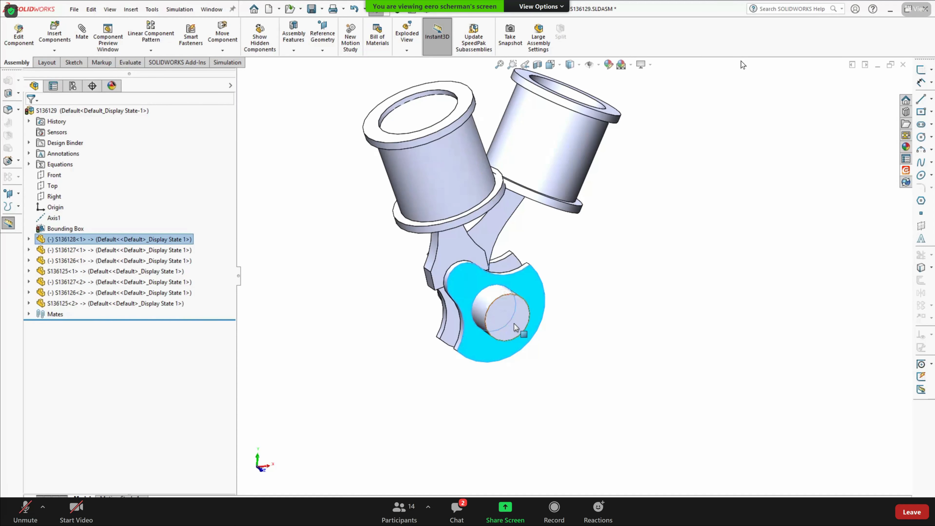
Step: View the assembly normal to the crankshaft's end face and turn the crank and connecting rod to check the motion
{"action": "left_click", "coordinate": [511, 321]}
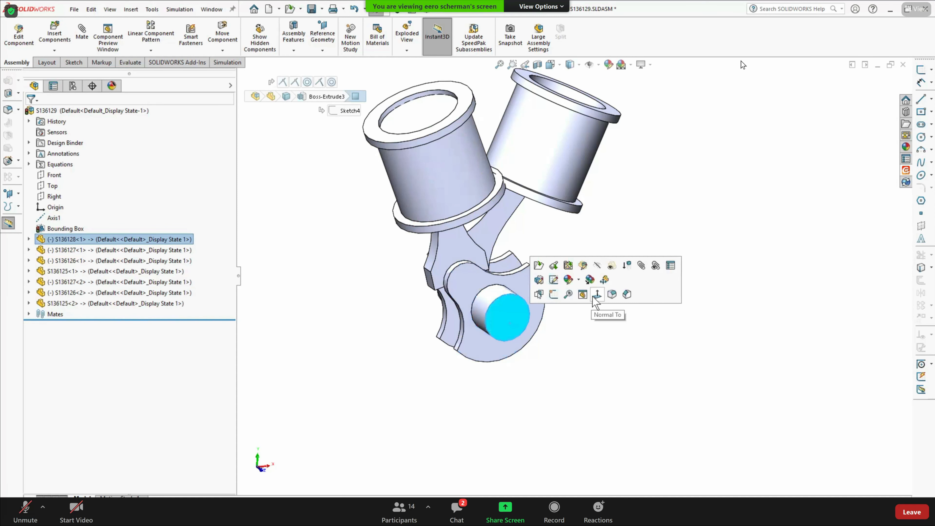
{"action": "left_click", "coordinate": [596, 294]}
{"action": "scroll", "coordinate": [601, 304], "scroll_direction": "down", "scroll_amount": 3}
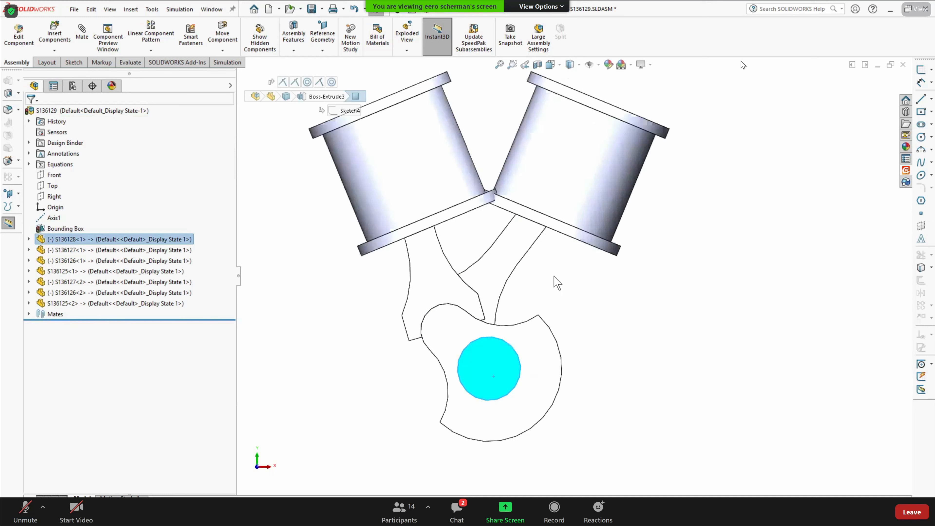
{"action": "left_click_drag", "start_coordinate": [434, 288], "coordinate": [459, 287]}
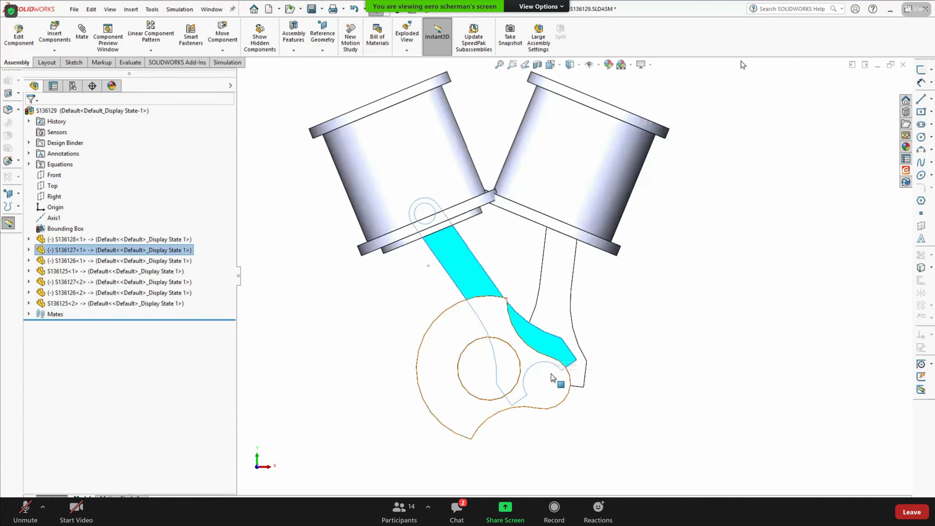
{"action": "left_click_drag", "start_coordinate": [550, 373], "coordinate": [315, 278]}
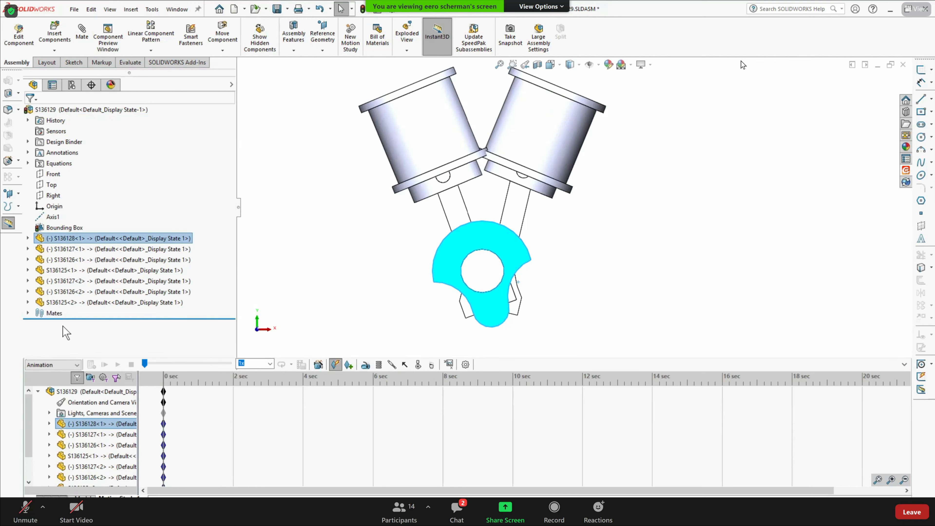
Step: Set the motion study type to Motion Analysis and rotate the crank to a different position
{"action": "left_click", "coordinate": [48, 366]}
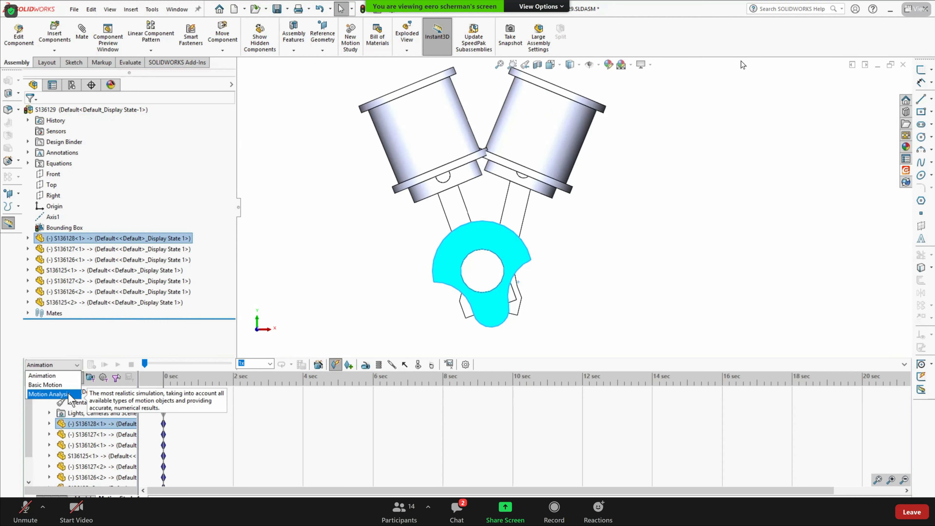
{"action": "left_click", "coordinate": [48, 393]}
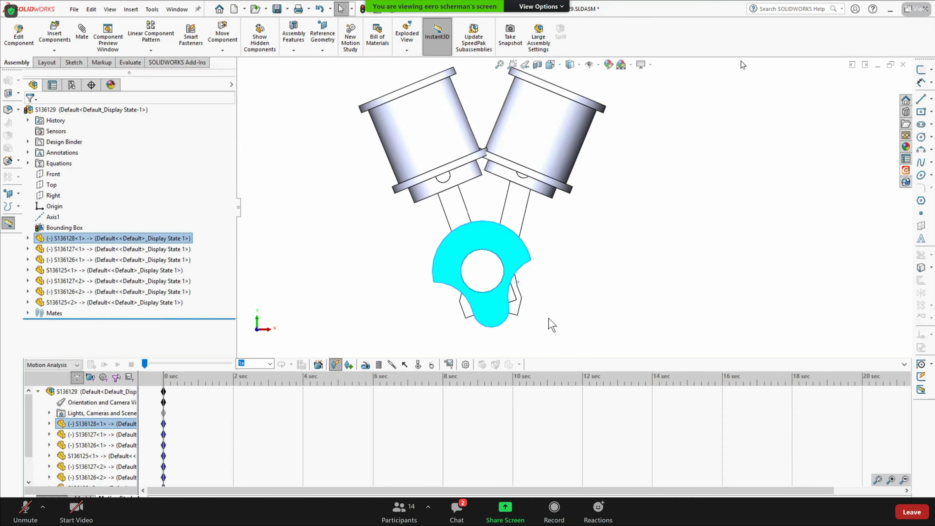
{"action": "left_click_drag", "start_coordinate": [496, 309], "coordinate": [518, 256]}
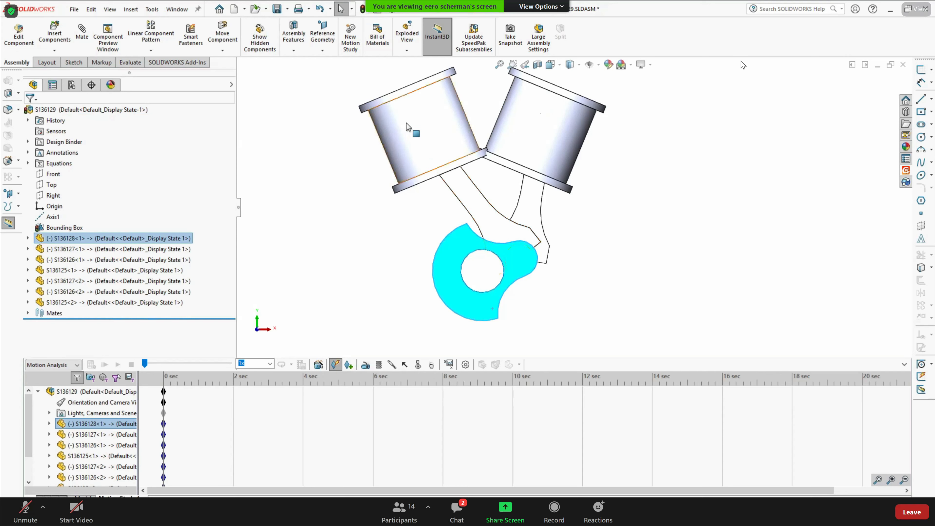
{"action": "left_click_drag", "start_coordinate": [524, 242], "coordinate": [499, 281]}
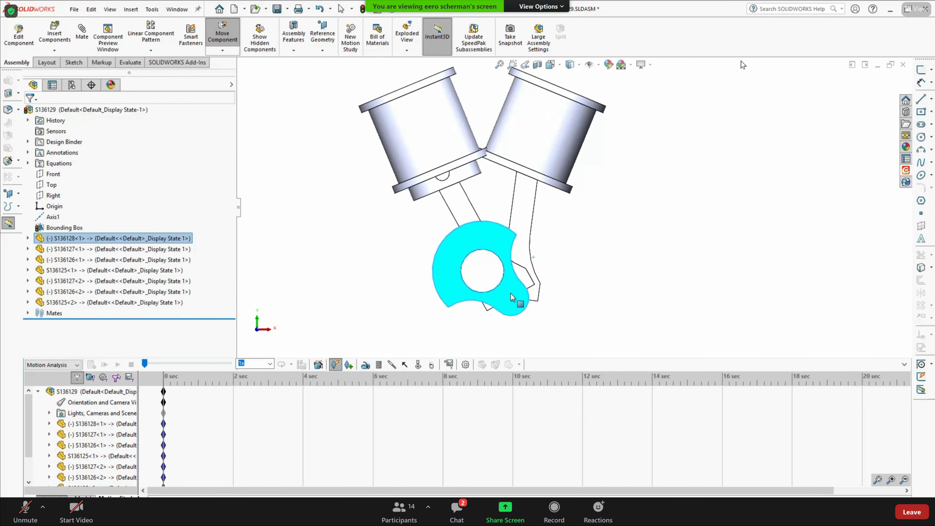
Step: Turn the crank through several positions and inspect how the connecting rods and pistons follow
{"action": "left_click_drag", "start_coordinate": [520, 273], "coordinate": [515, 251]}
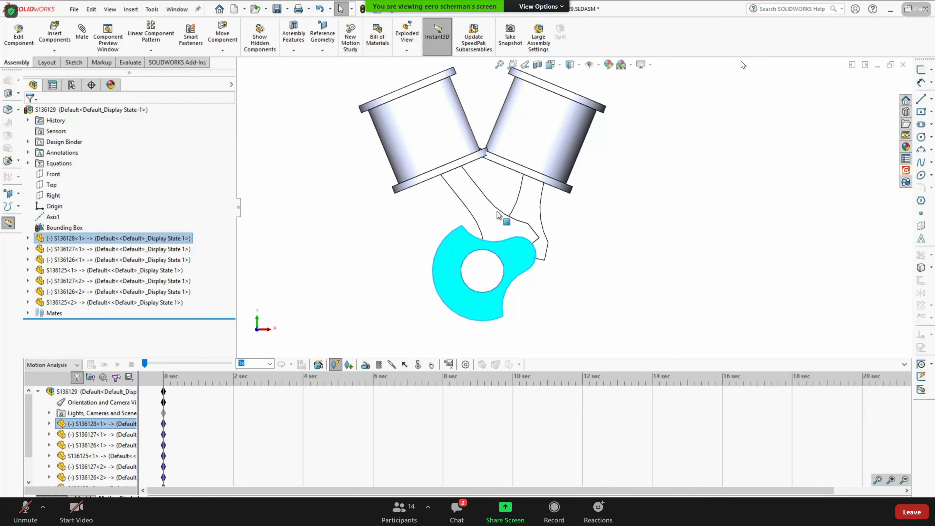
{"action": "left_click", "coordinate": [530, 252]}
{"action": "left_click_drag", "start_coordinate": [531, 252], "coordinate": [455, 275]}
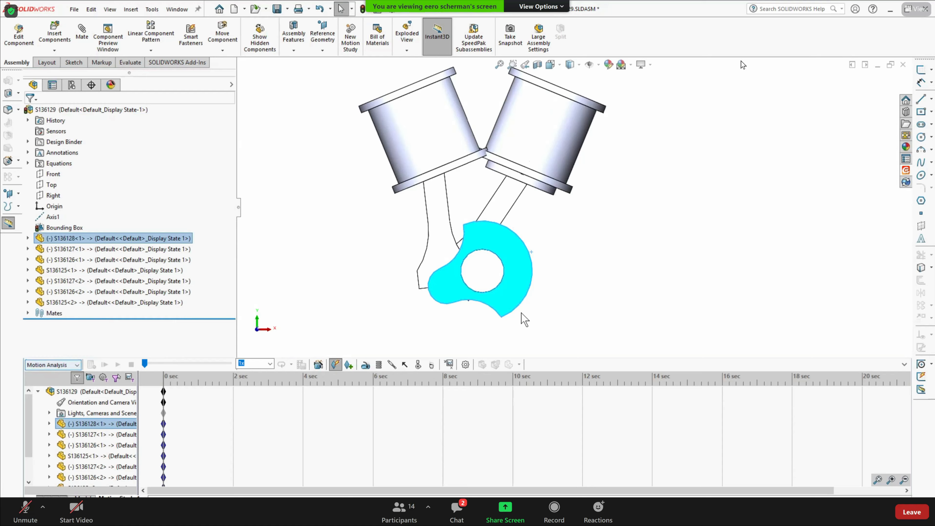
{"action": "scroll", "coordinate": [476, 290], "scroll_direction": "down", "scroll_amount": 2}
{"action": "scroll", "coordinate": [470, 291], "scroll_direction": "up", "scroll_amount": 1}
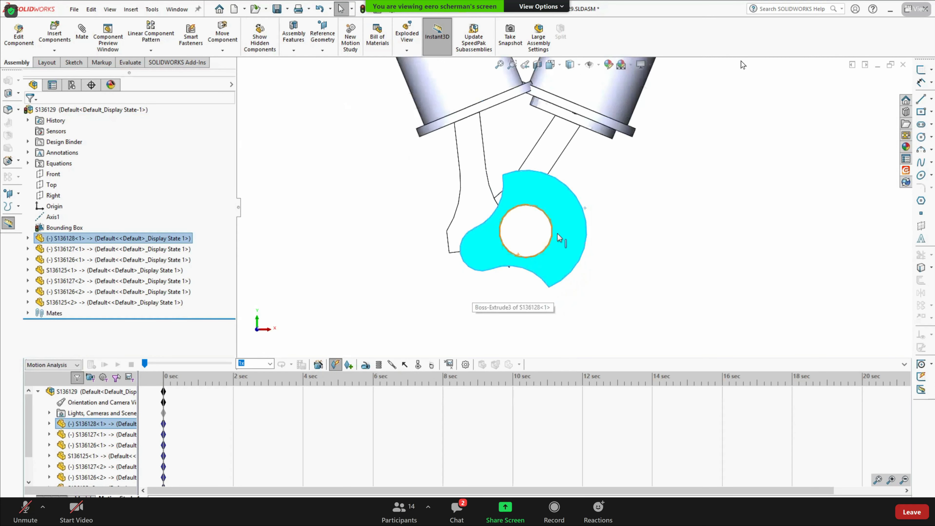
{"action": "scroll", "coordinate": [554, 165], "scroll_direction": "up", "scroll_amount": 1}
{"action": "scroll", "coordinate": [569, 122], "scroll_direction": "up", "scroll_amount": 2}
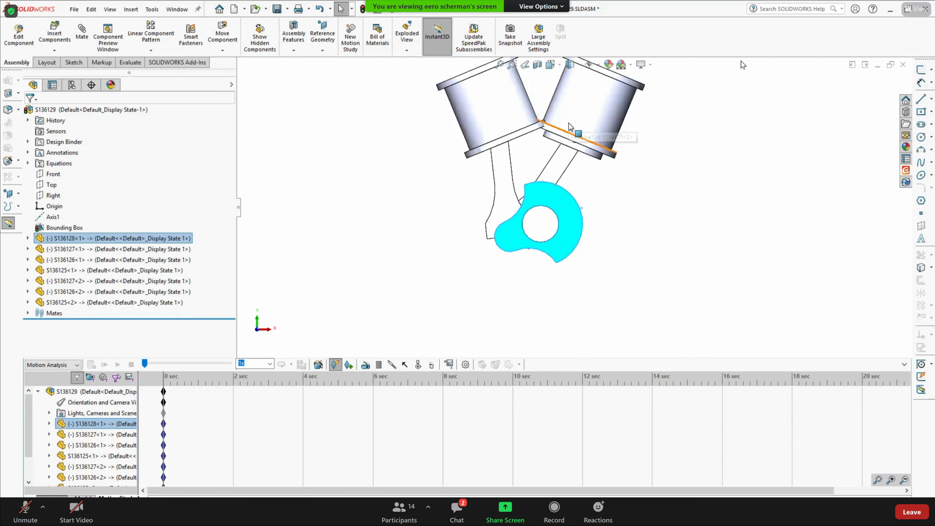
{"action": "scroll", "coordinate": [576, 136], "scroll_direction": "up", "scroll_amount": 1}
{"action": "scroll", "coordinate": [577, 202], "scroll_direction": "down", "scroll_amount": 3}
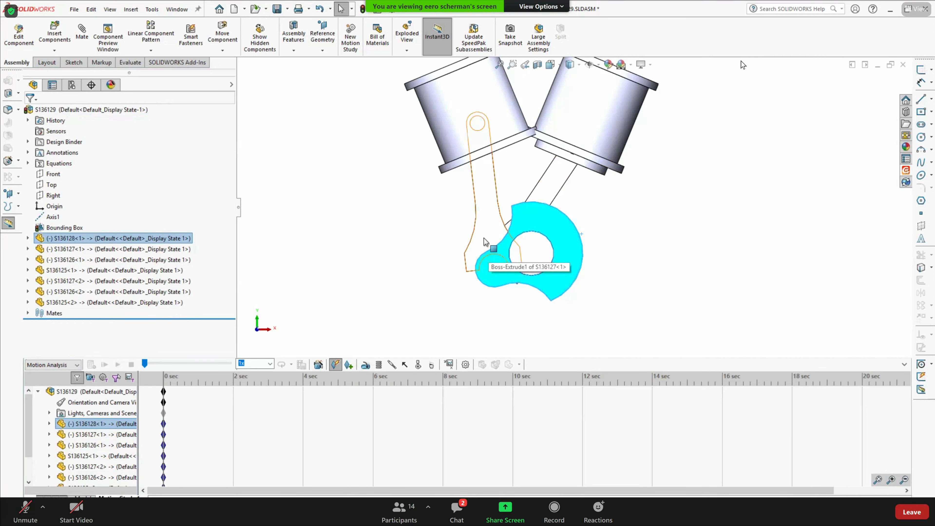
Step: Inspect connecting rod S136127<1> at the crank and turn the crank until its pin lobe points up and slightly left
{"action": "left_click", "coordinate": [485, 238]}
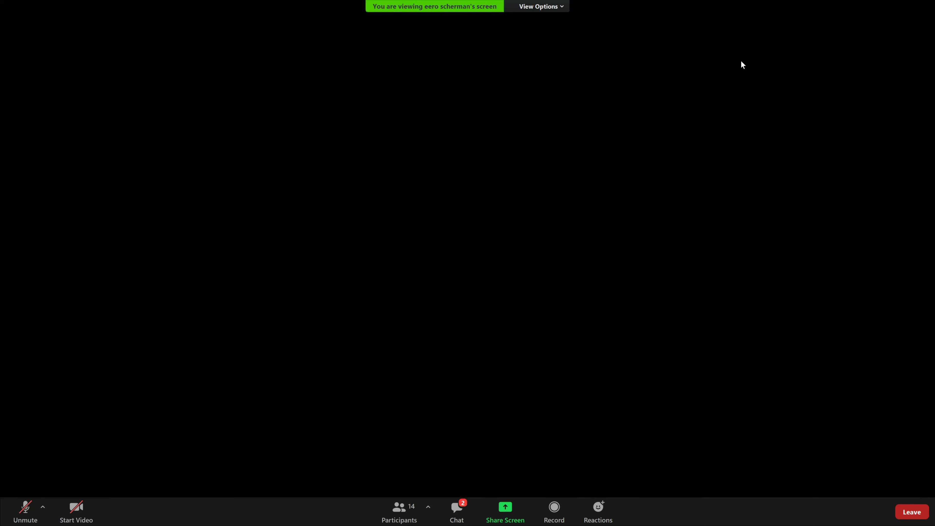
{"action": "scroll", "coordinate": [601, 185], "scroll_direction": "up", "scroll_amount": 2}
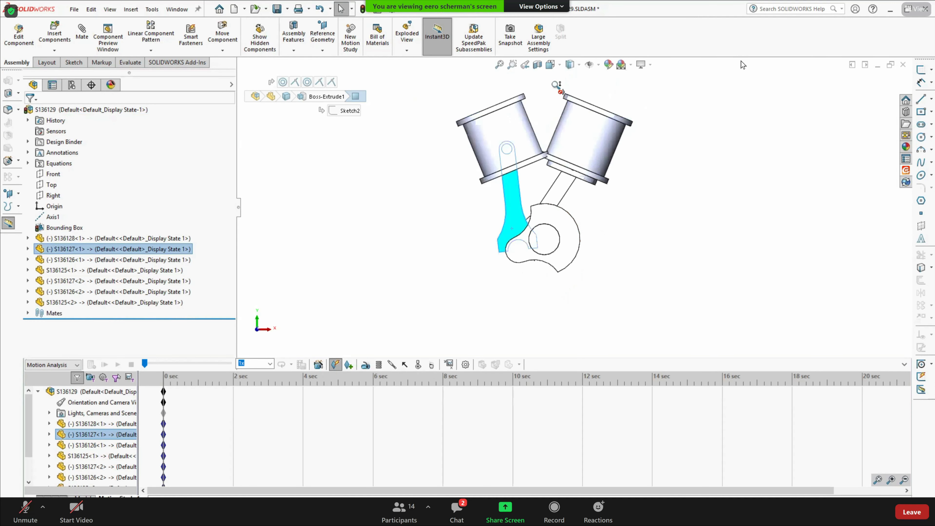
{"action": "scroll", "coordinate": [606, 258], "scroll_direction": "down", "scroll_amount": 2}
{"action": "scroll", "coordinate": [607, 280], "scroll_direction": "up", "scroll_amount": 2}
{"action": "scroll", "coordinate": [606, 302], "scroll_direction": "down", "scroll_amount": 2}
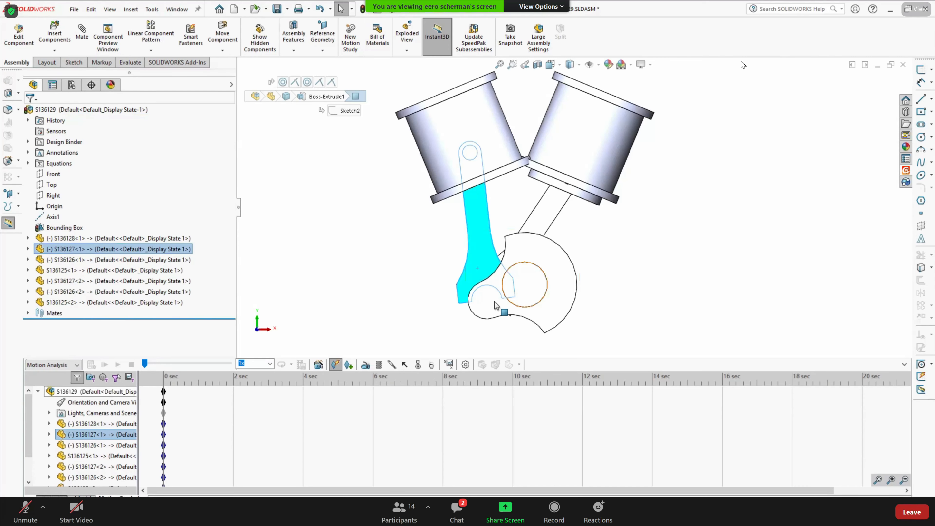
{"action": "left_click", "coordinate": [497, 320]}
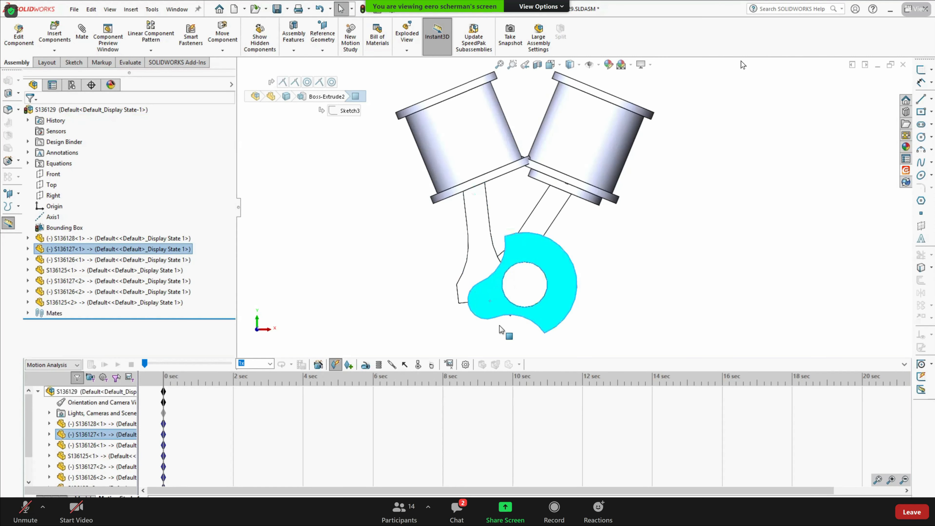
{"action": "left_click_drag", "start_coordinate": [562, 282], "coordinate": [517, 267]}
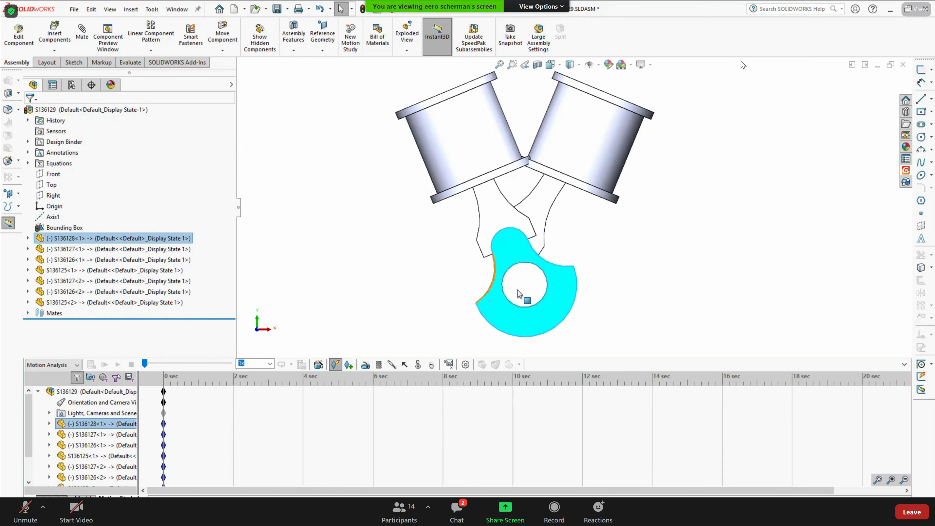
{"action": "middle_click_drag", "start_coordinate": [551, 297], "coordinate": [586, 254]}
{"action": "left_click", "coordinate": [585, 252]}
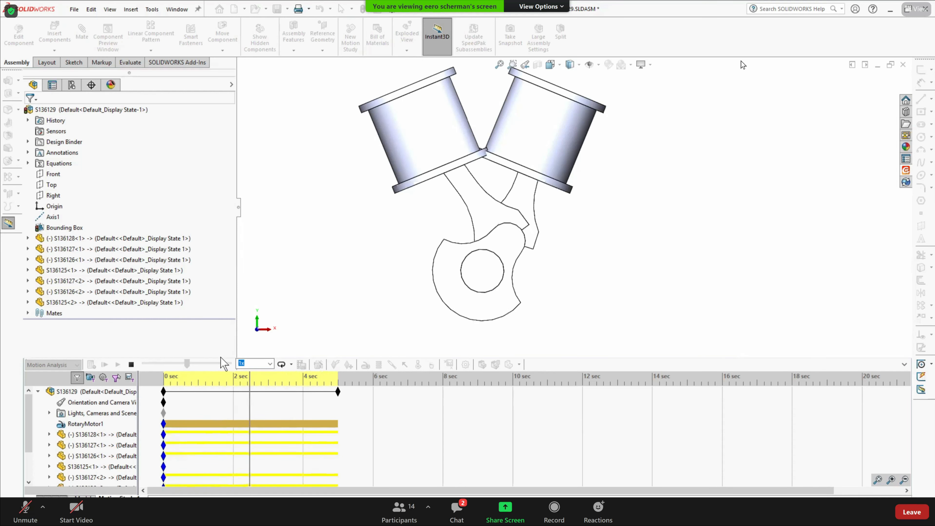
Step: Stop the playback, shorten the motion study to 1 second and calculate it
{"action": "left_click", "coordinate": [131, 367]}
{"action": "left_click_drag", "start_coordinate": [314, 386], "coordinate": [163, 390]}
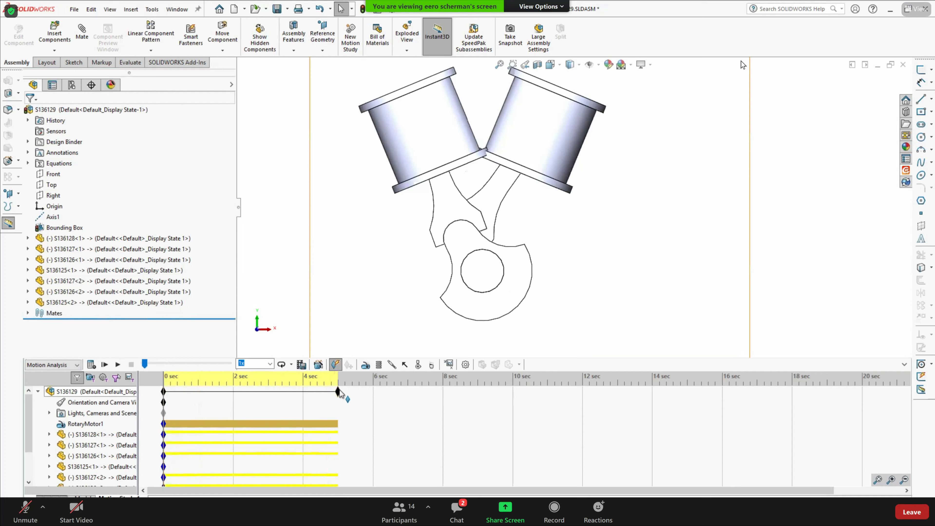
{"action": "left_click_drag", "start_coordinate": [337, 394], "coordinate": [319, 397]}
{"action": "left_click_drag", "start_coordinate": [202, 396], "coordinate": [197, 395]}
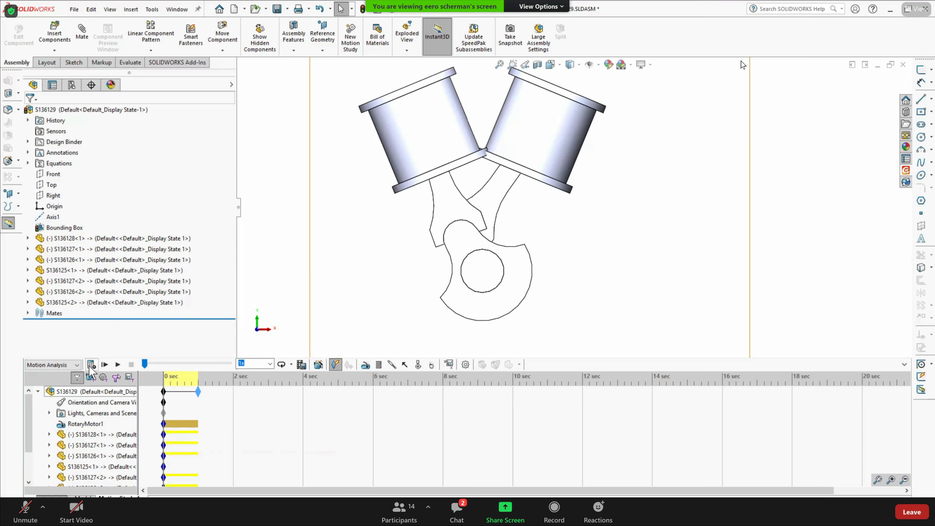
{"action": "left_click", "coordinate": [91, 364]}
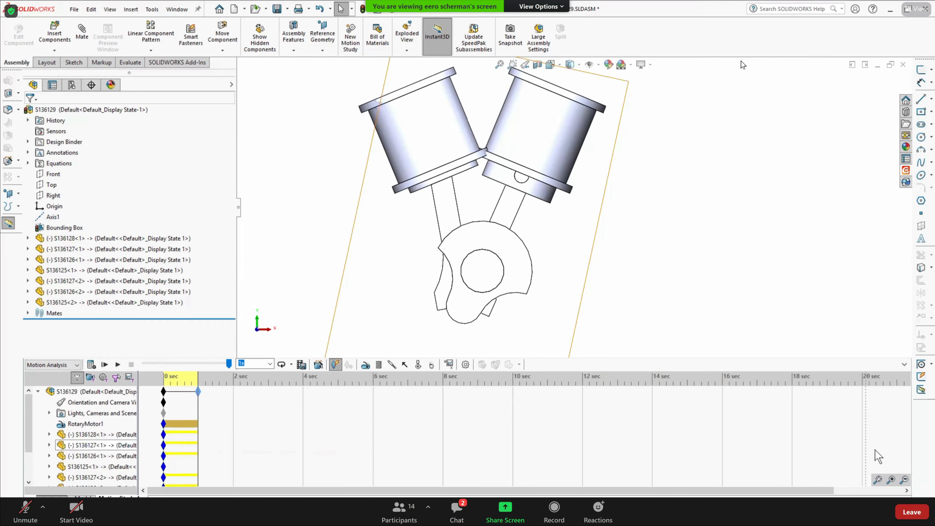
Step: Scrub through the crank's rotation, shorten the motion study to about 0.7 seconds and recalculate it
{"action": "left_click", "coordinate": [890, 480]}
{"action": "left_click", "coordinate": [891, 480]}
{"action": "left_click", "coordinate": [891, 480]}
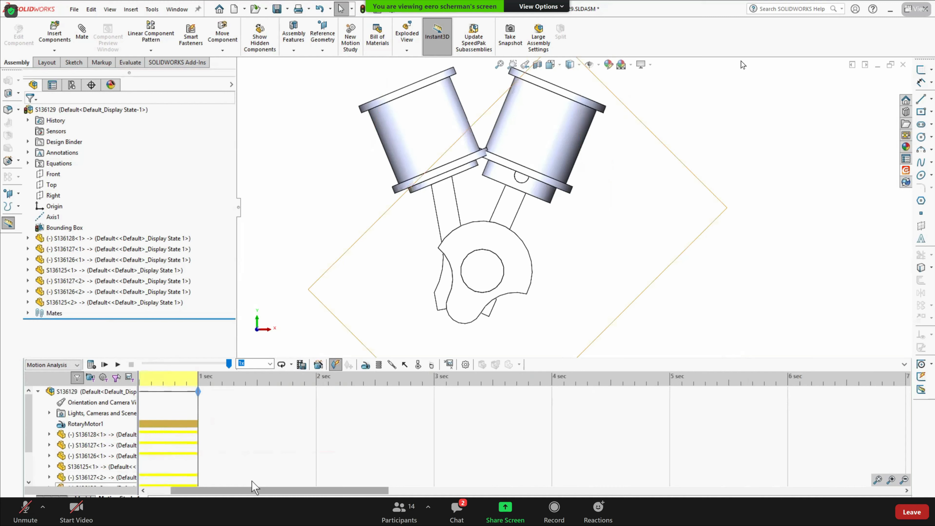
{"action": "left_click_drag", "start_coordinate": [252, 489], "coordinate": [232, 489]}
{"action": "left_click", "coordinate": [891, 480]}
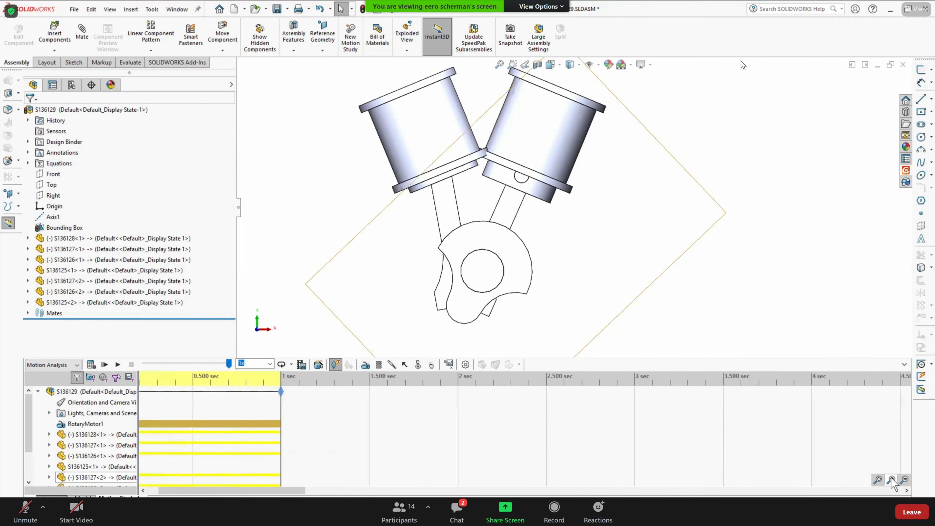
{"action": "left_click", "coordinate": [891, 479]}
{"action": "left_click", "coordinate": [891, 479]}
{"action": "left_click_drag", "start_coordinate": [233, 489], "coordinate": [208, 489]}
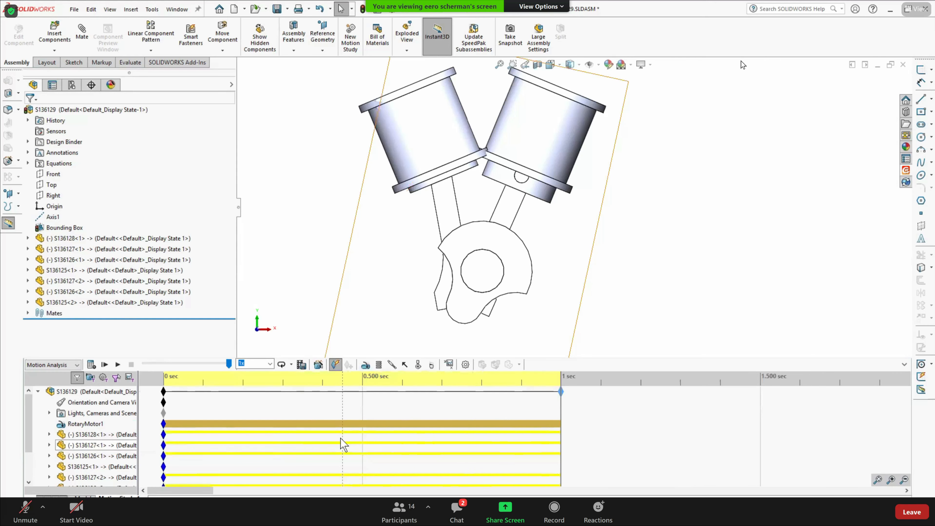
{"action": "left_click_drag", "start_coordinate": [563, 382], "coordinate": [421, 410]}
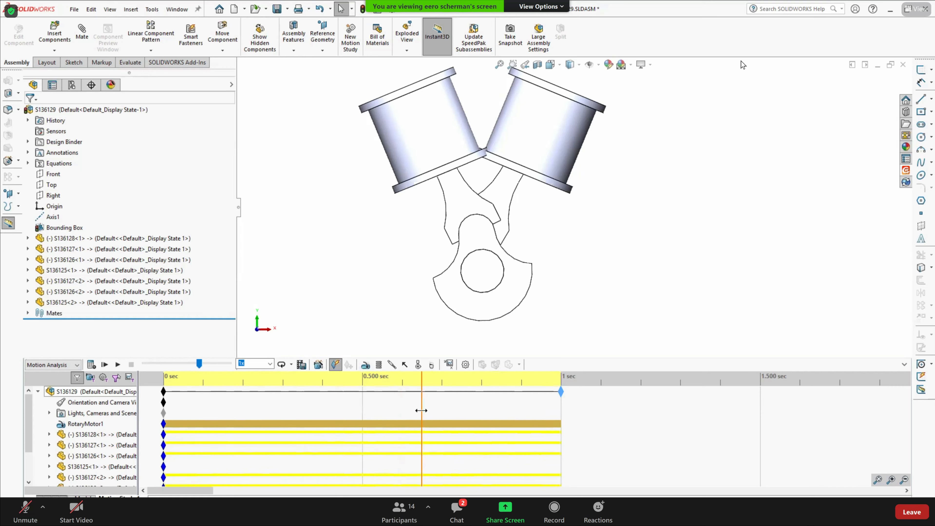
{"action": "left_click_drag", "start_coordinate": [562, 392], "coordinate": [442, 408]}
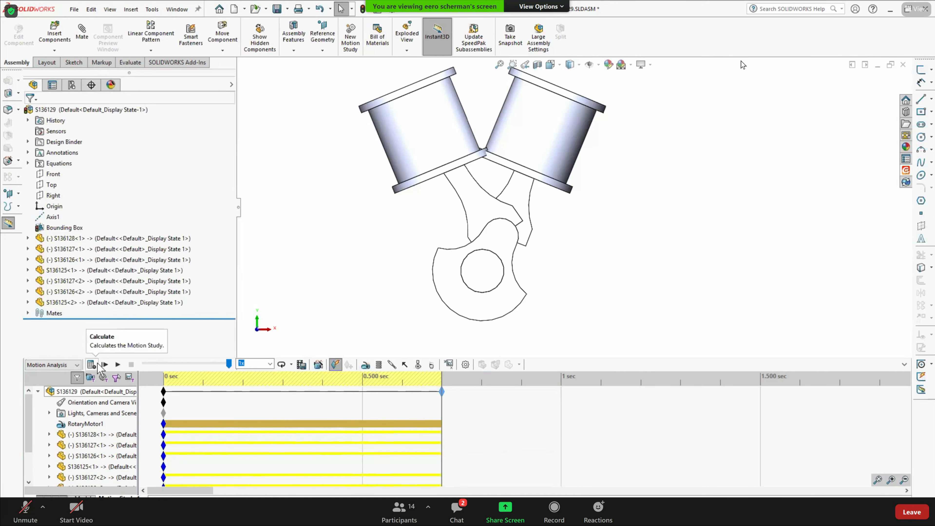
{"action": "left_click", "coordinate": [97, 363]}
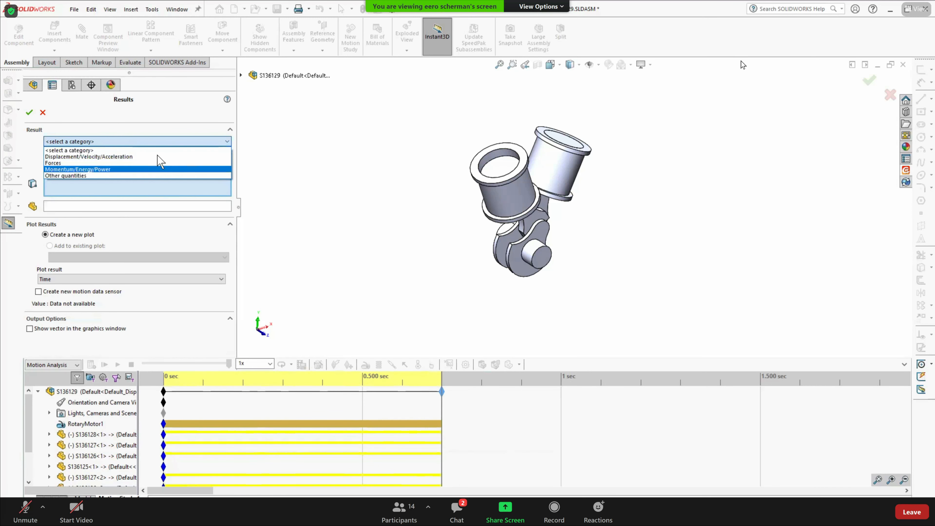
Step: Create a plot of the linear velocity magnitude over time for the top face of piston S136126<1>
{"action": "left_click", "coordinate": [147, 157]}
{"action": "left_click", "coordinate": [136, 158]}
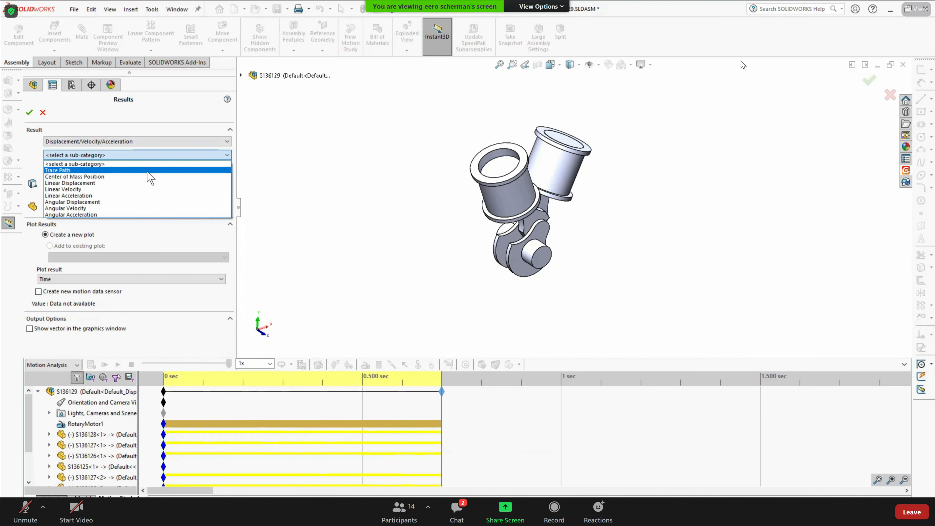
{"action": "left_click", "coordinate": [152, 190]}
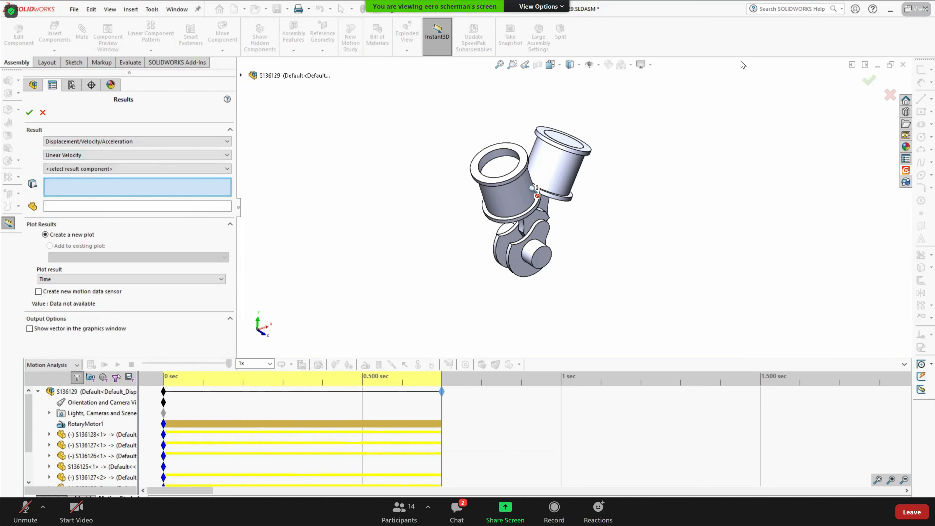
{"action": "scroll", "coordinate": [463, 149], "scroll_direction": "down", "scroll_amount": 5}
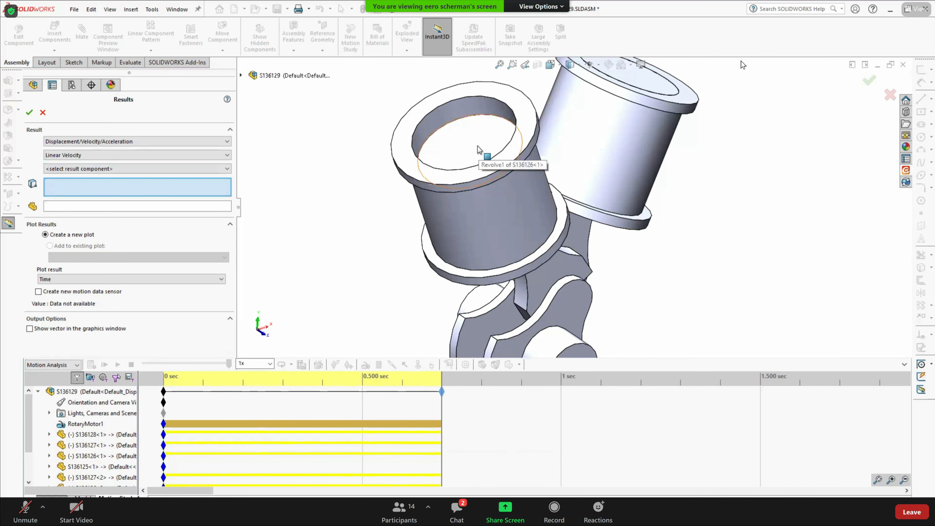
{"action": "left_click", "coordinate": [478, 145]}
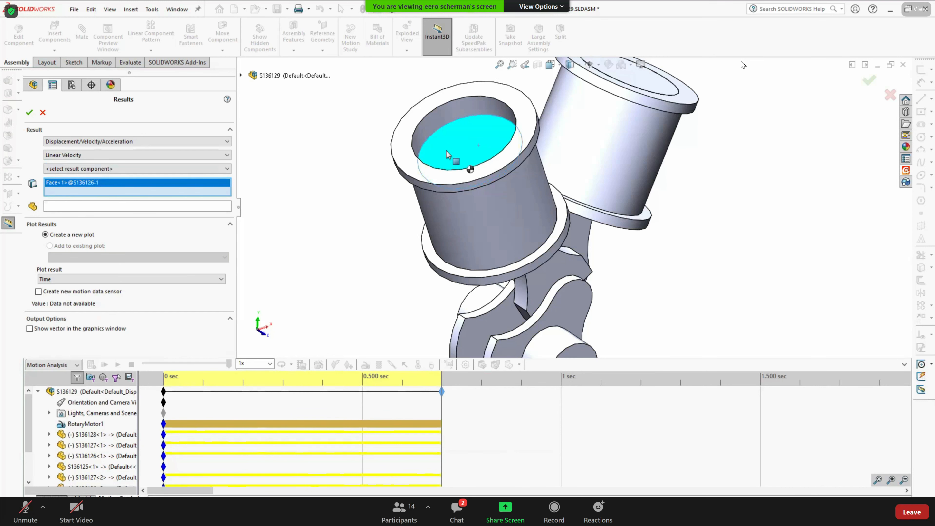
{"action": "scroll", "coordinate": [530, 198], "scroll_direction": "up", "scroll_amount": 5}
{"action": "left_click", "coordinate": [104, 169]}
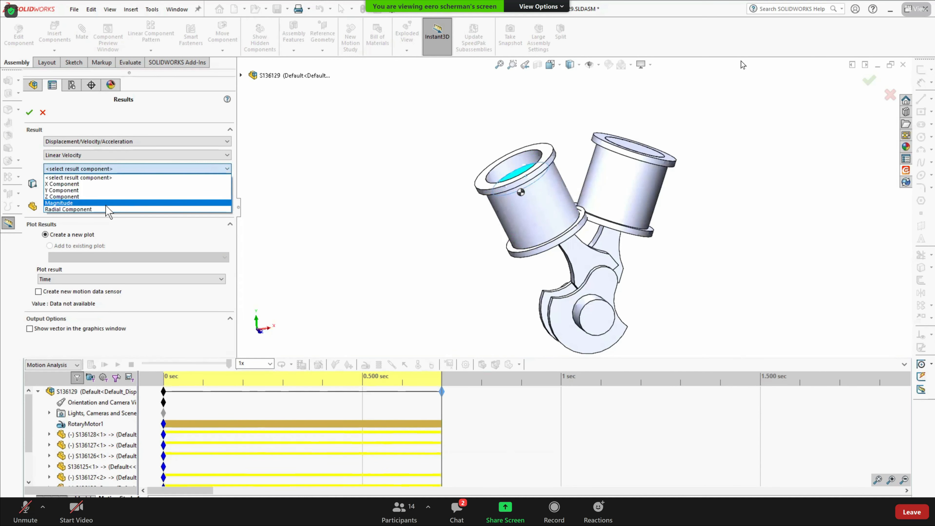
{"action": "left_click", "coordinate": [106, 205]}
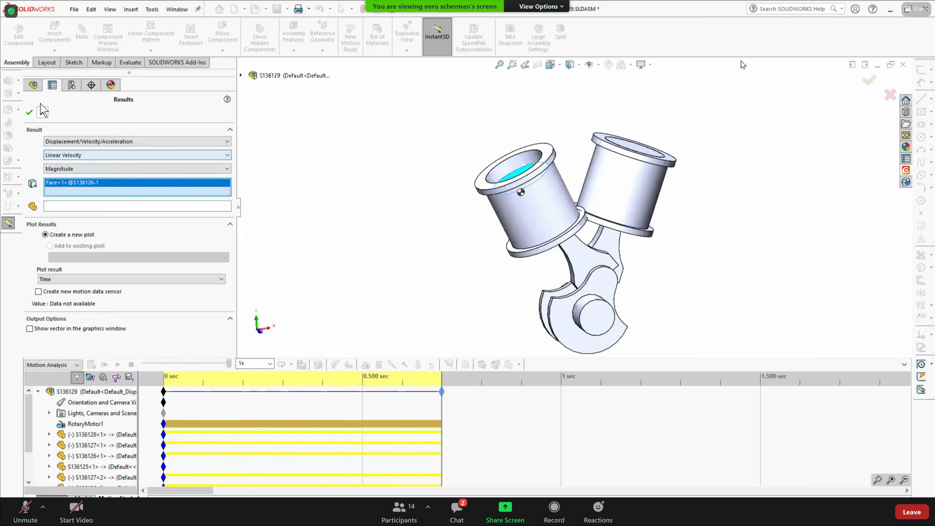
{"action": "left_click", "coordinate": [30, 112]}
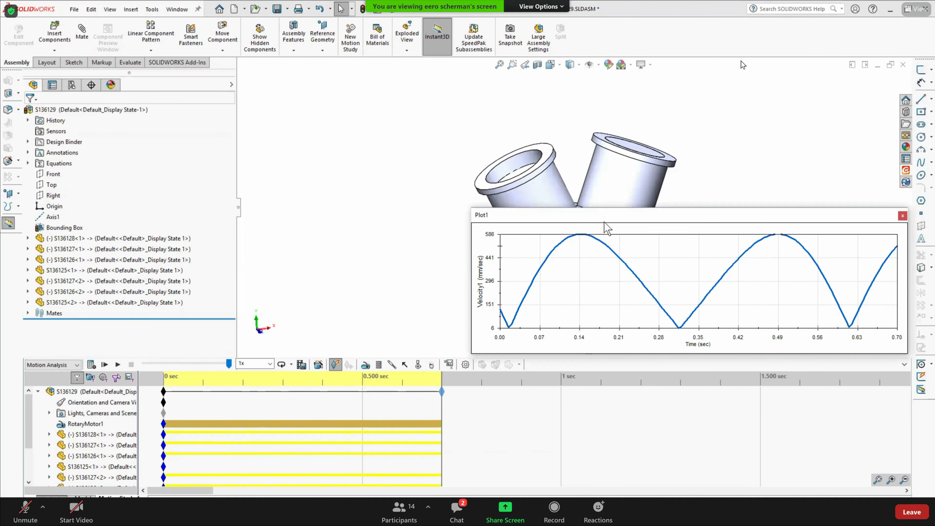
Step: Move the velocity plot window clear of the engine model and enlarge it
{"action": "left_click_drag", "start_coordinate": [607, 229], "coordinate": [180, 115]}
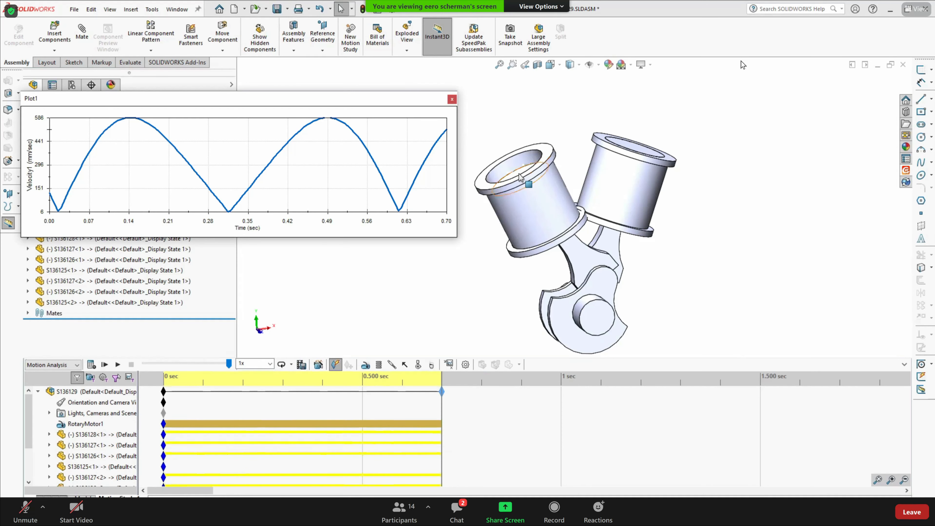
{"action": "left_click", "coordinate": [510, 178]}
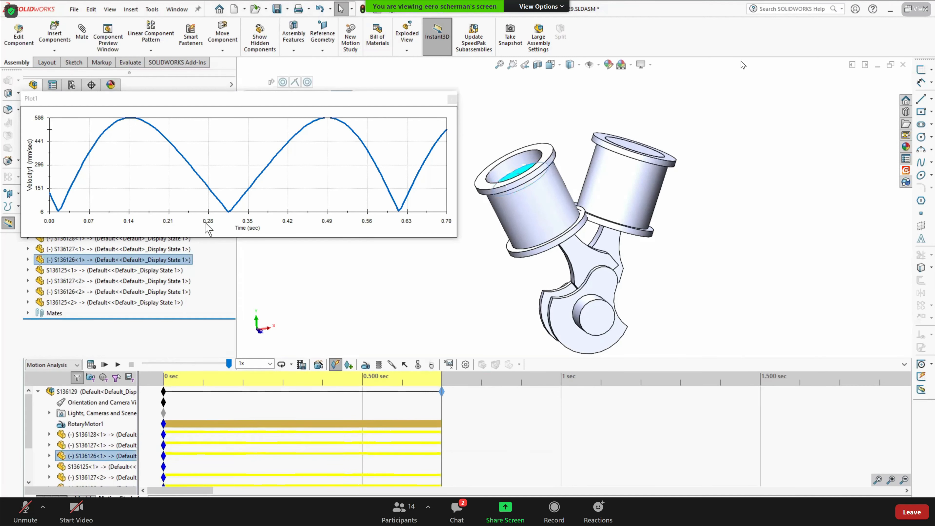
{"action": "left_click", "coordinate": [455, 238]}
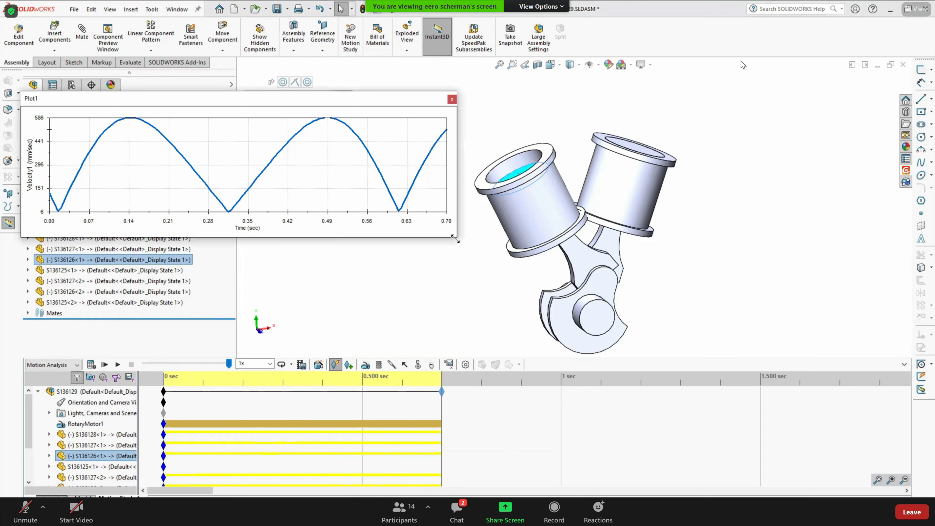
{"action": "left_click_drag", "start_coordinate": [455, 238], "coordinate": [470, 293]}
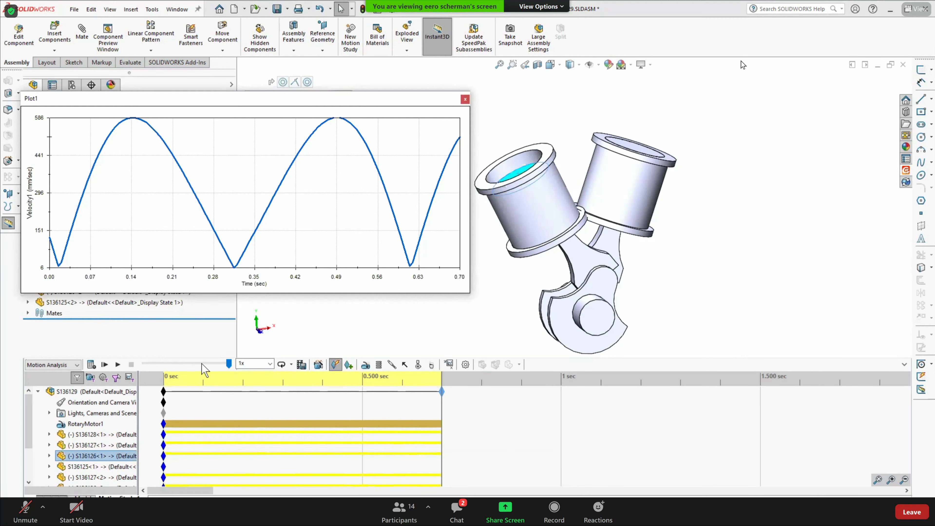
Step: Slow the motion study playback to 0.1x and play it alongside the piston velocity plot
{"action": "left_click", "coordinate": [104, 365]}
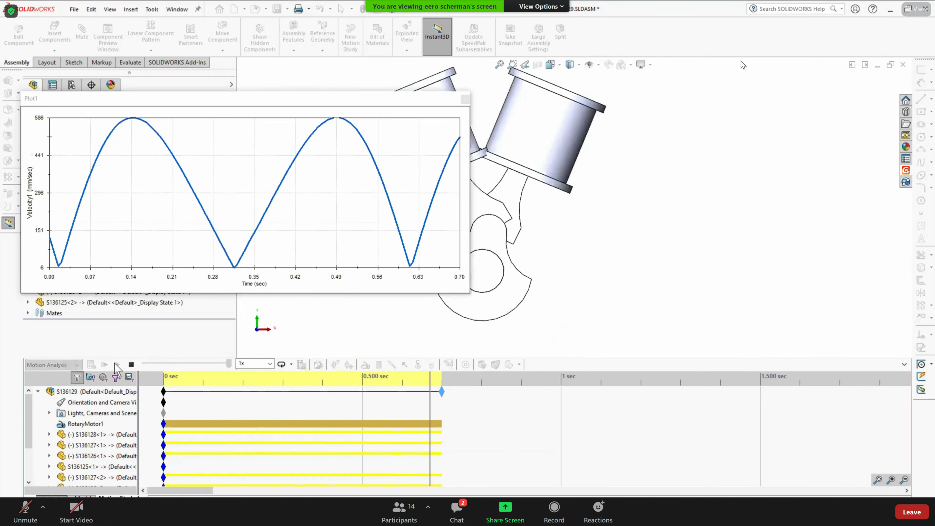
{"action": "left_click", "coordinate": [131, 364]}
{"action": "left_click", "coordinate": [259, 363]}
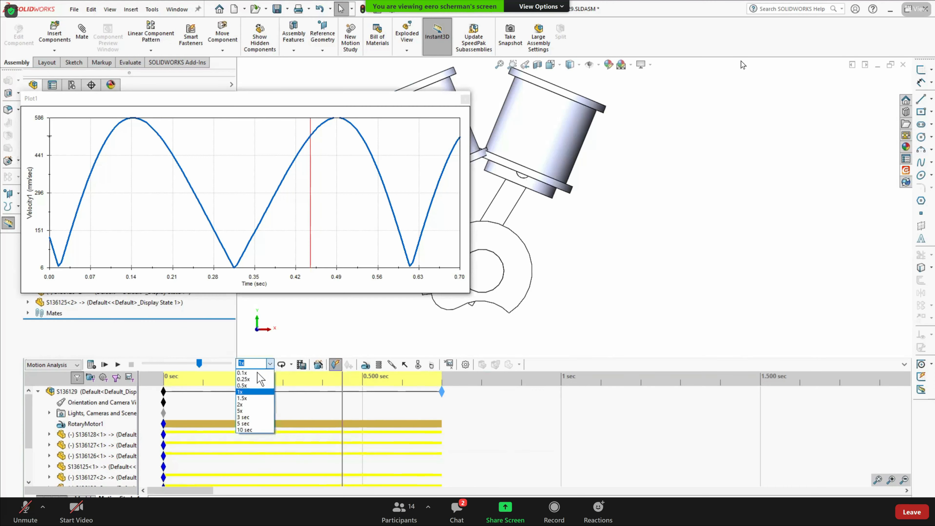
{"action": "left_click", "coordinate": [258, 372]}
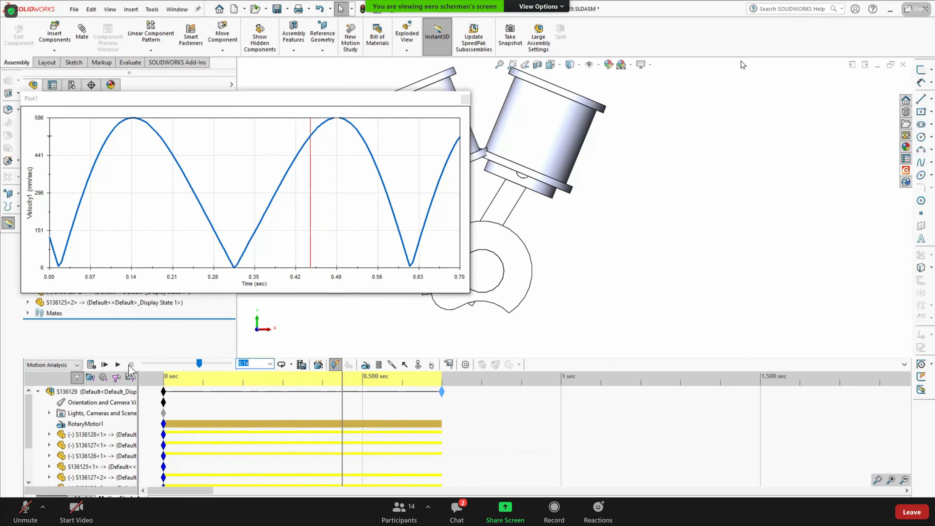
{"action": "left_click", "coordinate": [118, 365]}
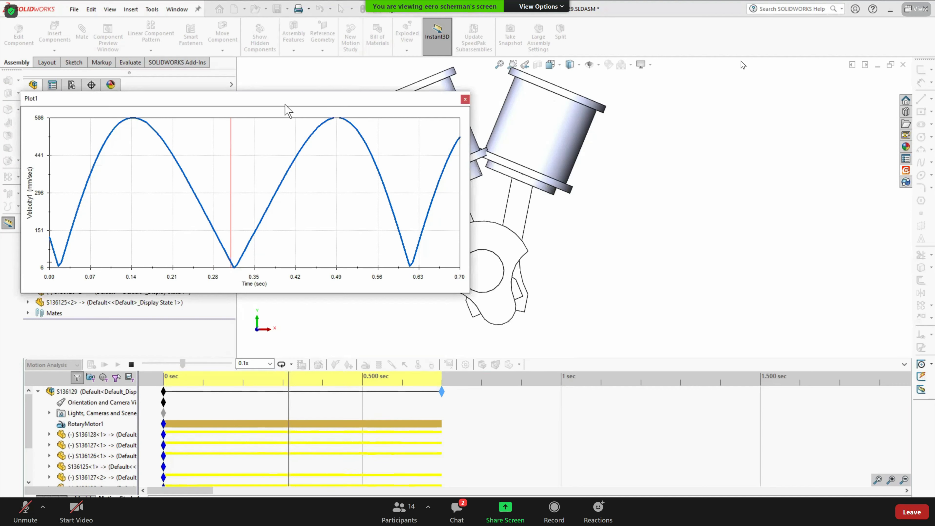
Step: Move the velocity plot window clear of the engine and examine the curve's first minimum
{"action": "left_click_drag", "start_coordinate": [23, 98], "coordinate": [479, 289]}
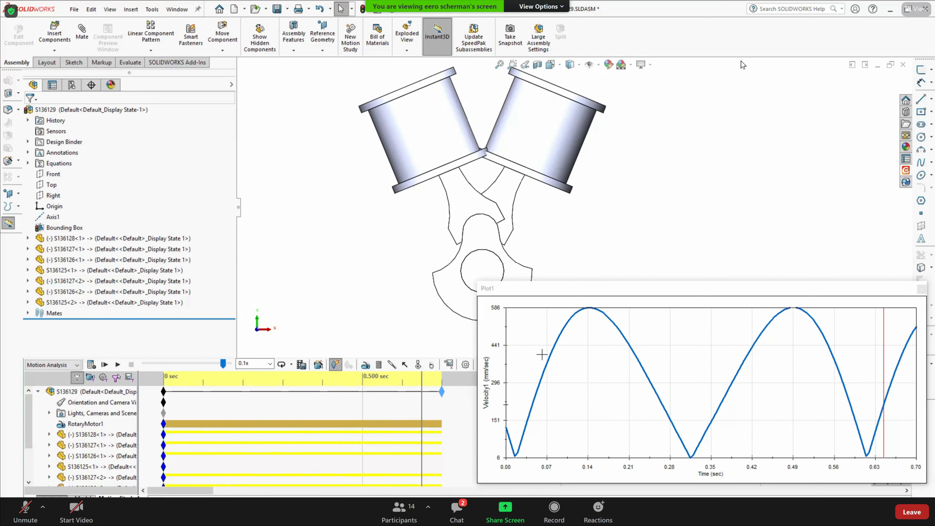
{"action": "left_click", "coordinate": [576, 283]}
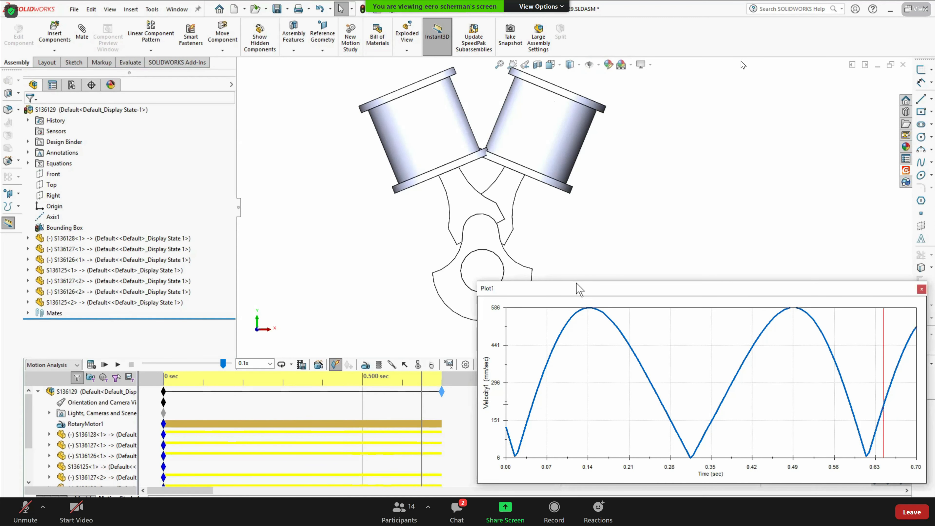
{"action": "left_click_drag", "start_coordinate": [576, 288], "coordinate": [681, 167]}
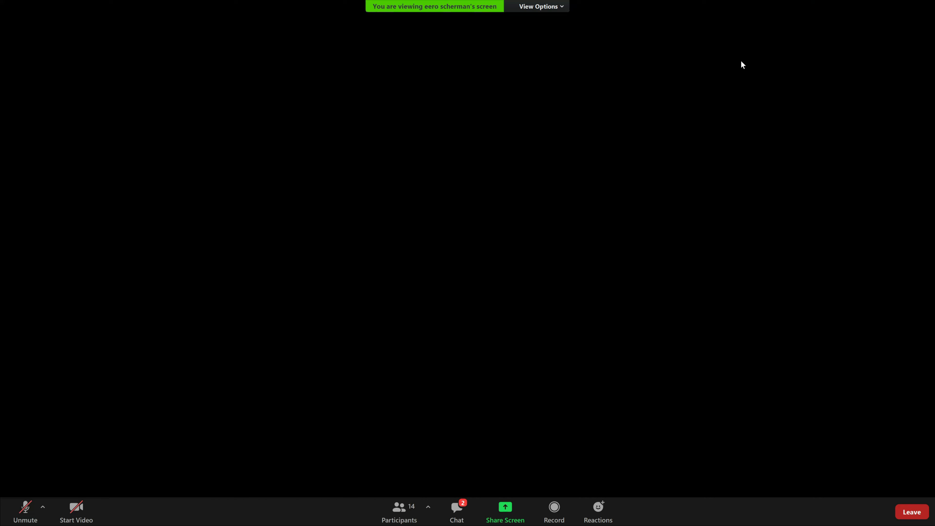
{"action": "mouse_move", "coordinate": [621, 334]}
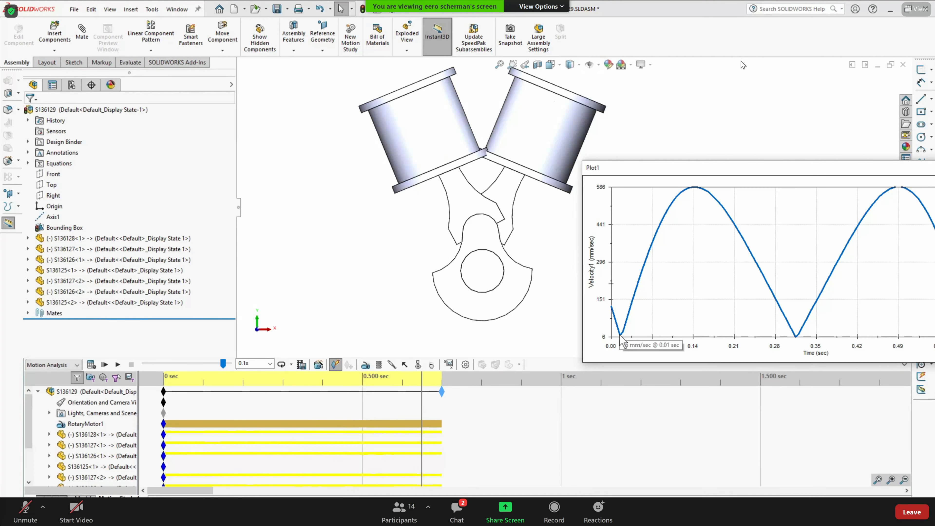
Step: Turn the crank slightly and make cylinder S136125<1> transparent so its piston can be seen
{"action": "left_click", "coordinate": [463, 199]}
{"action": "left_click_drag", "start_coordinate": [463, 199], "coordinate": [484, 221]}
{"action": "left_click", "coordinate": [485, 97]}
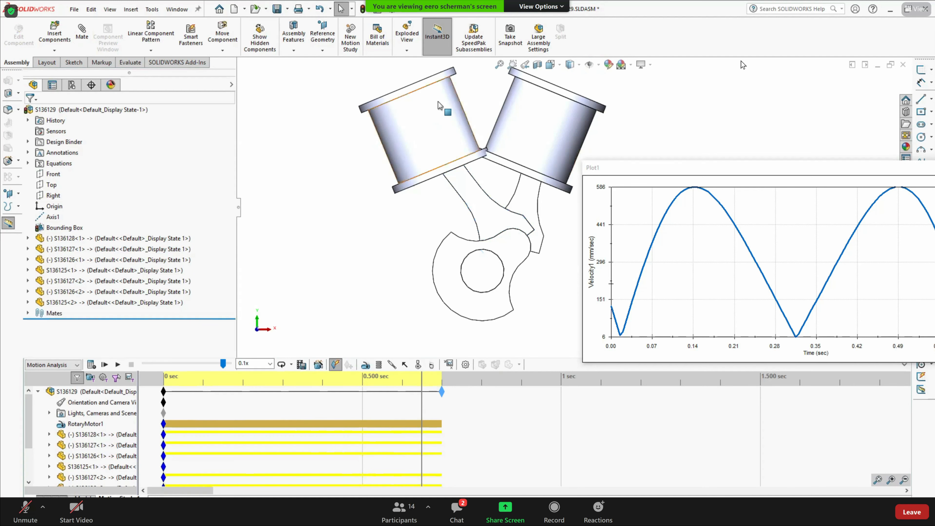
{"action": "left_click", "coordinate": [438, 101]}
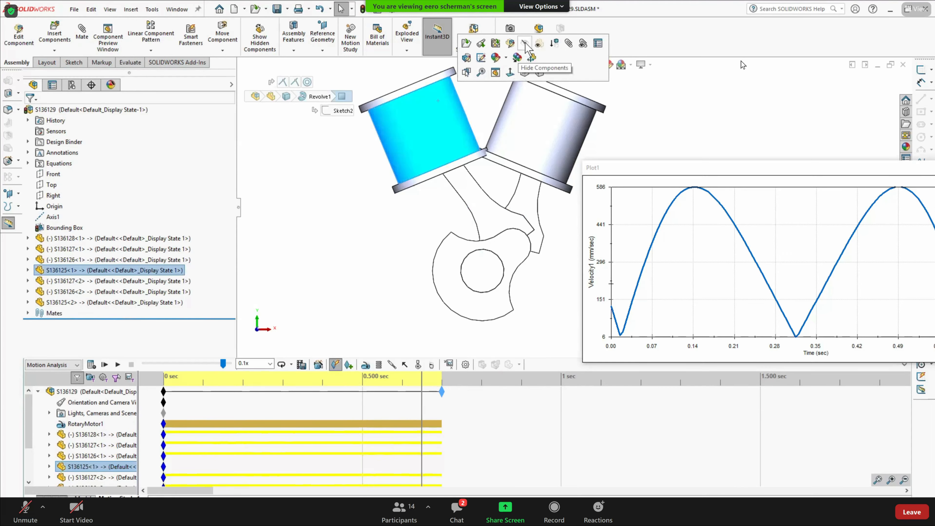
{"action": "key", "text": "Tab"}
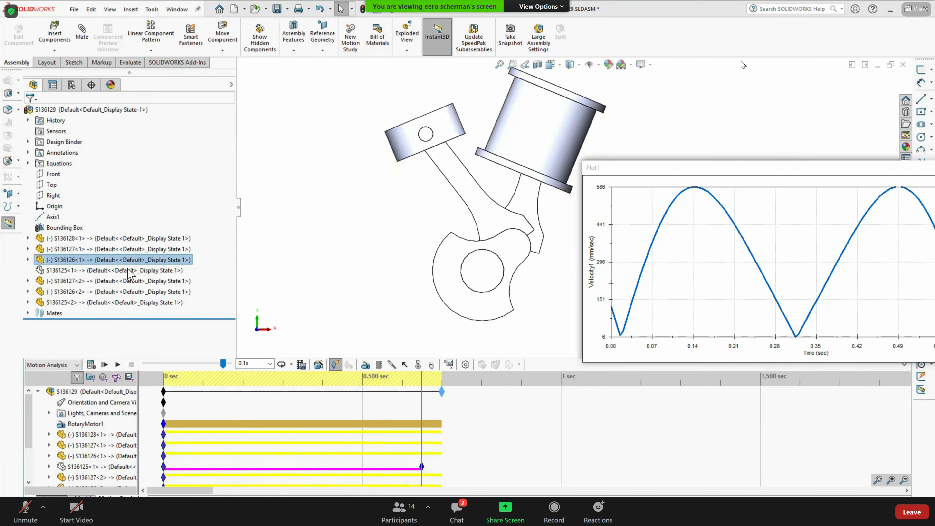
{"action": "left_click", "coordinate": [128, 270]}
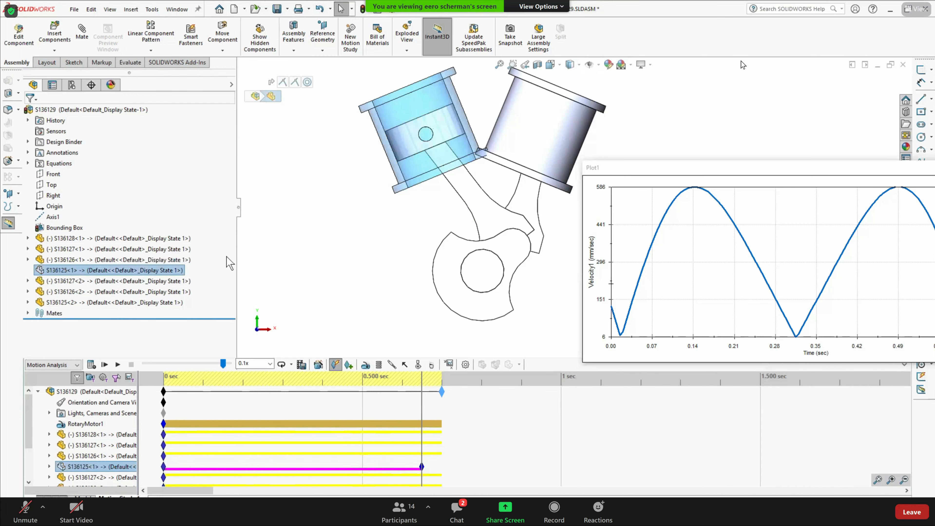
{"action": "left_click", "coordinate": [291, 247]}
{"action": "left_click", "coordinate": [157, 271]}
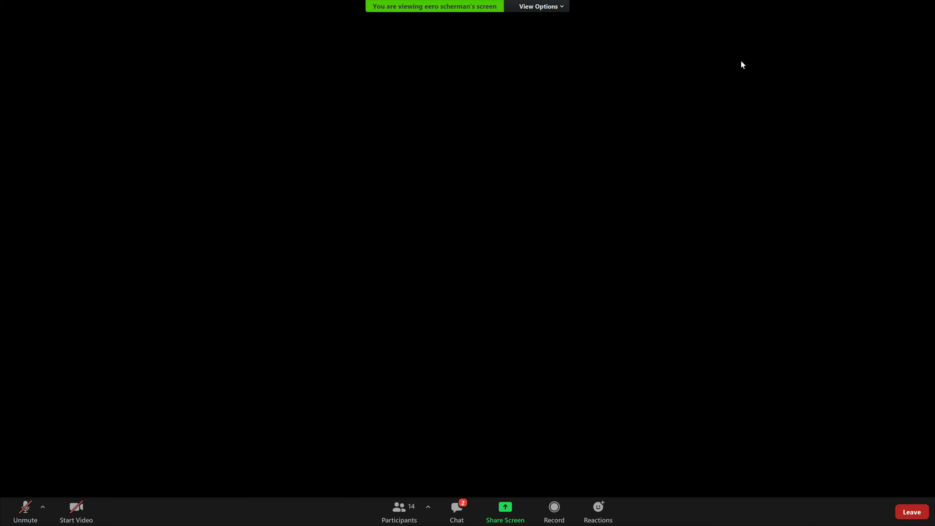
{"action": "left_click", "coordinate": [207, 248]}
{"action": "left_click", "coordinate": [489, 204]}
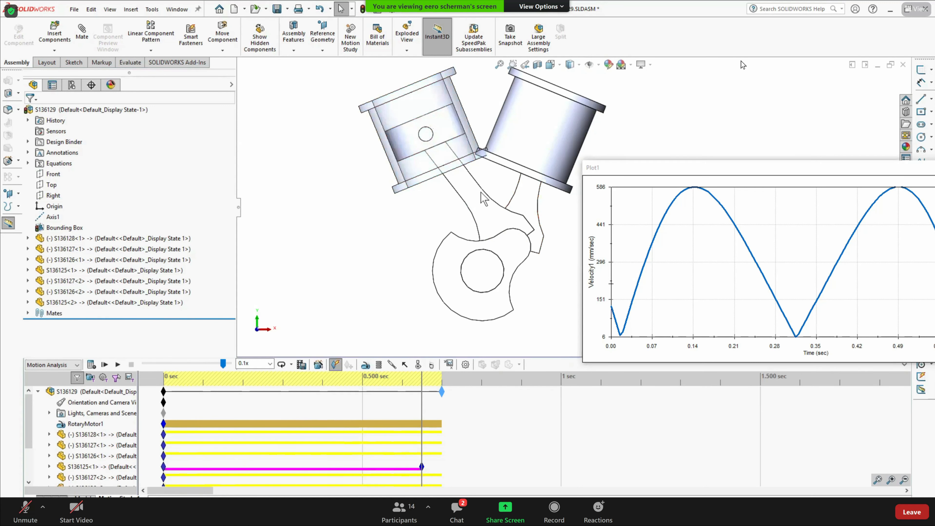
Step: Rotate crank S136128<1> through its lowest and highest positions to examine the piston's travel inside the transparent cylinder
{"action": "left_click_drag", "start_coordinate": [506, 249], "coordinate": [487, 317]}
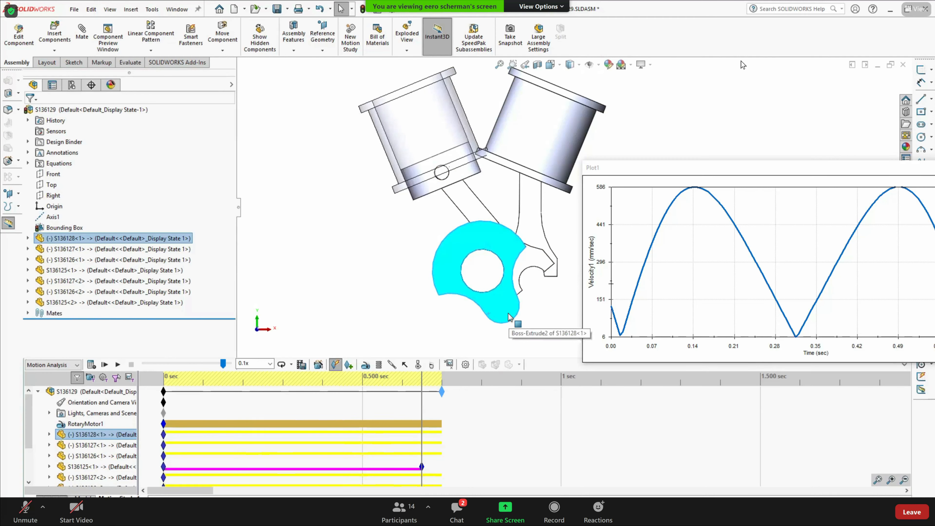
{"action": "mouse_move", "coordinate": [518, 309]}
{"action": "left_mouse_down"}
{"action": "mouse_move", "coordinate": [527, 278]}
{"action": "mouse_move", "coordinate": [518, 246]}
{"action": "mouse_move", "coordinate": [482, 235]}
{"action": "mouse_move", "coordinate": [486, 280]}
{"action": "mouse_move", "coordinate": [509, 311]}
{"action": "mouse_move", "coordinate": [508, 259]}
{"action": "mouse_move", "coordinate": [477, 244]}
{"action": "mouse_move", "coordinate": [451, 268]}
{"action": "mouse_move", "coordinate": [457, 290]}
{"action": "mouse_move", "coordinate": [480, 307]}
{"action": "mouse_move", "coordinate": [484, 268]}
{"action": "mouse_move", "coordinate": [456, 289]}
{"action": "mouse_move", "coordinate": [503, 315]}
{"action": "left_mouse_up"}
{"action": "left_click_drag", "start_coordinate": [501, 313], "coordinate": [502, 249]}
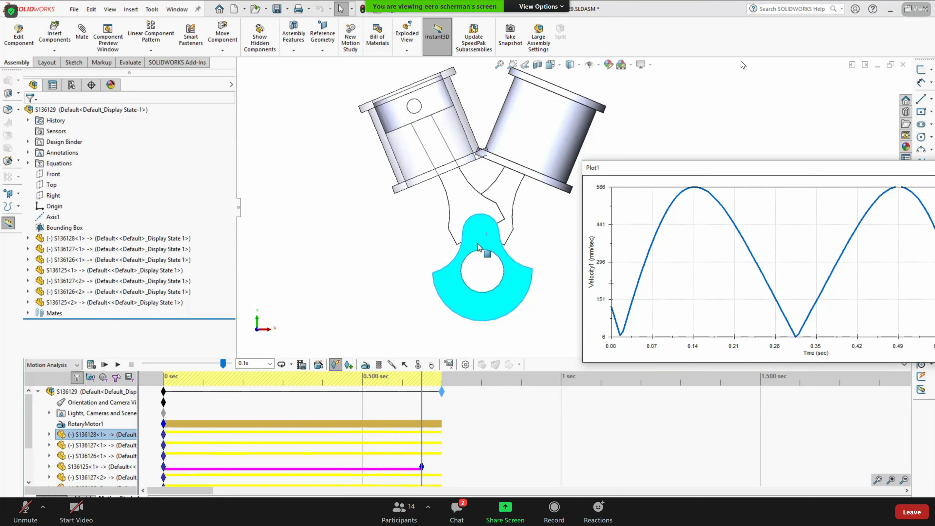
{"action": "left_click_drag", "start_coordinate": [467, 253], "coordinate": [450, 253]}
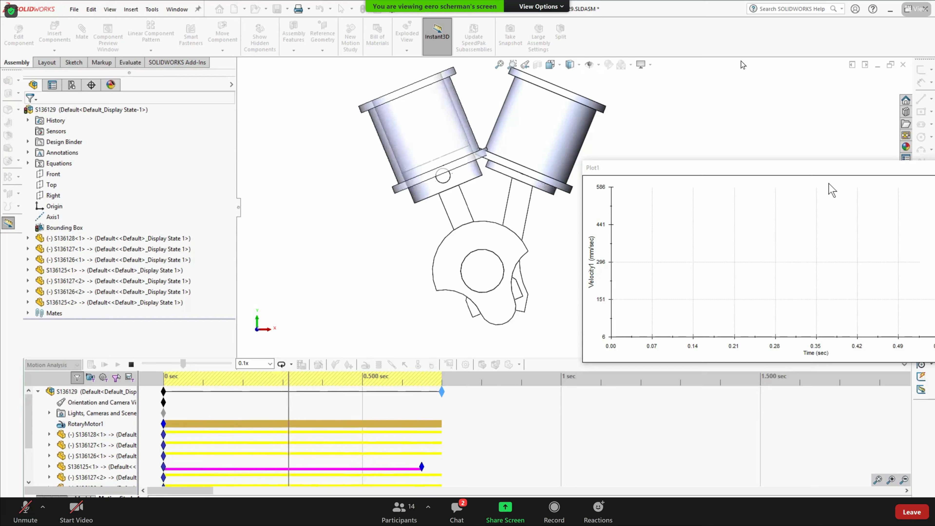
Step: Move the velocity plot window back fully into view and close it
{"action": "left_click_drag", "start_coordinate": [817, 171], "coordinate": [762, 180]}
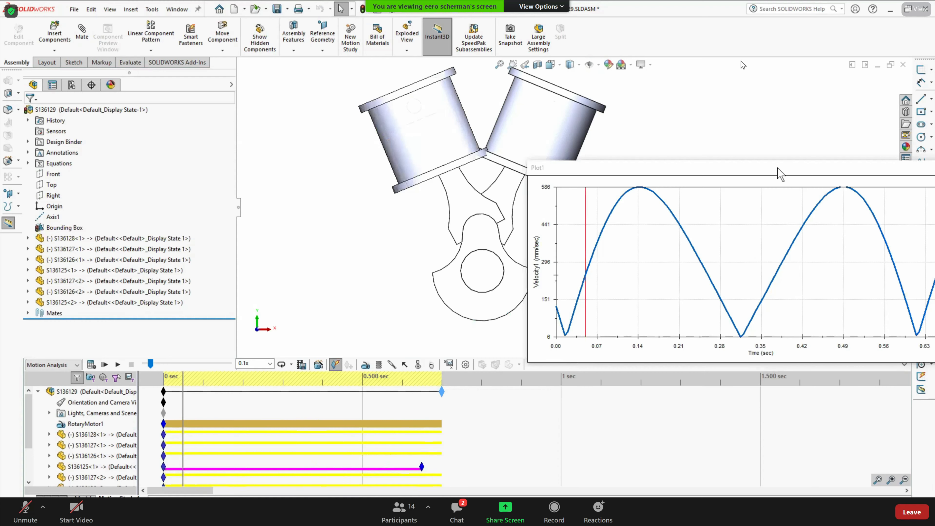
{"action": "left_click_drag", "start_coordinate": [776, 173], "coordinate": [449, 253]}
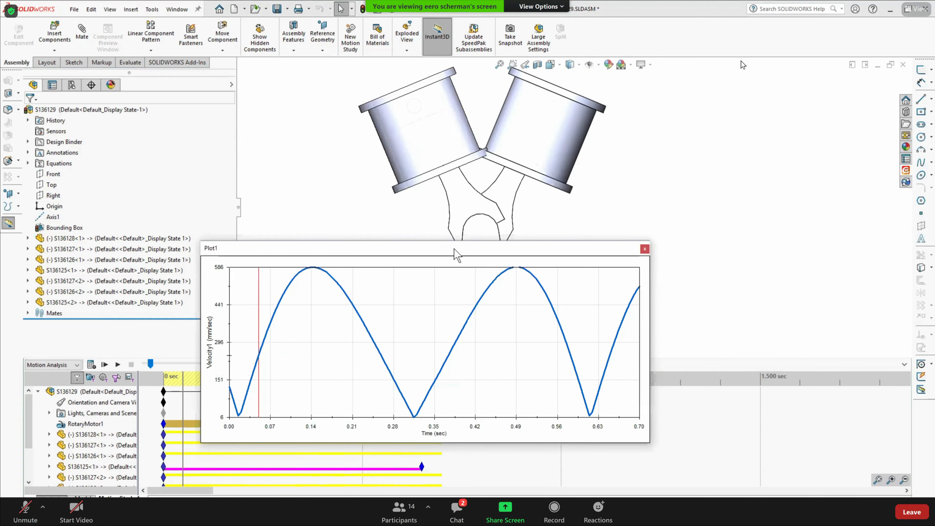
{"action": "left_click", "coordinate": [644, 249]}
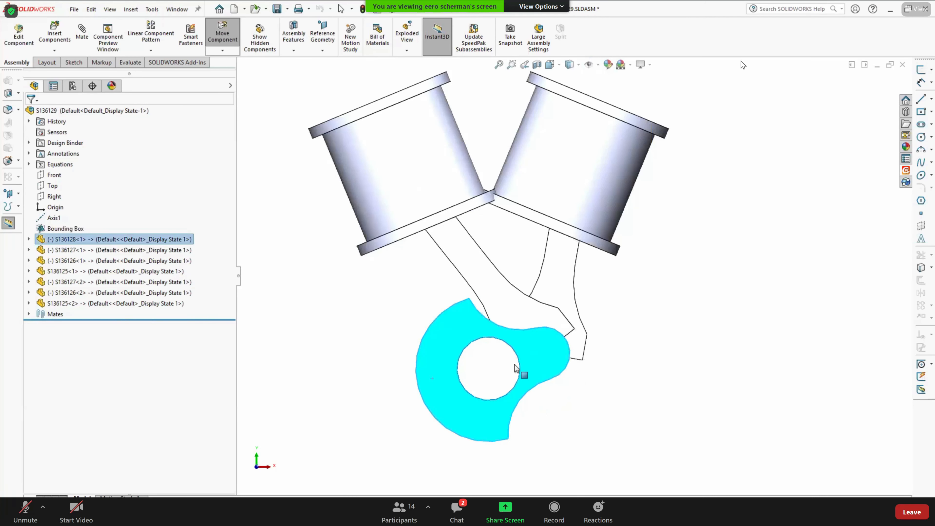
Step: Turn crank S136128<1> by hand until its crankpin points straight up toward the cylinders
{"action": "left_click_drag", "start_coordinate": [515, 367], "coordinate": [472, 380]}
{"action": "key", "text": "Escape"}
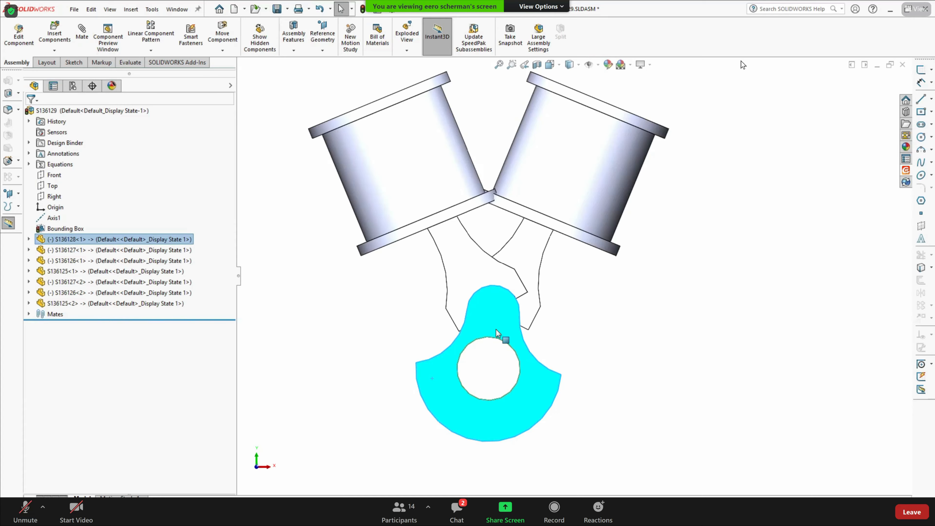
{"action": "scroll", "coordinate": [481, 303], "scroll_direction": "up", "scroll_amount": 1}
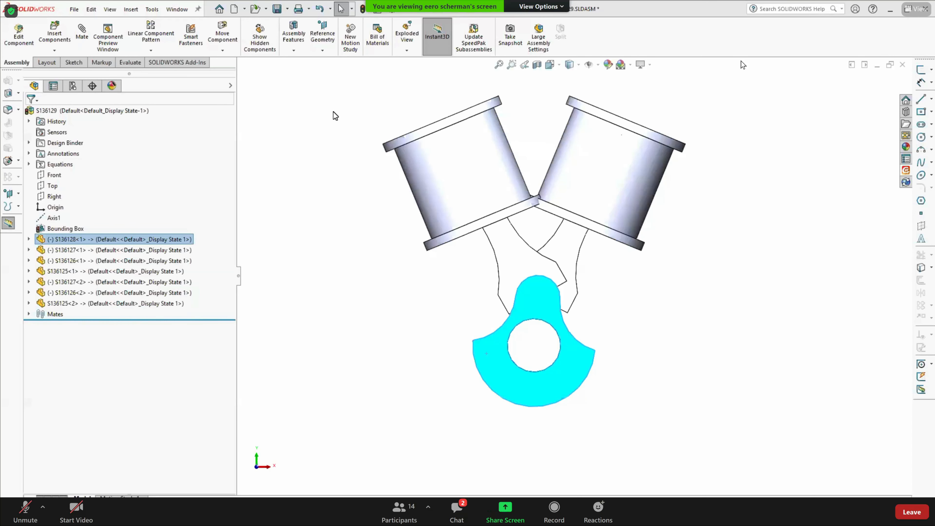
Step: Open the Add-Ins list to examine which add-ins are active, including SOLIDWORKS Motion
{"action": "left_click", "coordinate": [404, 13]}
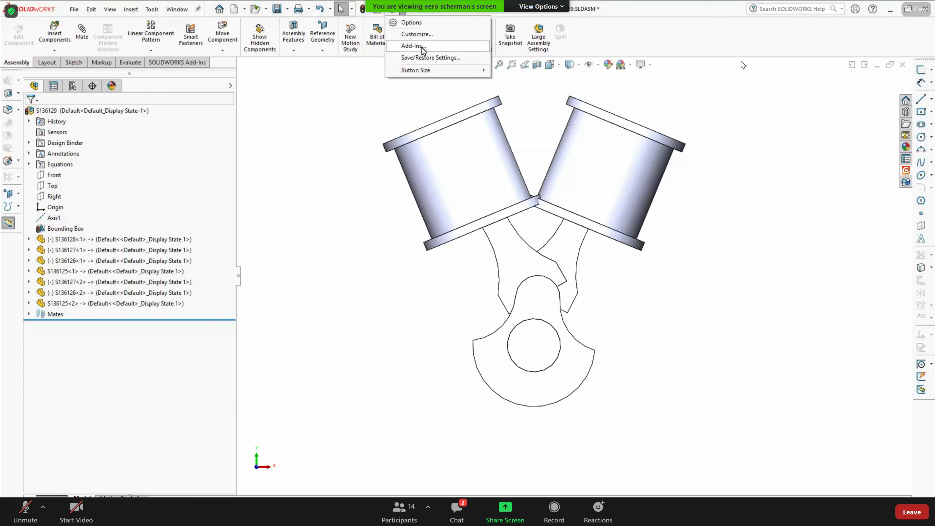
{"action": "left_click", "coordinate": [423, 46]}
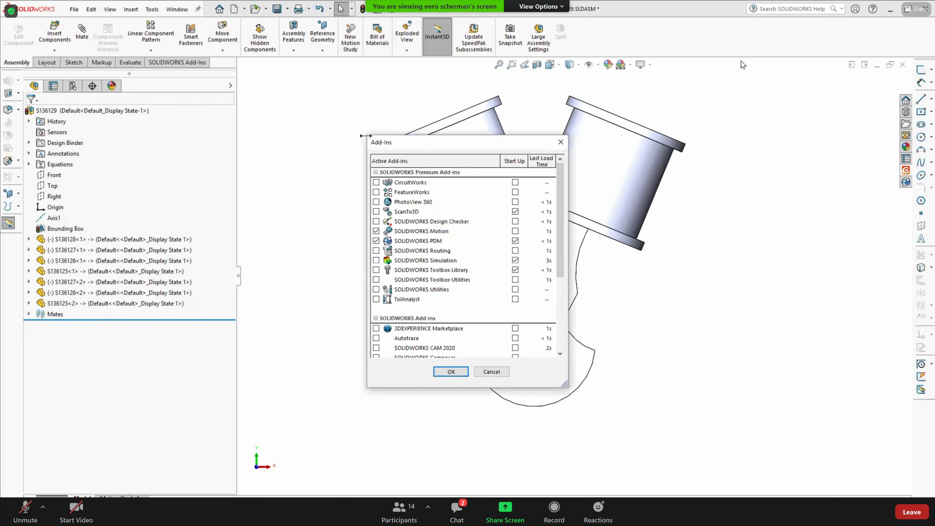